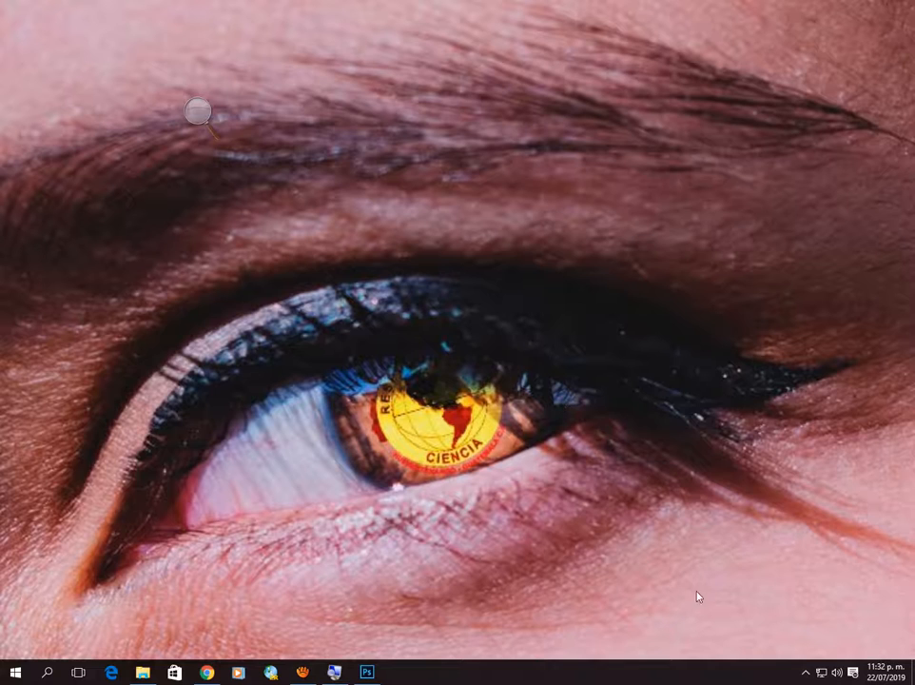
Open the photo DSC_0136 from the ok folder in the Fotos viewer.
click(145, 672)
click(282, 536)
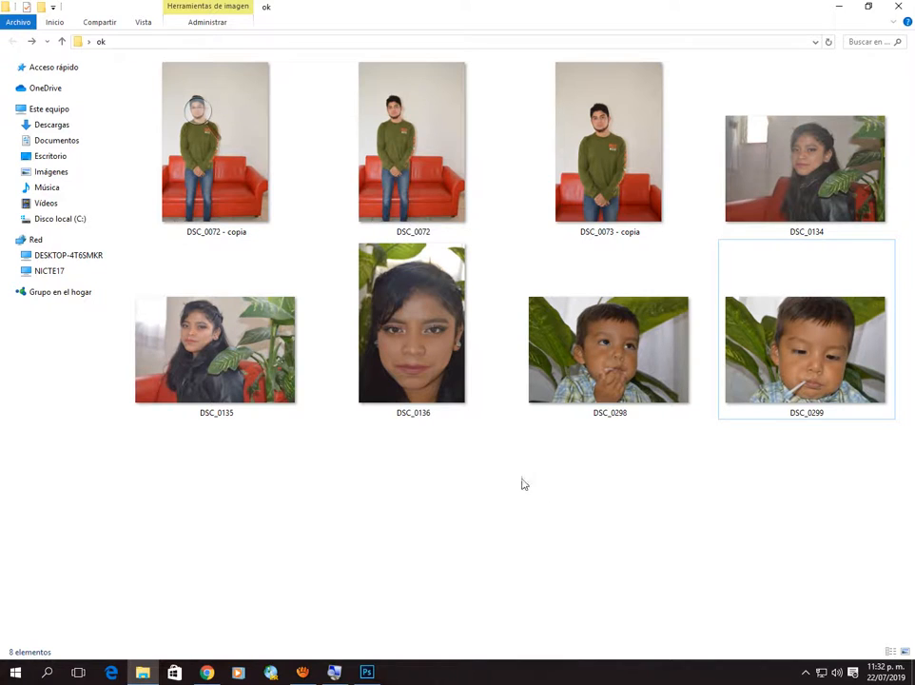
mouse_move(437, 381)
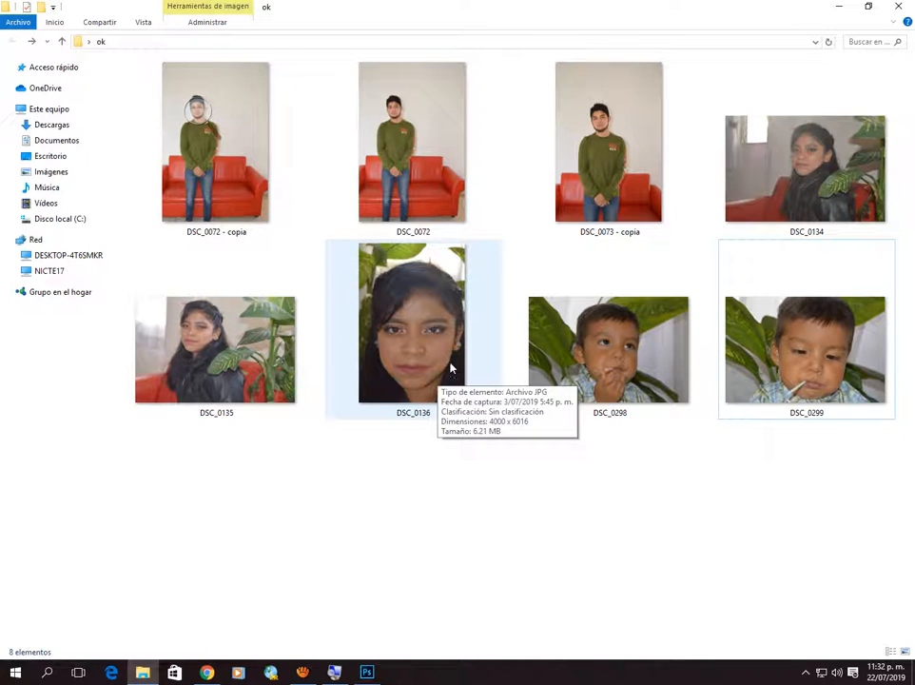
double_click(435, 312)
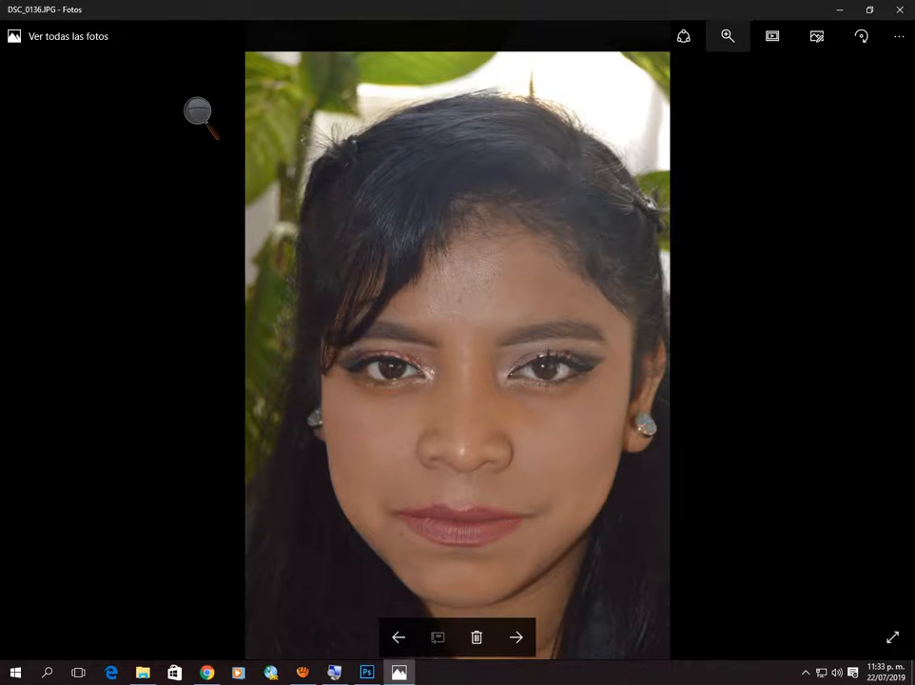
Enlarge the DSC_0136 portrait to examine the forehead, eyes, skin and lips, and close the photo after restoring the full view.
click(728, 36)
scroll(198, 110, down, 1)
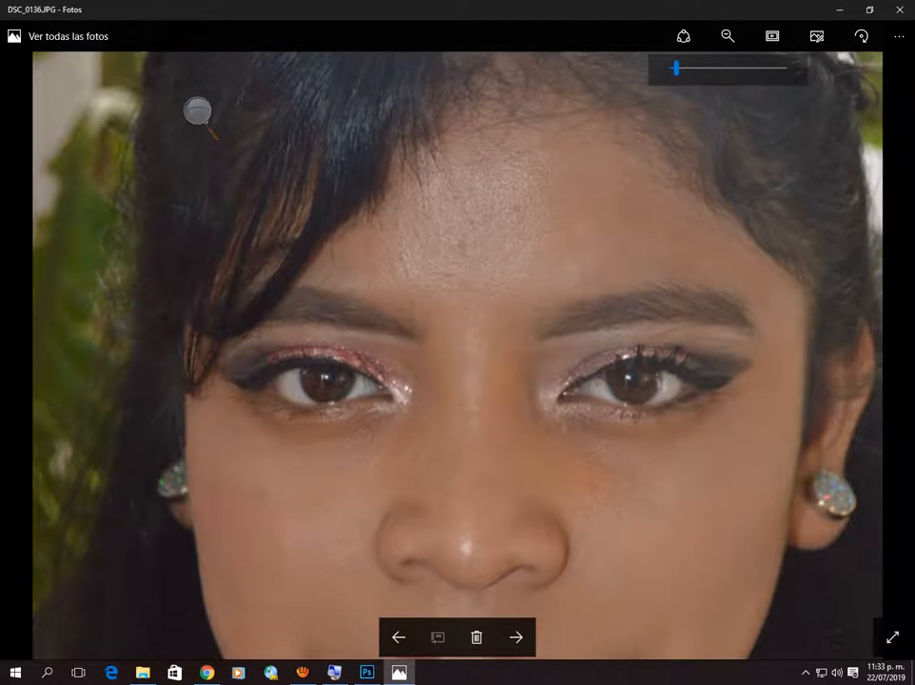
scroll(198, 110, down, 1)
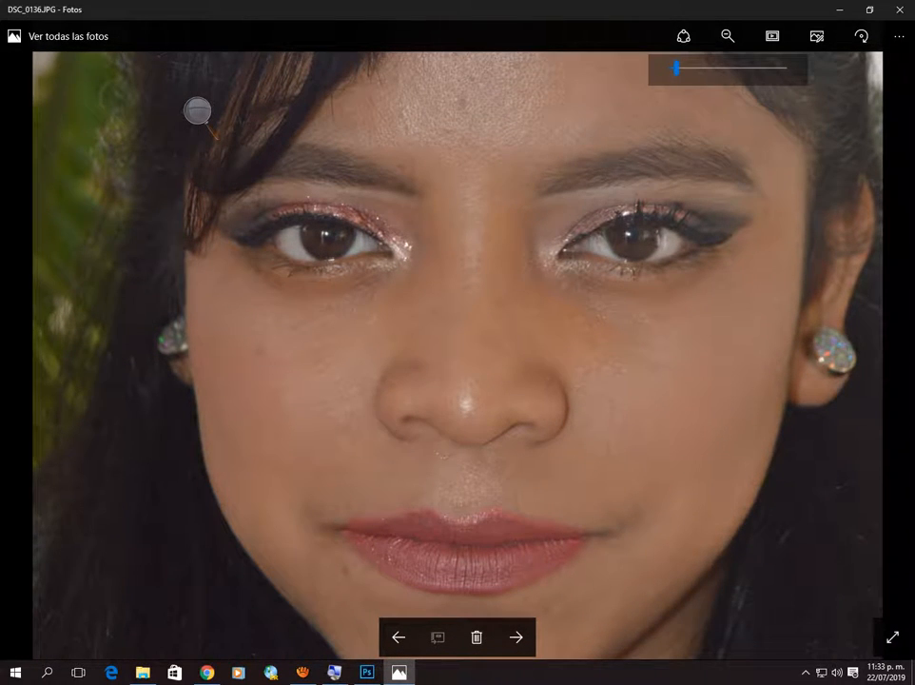
scroll(198, 110, down, 1)
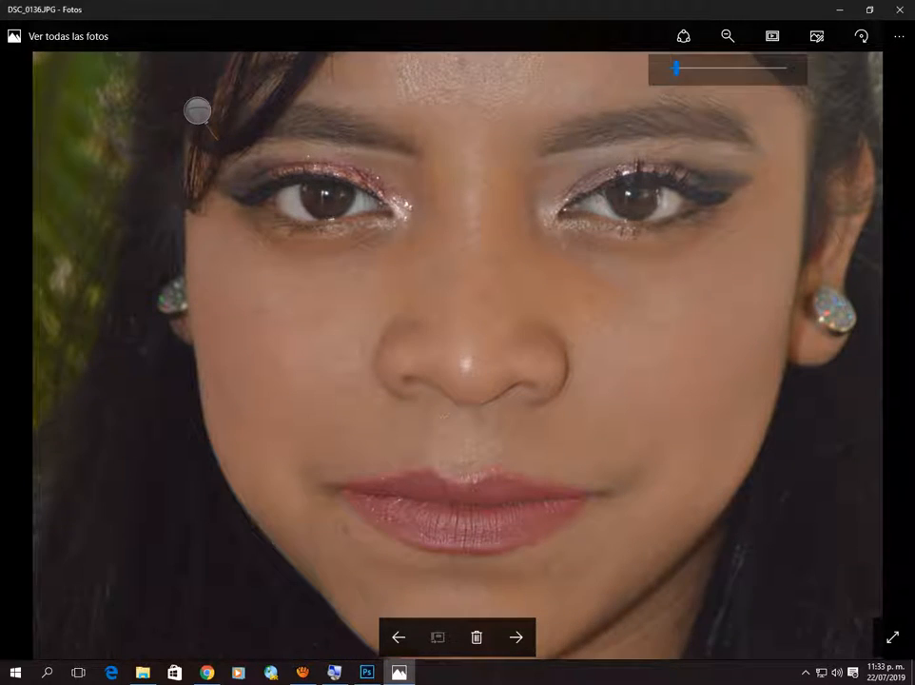
scroll(198, 110, up, 1)
scroll(198, 110, down, 1)
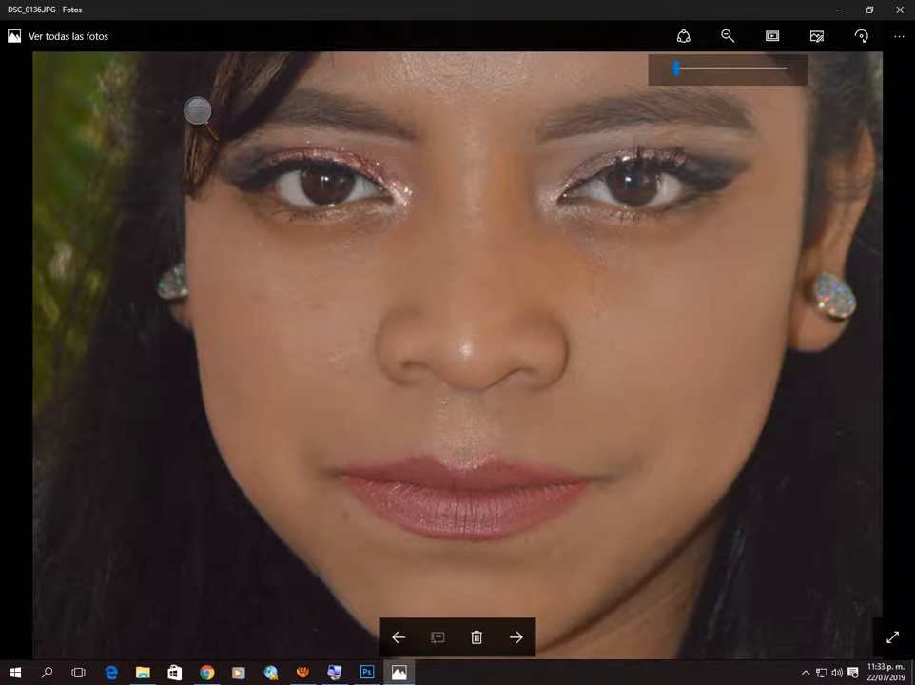
scroll(198, 110, up, 1)
scroll(198, 111, up, 1)
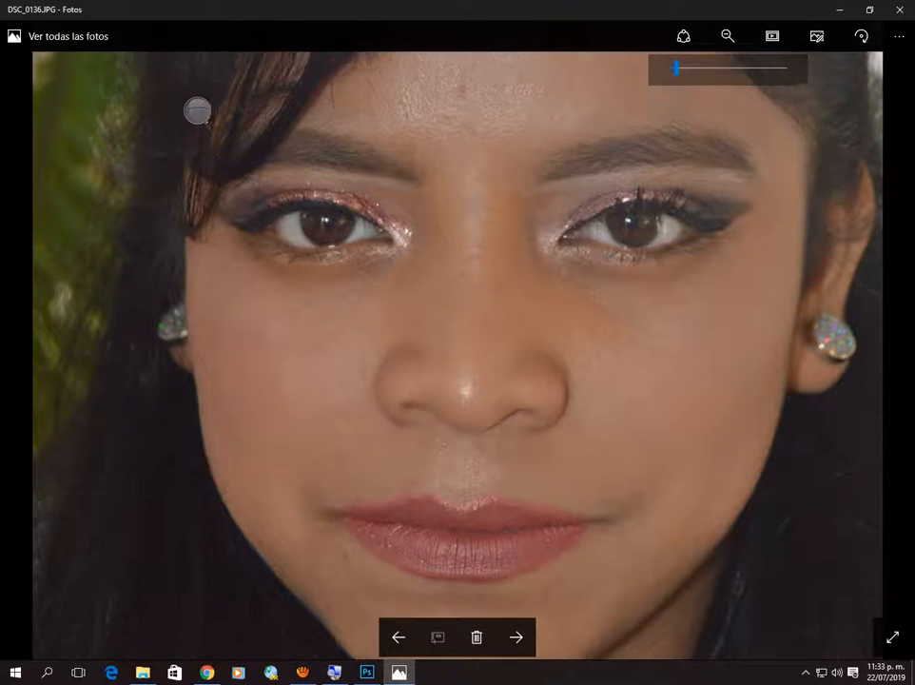
scroll(197, 111, up, 1)
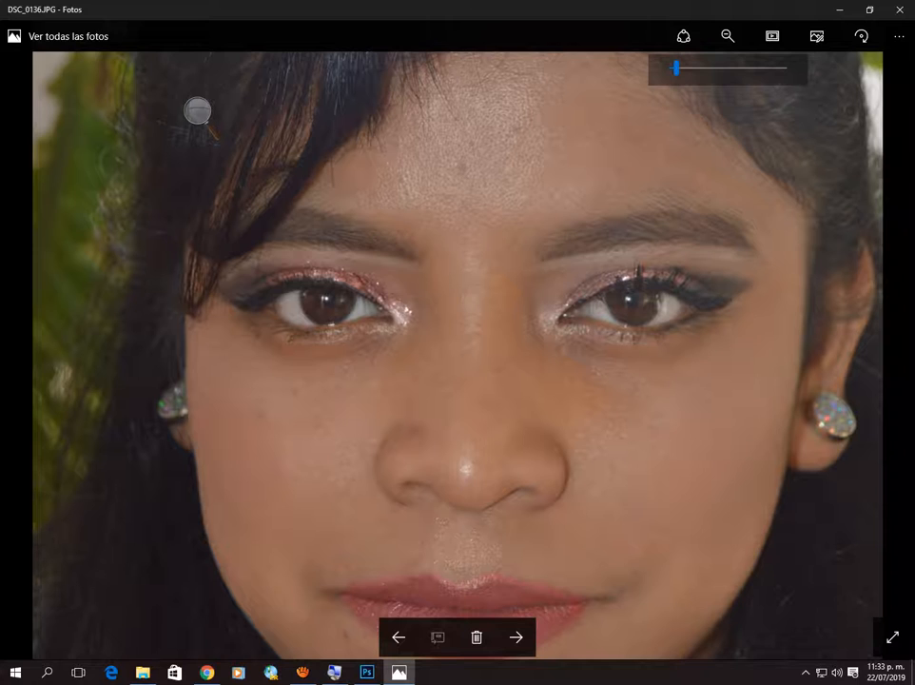
scroll(197, 111, down, 1)
scroll(197, 110, down, 1)
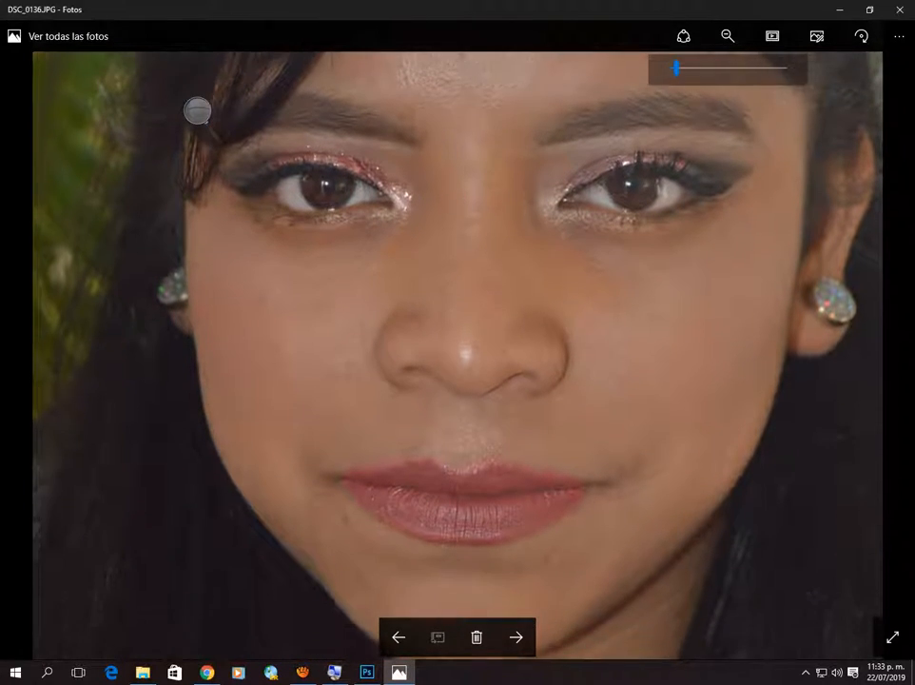
scroll(197, 110, down, 1)
scroll(197, 111, up, 2)
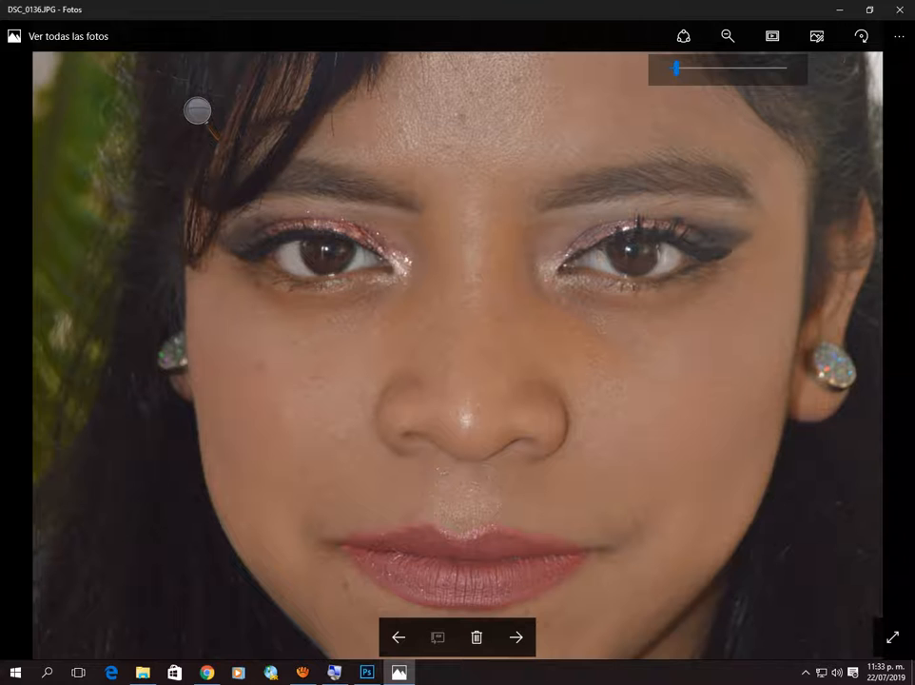
drag(676, 68, 670, 68)
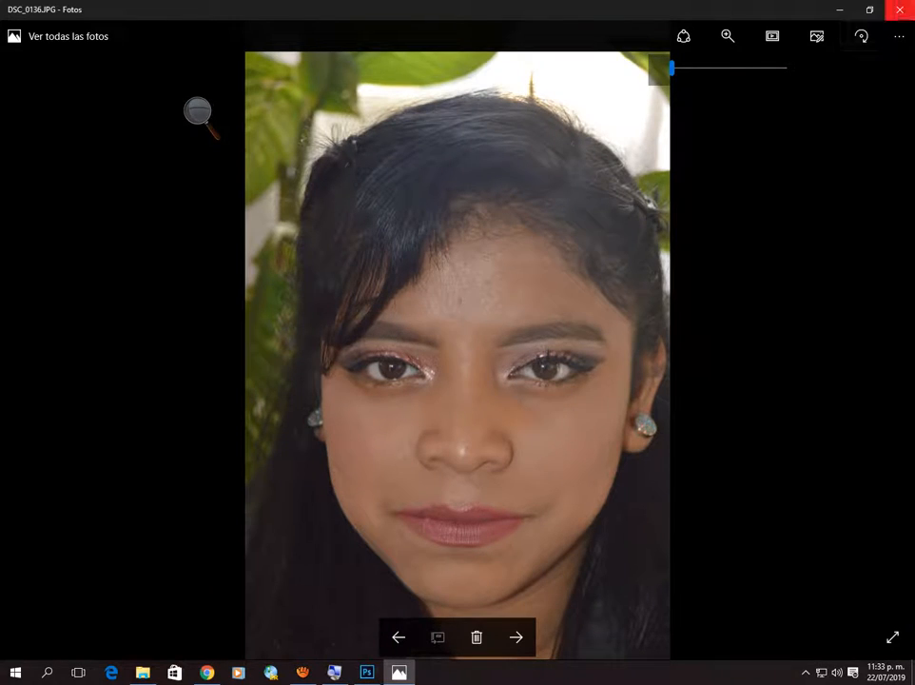
click(899, 10)
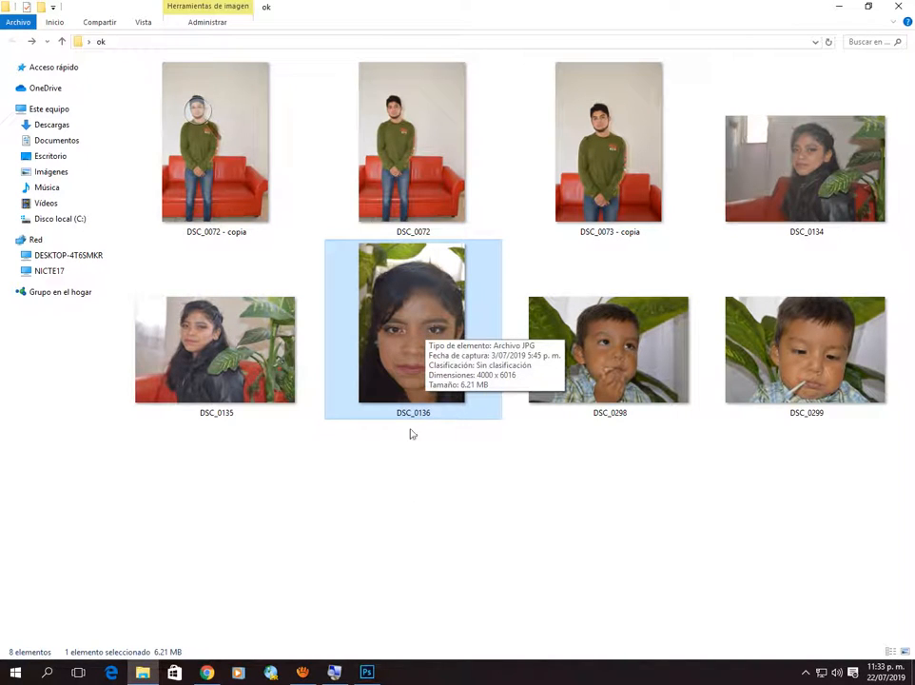
Open the file properties of DSC_0136 in the ok folder.
click(368, 672)
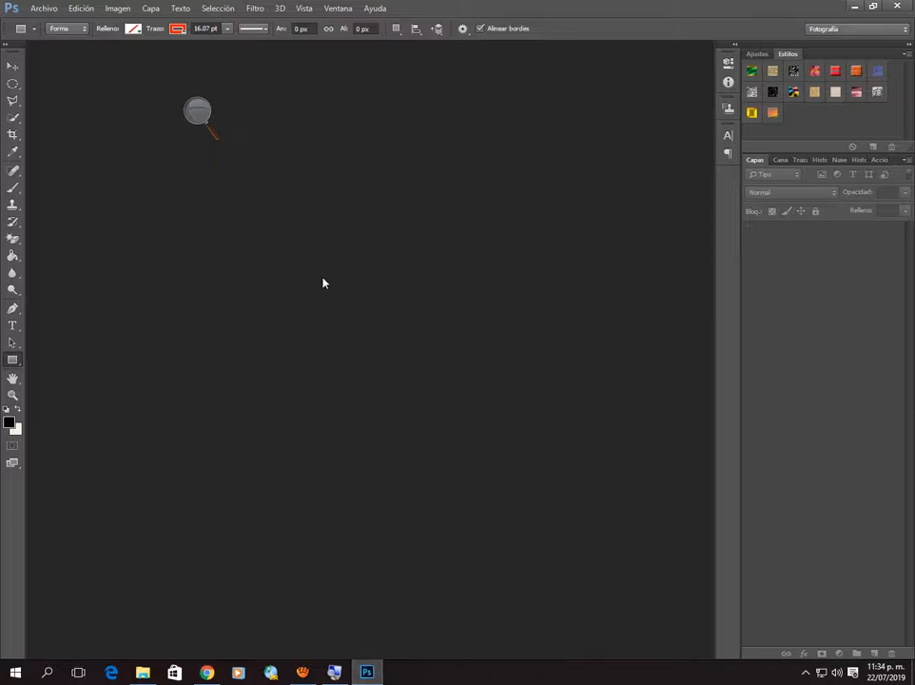
click(145, 673)
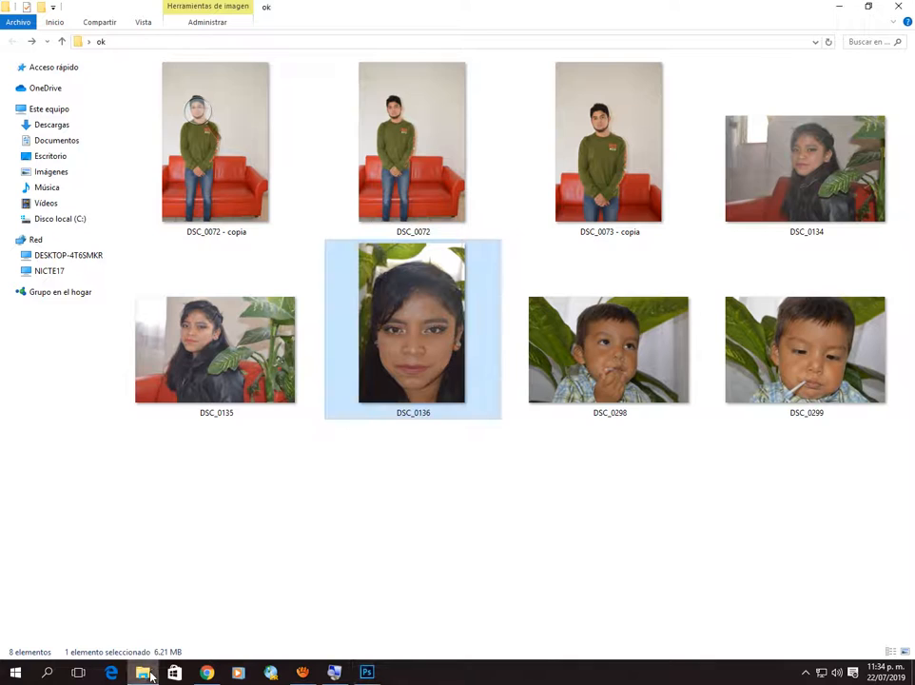
right_click(402, 345)
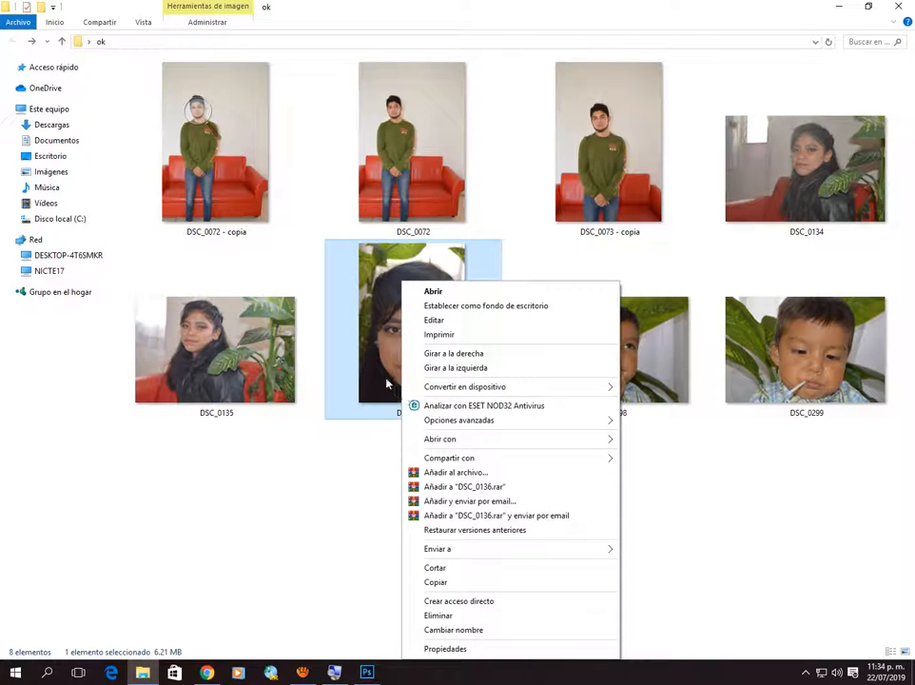
click(384, 376)
right_click(383, 377)
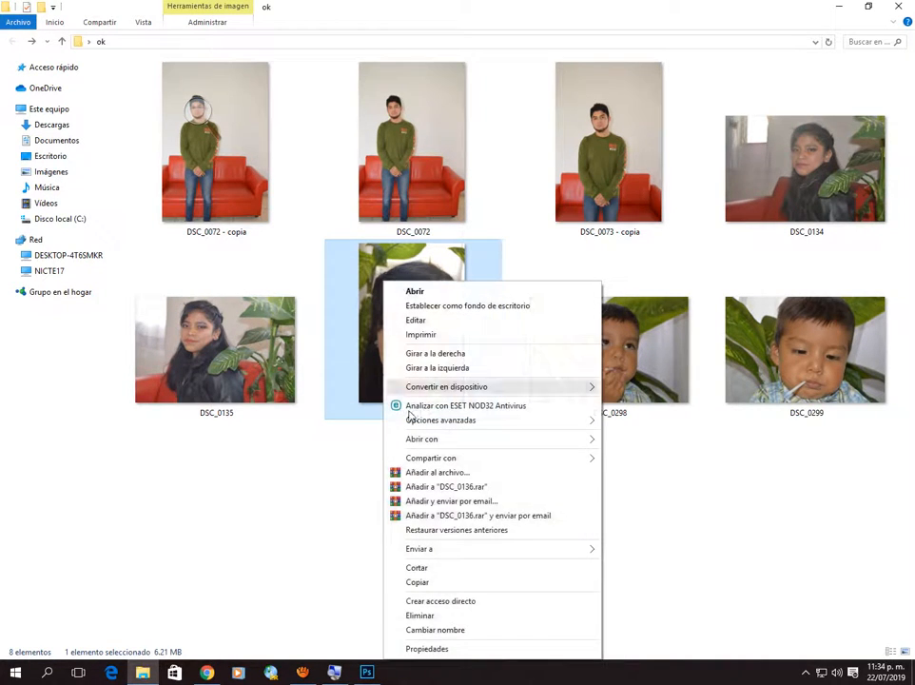
click(475, 648)
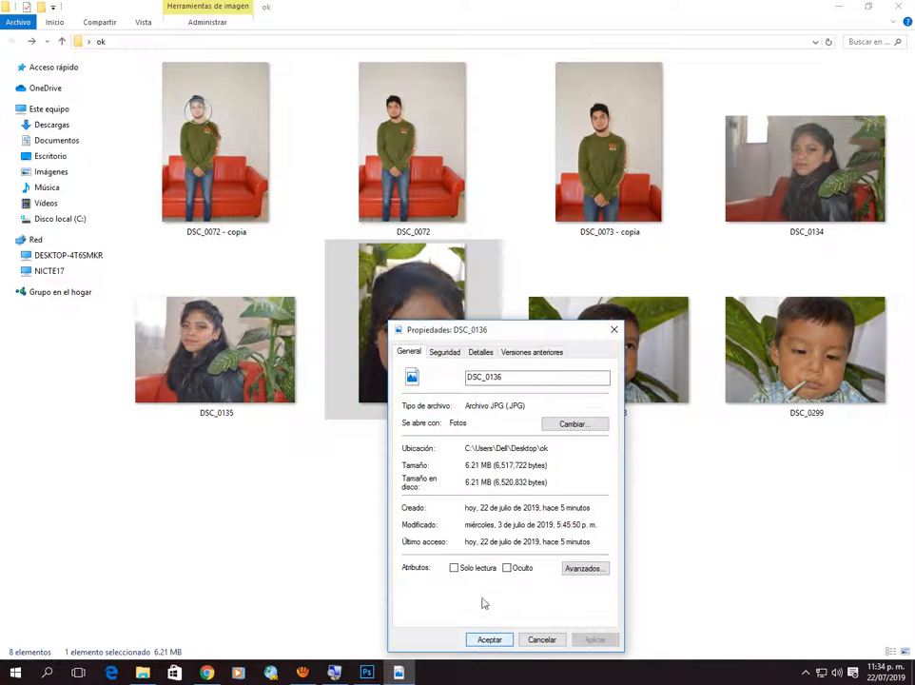
Magnify the screen to 200% with Lupa and examine the image dimensions and resolution in the detailed properties of DSC_0136.
click(335, 674)
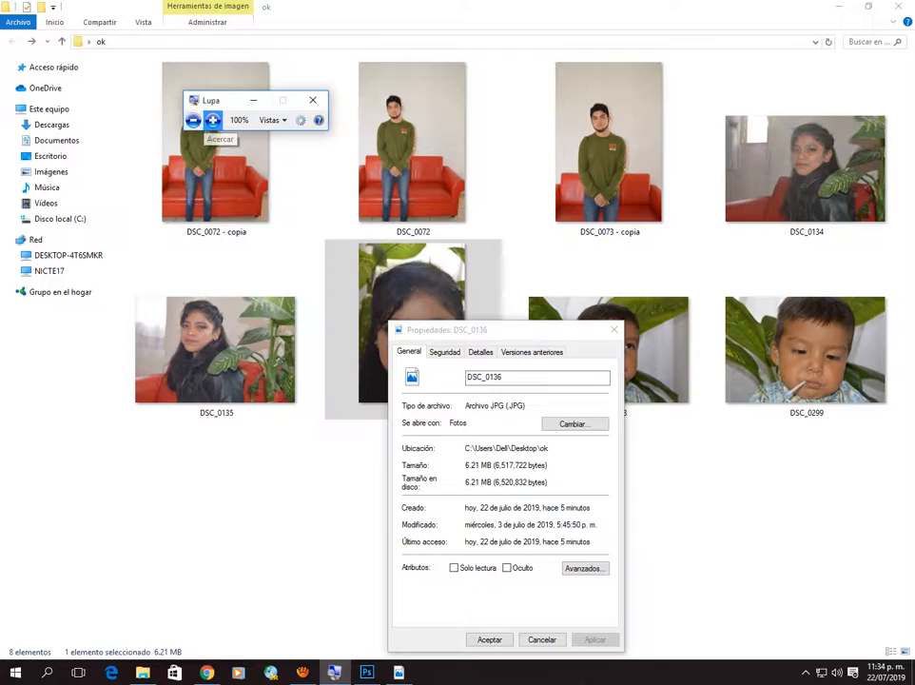
click(213, 119)
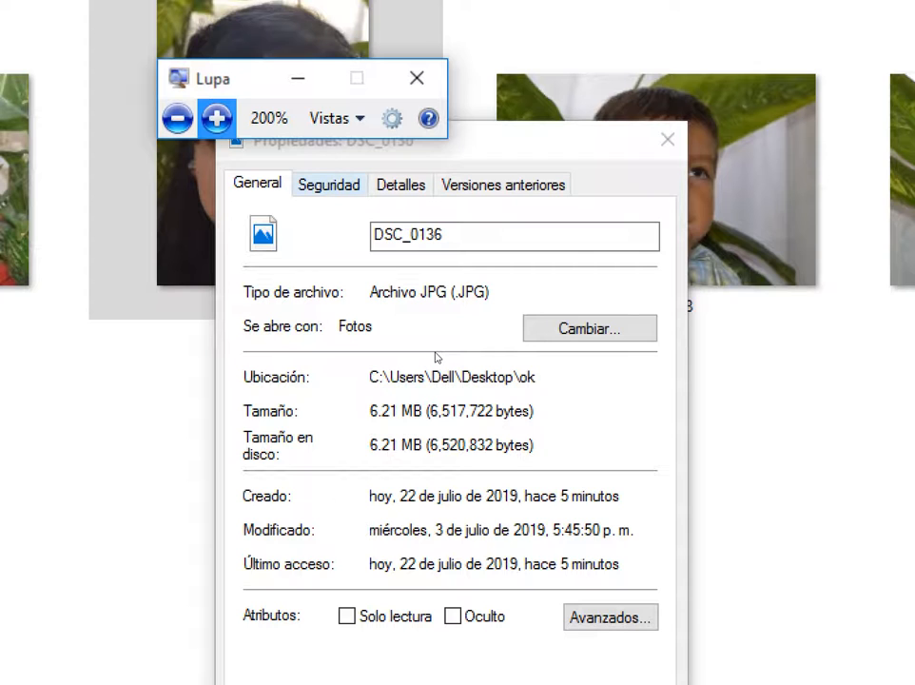
click(400, 185)
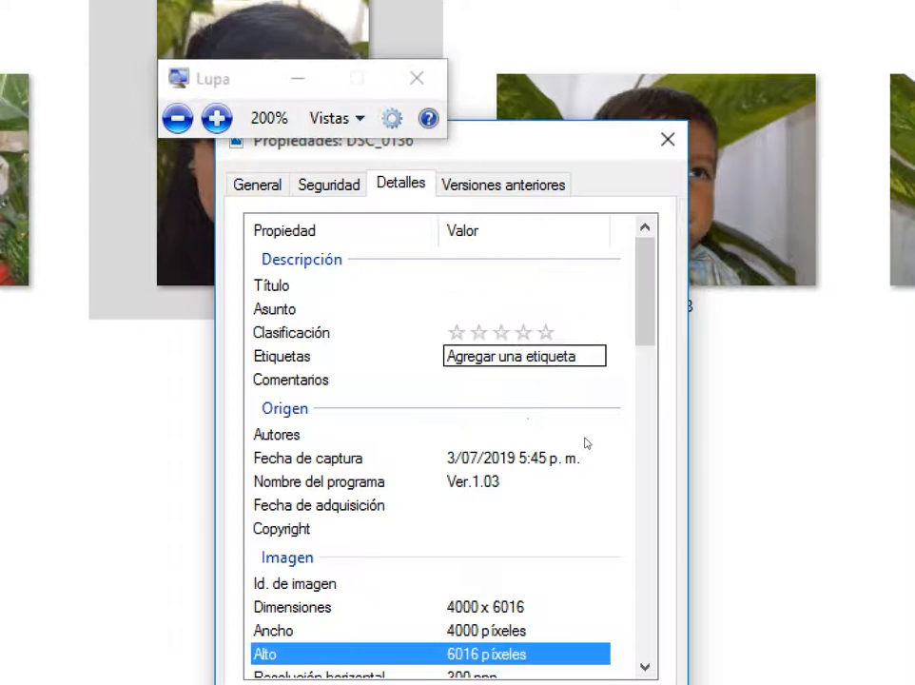
scroll(600, 433, down, 1)
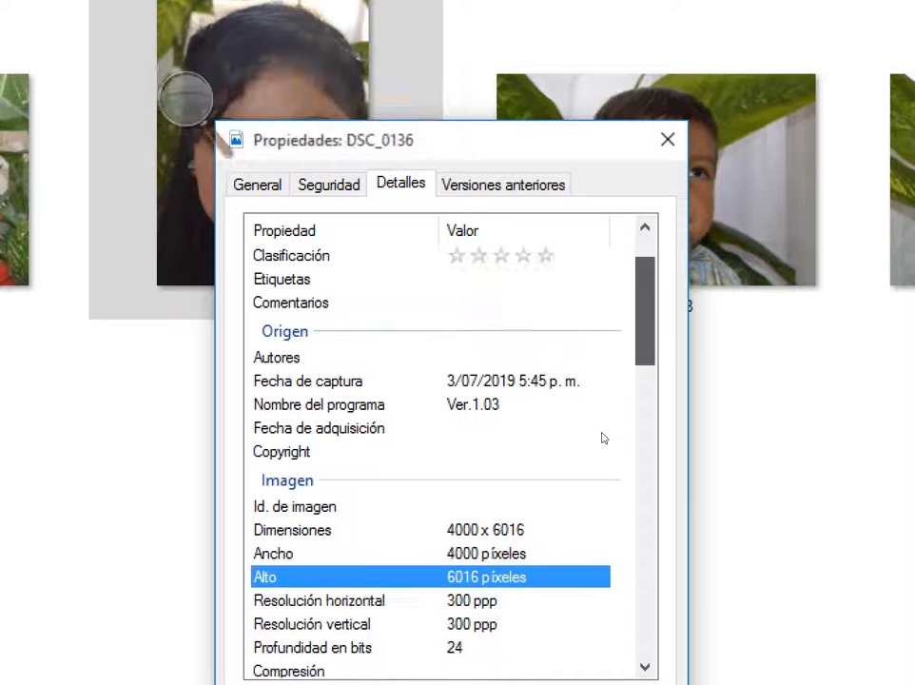
scroll(603, 440, down, 1)
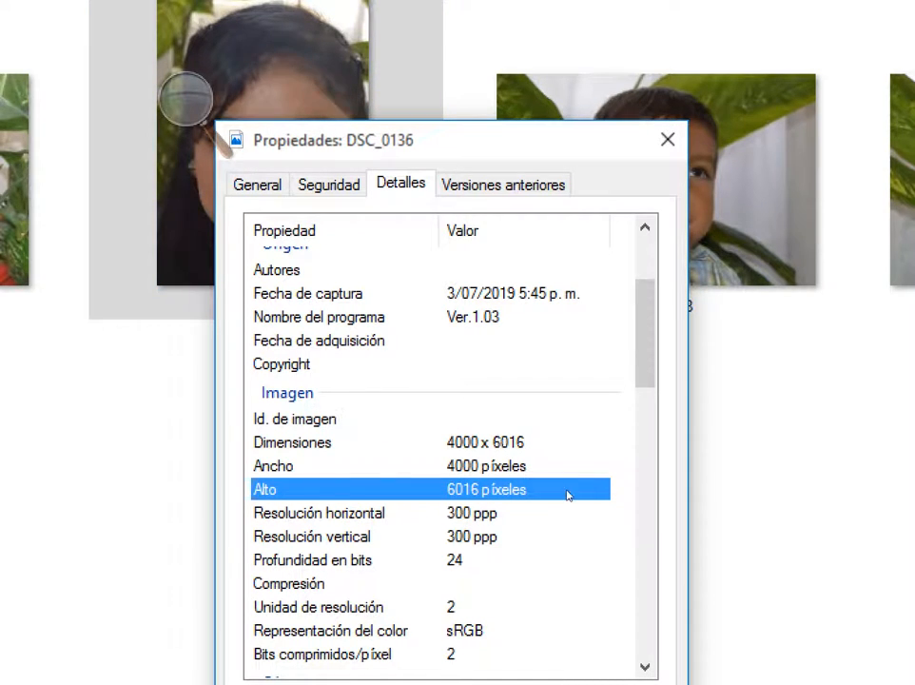
scroll(603, 451, down, 1)
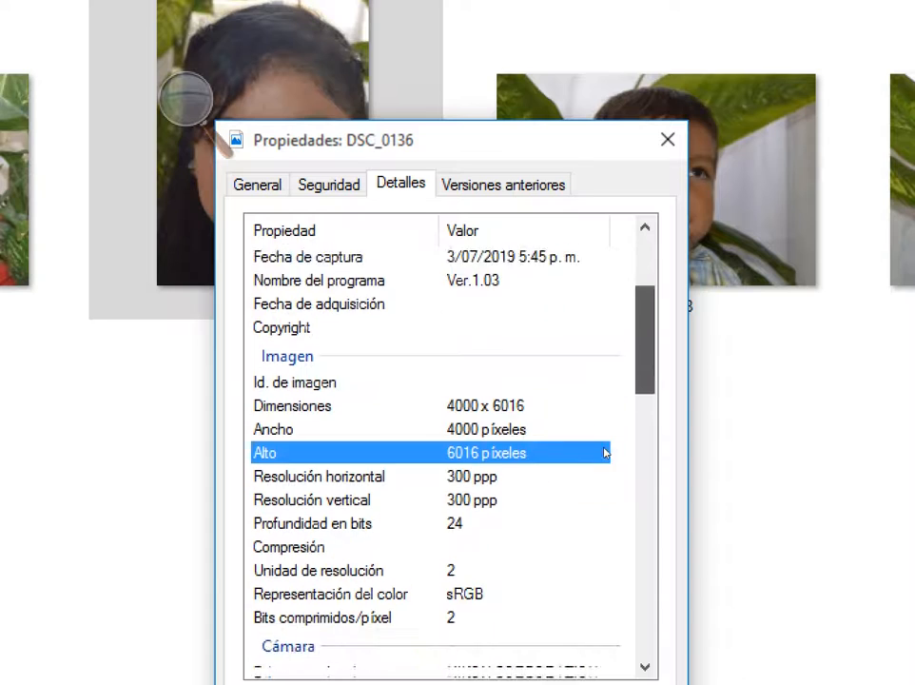
scroll(605, 454, down, 1)
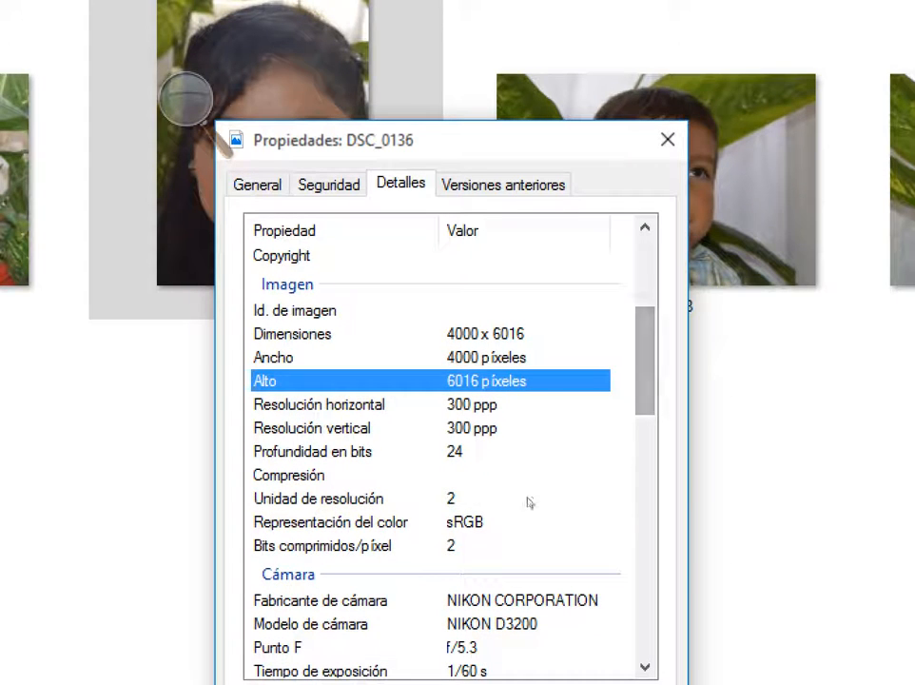
Examine the colour representation, camera settings and advanced photo details of DSC_0136.
click(484, 527)
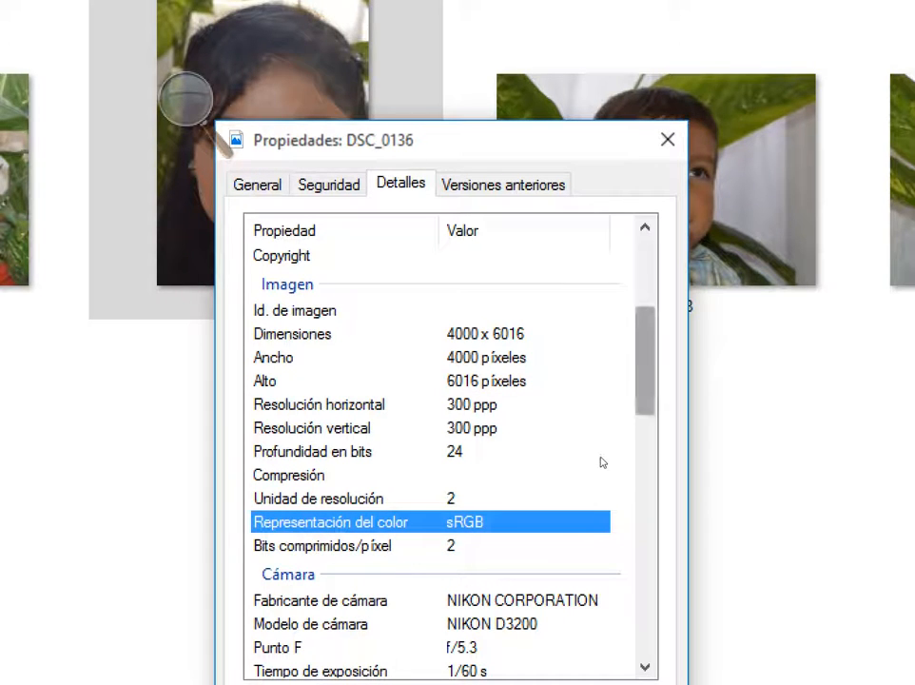
scroll(601, 466, down, 1)
scroll(602, 466, down, 3)
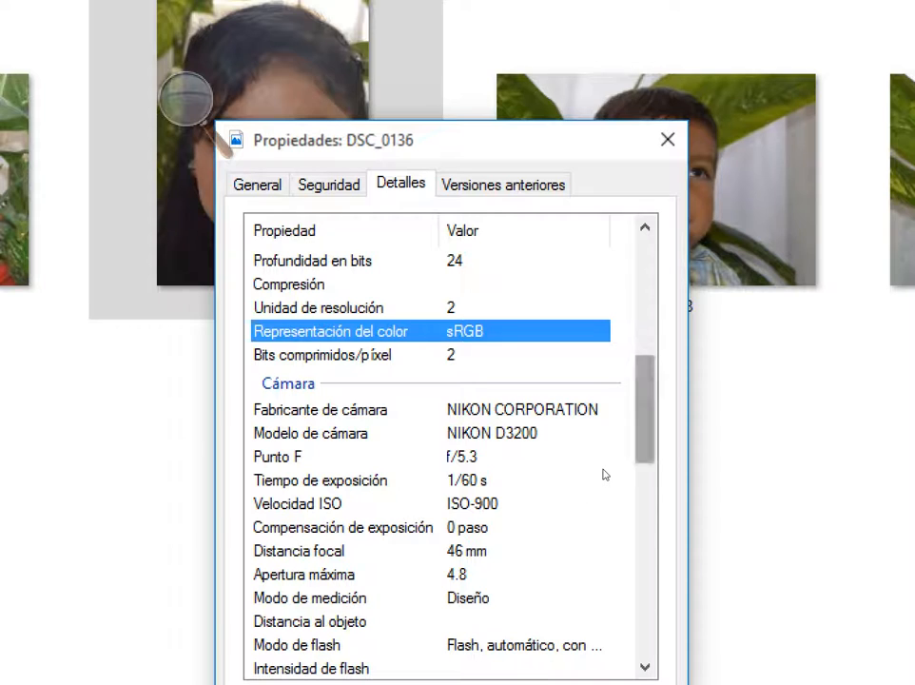
scroll(602, 480, down, 1)
scroll(602, 480, down, 1)
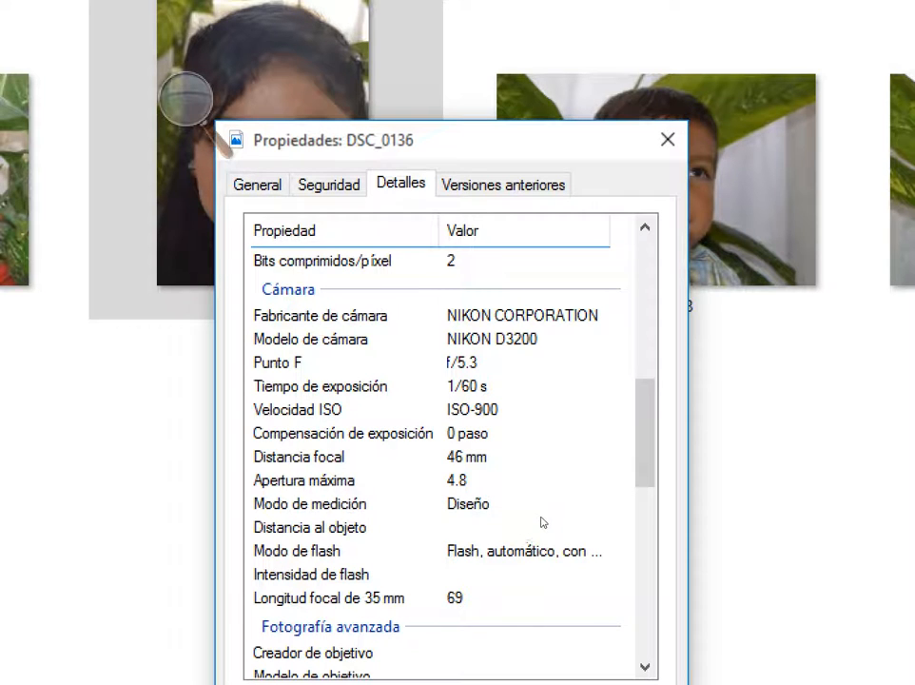
scroll(605, 494, down, 1)
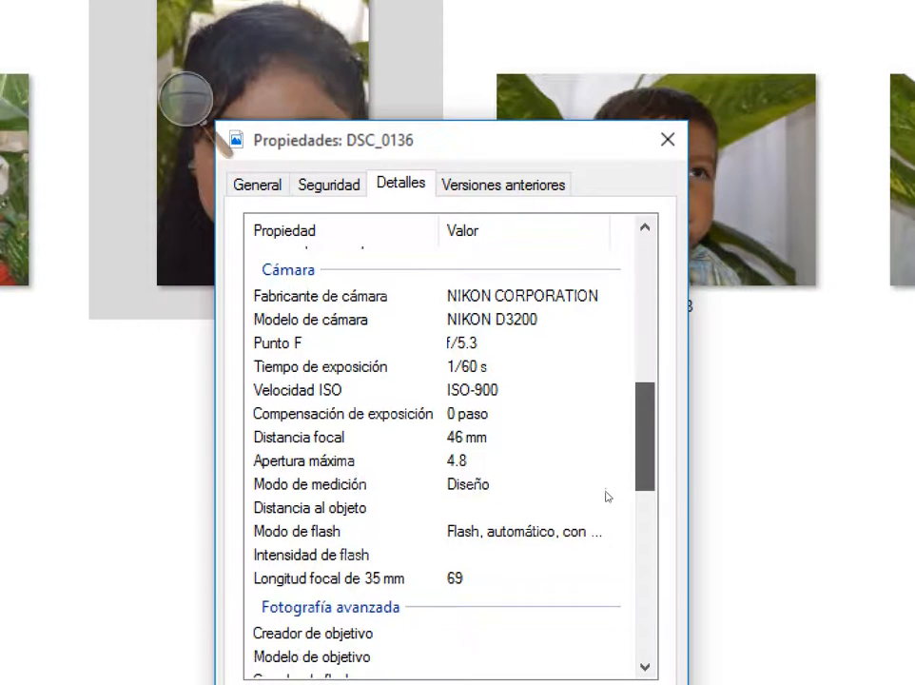
scroll(607, 495, down, 4)
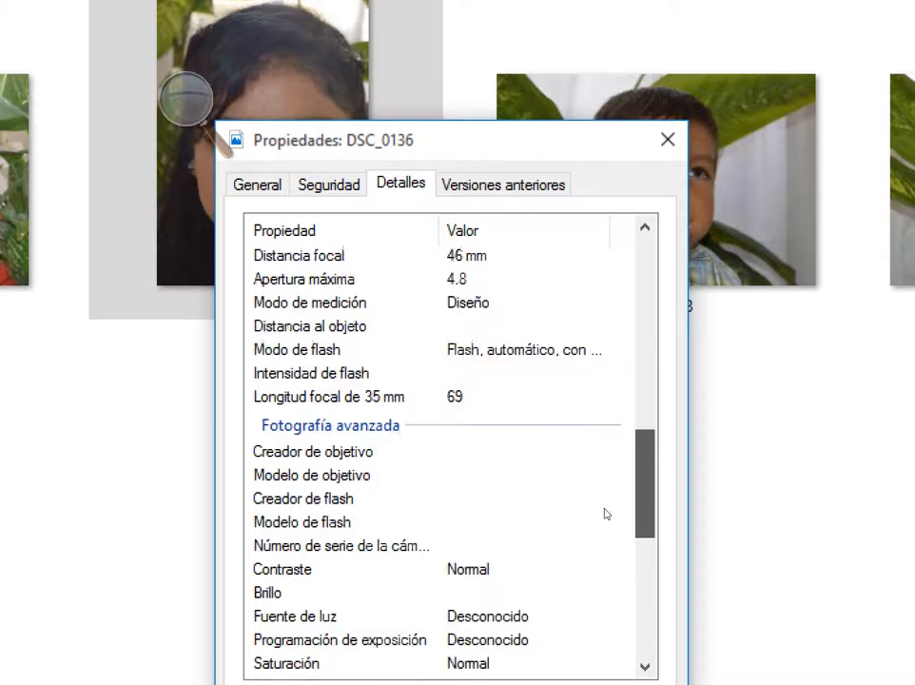
scroll(605, 475, up, 10)
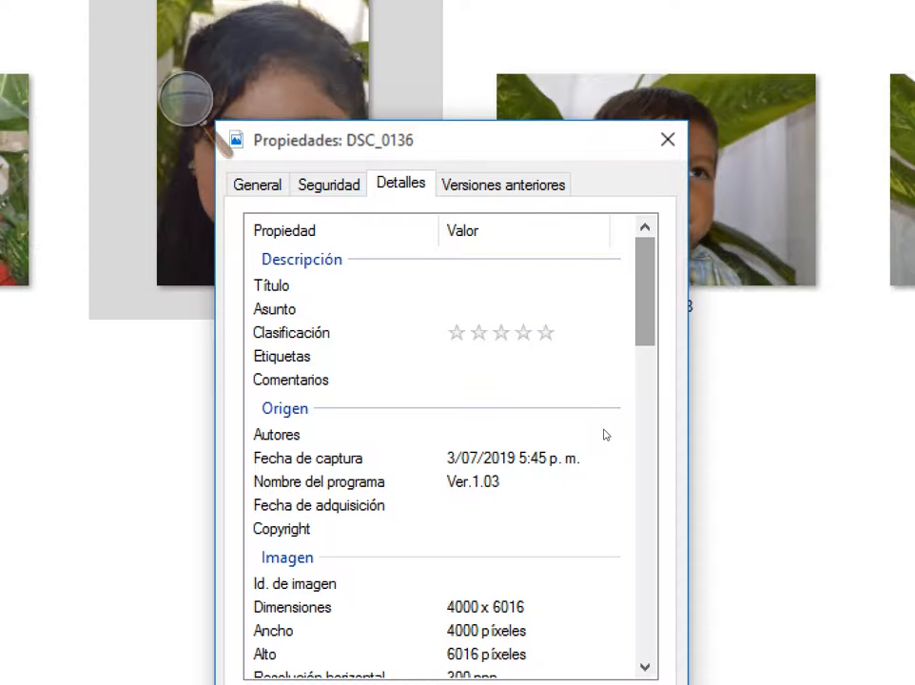
Close the DSC_0136 properties after checking the general file information, and reduce the screen magnification with Lupa.
click(257, 184)
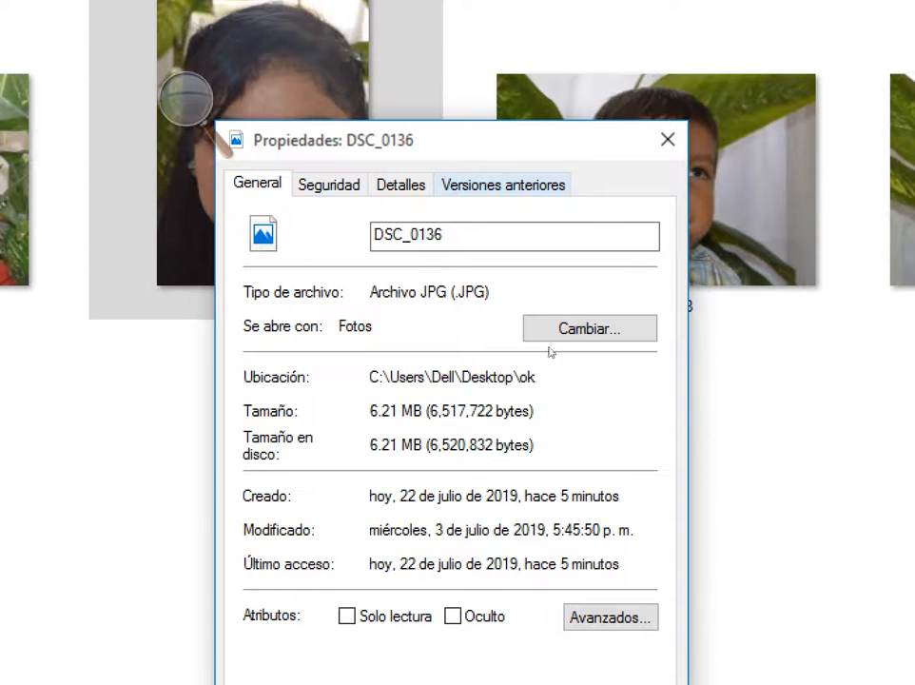
click(666, 140)
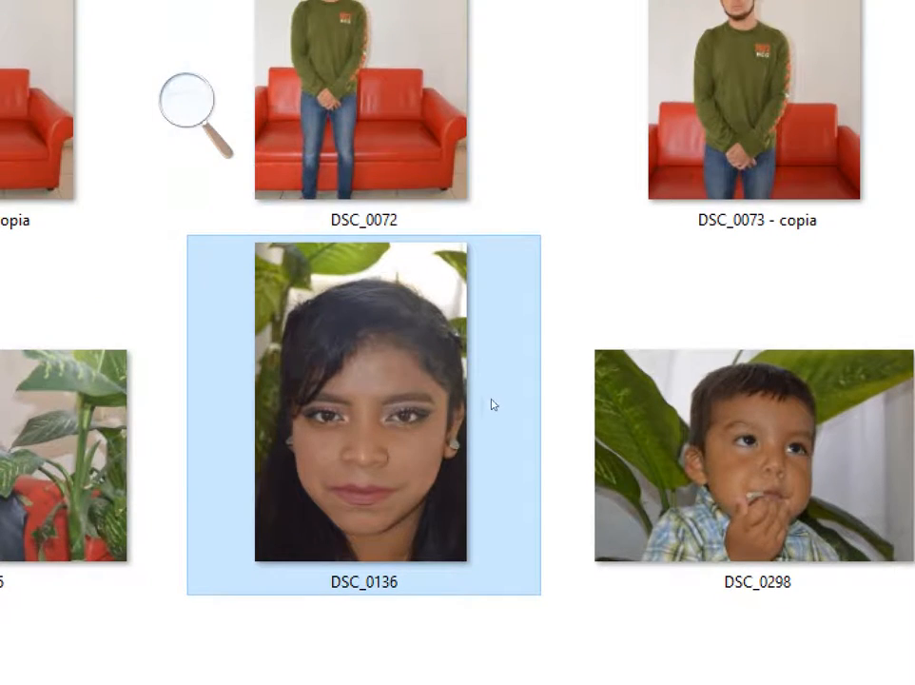
mouse_move(435, 364)
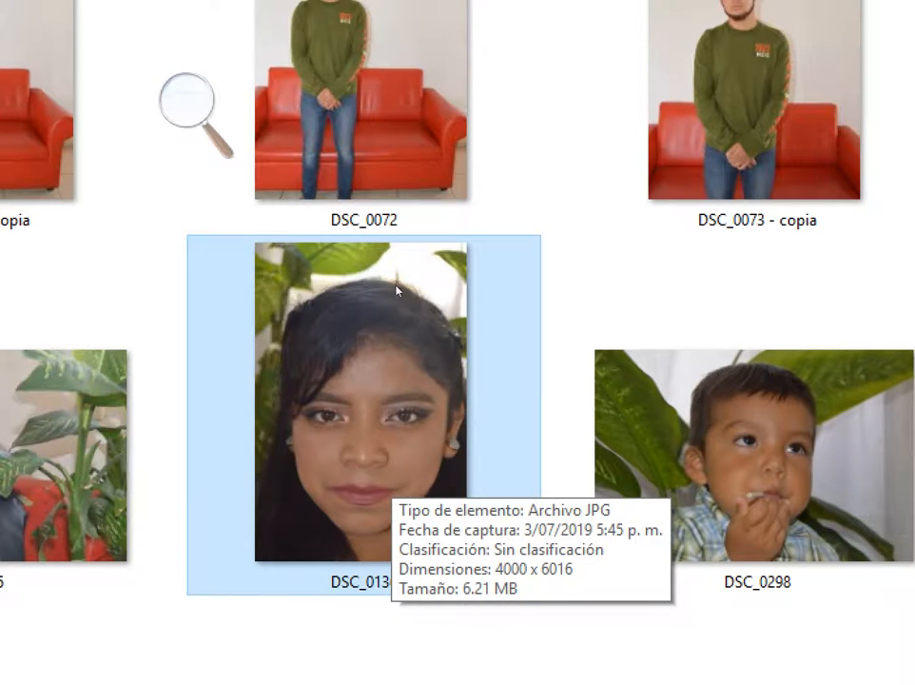
click(190, 104)
click(176, 117)
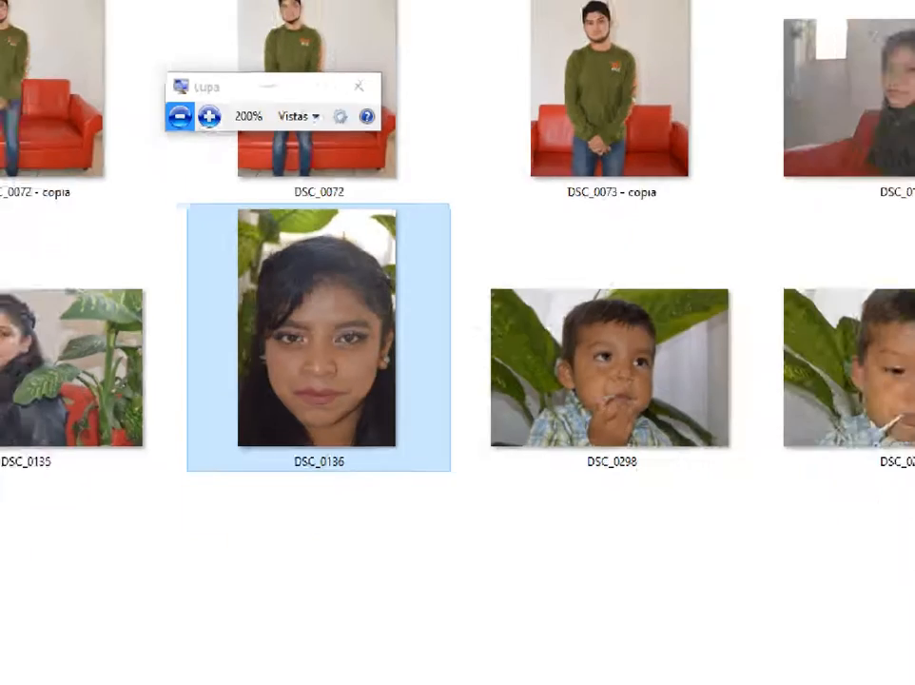
Switch to Photoshop and start opening an image file with the screen magnified to 200% in Lupa.
mouse_move(389, 411)
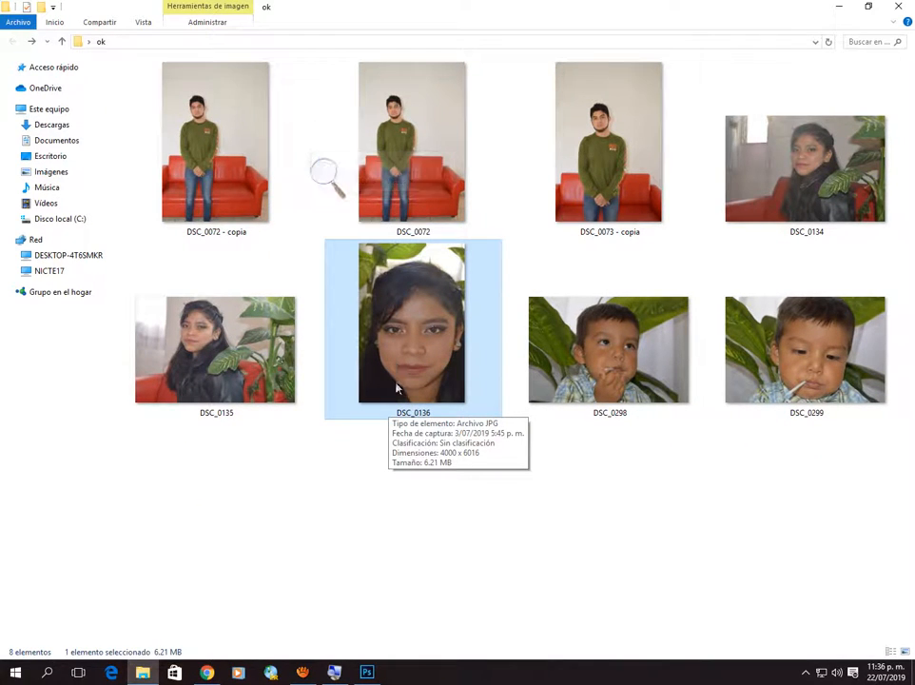
click(367, 672)
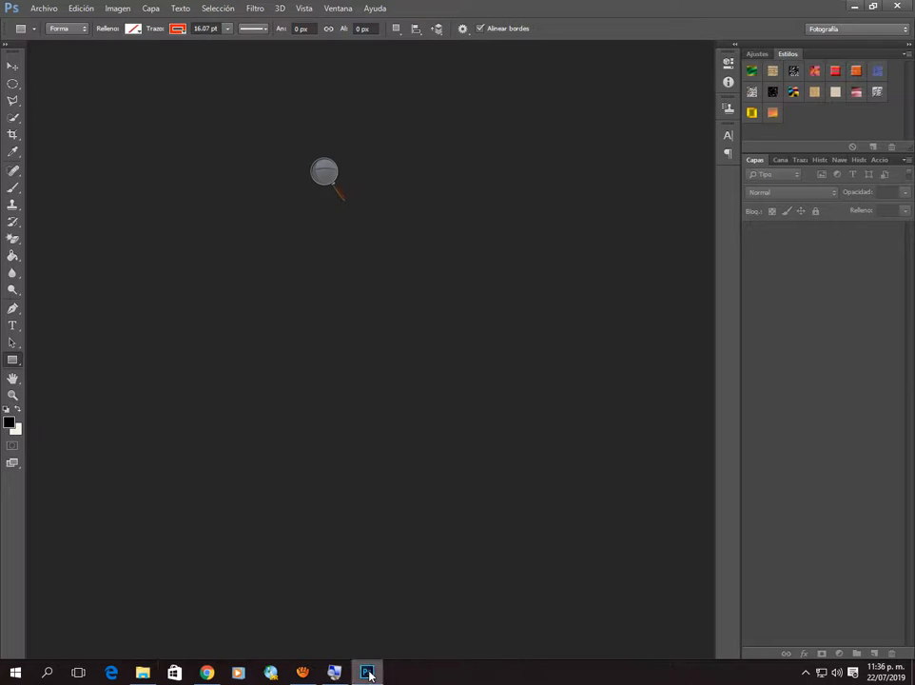
click(324, 172)
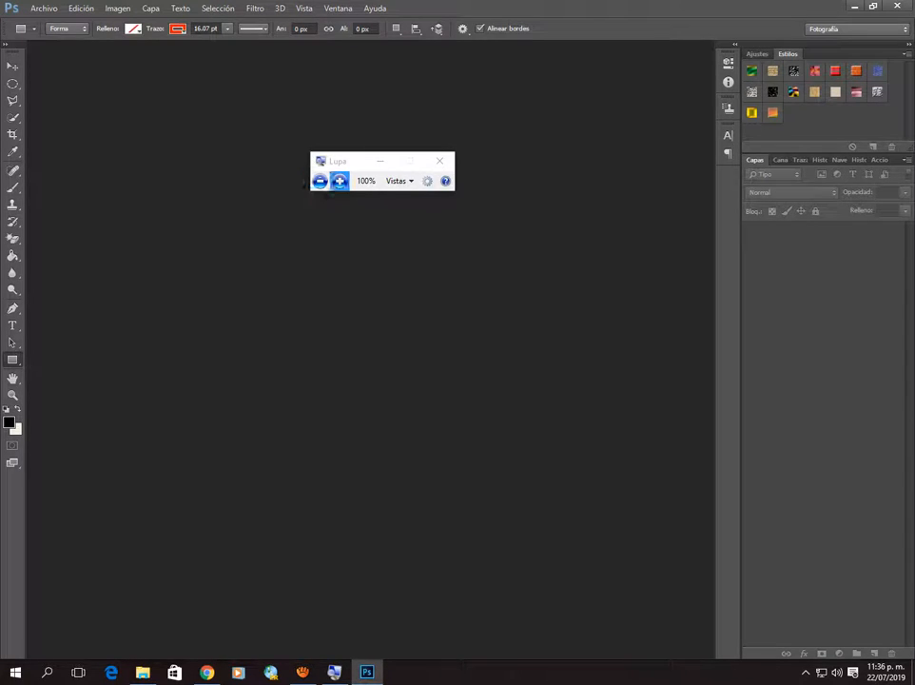
click(338, 180)
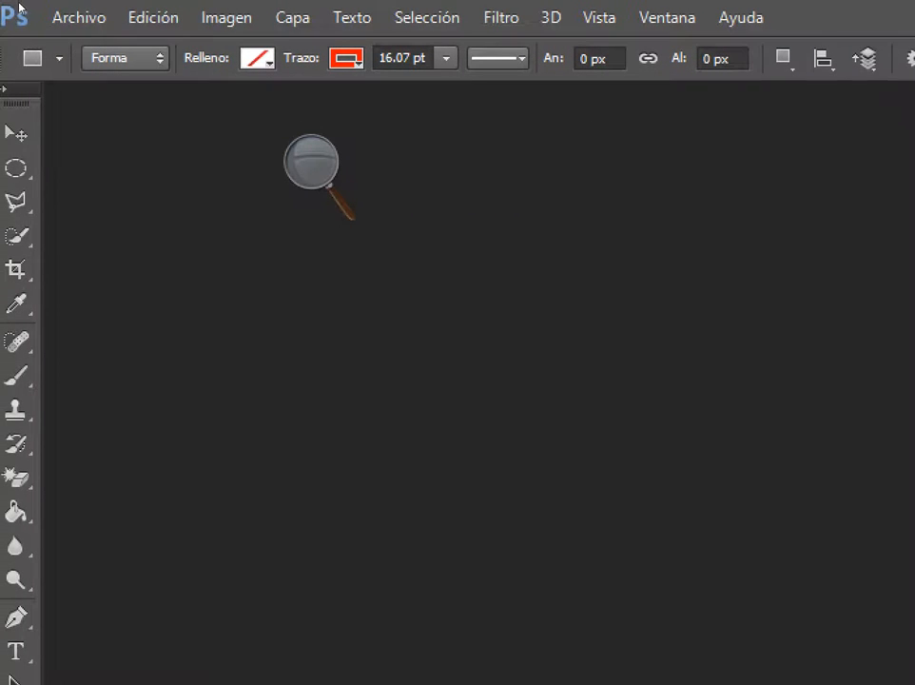
click(46, 16)
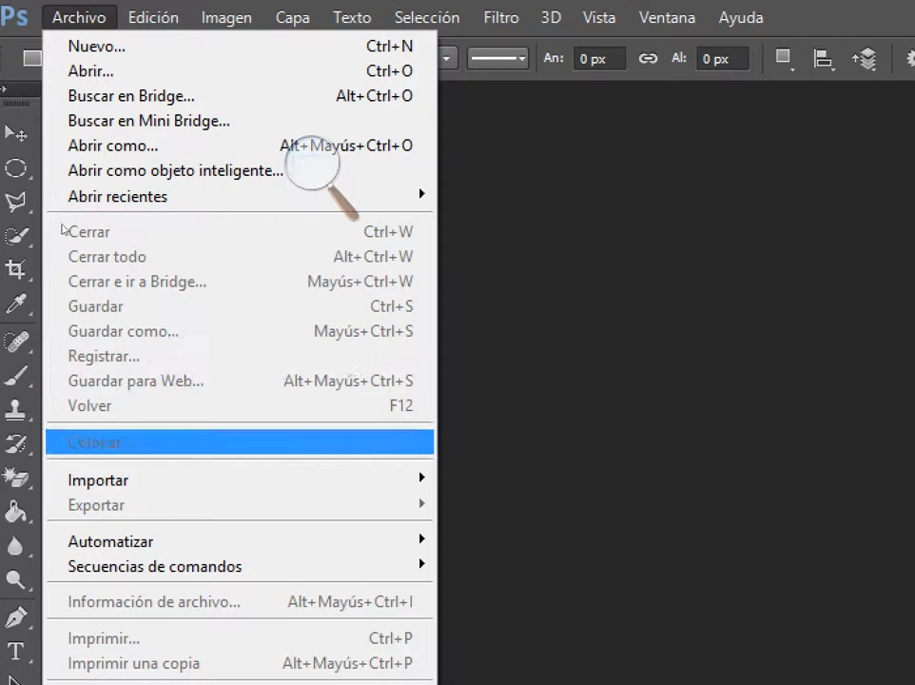
mouse_move(69, 245)
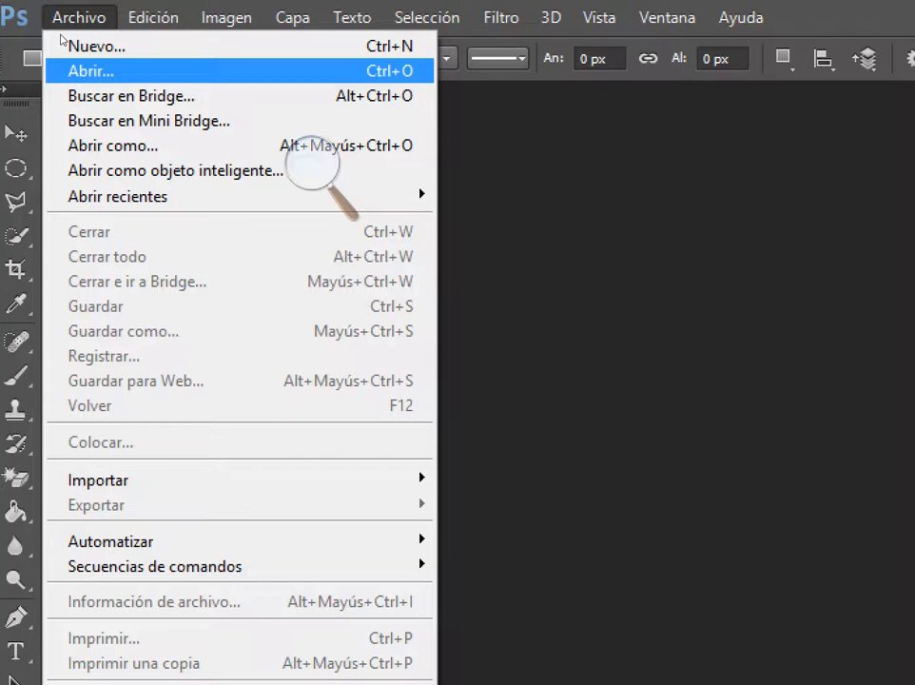
click(90, 70)
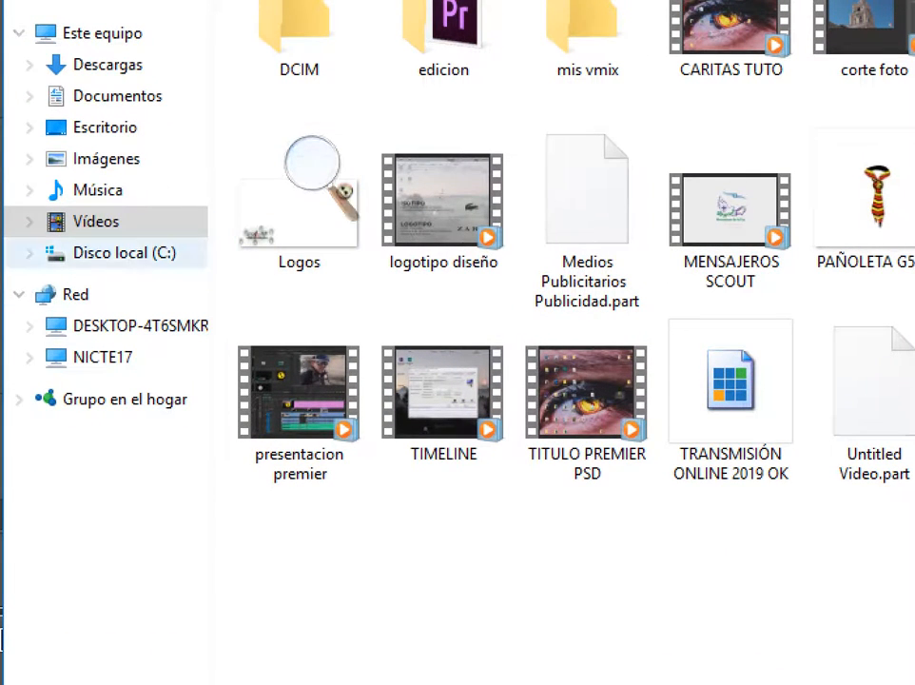
Open DSC_0136 from the ok folder on Escritorio, reducing the screen magnification to 100% first.
click(103, 127)
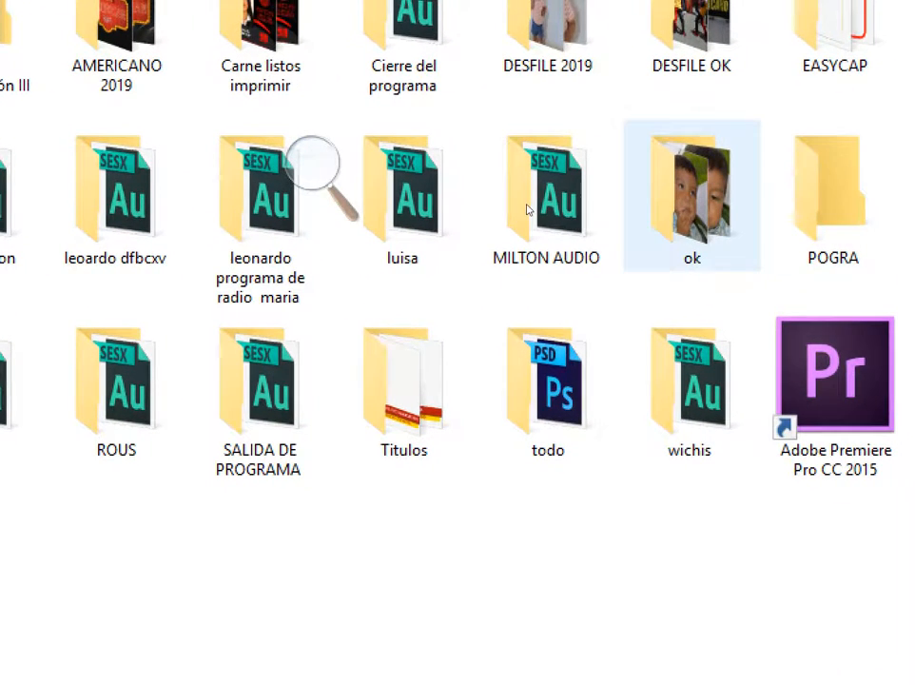
double_click(691, 195)
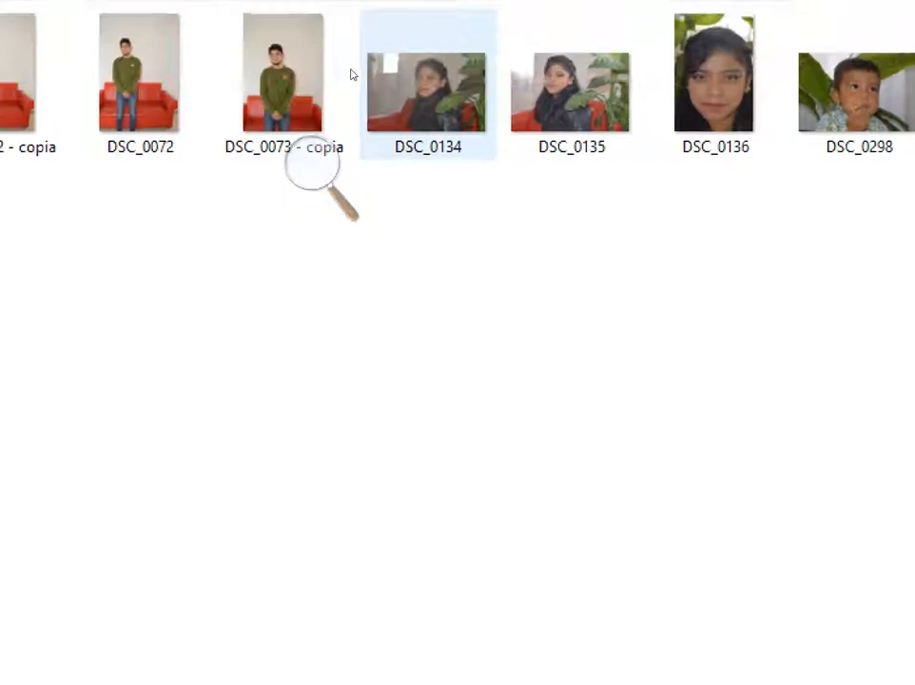
click(680, 119)
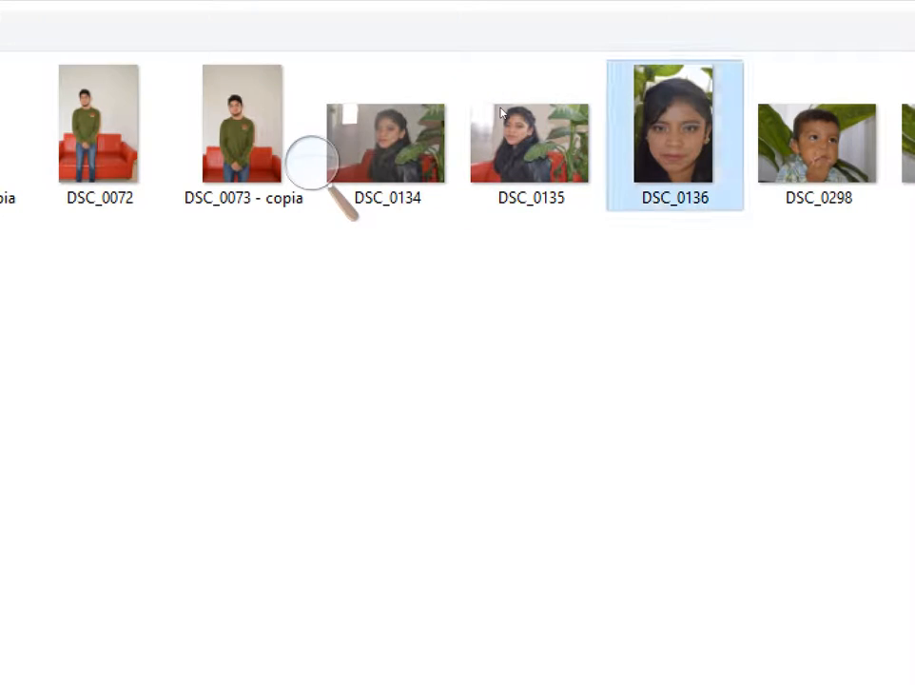
click(306, 160)
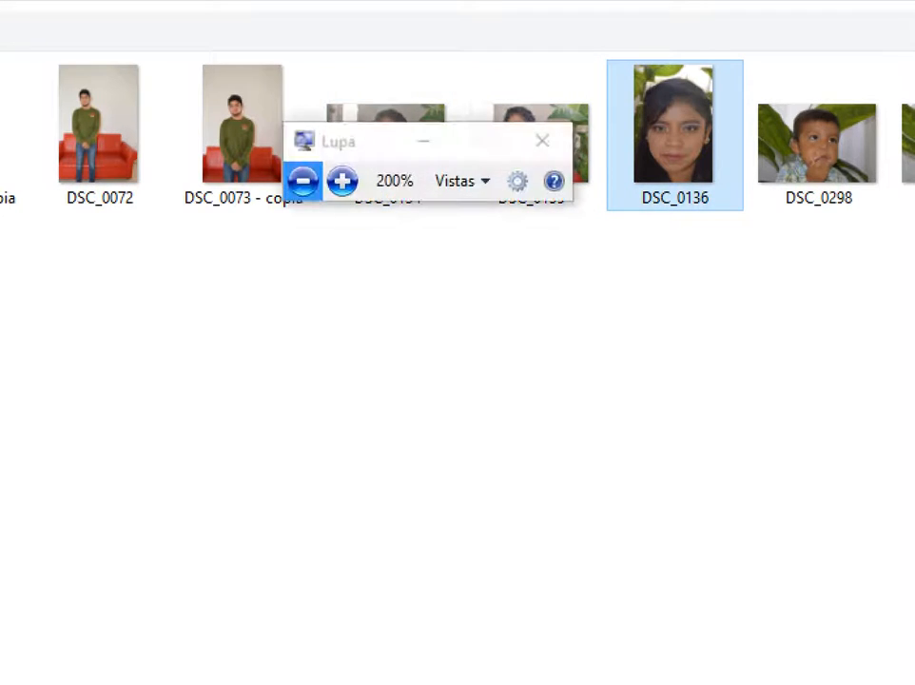
click(306, 162)
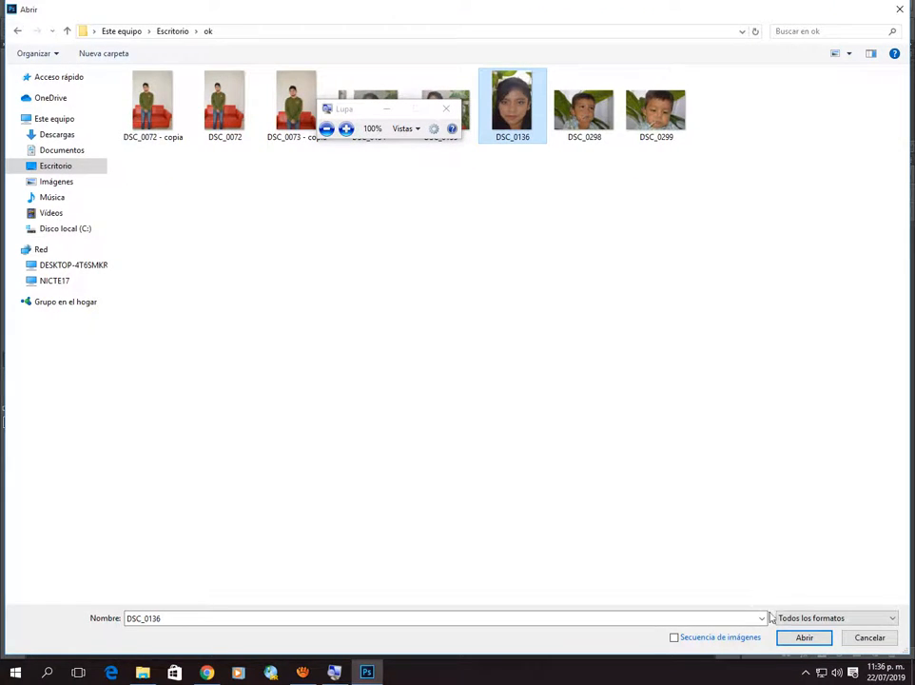
click(807, 638)
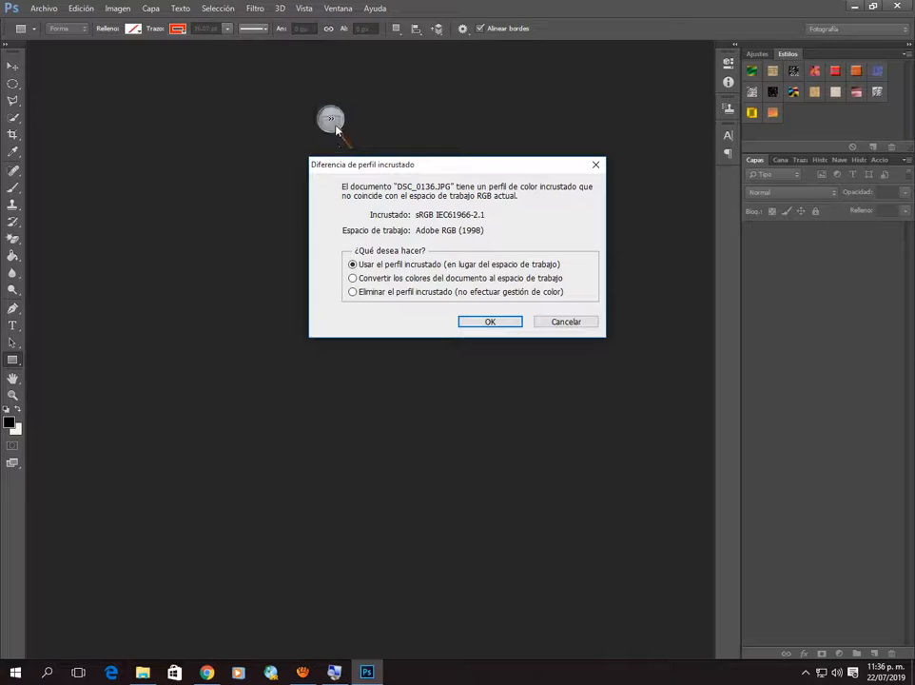
Magnify the profile mismatch dialog, accept using the embedded sRGB IEC61966-2.1 profile, and restore the normal screen magnification.
click(331, 118)
click(346, 128)
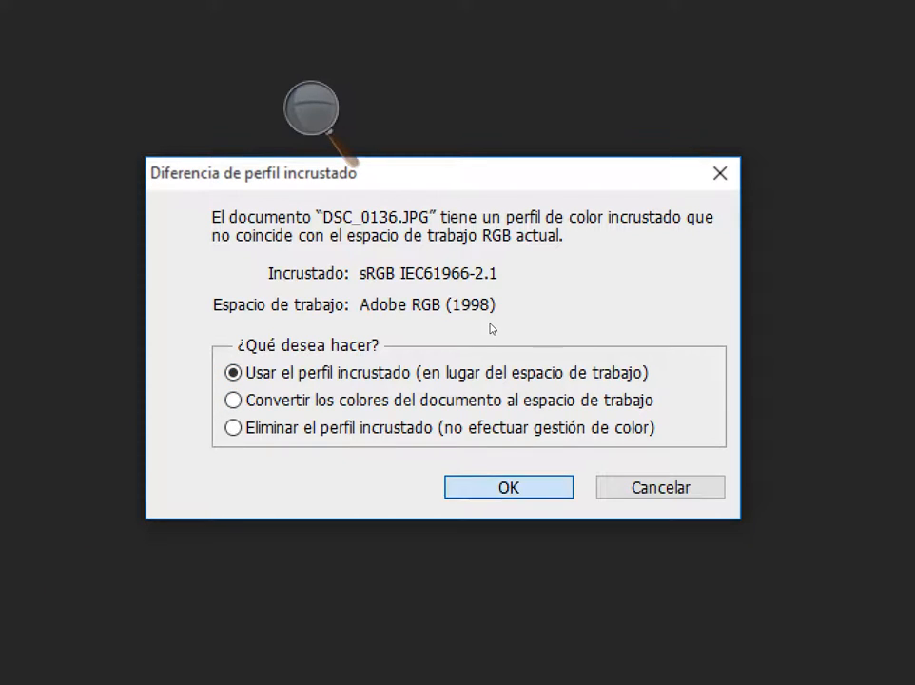
key(Return)
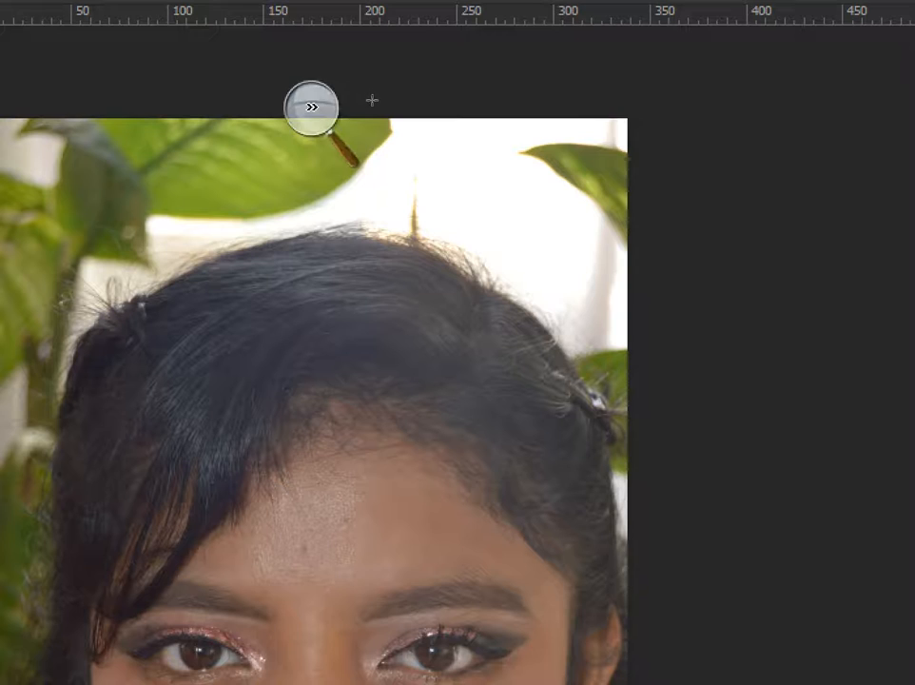
click(311, 110)
click(303, 127)
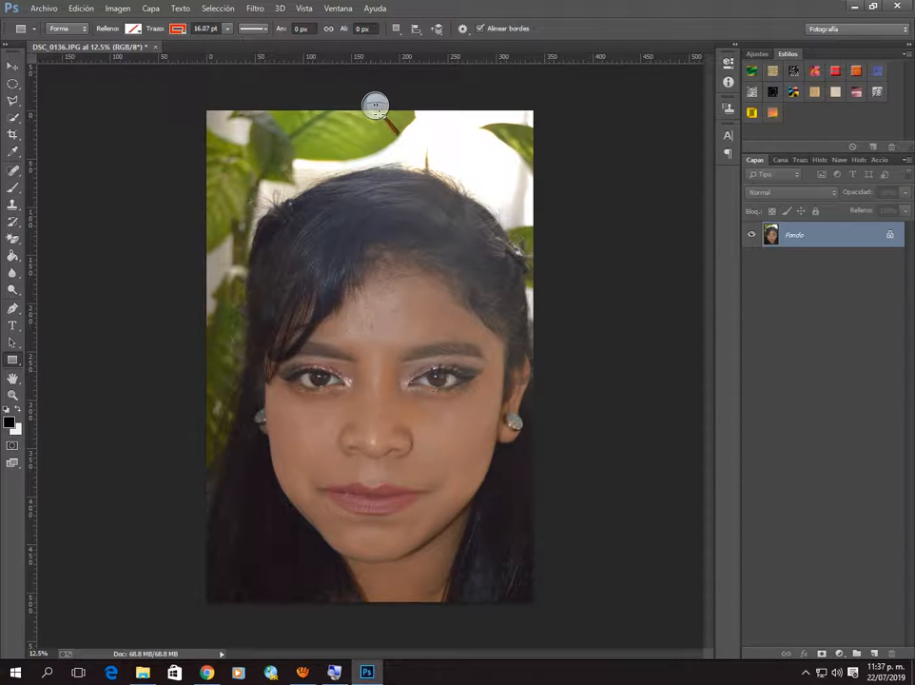
Magnify the toolbox to examine the selection tools, and activate the Crop tool on the portrait.
click(375, 105)
click(388, 114)
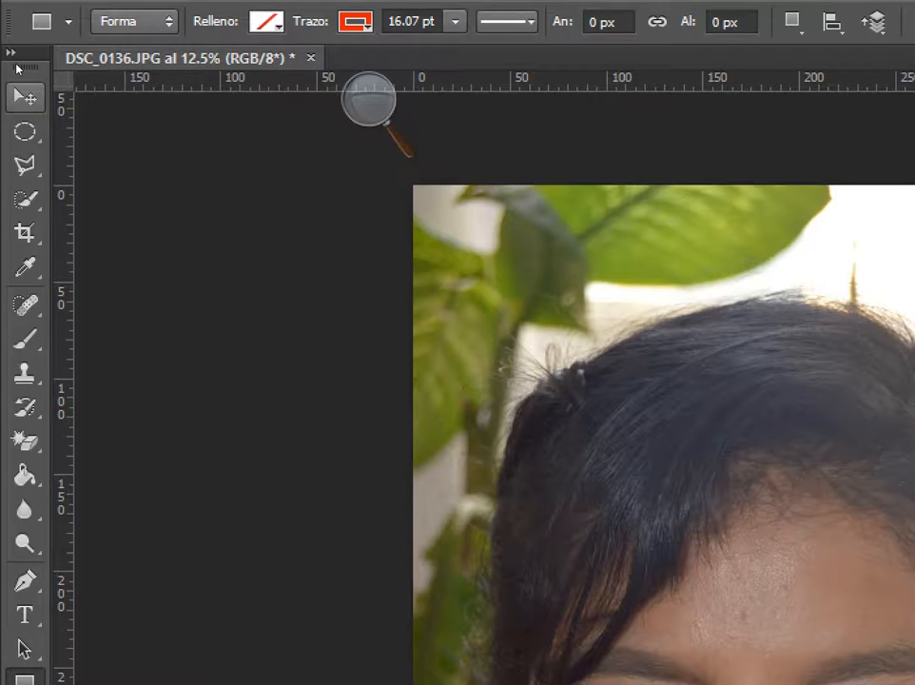
key(m)
key(v)
key(m)
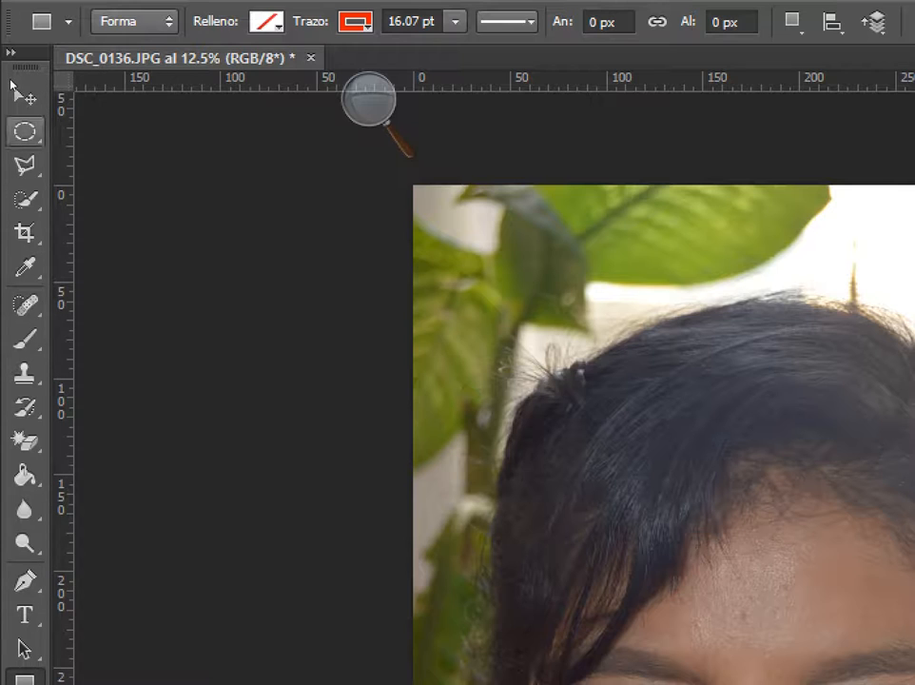
key(l)
key(w)
key(c)
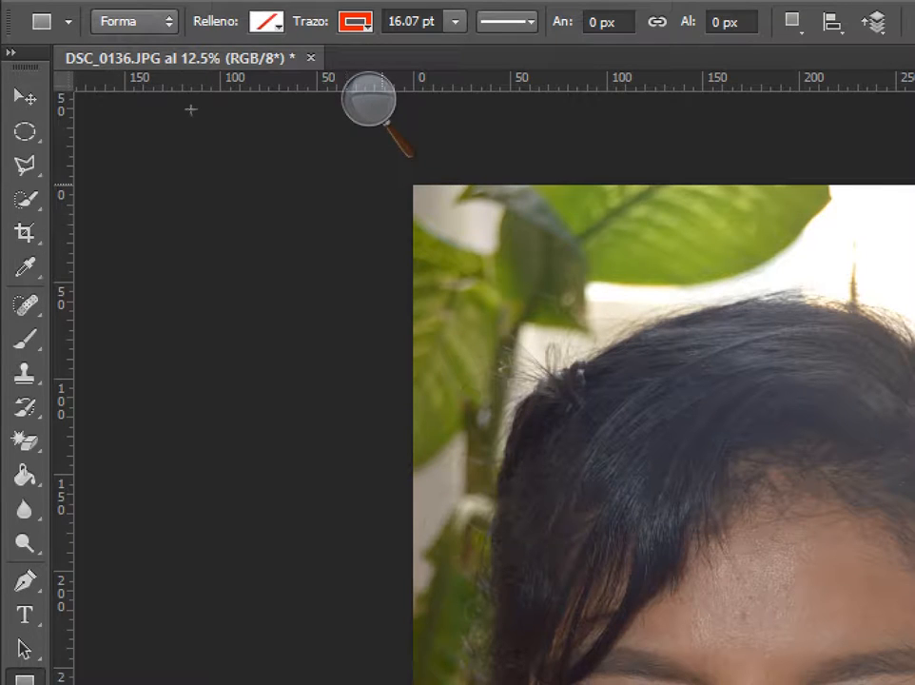
key(c)
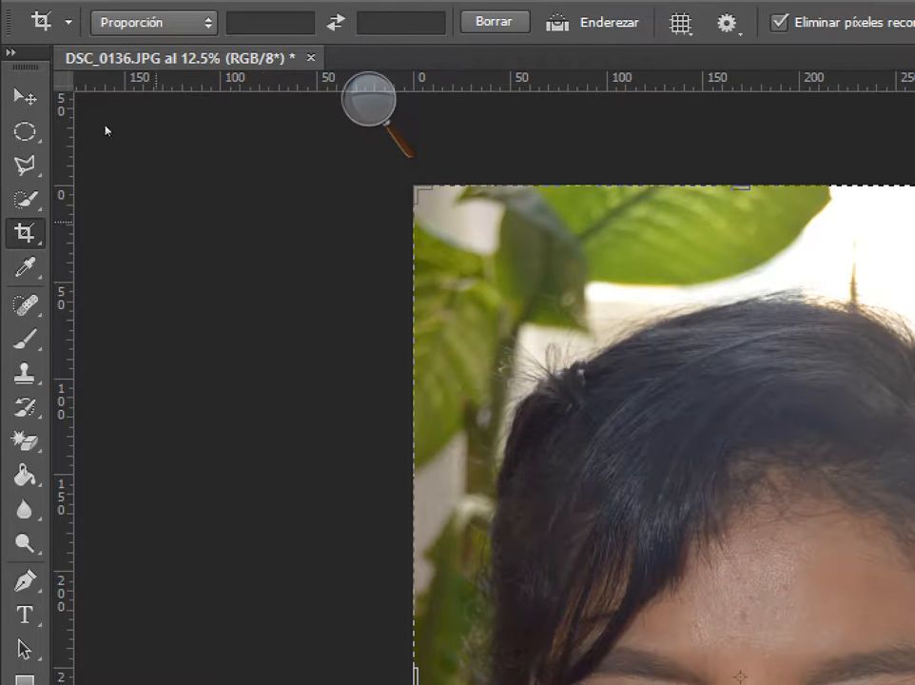
click(369, 98)
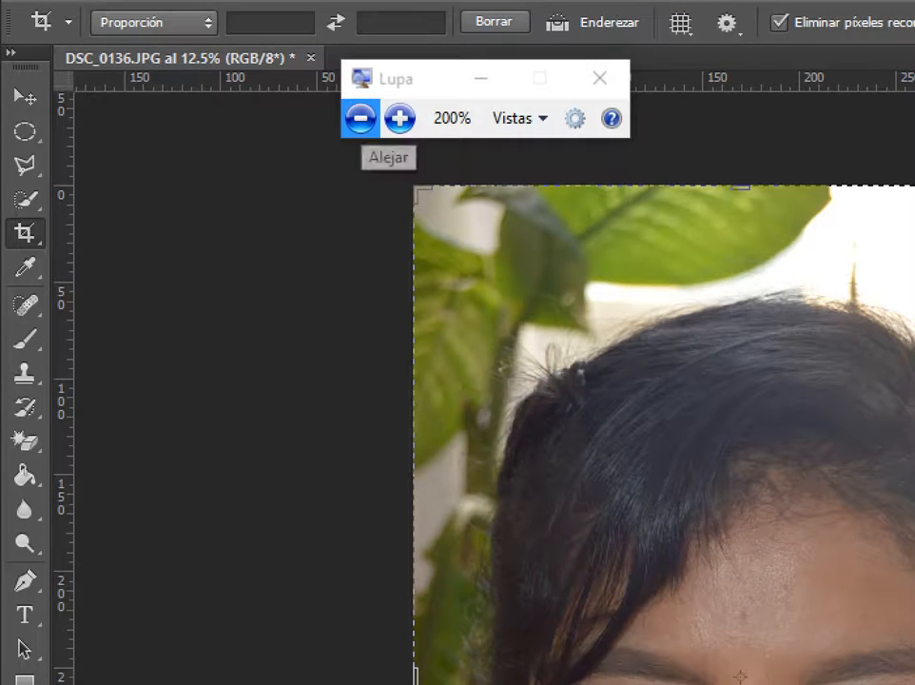
click(359, 119)
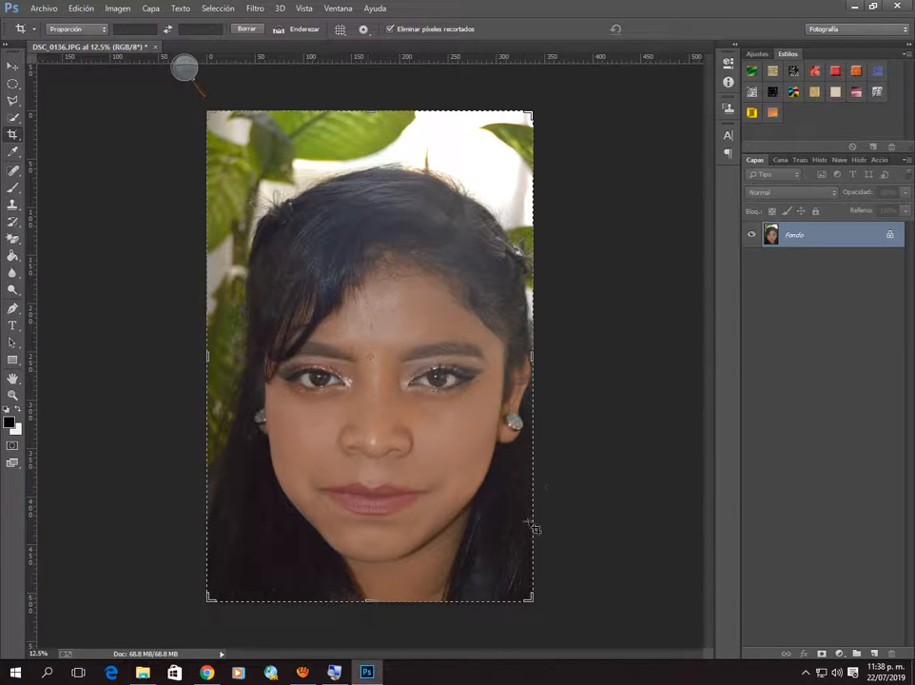
Pull the crop frame's bottom, left and top edges inward to frame the face more tightly.
click(184, 66)
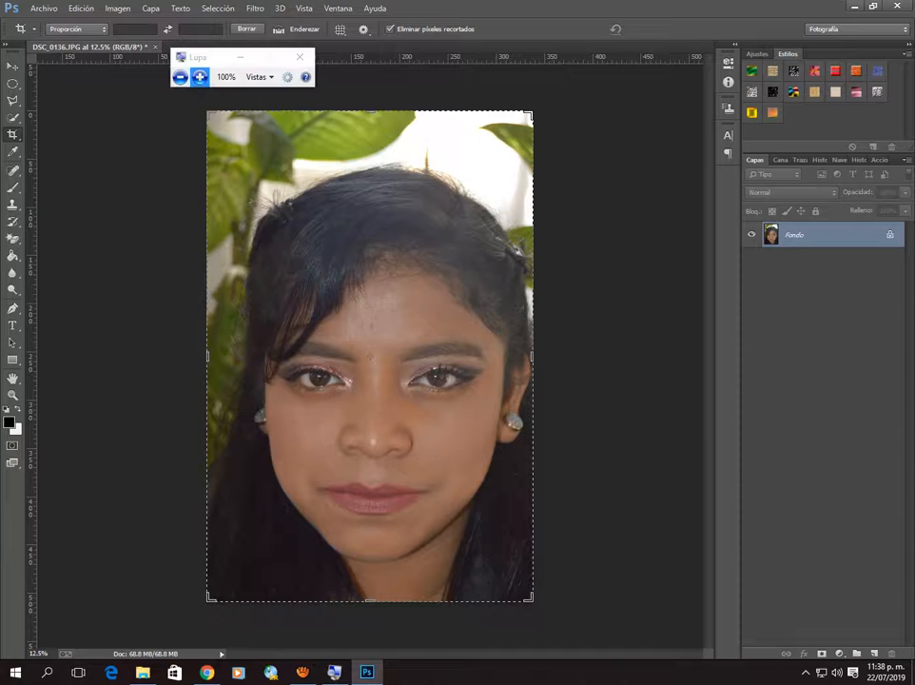
click(199, 77)
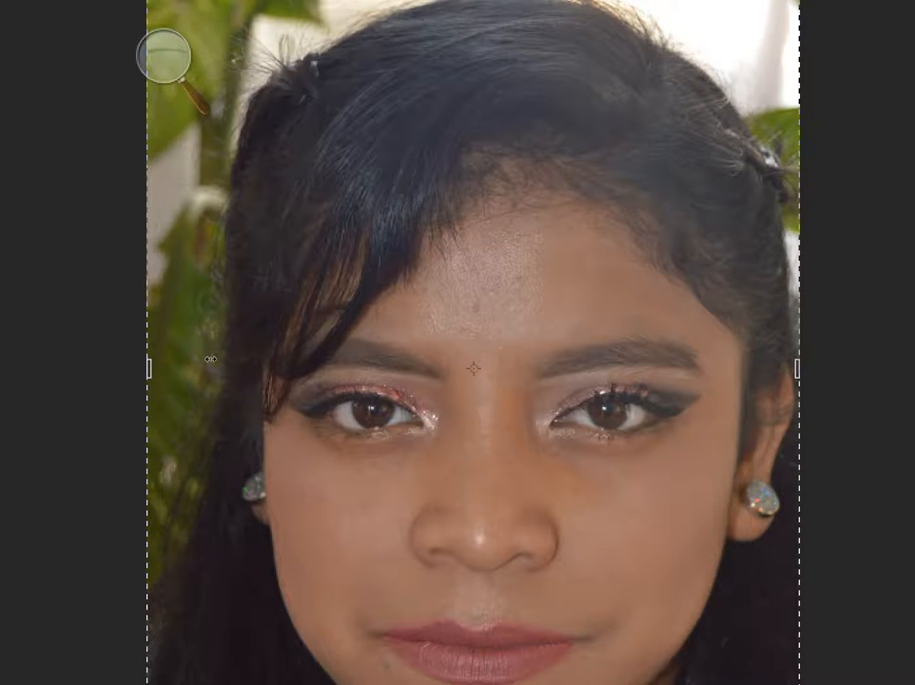
click(164, 54)
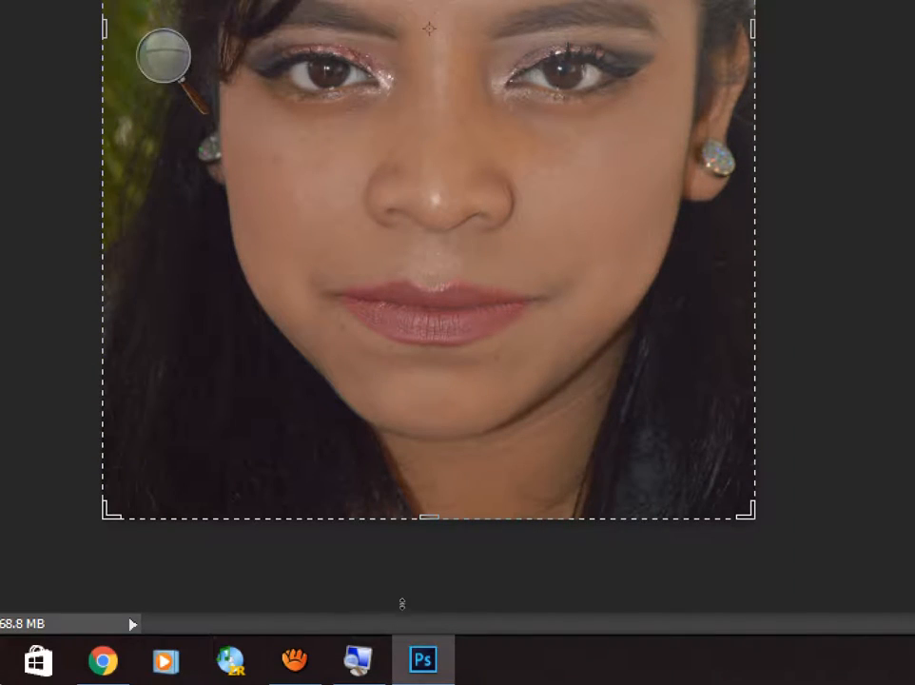
click(371, 602)
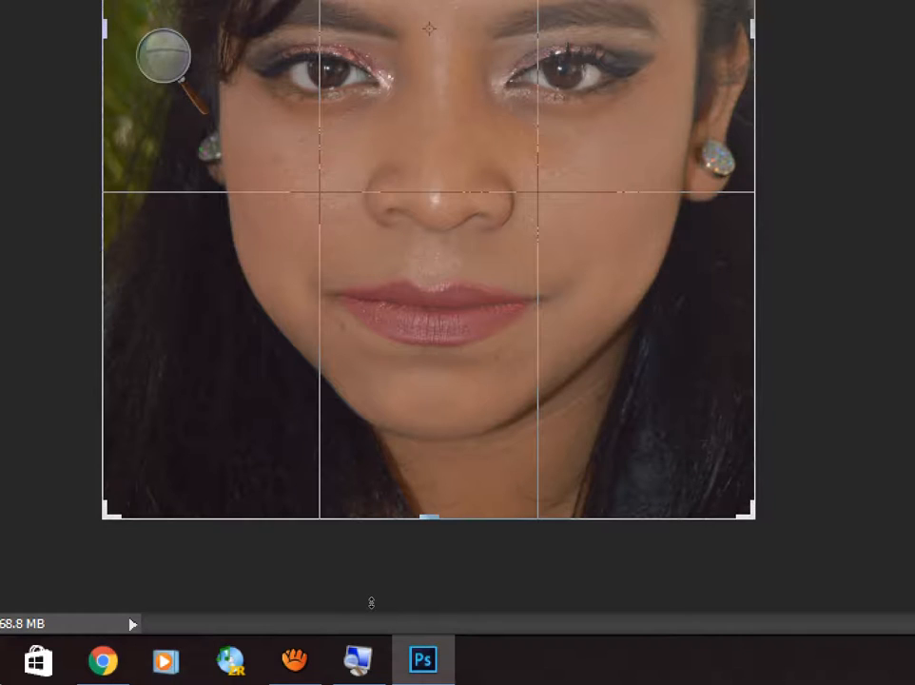
drag(371, 602, 370, 582)
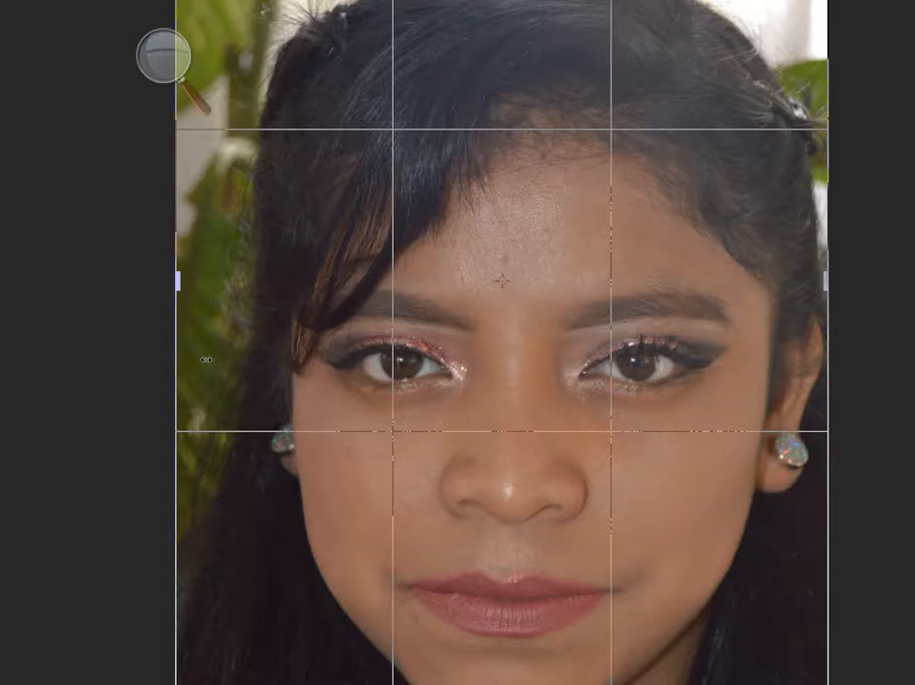
drag(205, 360, 215, 360)
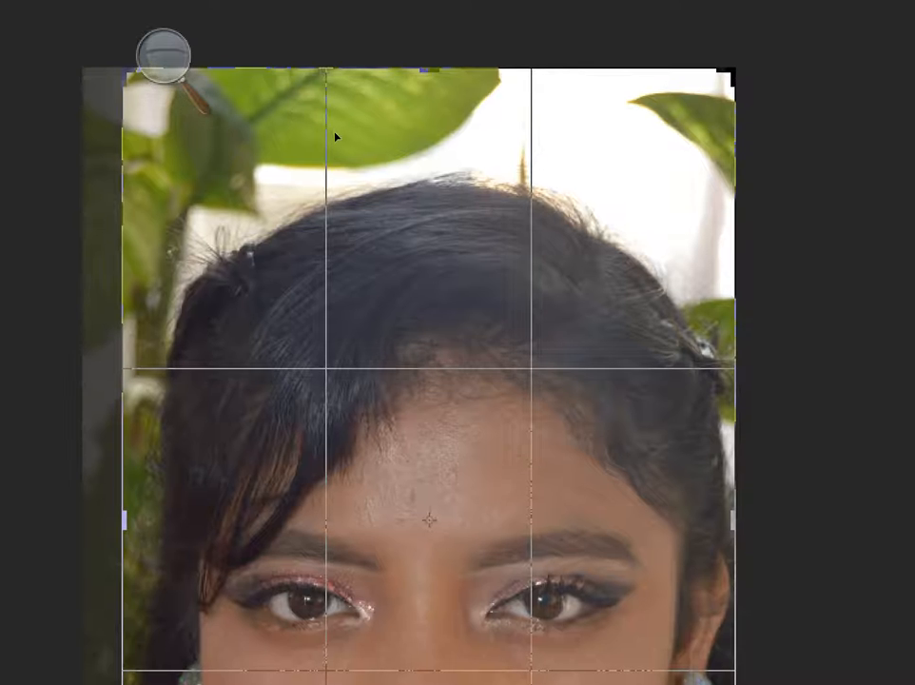
drag(368, 130, 364, 172)
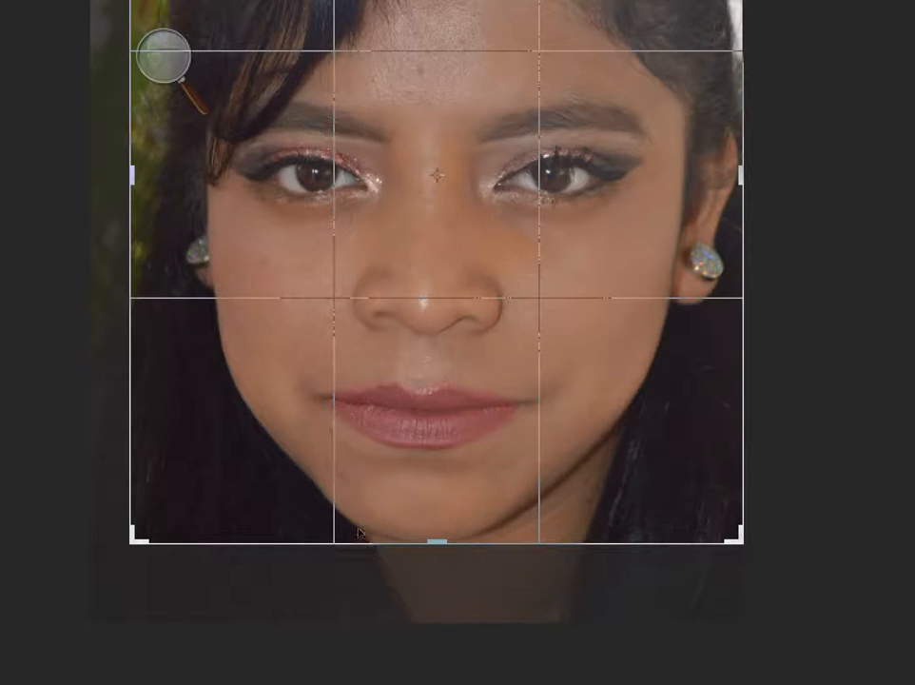
Apply the crop to the portrait and return the screen magnification to 100%.
click(164, 59)
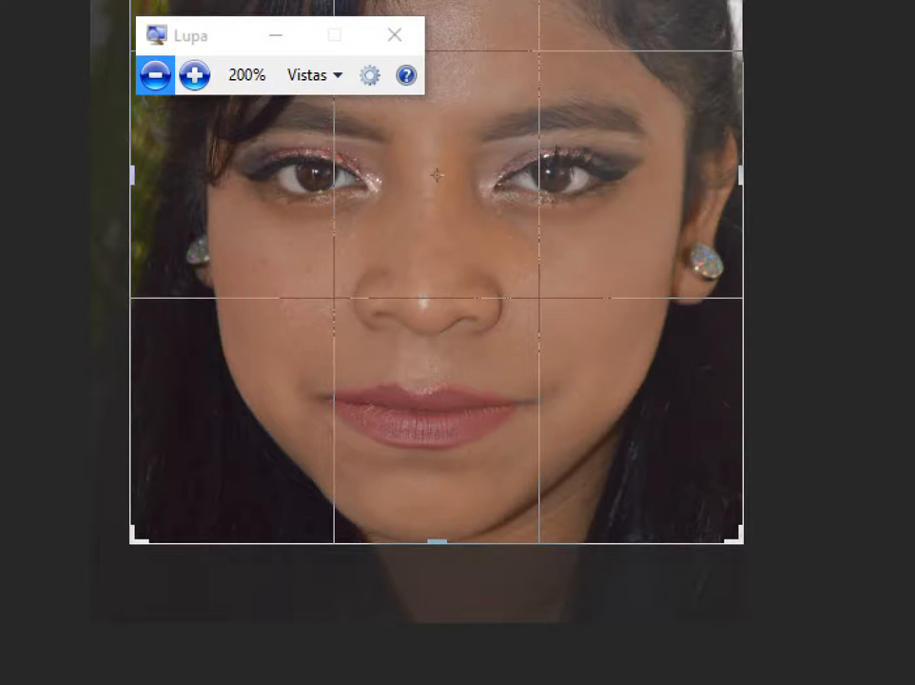
click(155, 74)
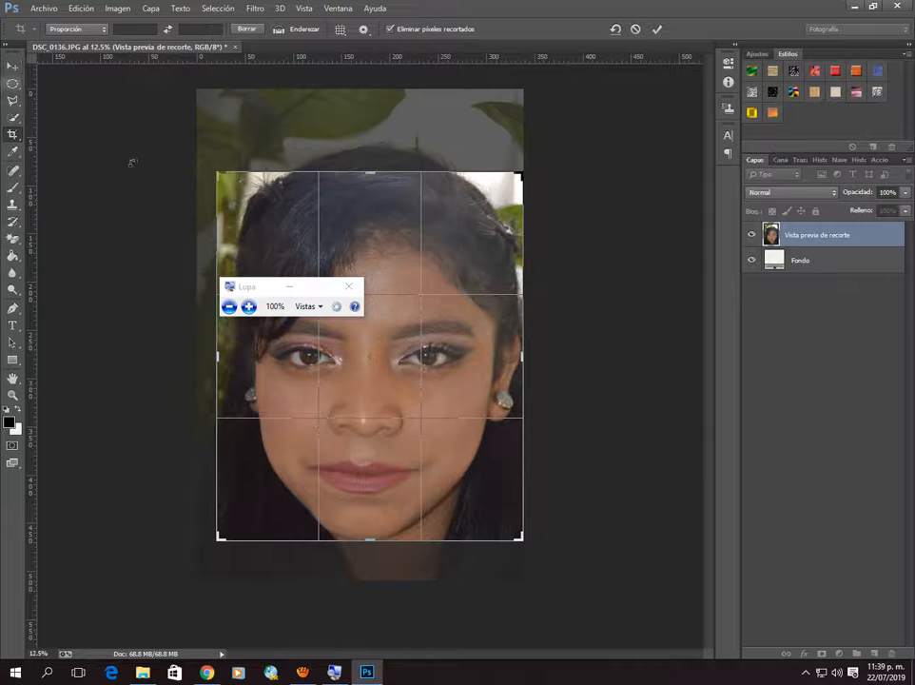
click(233, 296)
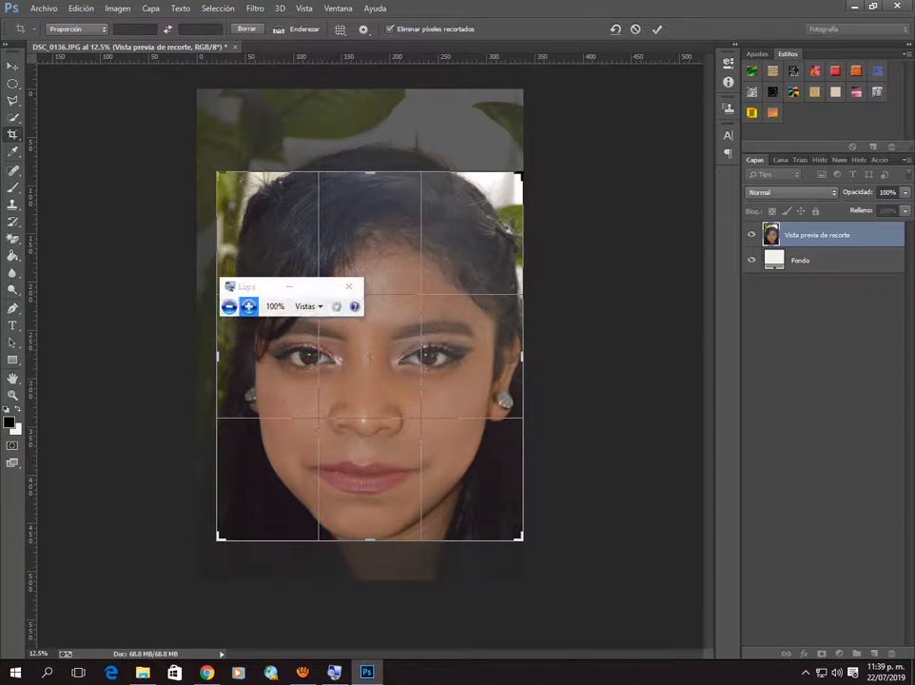
click(249, 305)
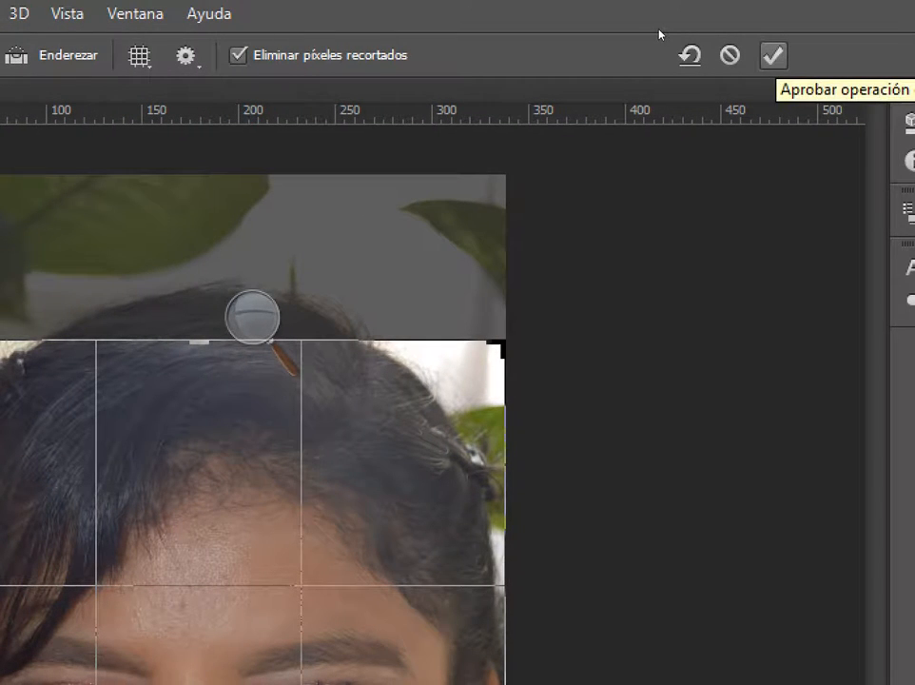
click(773, 56)
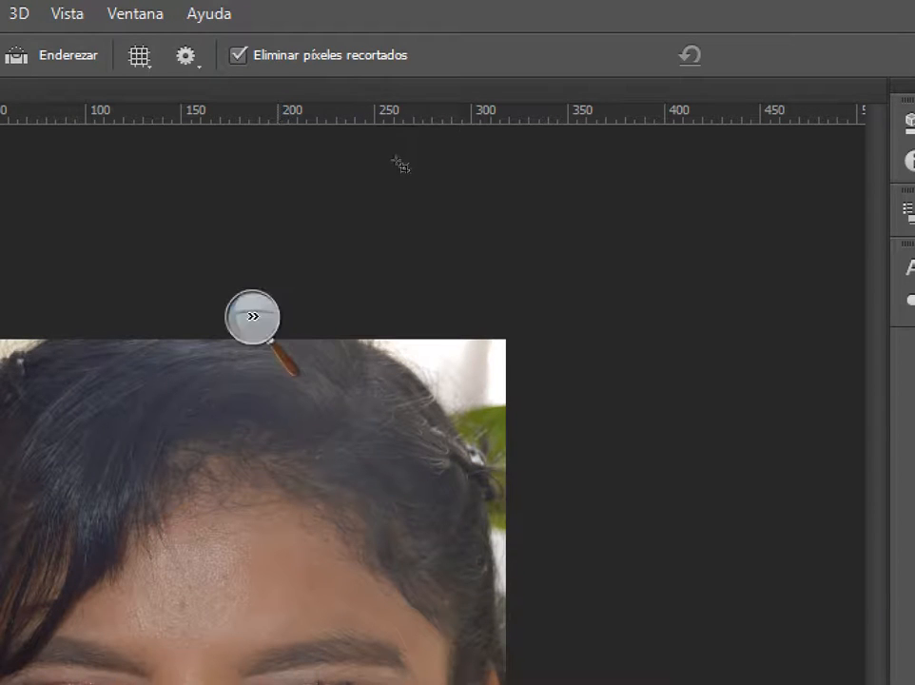
click(252, 317)
click(242, 335)
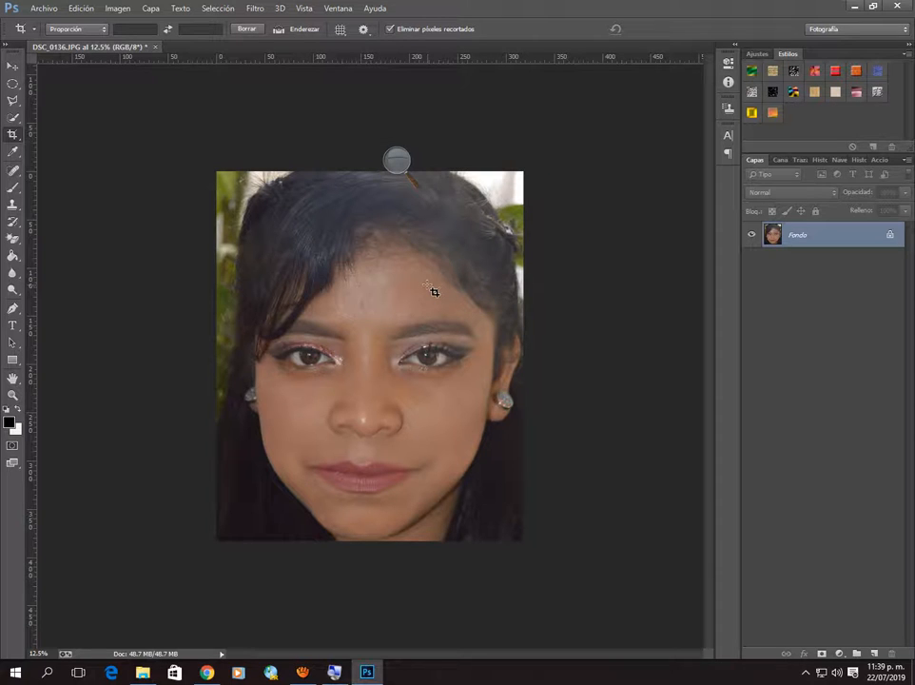
Undo the applied crop to bring back the uncropped portrait.
key(ctrl)
key(ctrl+z)
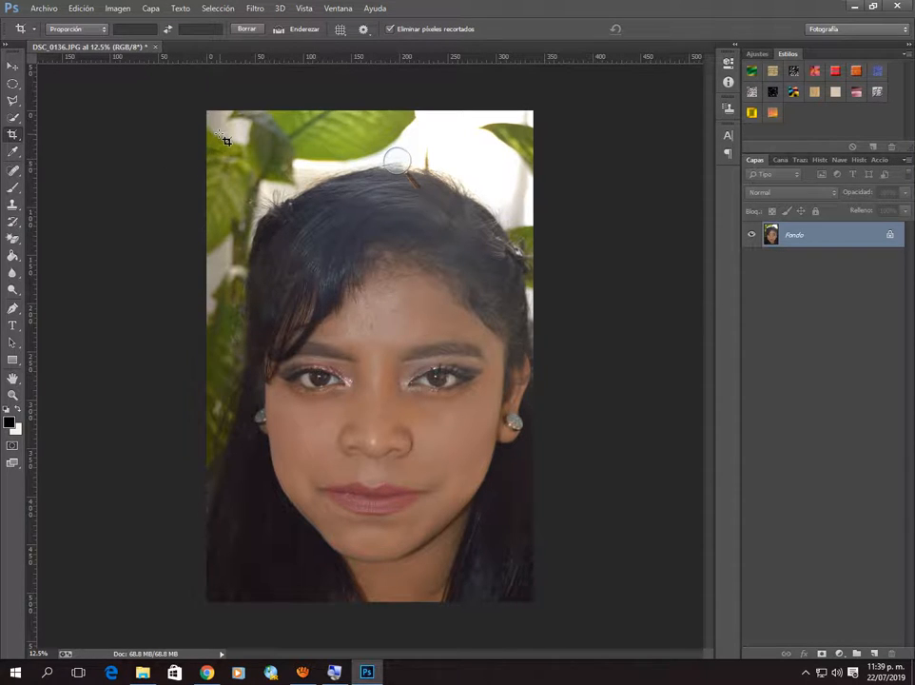
Try a freehand crop around the whole head, confirming it while switching to the Move tool, and undo that crop.
drag(225, 134, 526, 579)
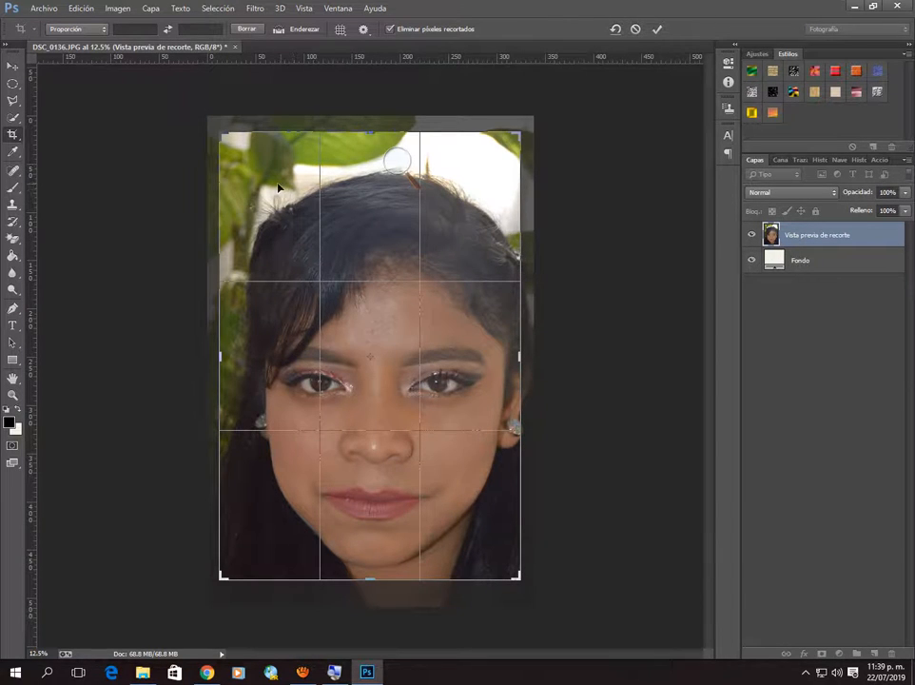
drag(271, 207, 265, 219)
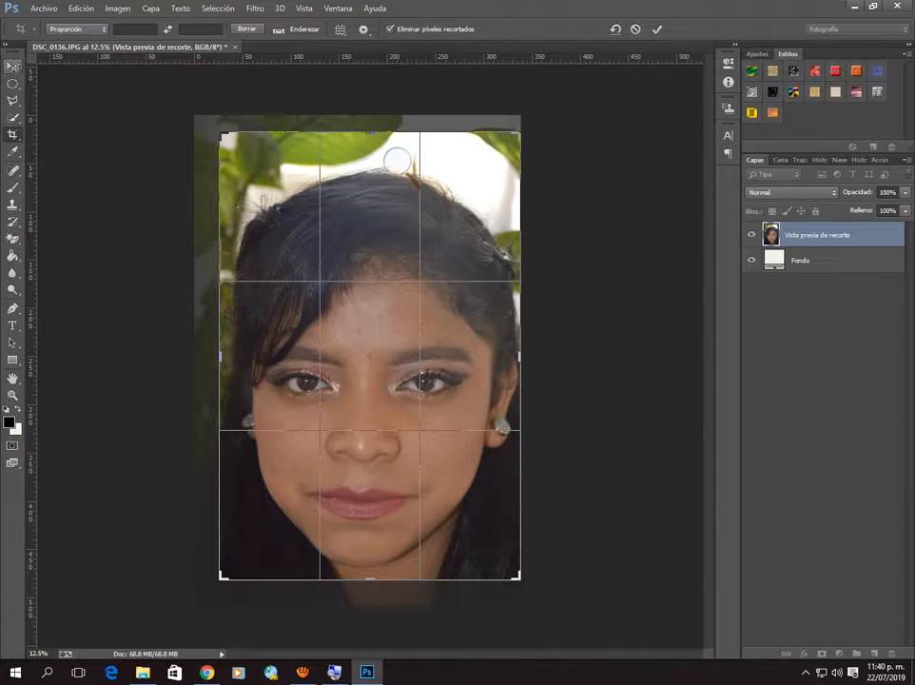
click(16, 71)
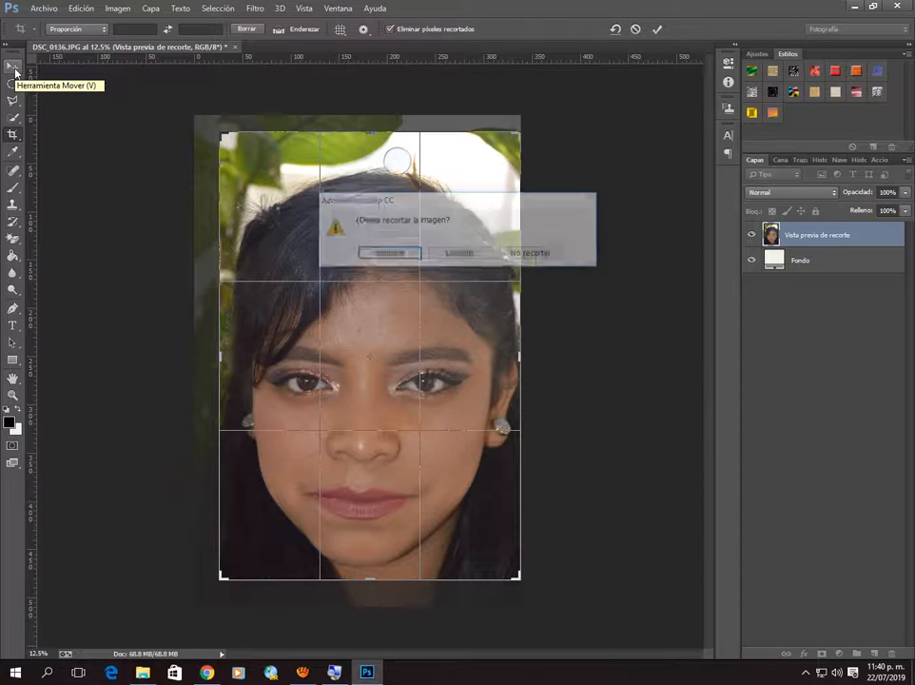
click(389, 254)
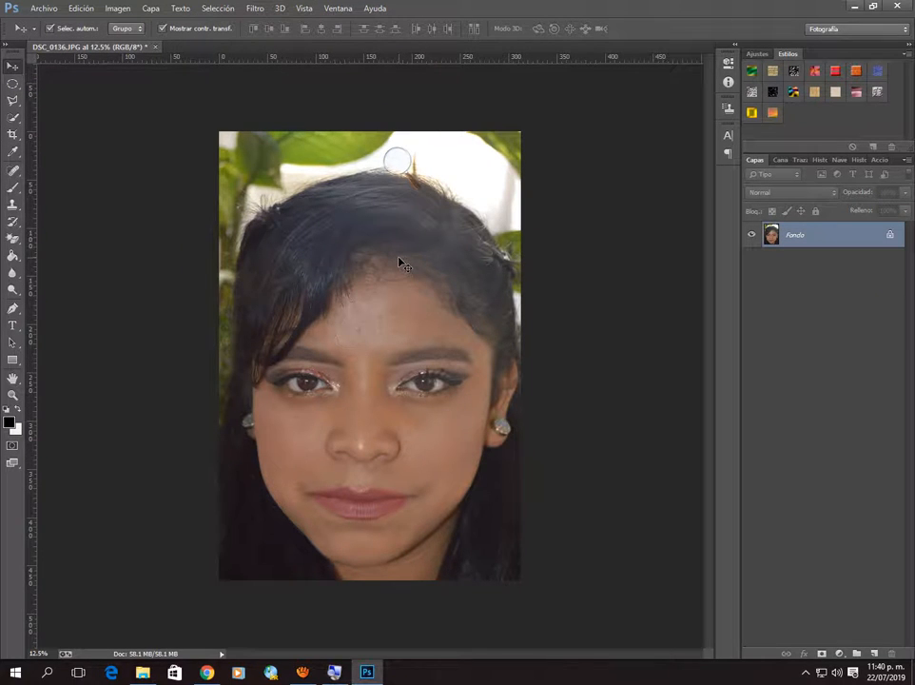
key(ctrl+z)
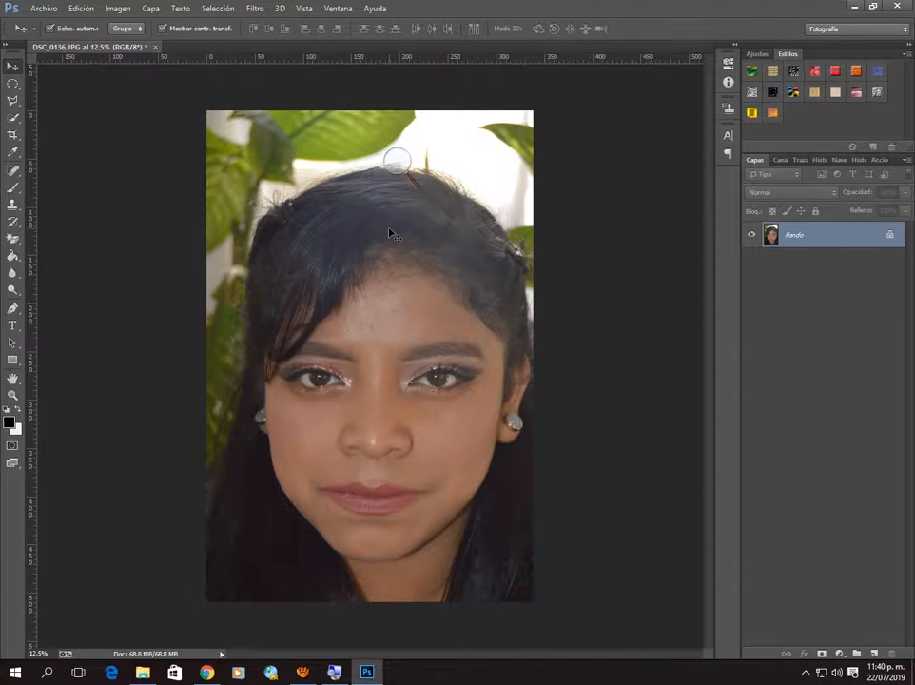
Magnify the toolbox, reactivate the Crop tool, and return the screen magnification to 100%.
click(396, 162)
click(412, 170)
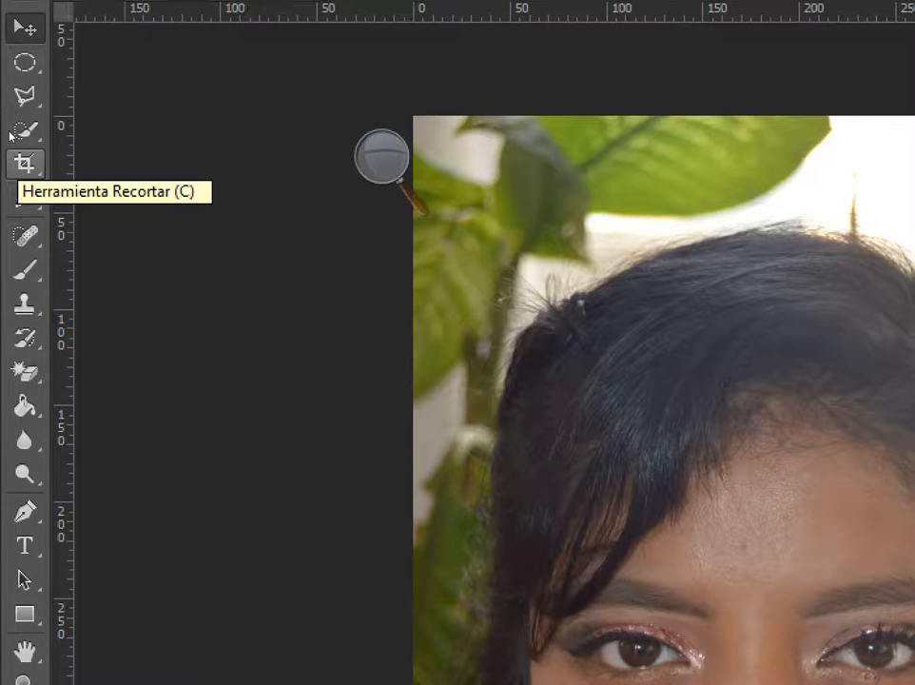
click(17, 157)
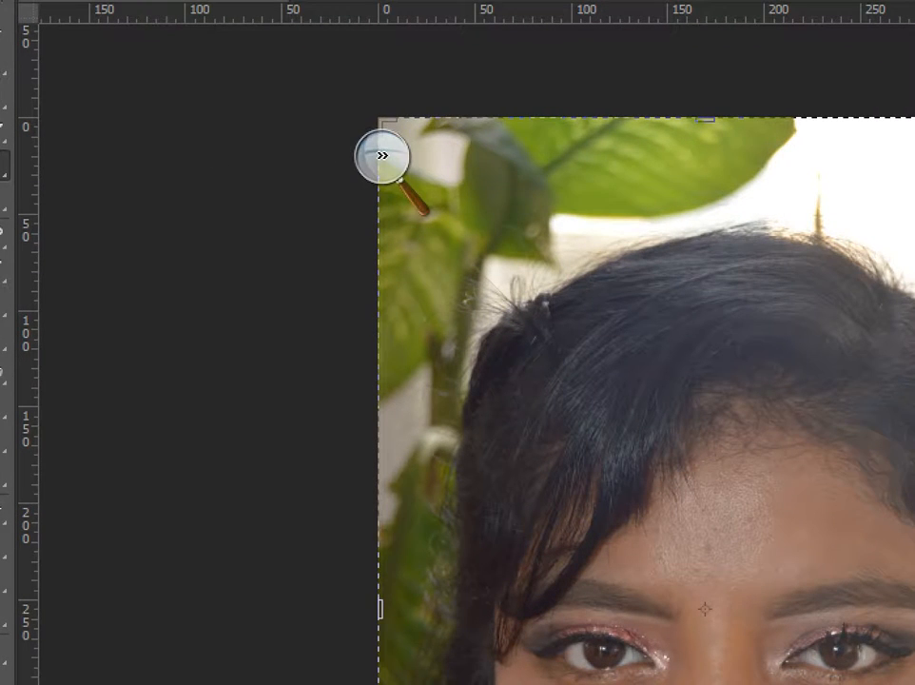
click(382, 155)
click(374, 176)
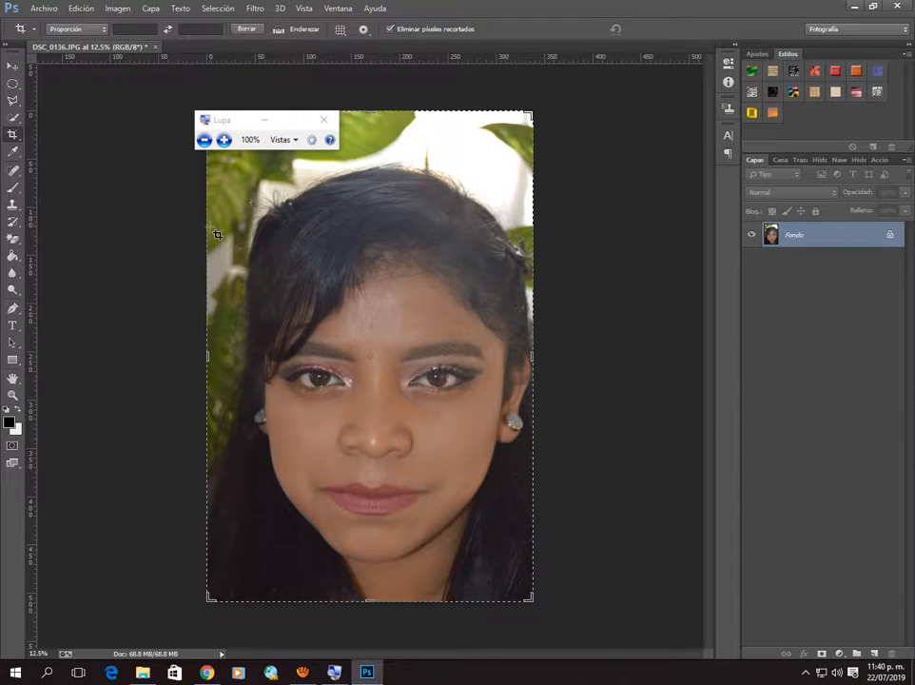
Pull the crop frame's left, bottom and top edges inward, ease the left edge slightly back out, and apply the crop.
click(207, 357)
drag(215, 364, 226, 360)
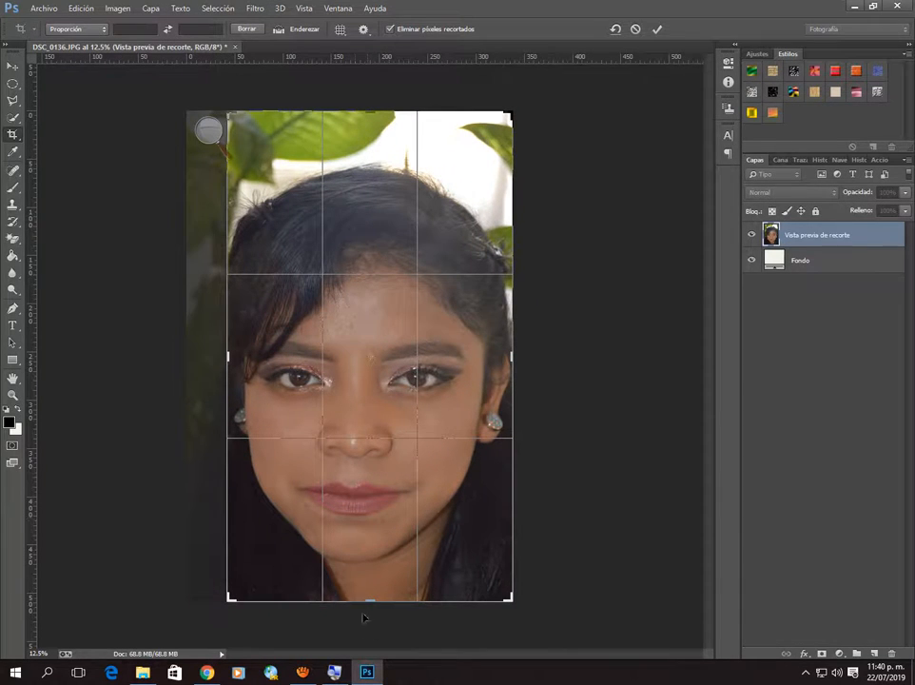
drag(370, 603, 369, 590)
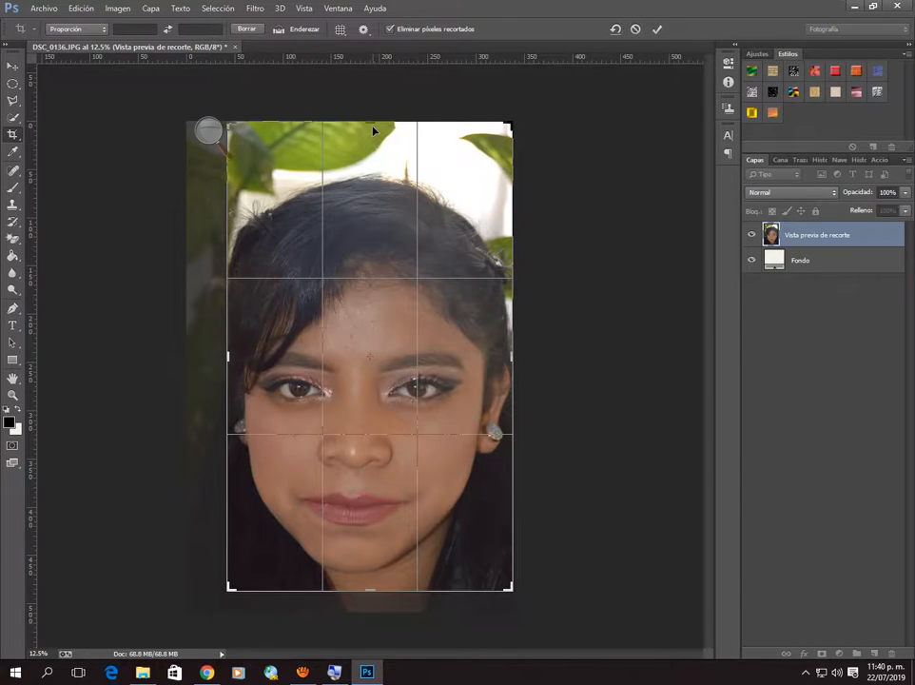
drag(371, 123, 367, 145)
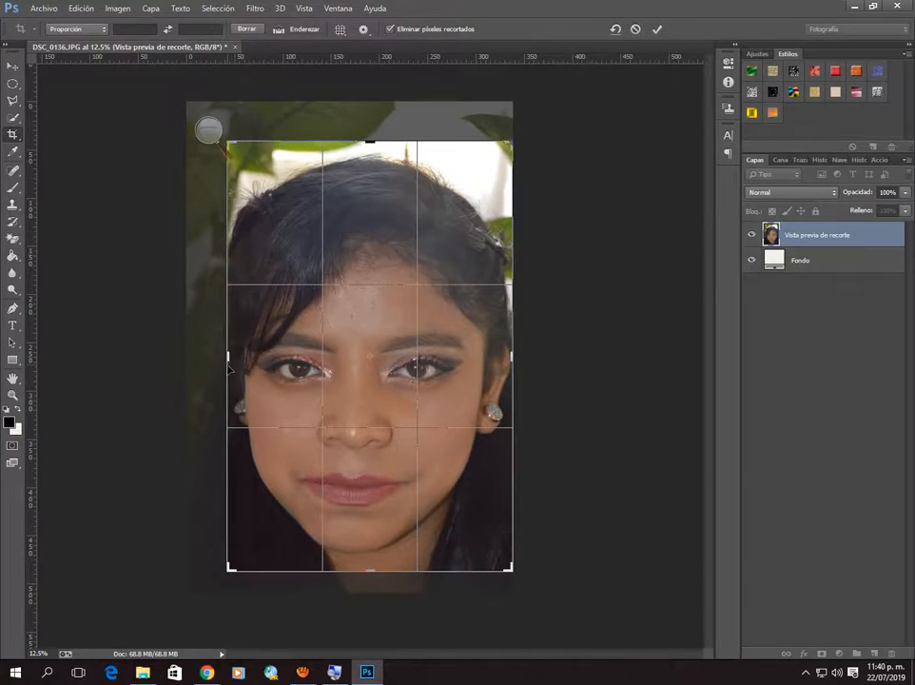
drag(227, 358, 220, 362)
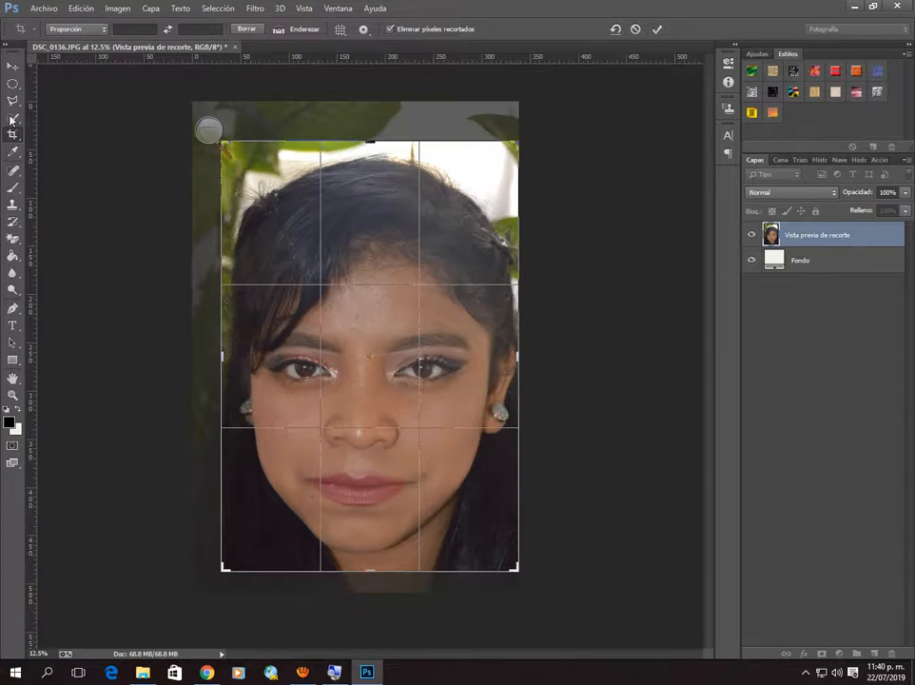
click(656, 31)
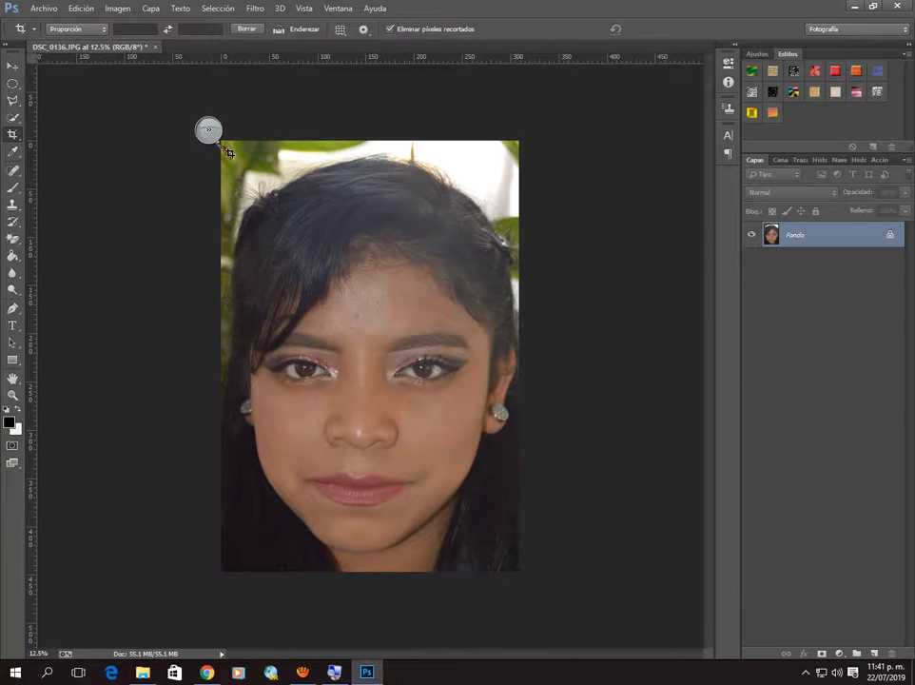
Magnify the screen around the panels and display the image Navigator.
click(213, 134)
click(223, 139)
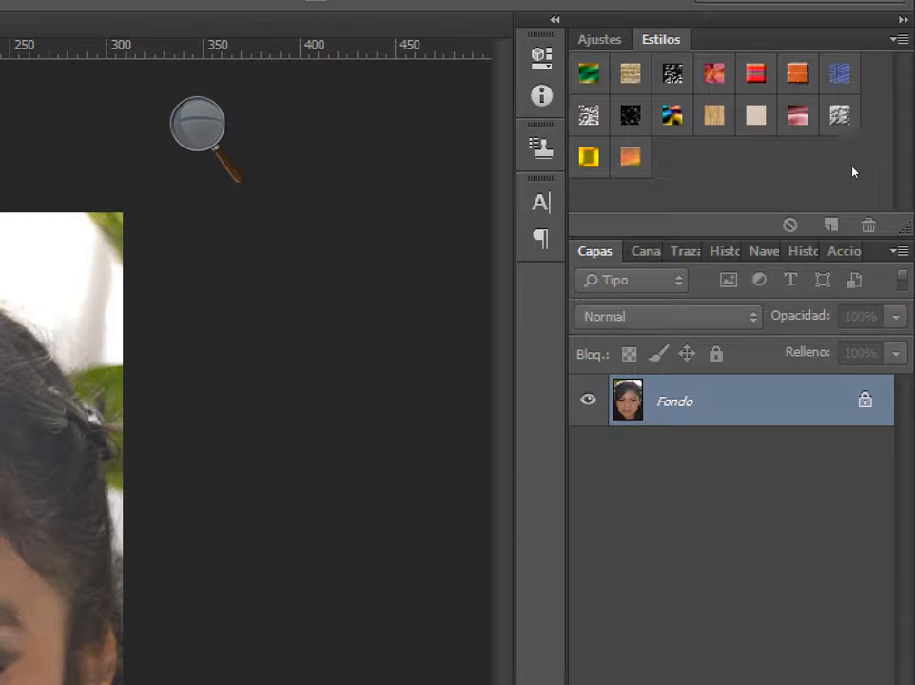
click(764, 252)
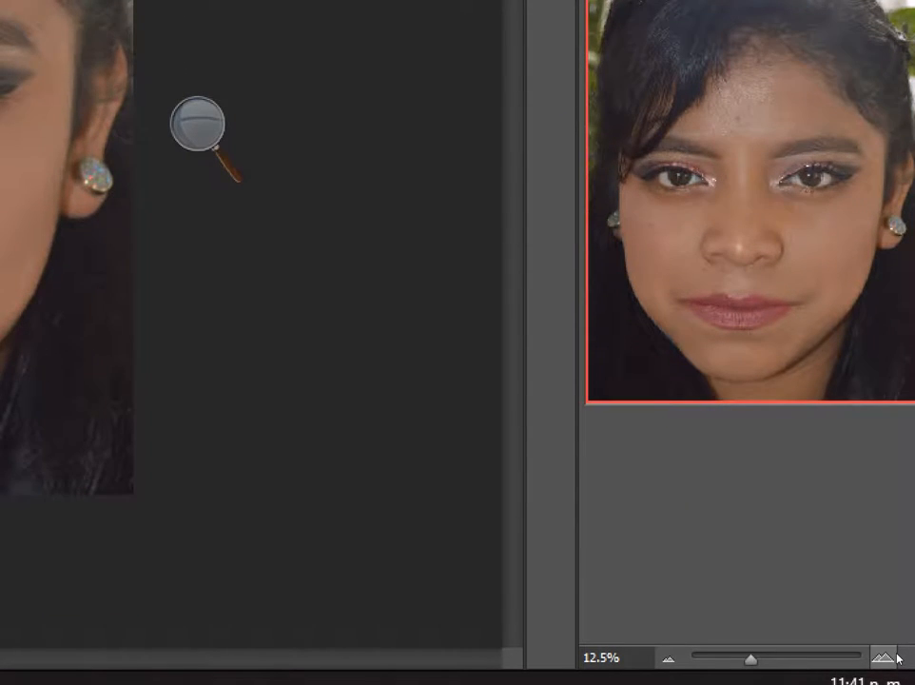
Zoom the portrait in to 16.67% and back out to 12.5% with the Navigator, and restore the screen magnification to 100%.
click(895, 656)
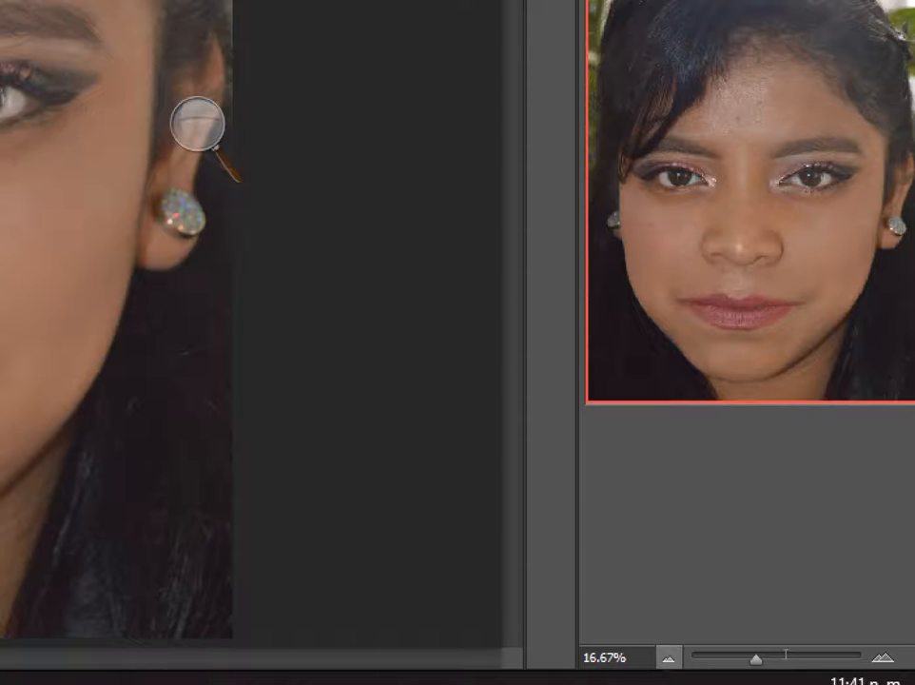
click(668, 657)
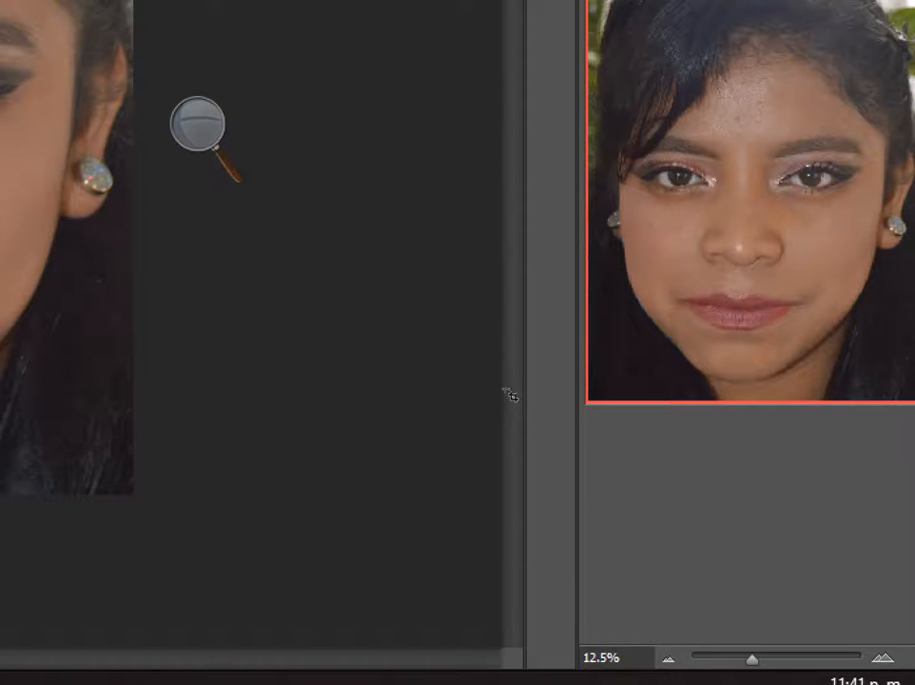
click(198, 123)
click(190, 142)
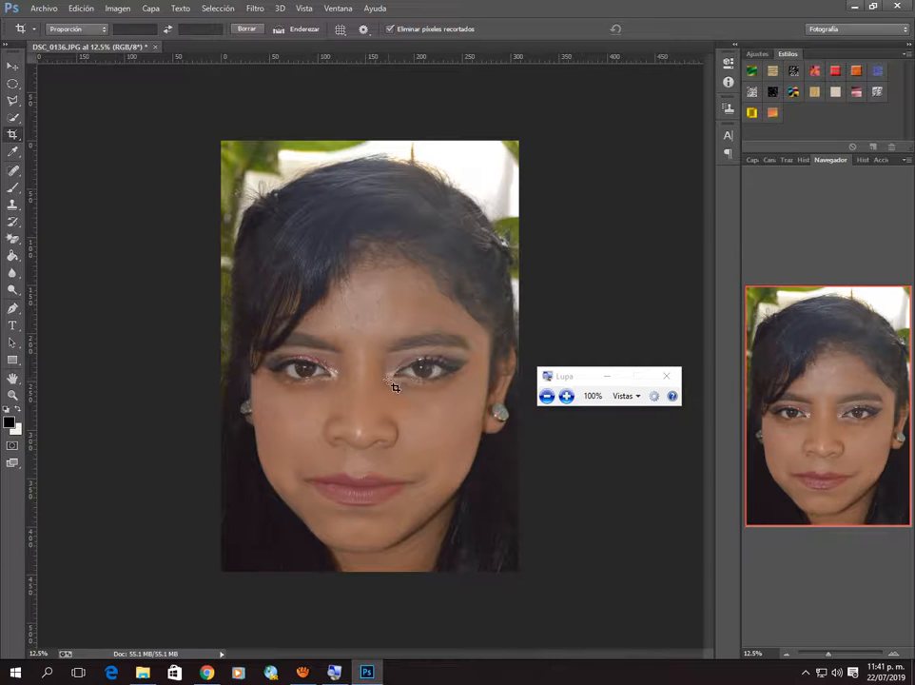
Zoom the portrait in to 33.33% through the Navigator to view the face, and zoom back out to 16.67%.
click(897, 655)
click(897, 654)
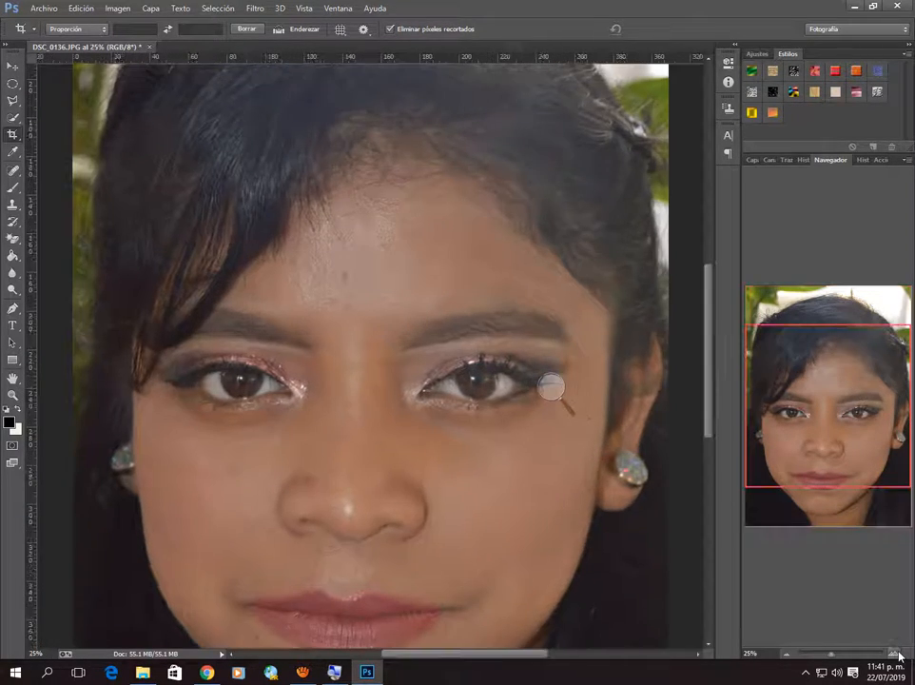
click(897, 654)
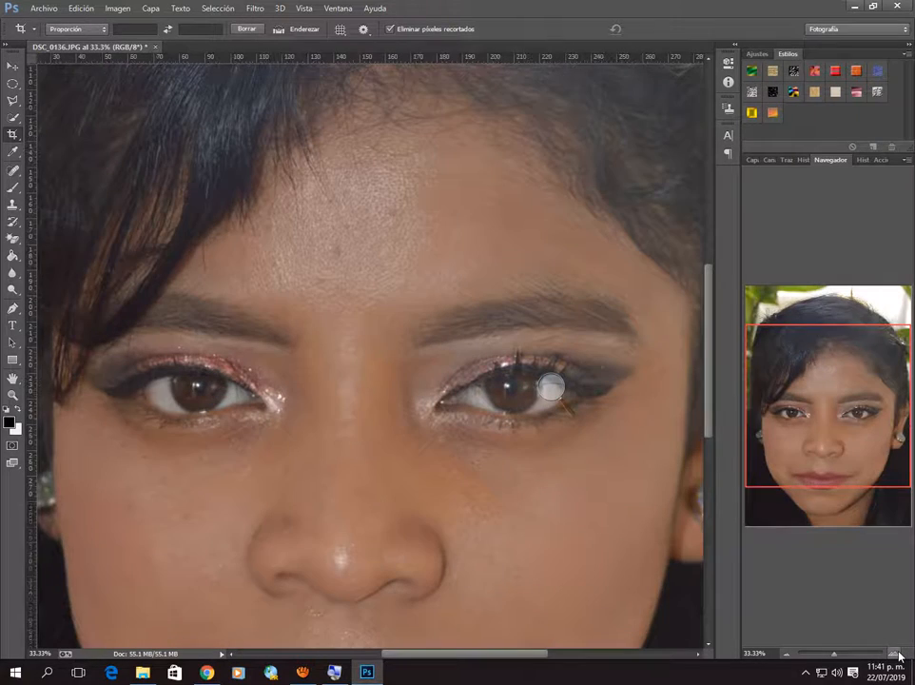
click(787, 656)
click(787, 656)
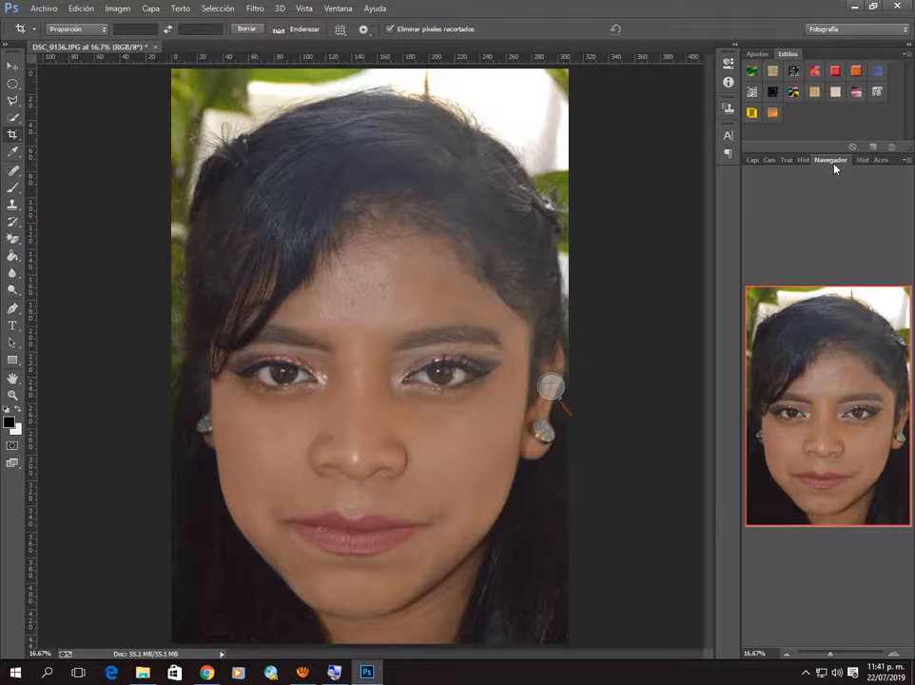
Magnify the panel area, close the Navigator, and return the screen magnification to 100%.
click(545, 389)
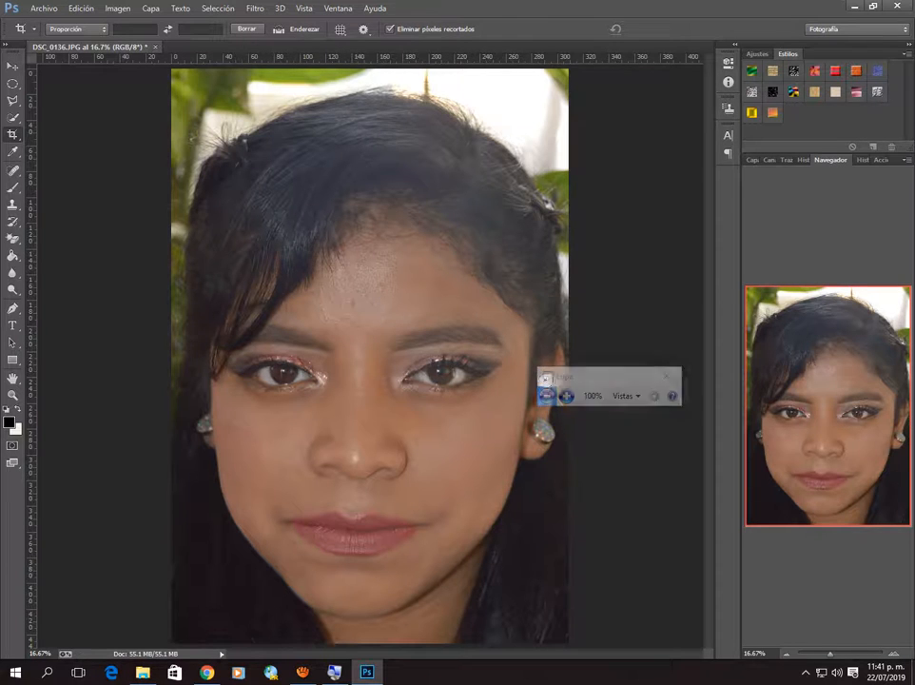
click(567, 396)
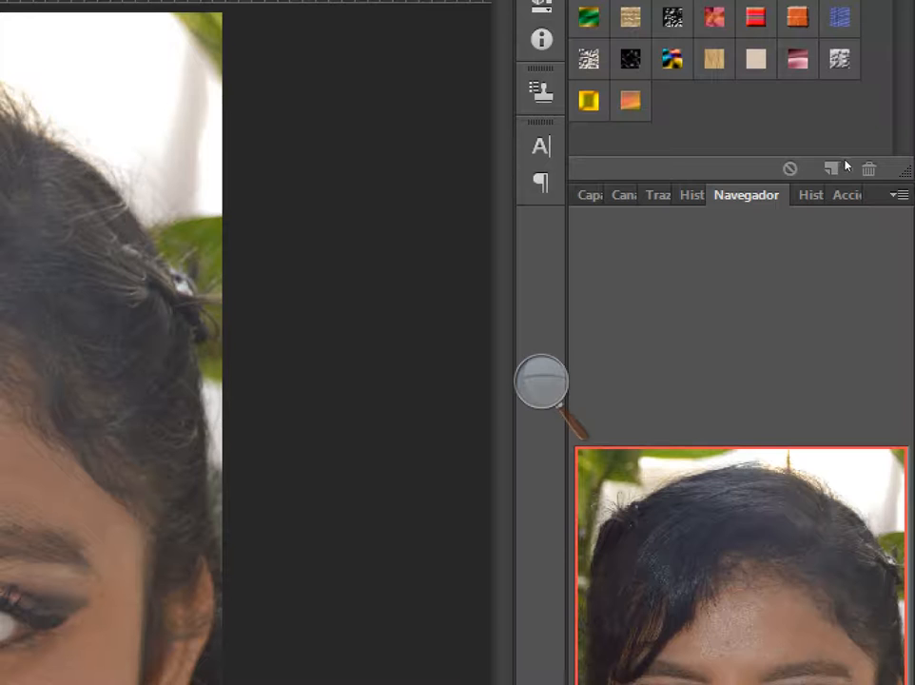
right_click(833, 164)
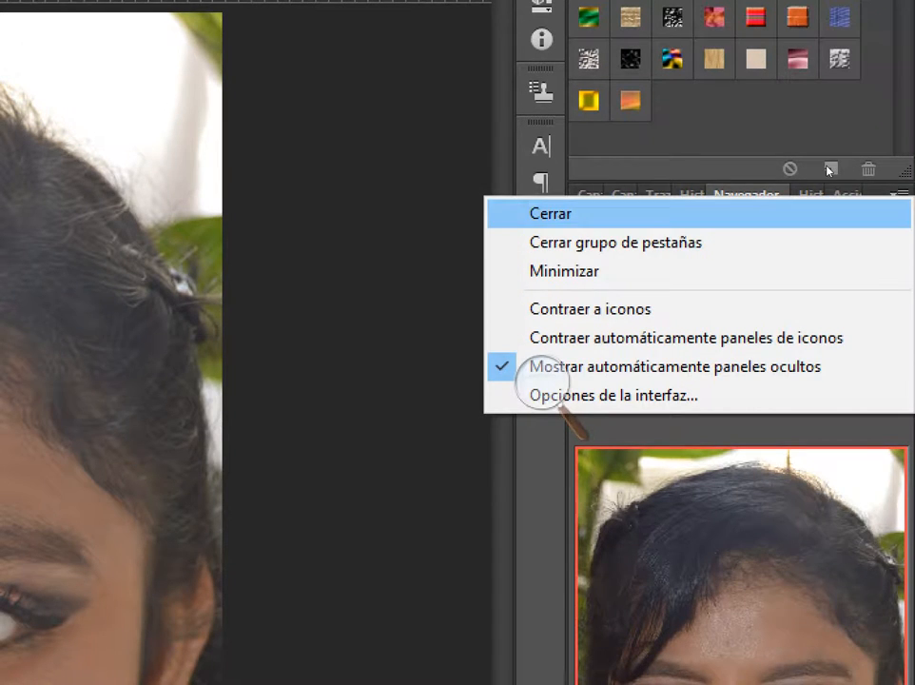
click(827, 213)
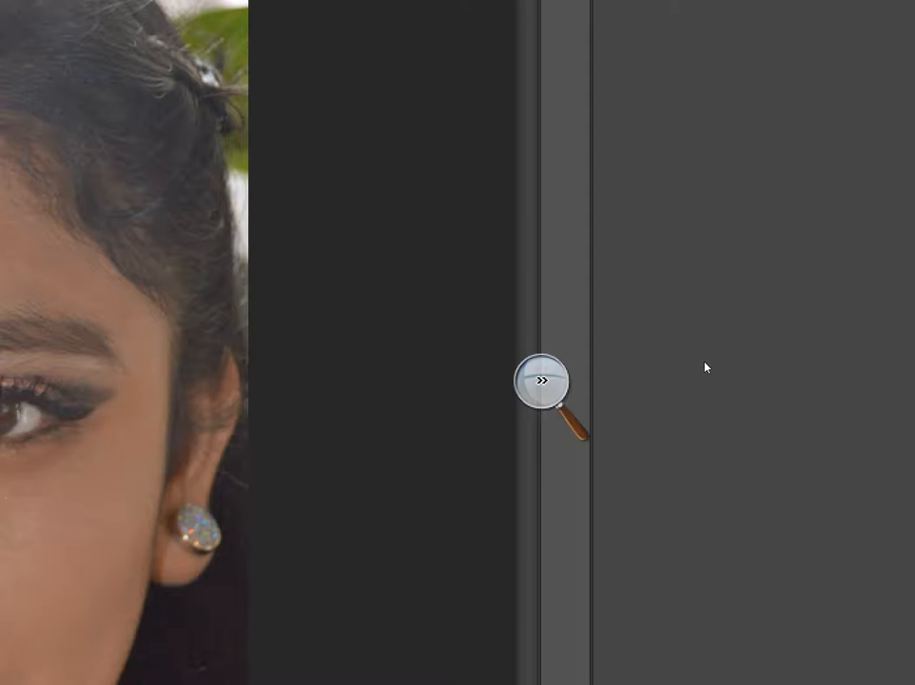
click(541, 381)
click(533, 401)
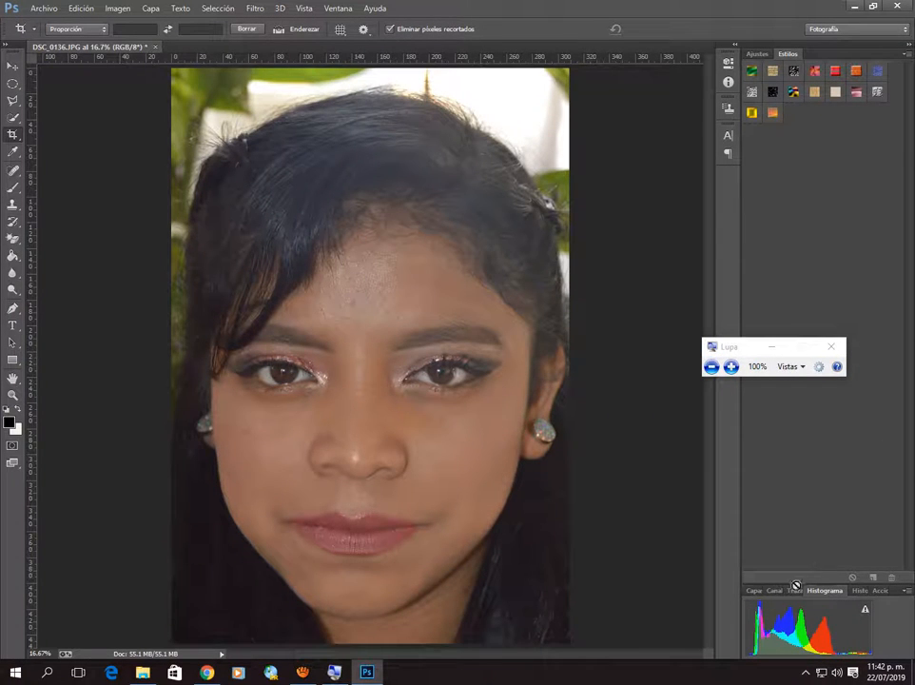
Display the layers list, magnify it to examine the panel group, and return the screen magnification to 100%.
click(753, 593)
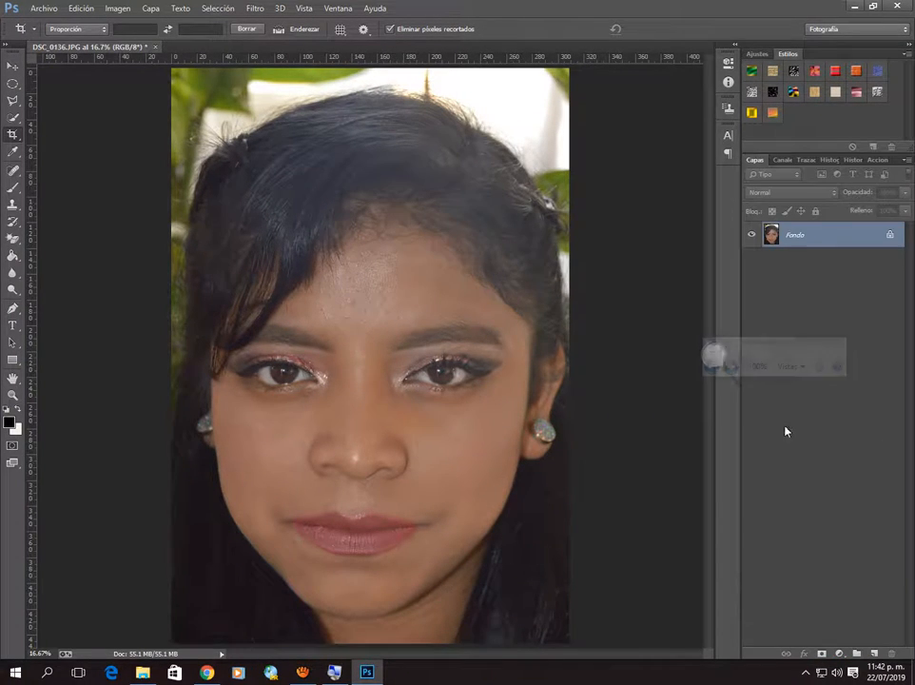
click(715, 356)
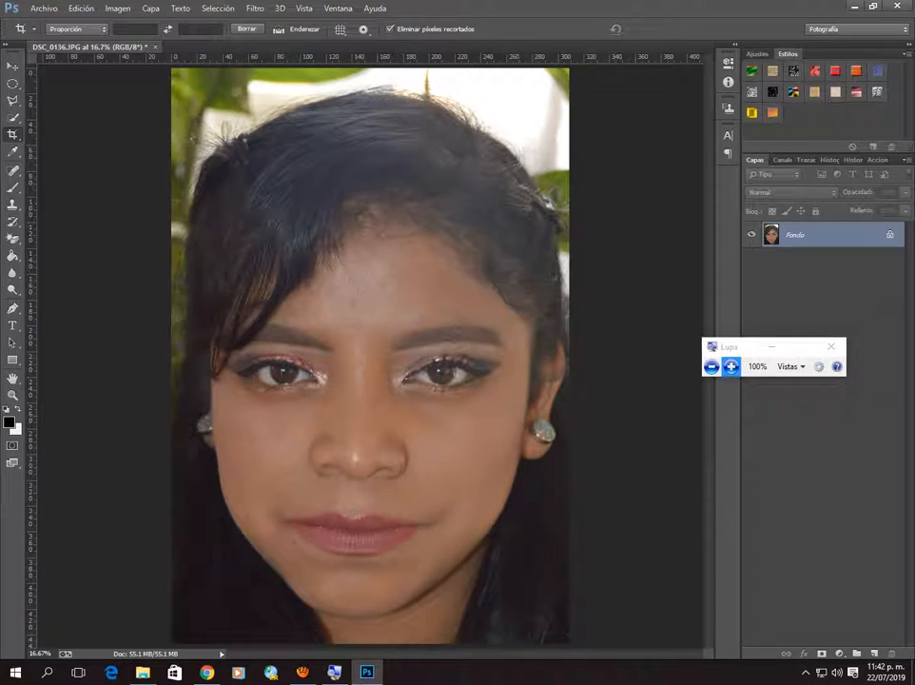
click(730, 365)
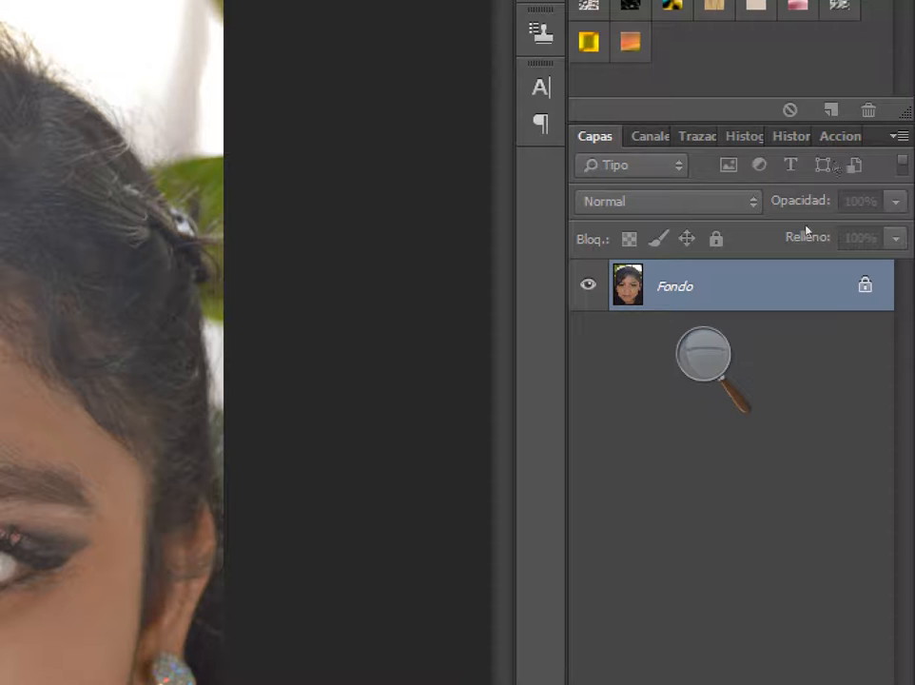
click(704, 354)
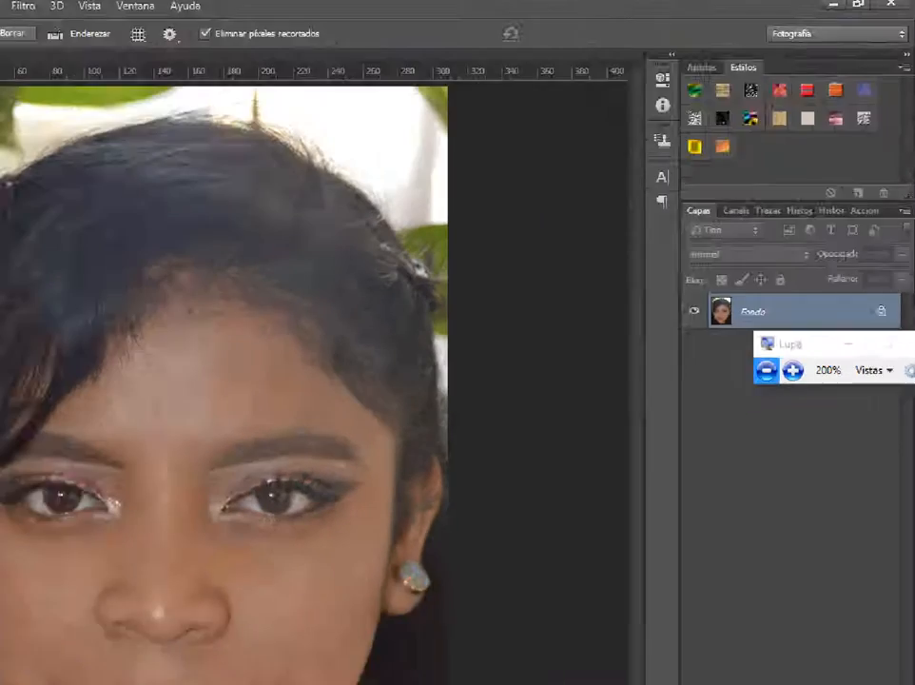
click(765, 370)
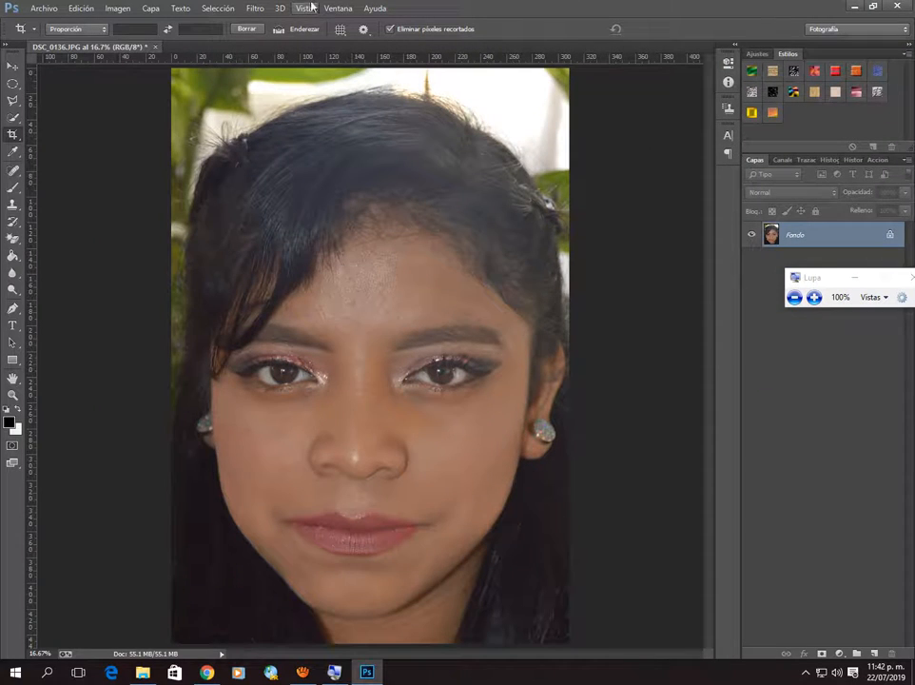
Magnify the screen and reopen the closed Navigator panel.
click(813, 296)
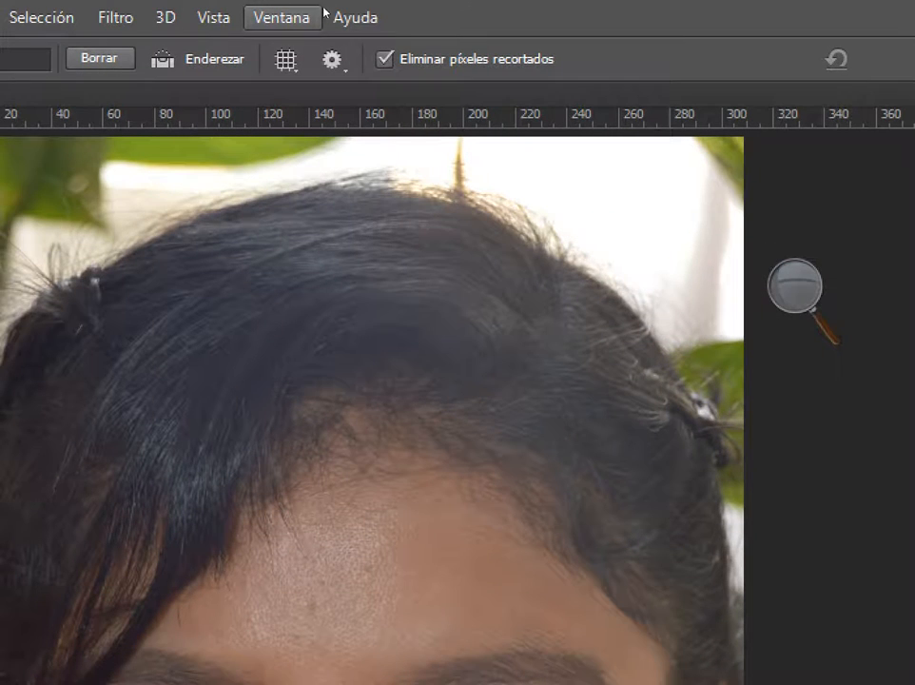
click(328, 15)
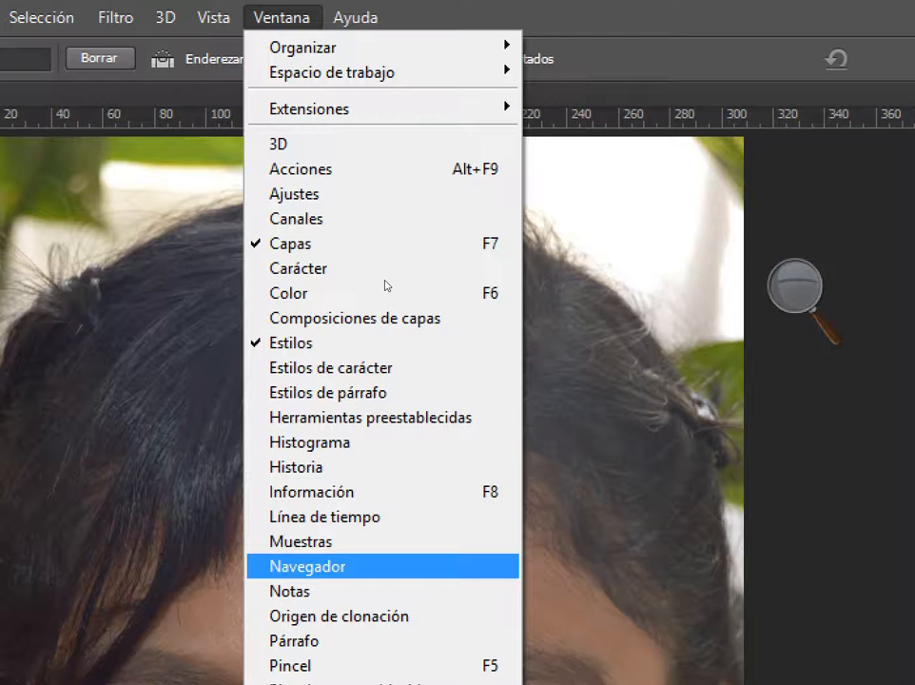
key(Return)
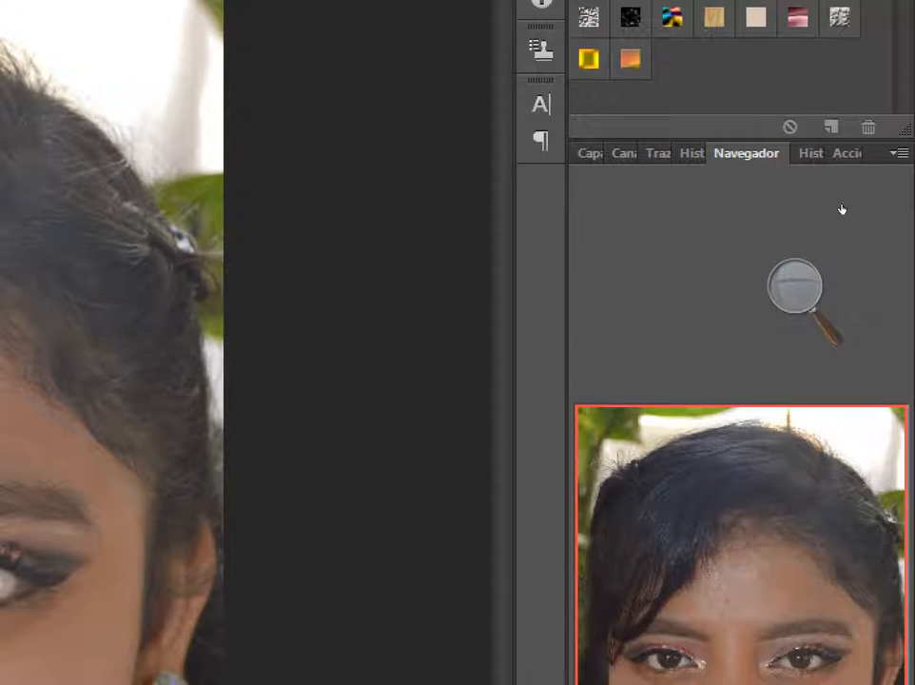
Activate the Move tool and detach the Navigator from its panel group so that it floats over the canvas.
click(788, 304)
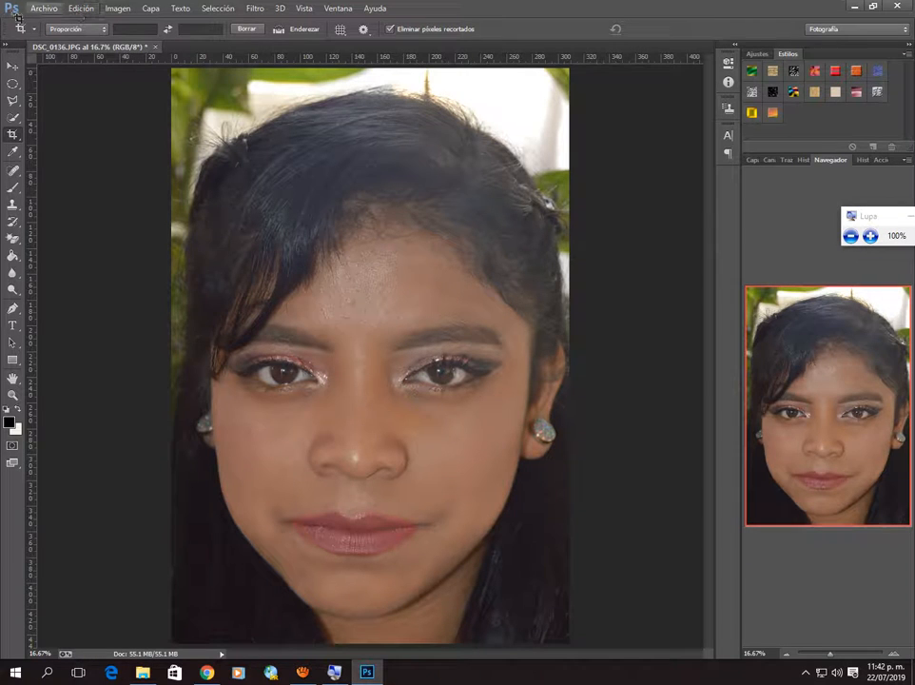
click(12, 66)
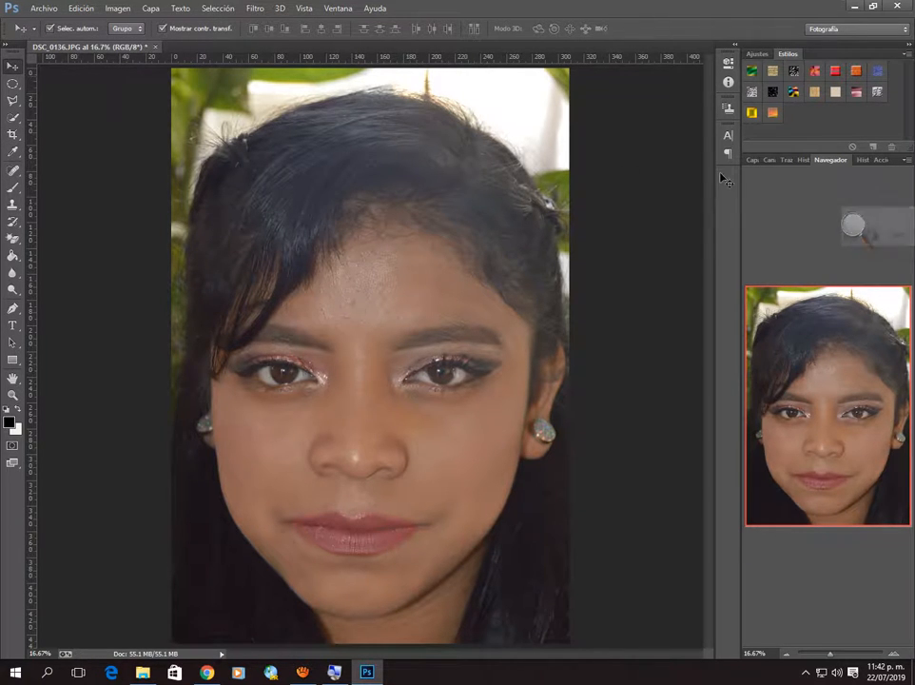
drag(825, 167, 584, 177)
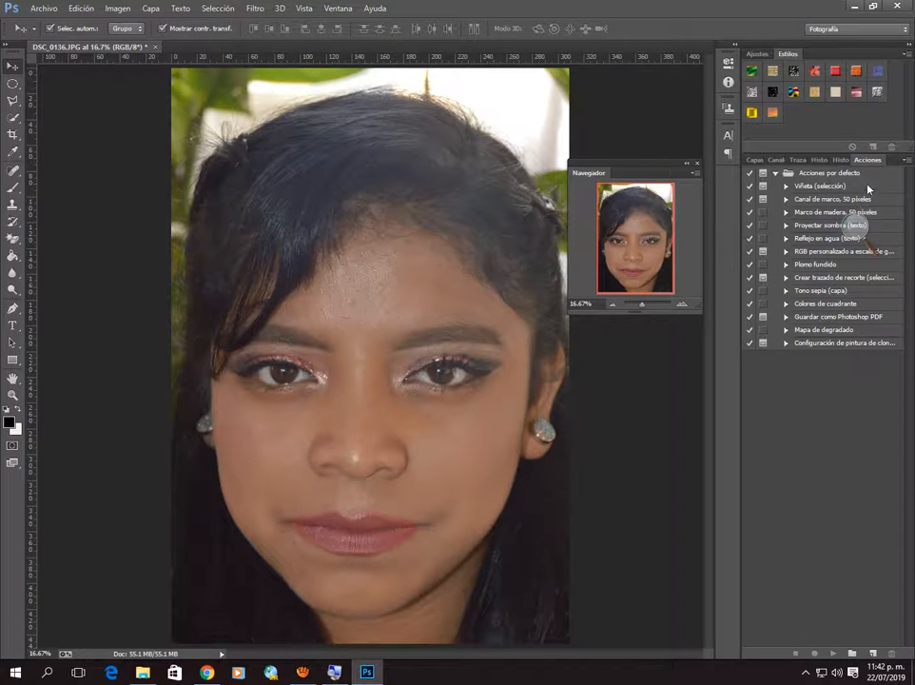
Magnify the screen, dock the Navigator back into the panel group after Acciones, and return the magnification to 100%.
click(856, 231)
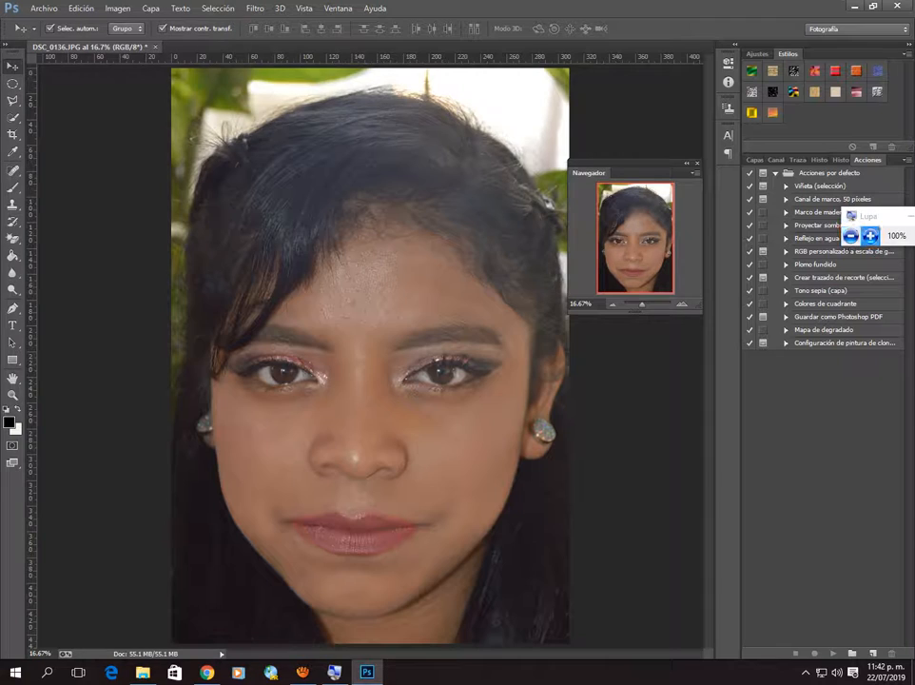
click(871, 235)
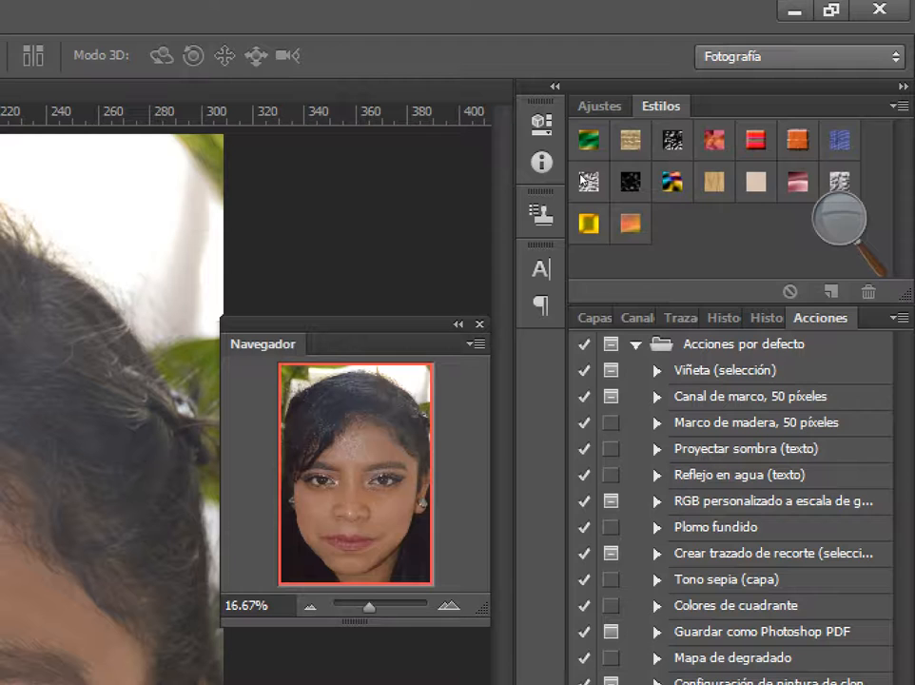
mouse_move(245, 347)
mouse_down()
mouse_move(511, 349)
mouse_move(613, 336)
mouse_move(631, 318)
mouse_up()
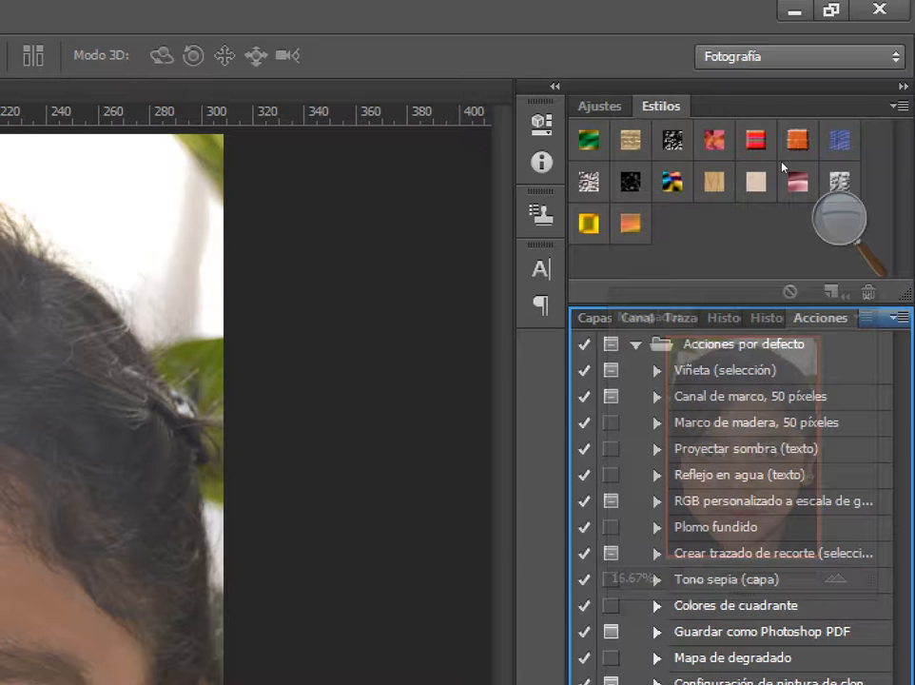
drag(782, 166, 782, 164)
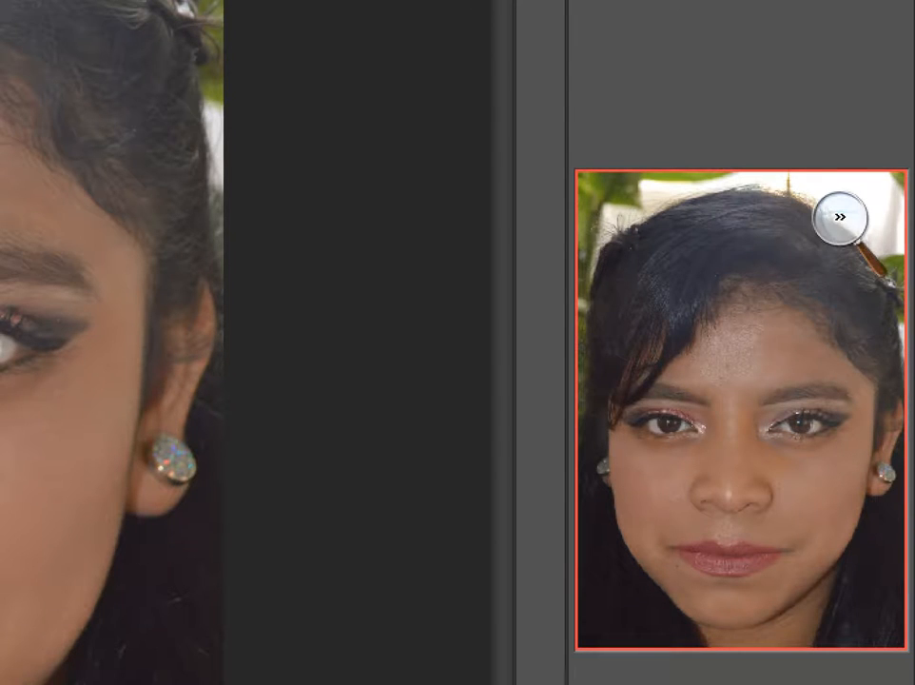
click(839, 218)
click(831, 236)
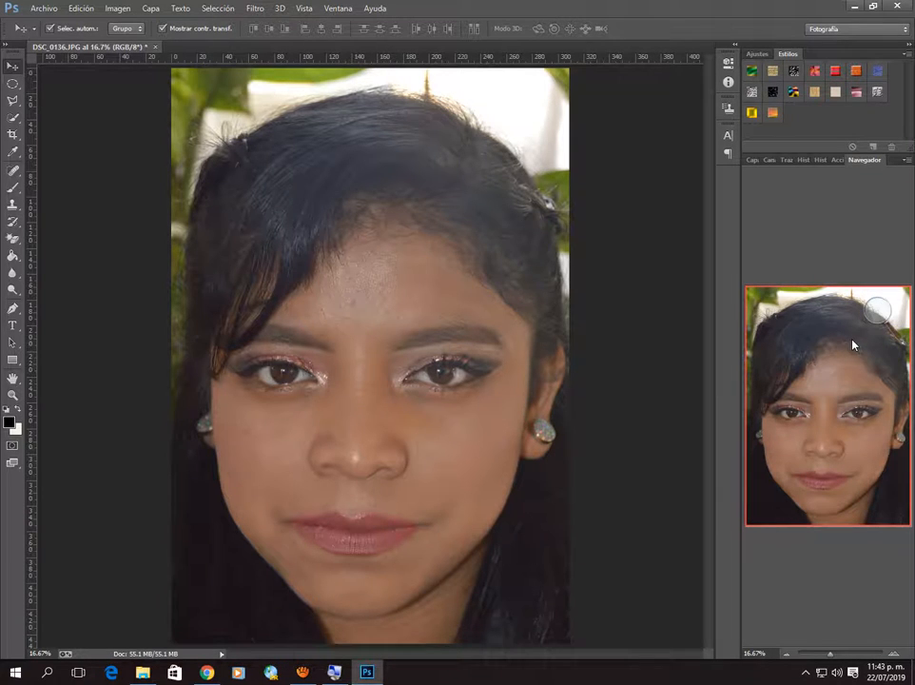
Magnify the panel area and display the Historia list of the portrait's editing states.
click(876, 311)
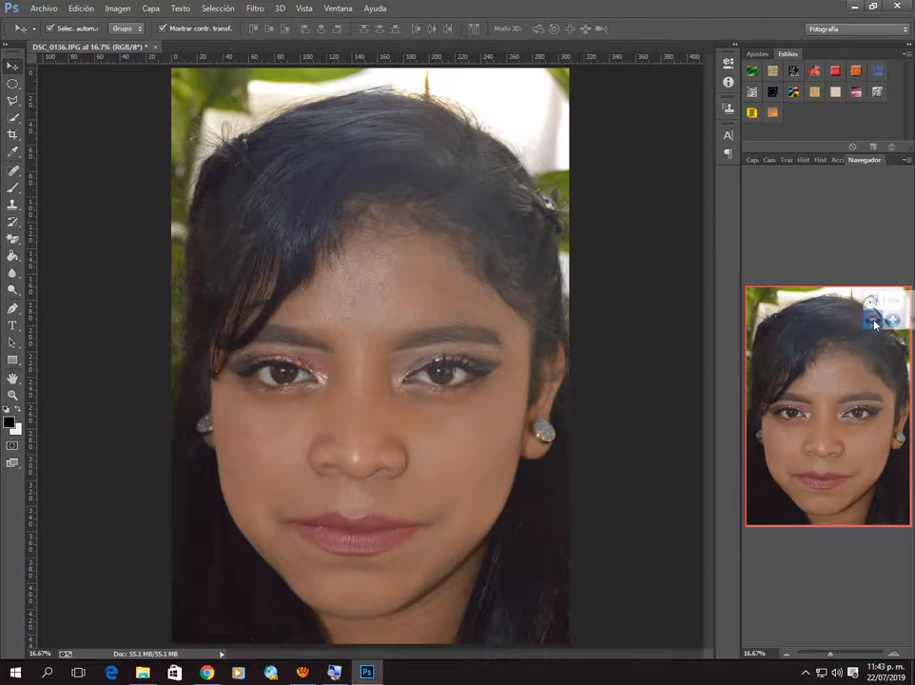
click(892, 319)
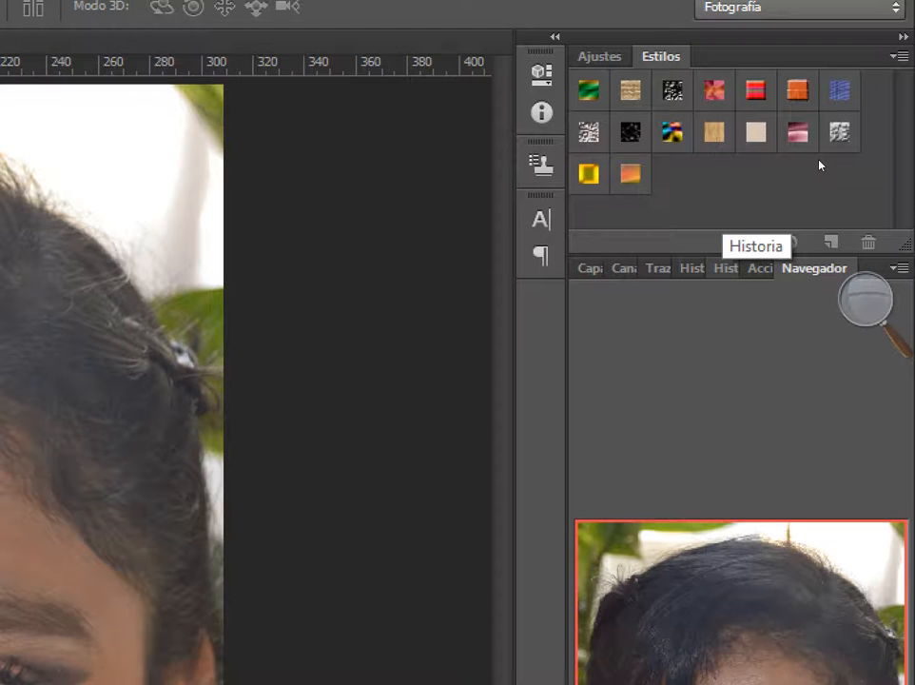
click(726, 268)
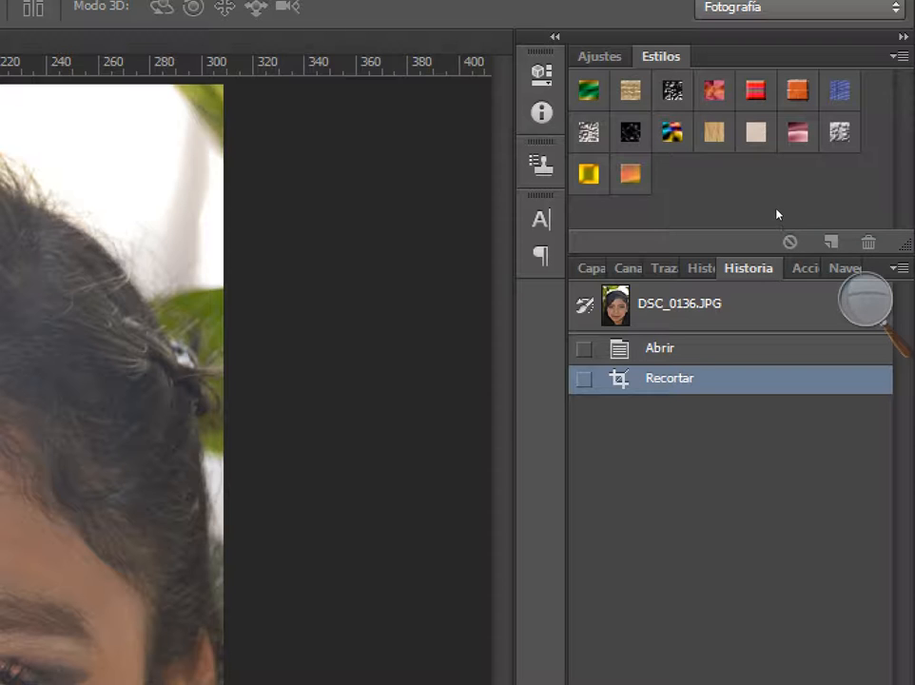
Step back through the history past the crop and the opening state, and step forward again to Recortar.
key(ctrl+alt+z)
key(ctrl+alt+z)
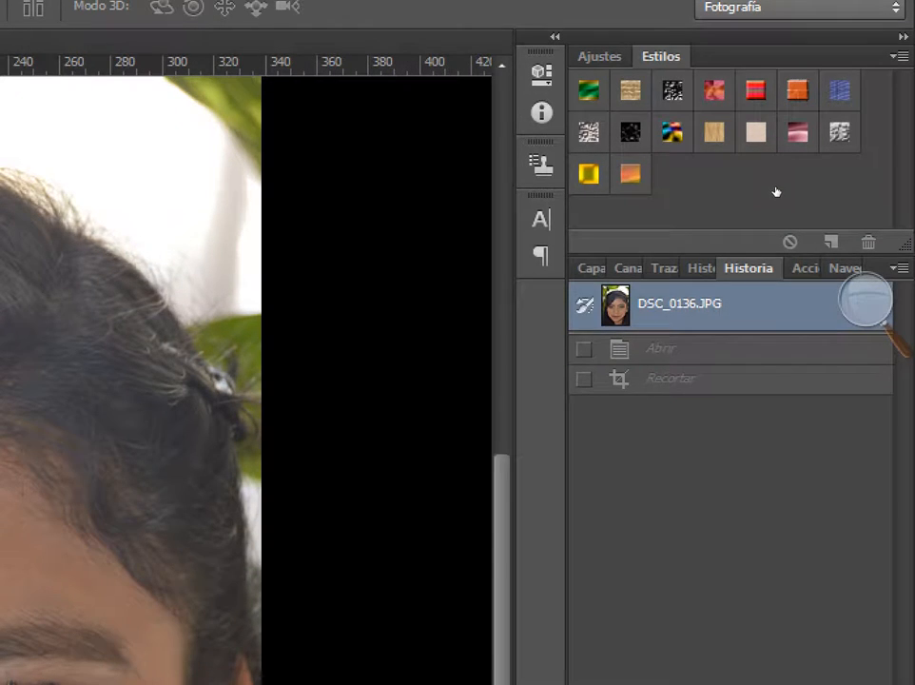
key(ctrl+shift+z)
key(ctrl+shift+z)
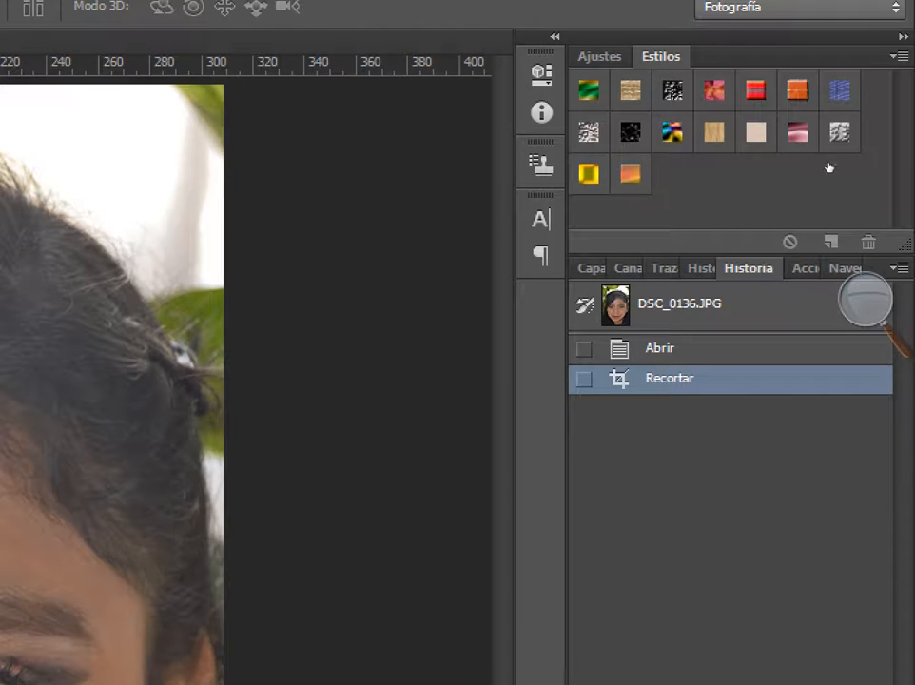
Detach the Historia panel from its group, close it, and reopen it as a floating panel.
drag(761, 268, 274, 290)
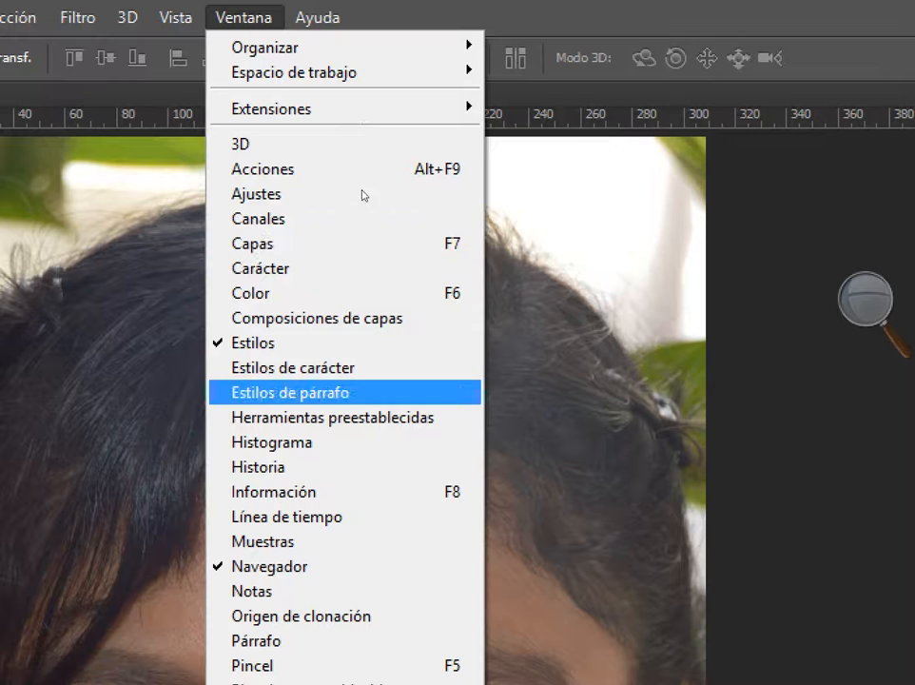
key(Down)
key(Down)
key(Down)
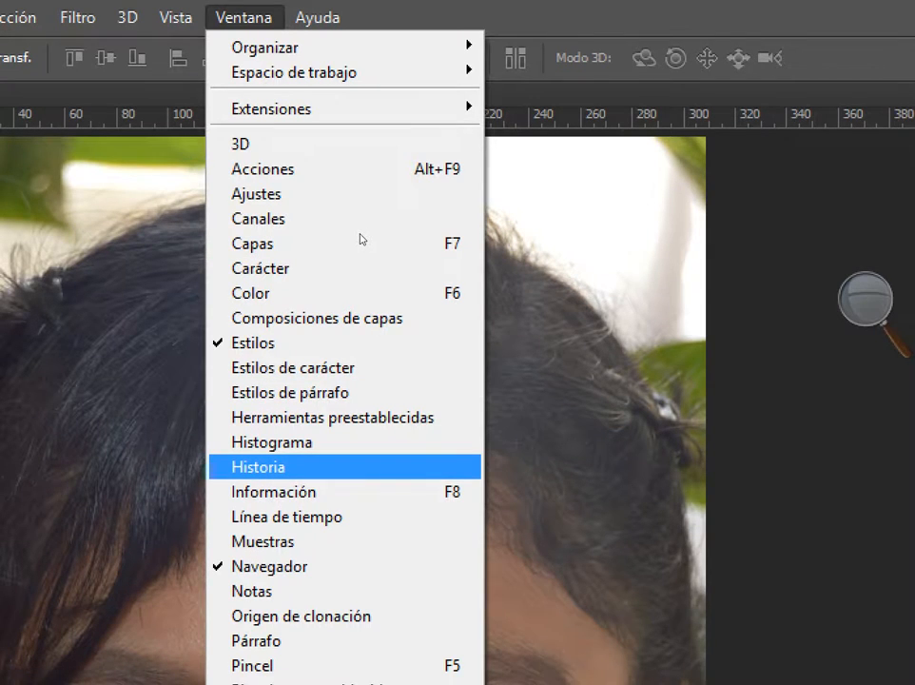
key(Return)
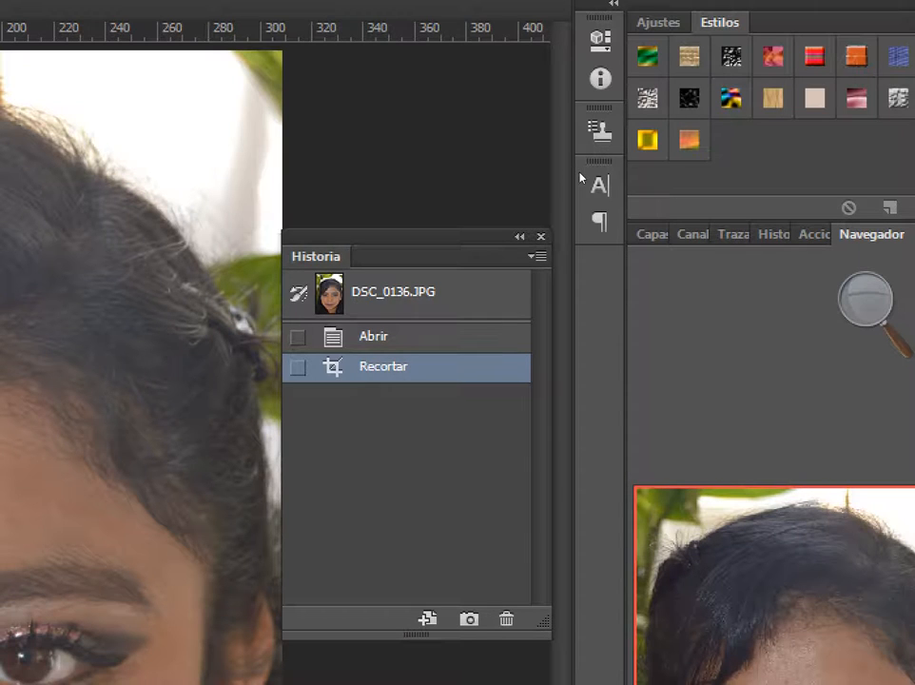
Dock the floating Historia panel at the end of the panel group after the Navigator, and return the screen magnification to 100%.
drag(580, 178, 782, 165)
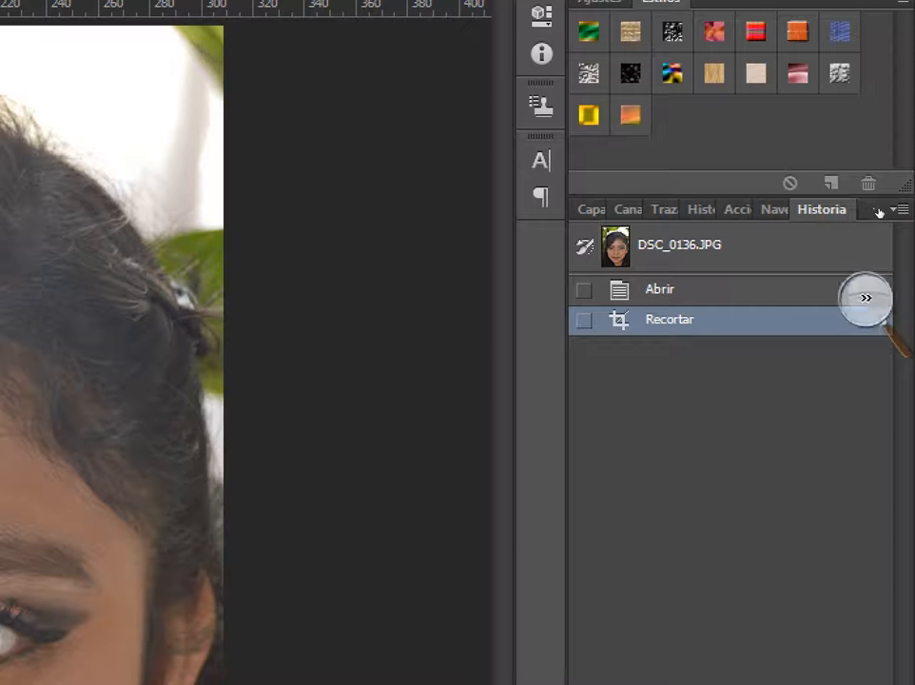
click(866, 298)
click(857, 318)
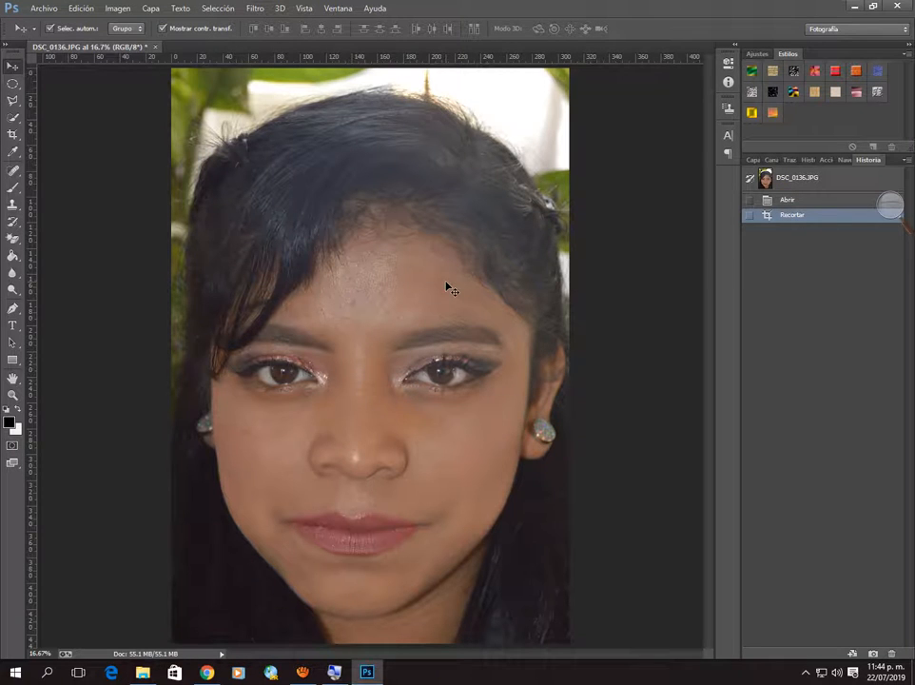
Magnify the panel group, bring the Navigator to the front, and return the screen magnification to 100%.
click(889, 206)
click(903, 213)
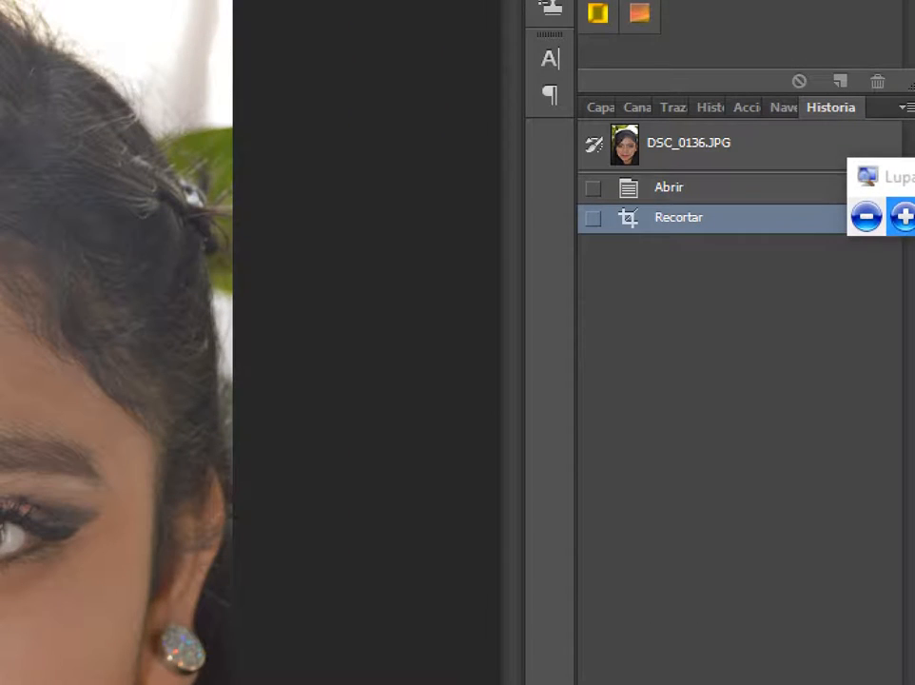
click(783, 107)
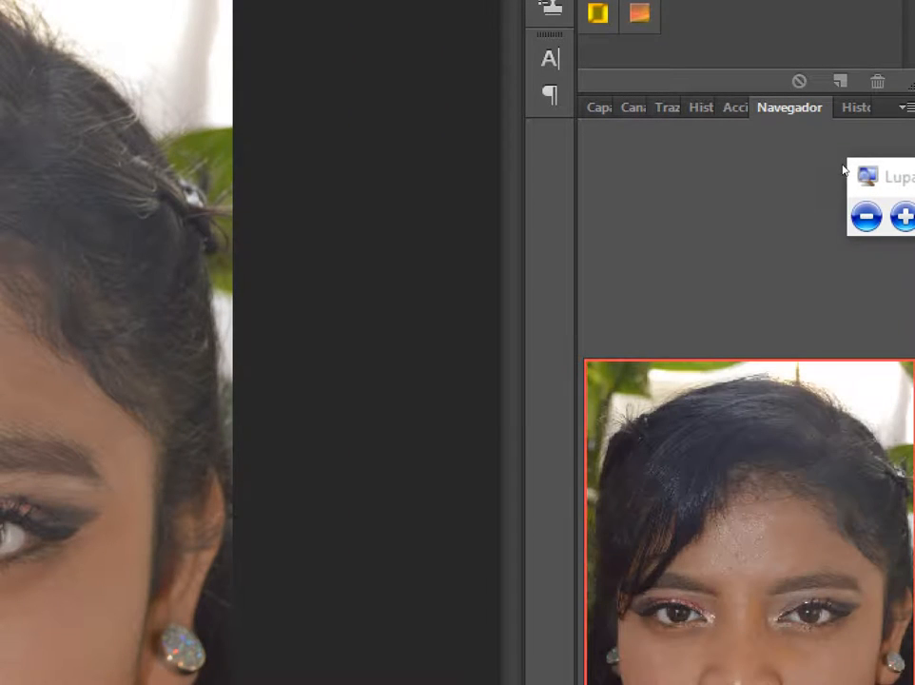
click(866, 216)
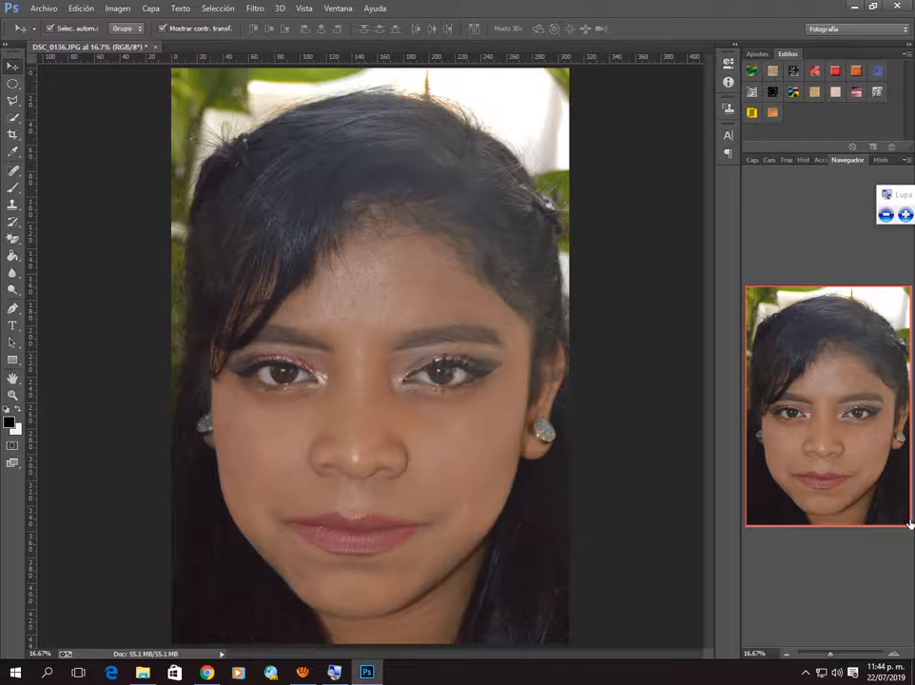
Zoom the portrait in to 50% through the Navigator and examine the skin on the forehead, nose, cheeks, lips and chin.
click(899, 656)
click(899, 656)
click(899, 655)
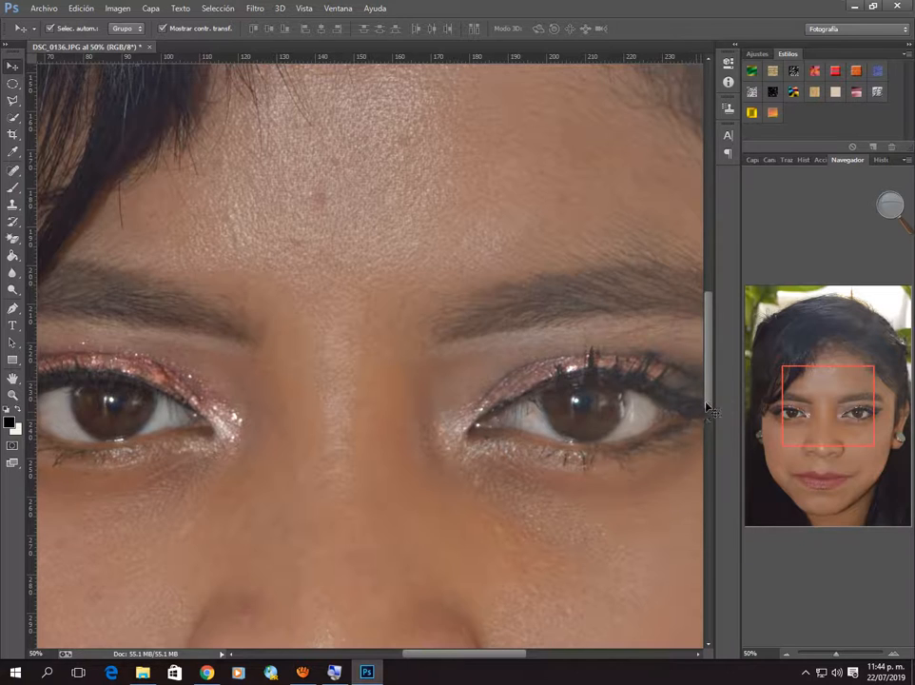
scroll(529, 385, up, 5)
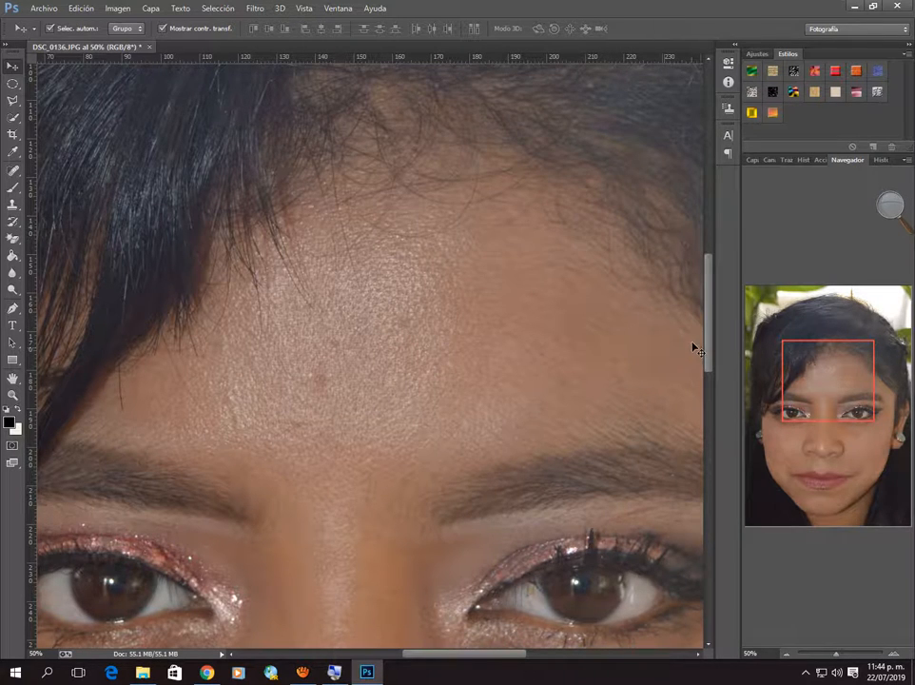
drag(708, 344, 710, 428)
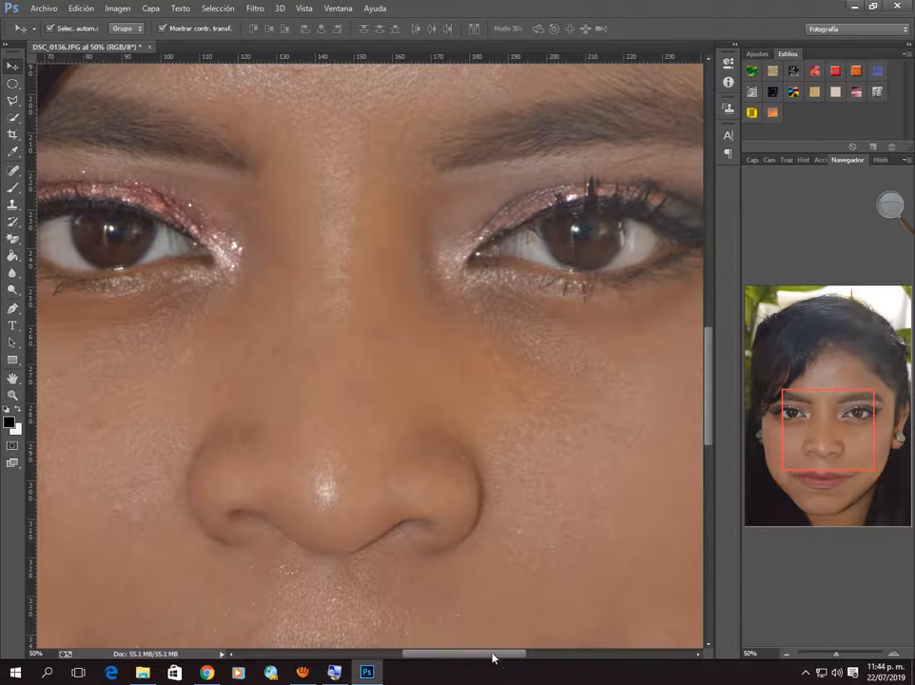
drag(493, 656, 460, 656)
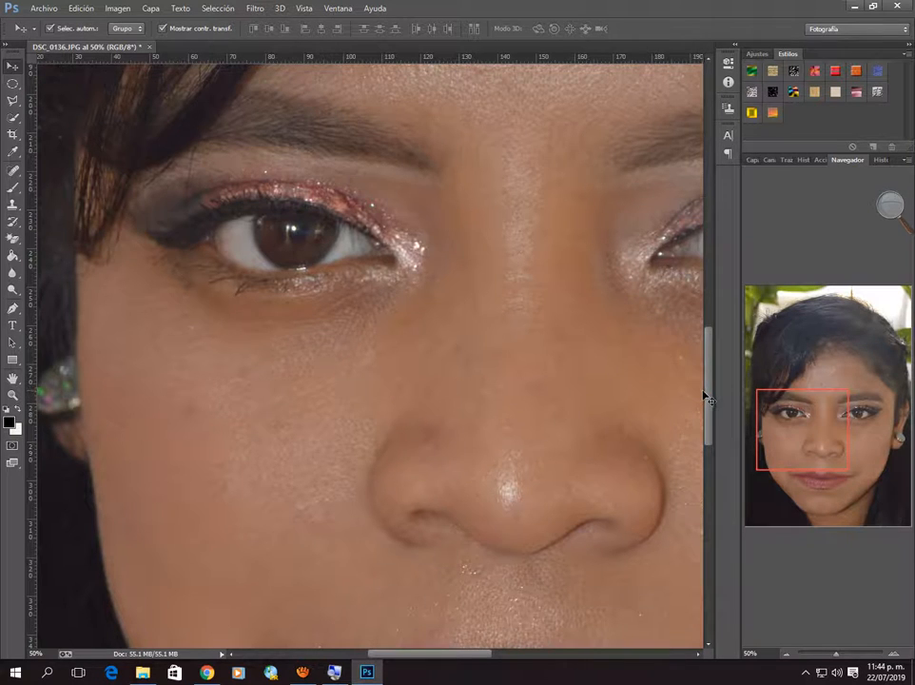
drag(706, 398, 700, 469)
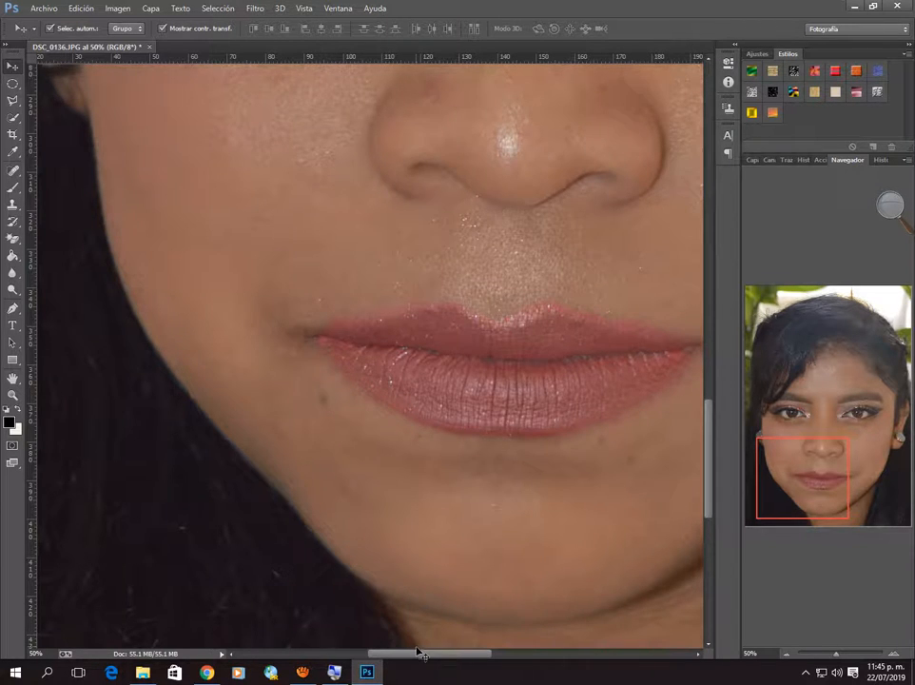
drag(419, 651, 470, 647)
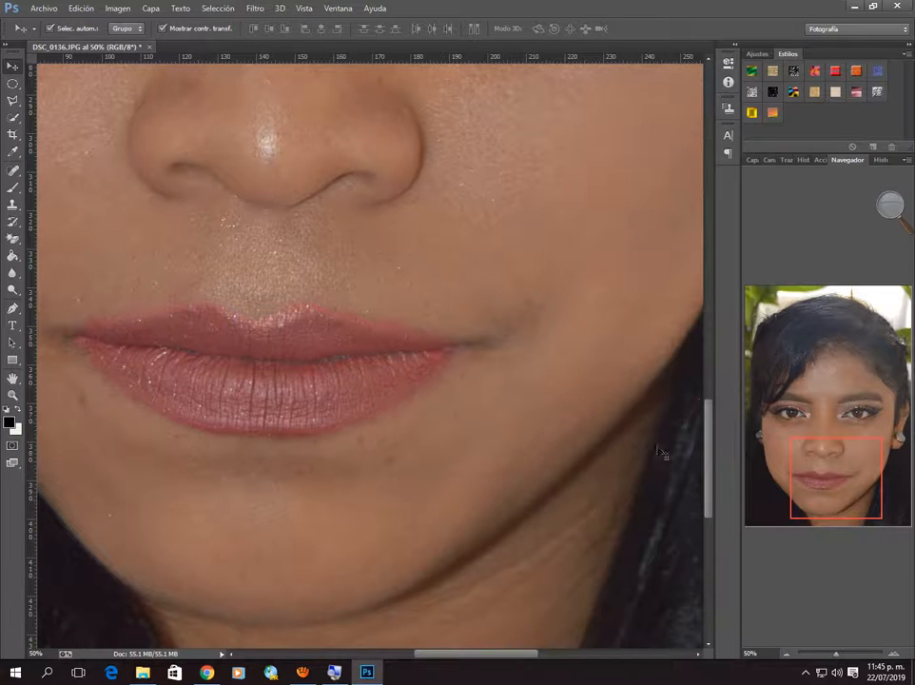
drag(708, 447, 701, 475)
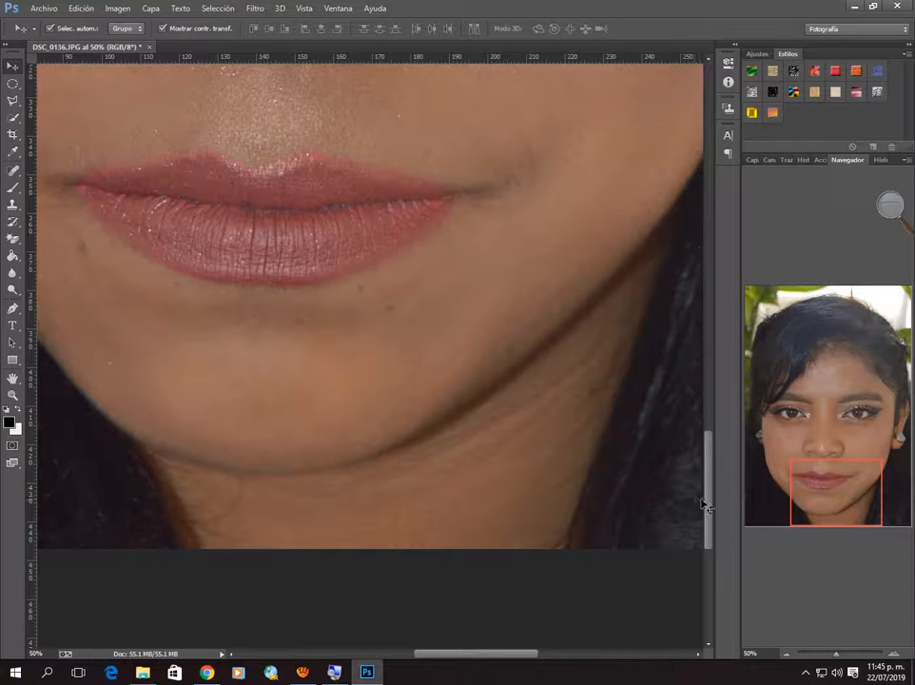
drag(709, 502, 701, 362)
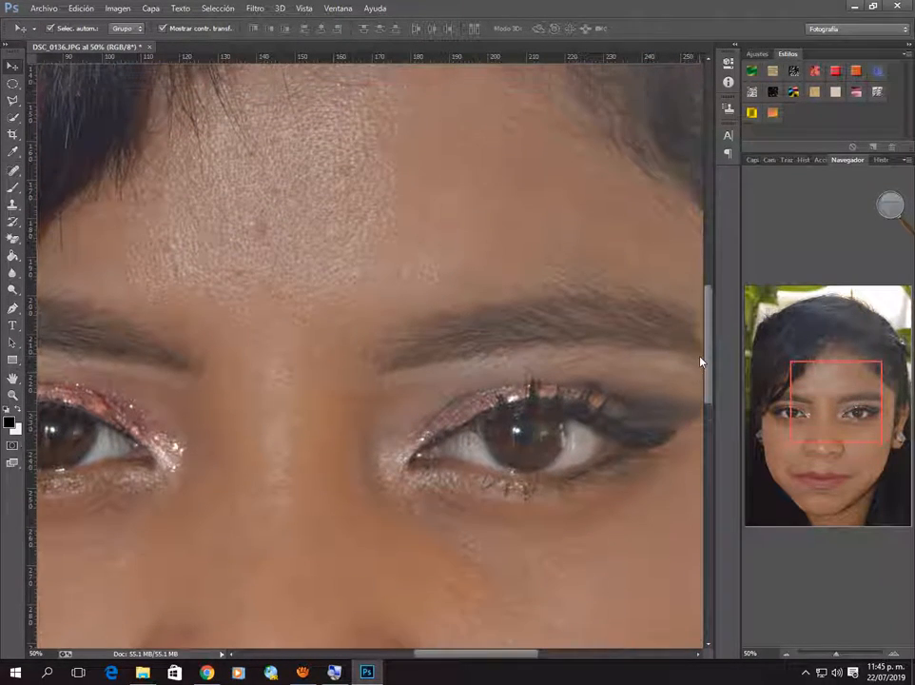
Zoom in to 100% to examine the forehead skin between the eyebrows and hairline, and zoom back out to 66.67%.
click(893, 655)
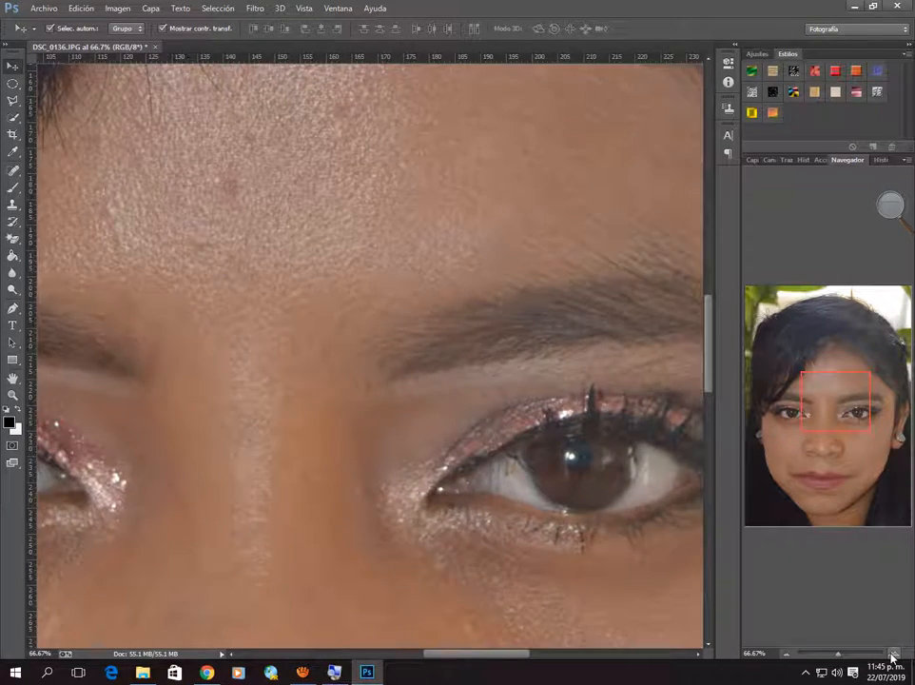
click(892, 655)
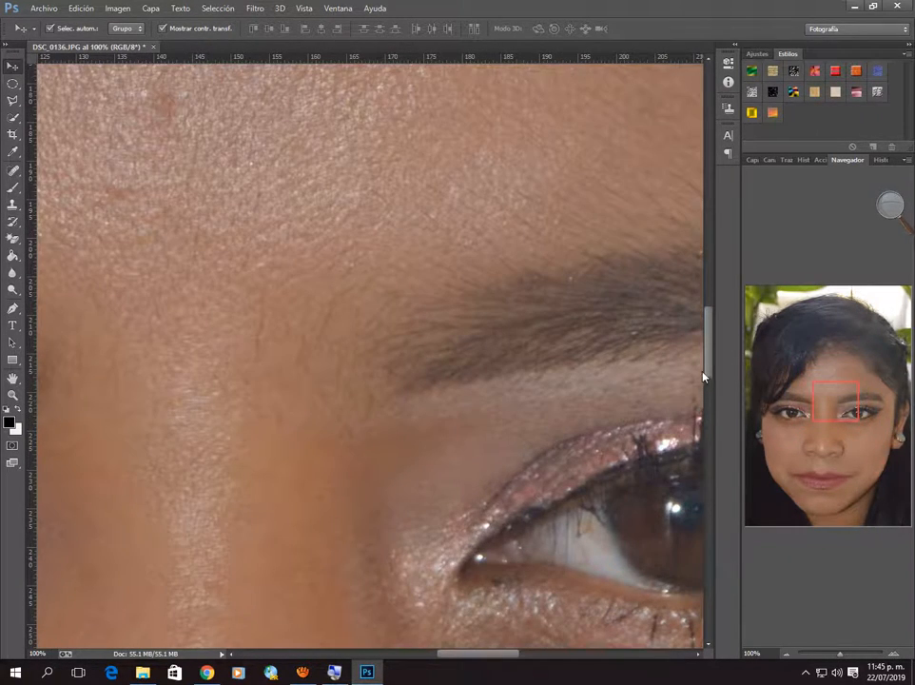
scroll(707, 376, up, 5)
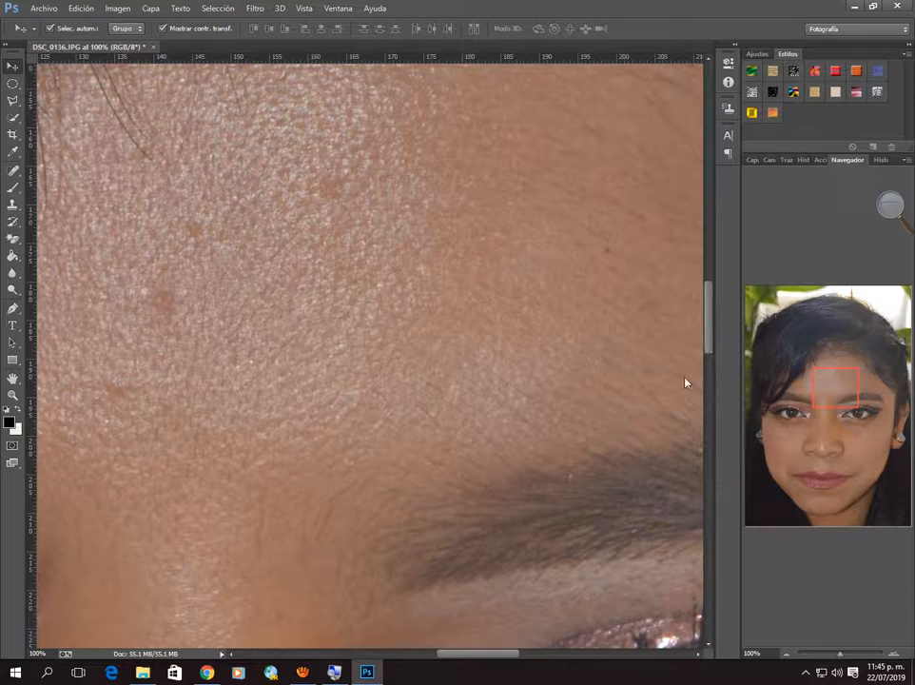
drag(502, 653, 473, 653)
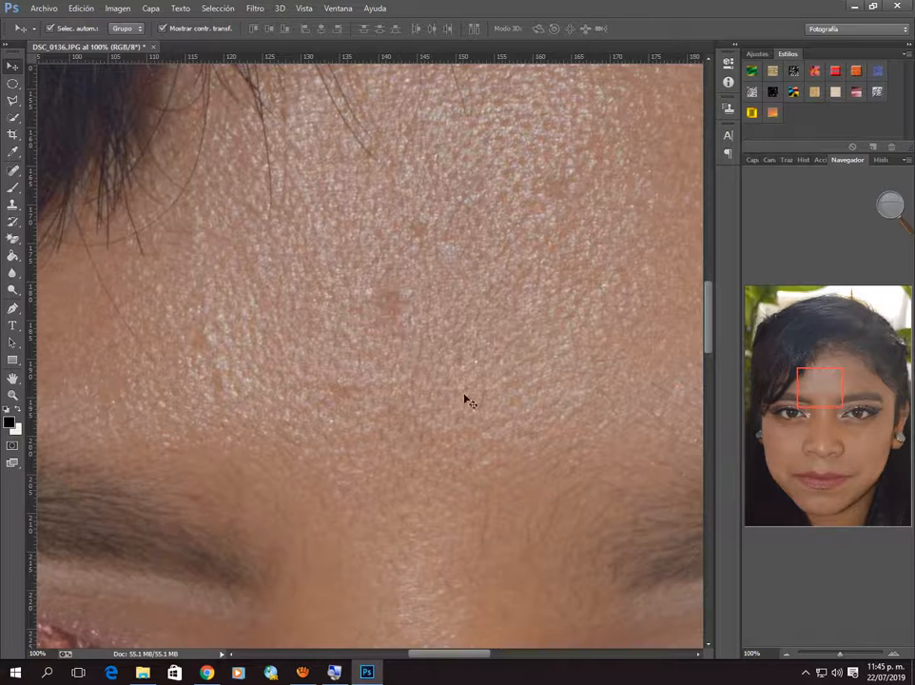
click(785, 653)
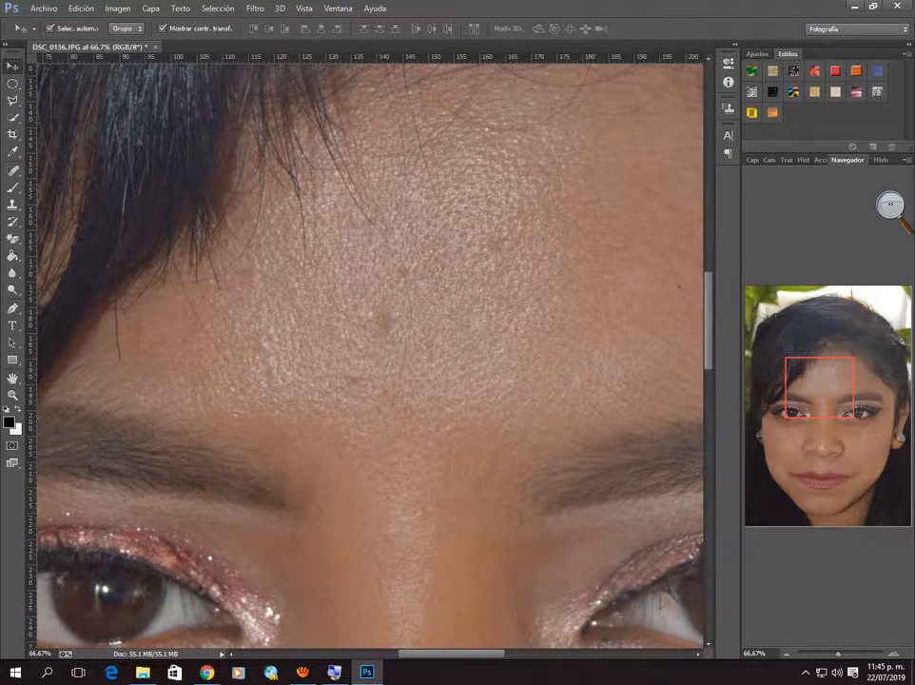
Magnify the screen and activate the Spot Healing Brush for retouching the forehead.
click(890, 205)
click(905, 214)
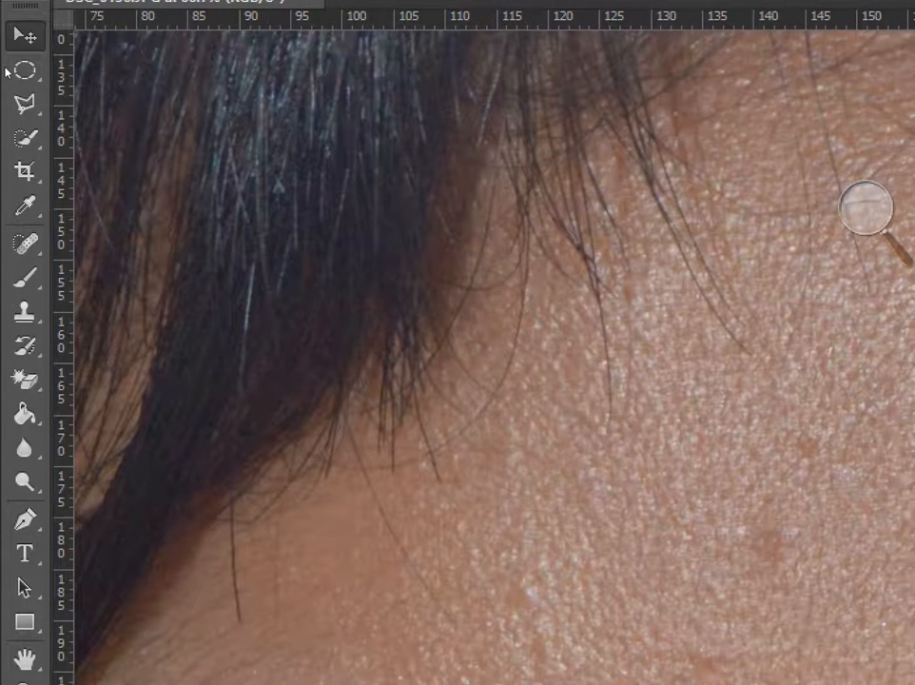
click(23, 242)
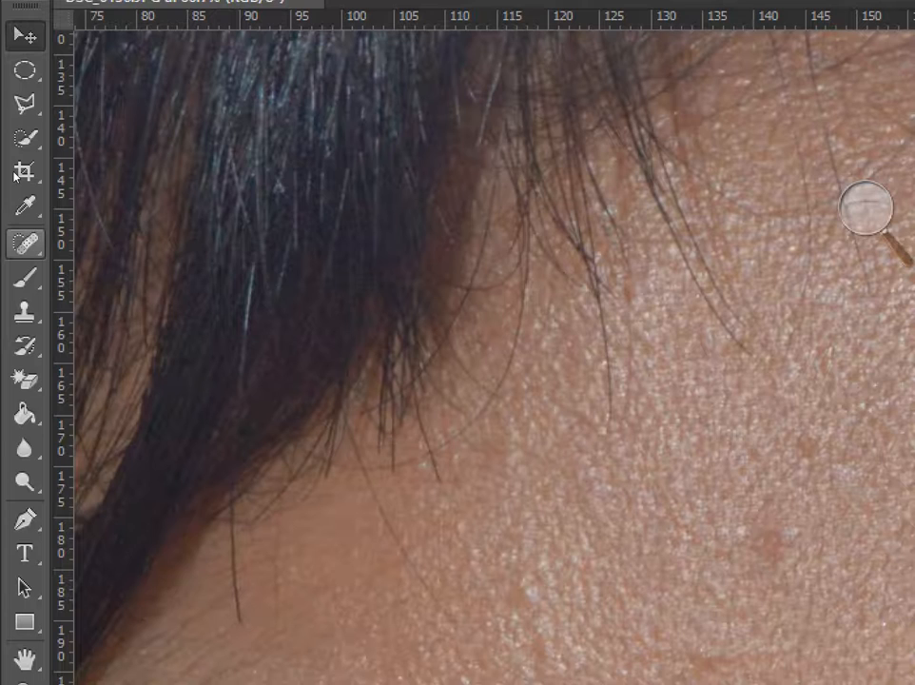
key(b)
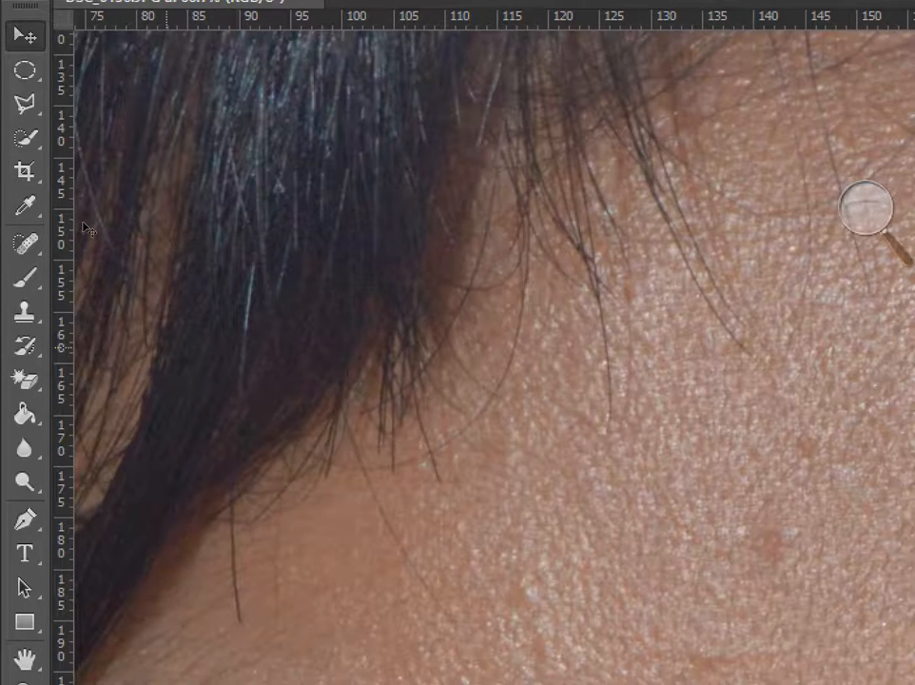
key(j)
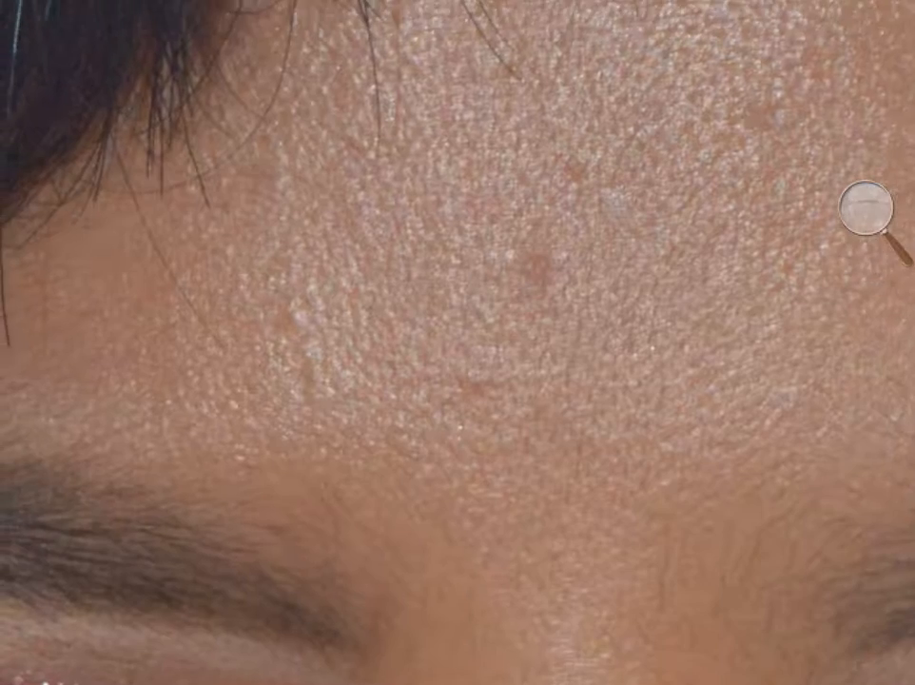
Open the healing brush settings over the forehead and return the screen magnification to 100%.
right_click(406, 302)
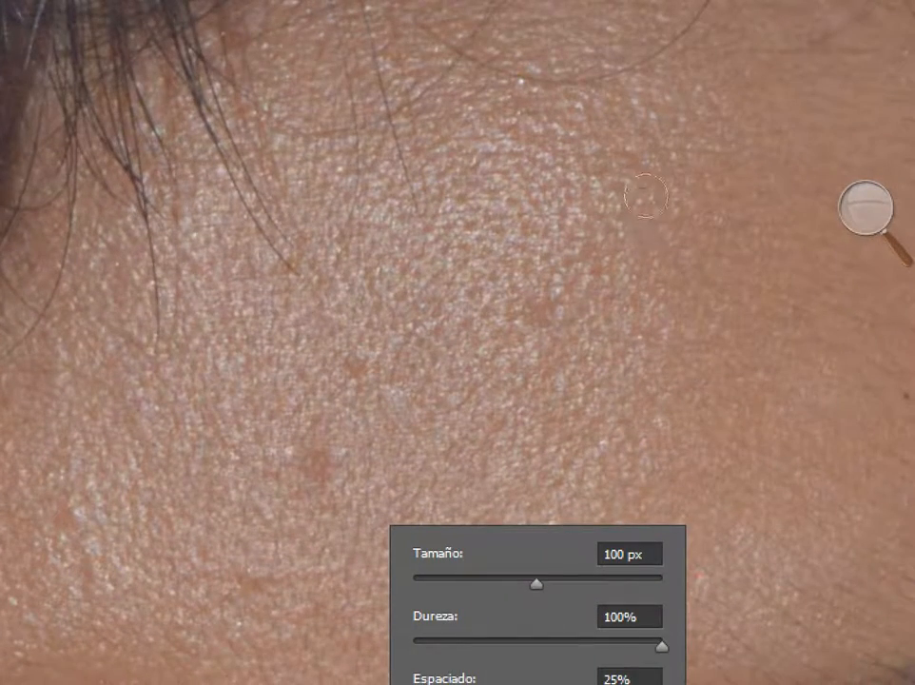
click(866, 208)
click(857, 224)
click(855, 225)
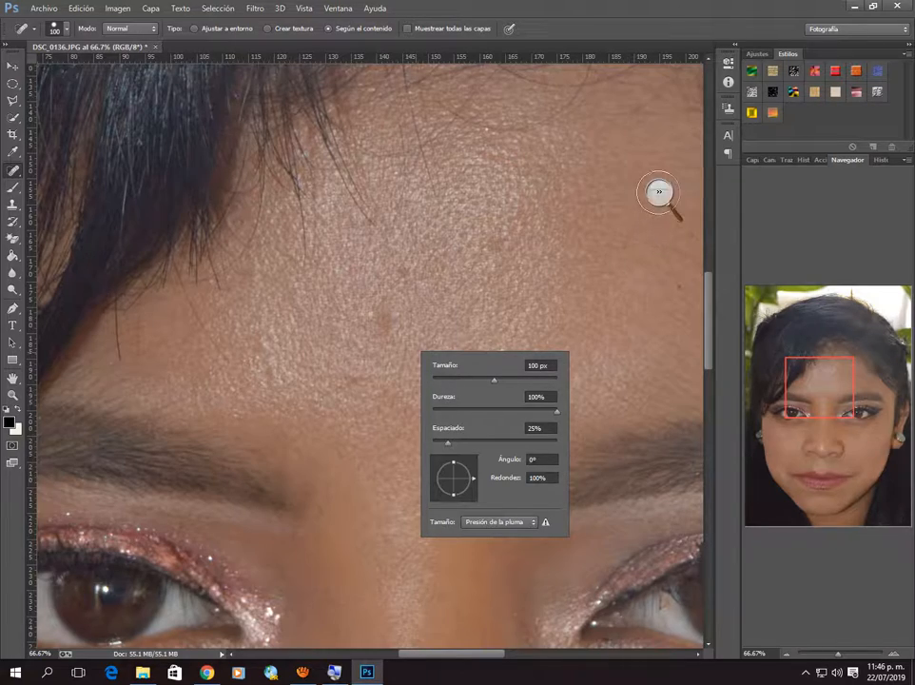
Magnify the brush settings, set the Spot Healing Brush size to 76 px, and return the screen magnification to 100%.
click(659, 194)
click(673, 202)
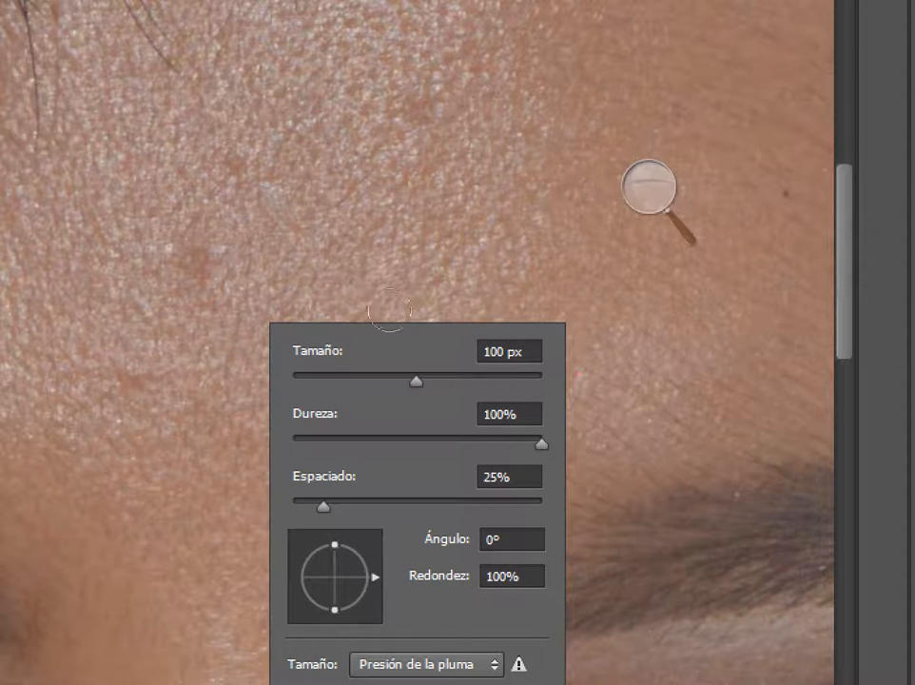
right_click(390, 248)
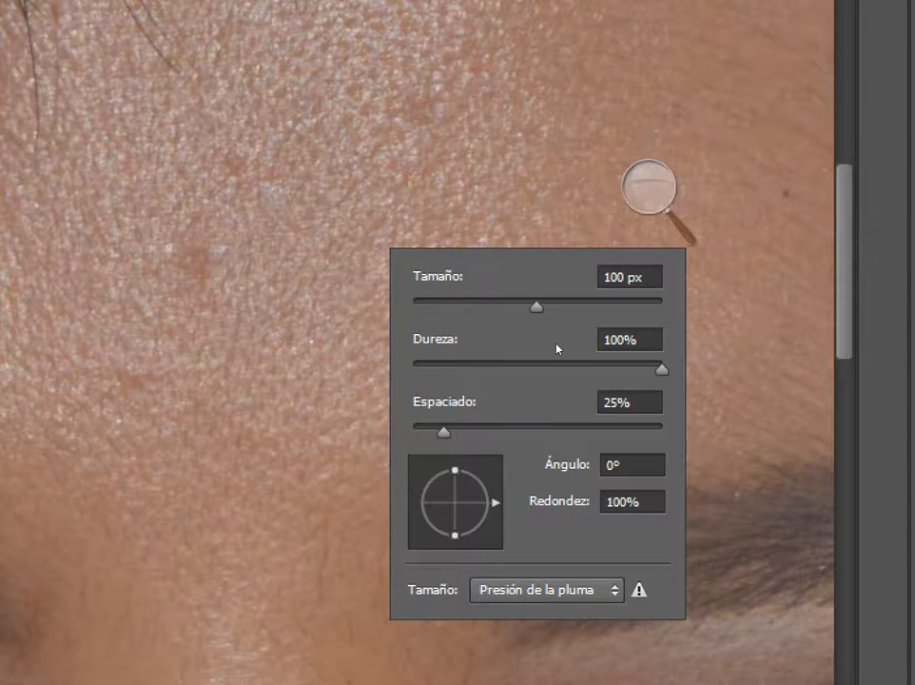
drag(556, 344, 476, 290)
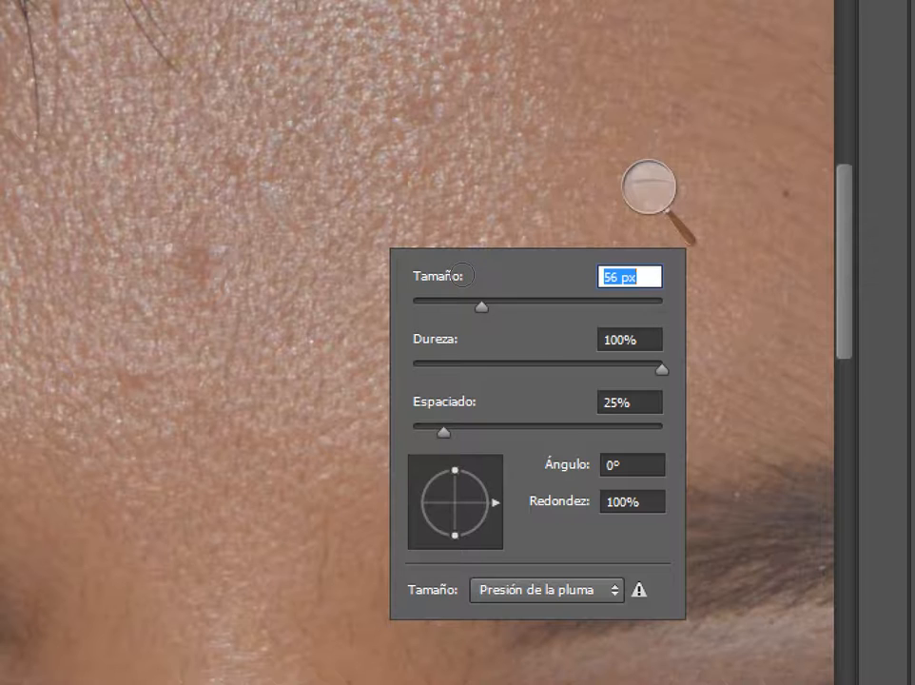
mouse_move(525, 343)
mouse_down()
mouse_move(511, 345)
mouse_move(601, 342)
mouse_move(529, 312)
mouse_move(500, 338)
mouse_up()
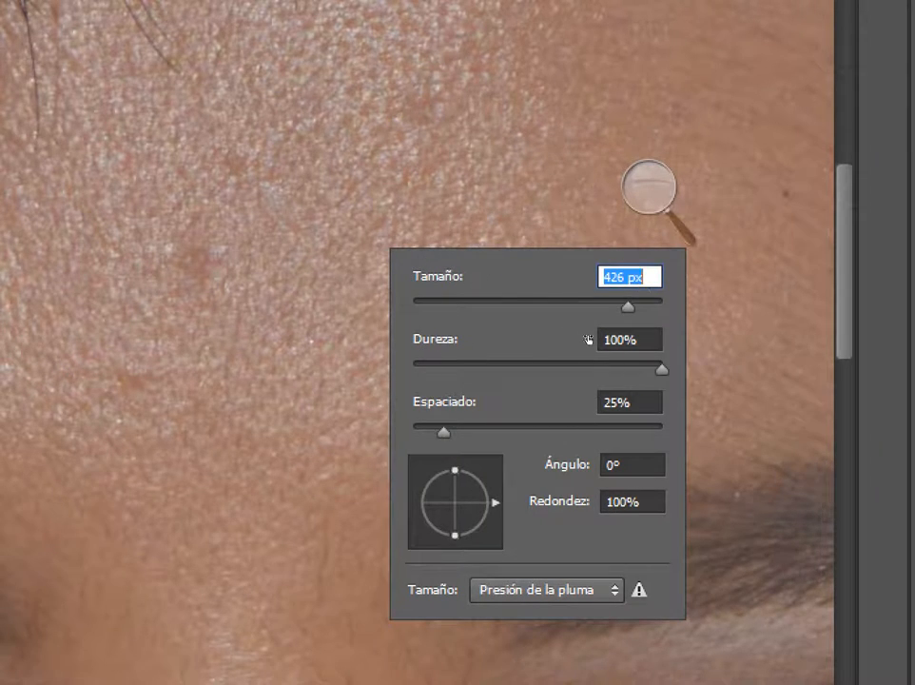
drag(594, 343, 530, 339)
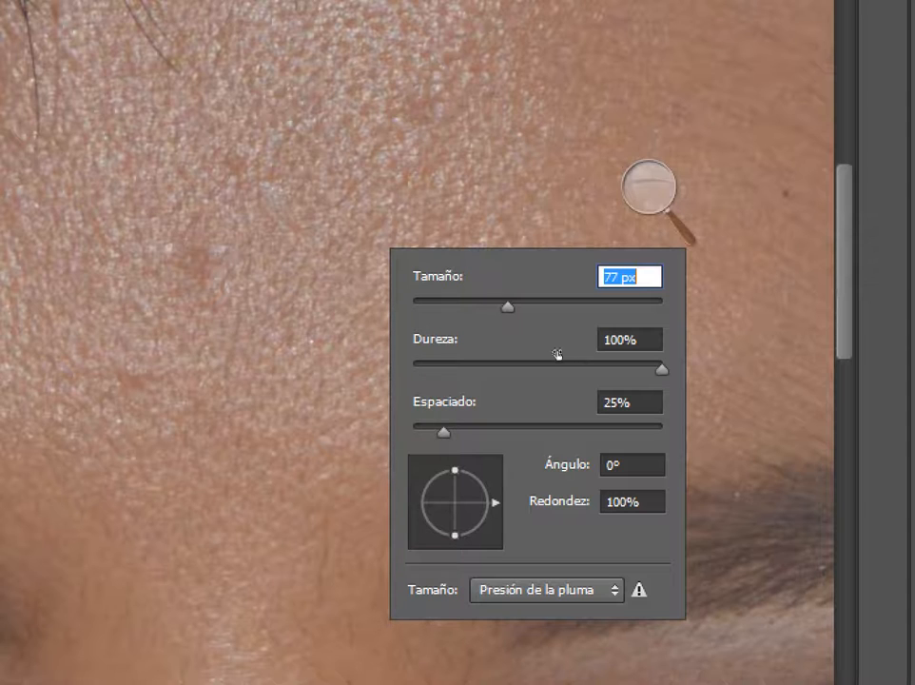
drag(507, 306, 590, 306)
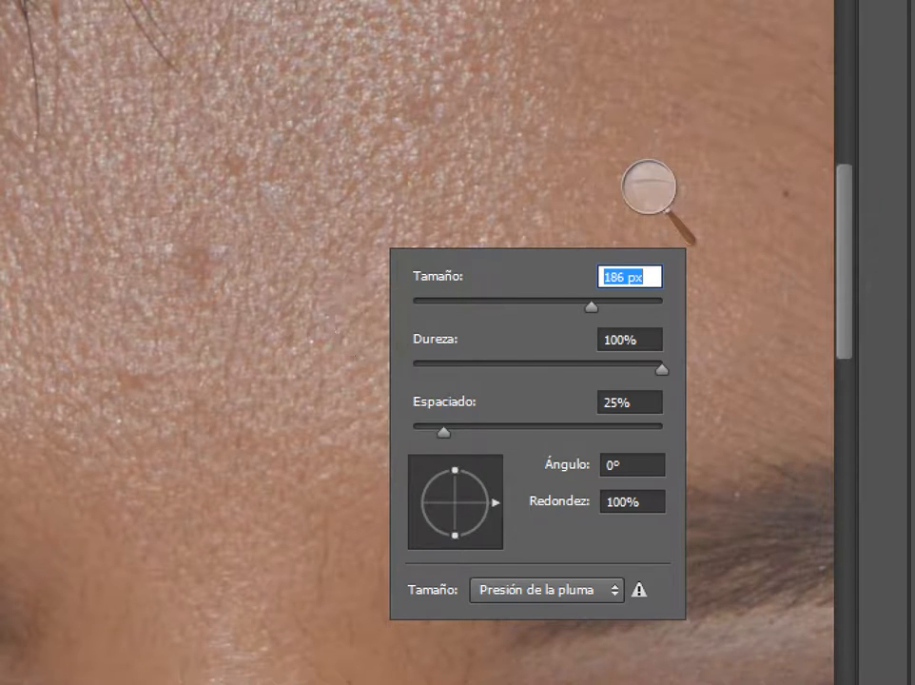
drag(591, 306, 506, 307)
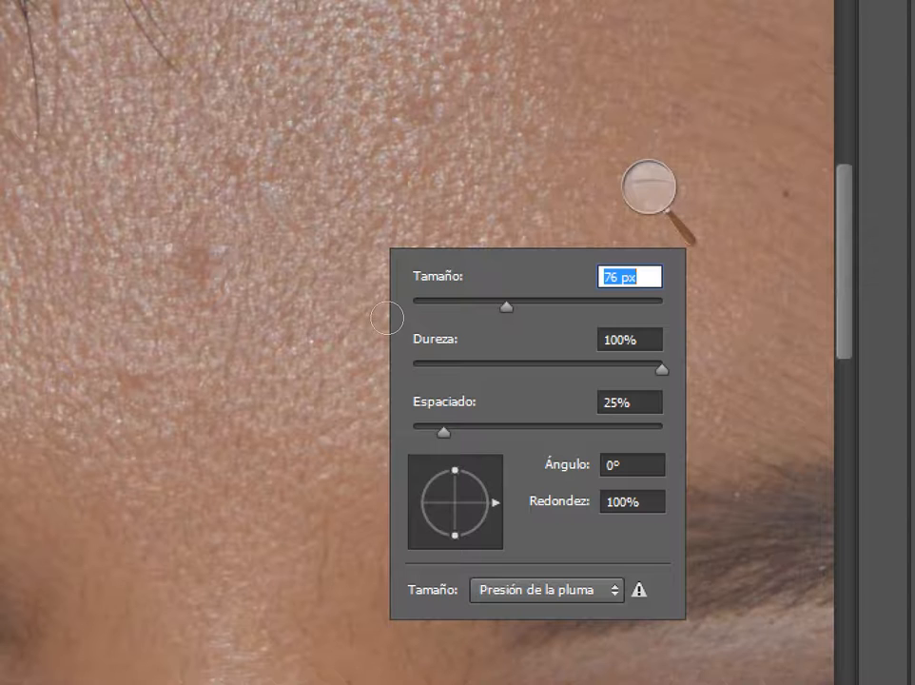
click(649, 187)
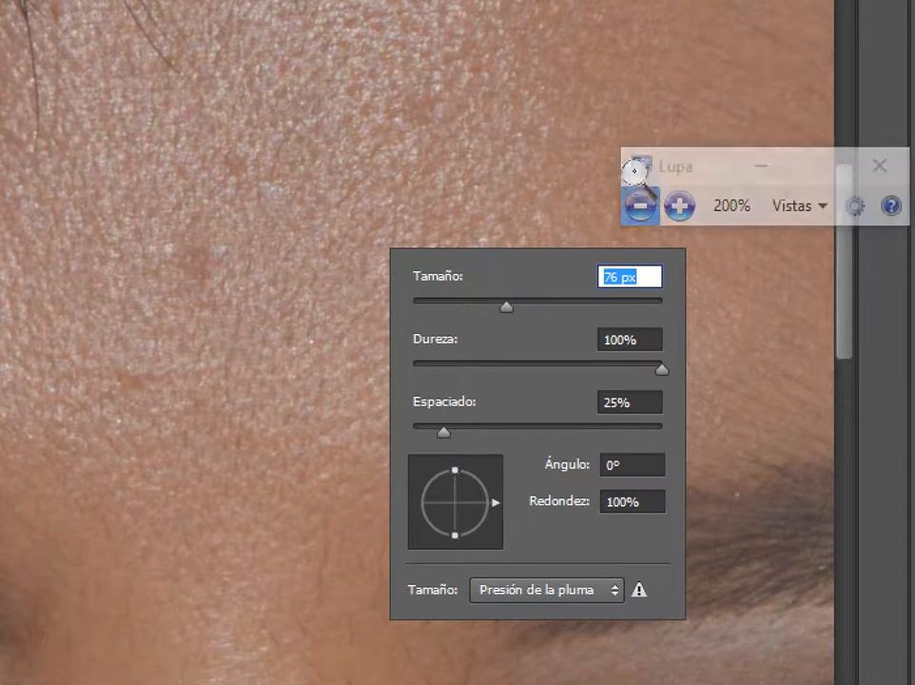
click(639, 205)
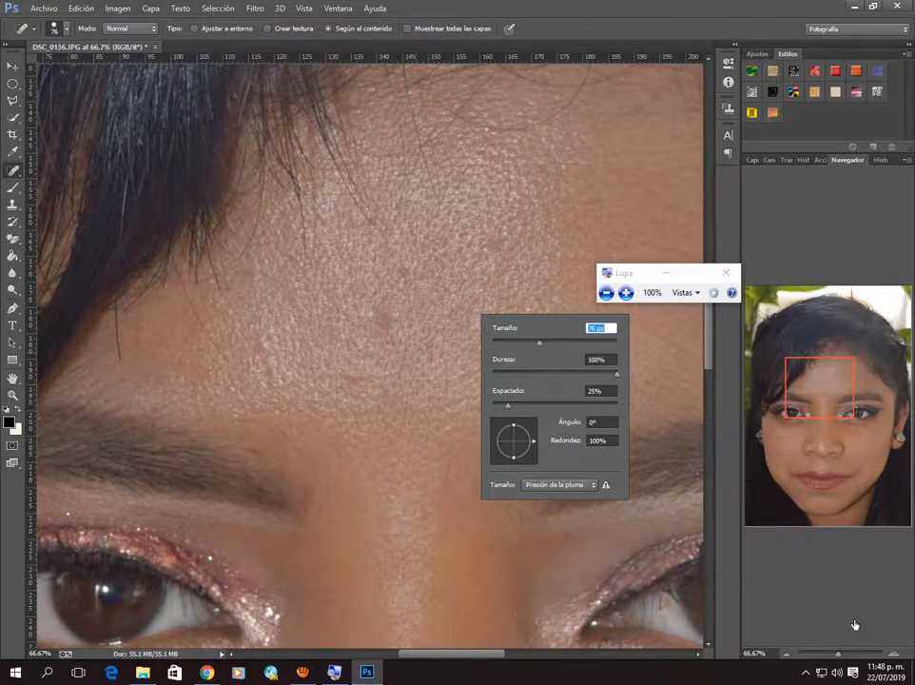
click(889, 656)
click(890, 656)
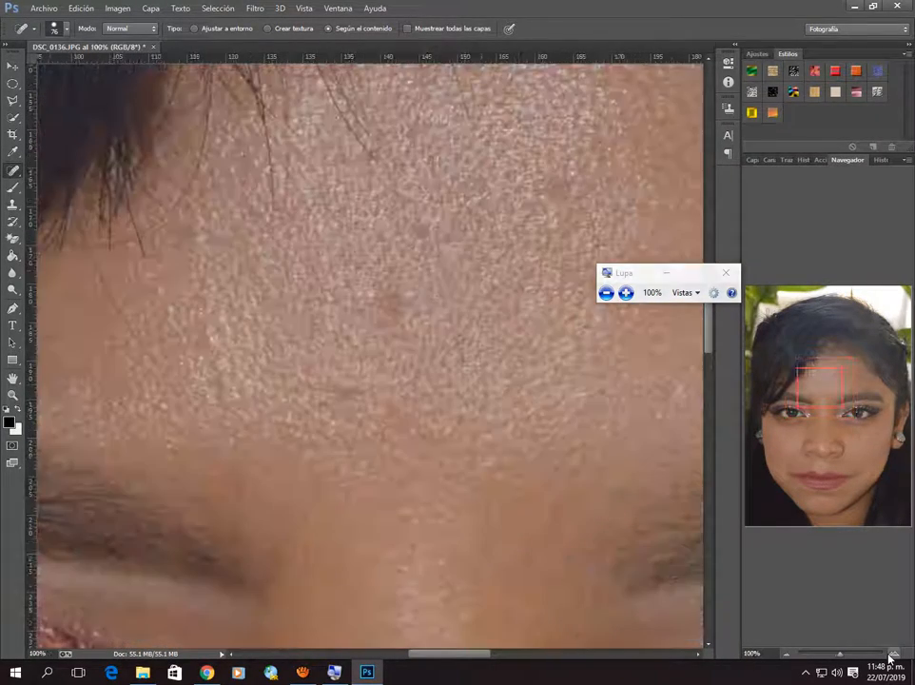
click(788, 655)
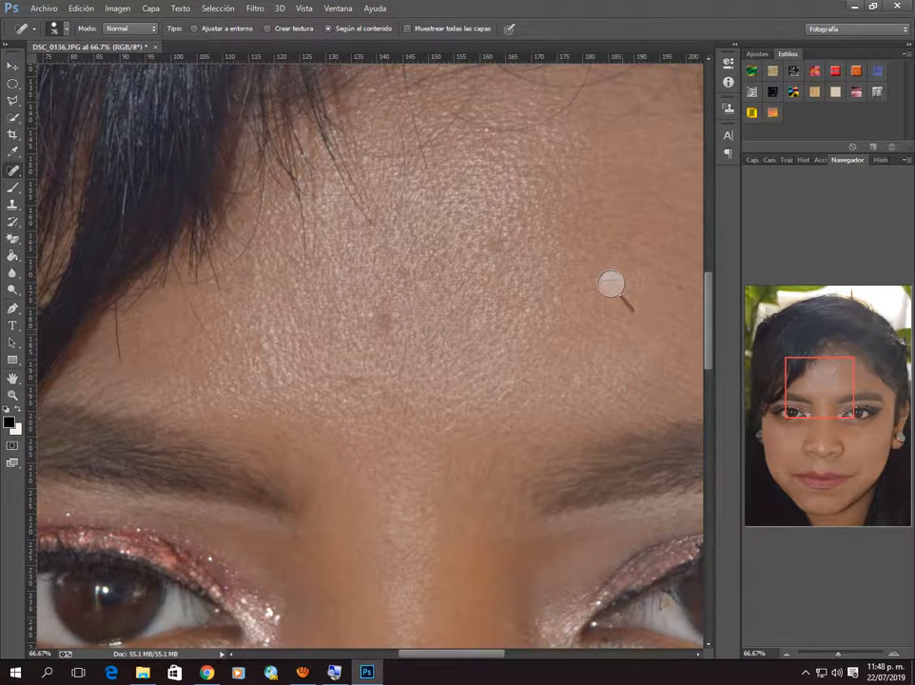
Try a brush hardness of 32% and a roundness of 44%, and set both back to 100%.
right_click(448, 305)
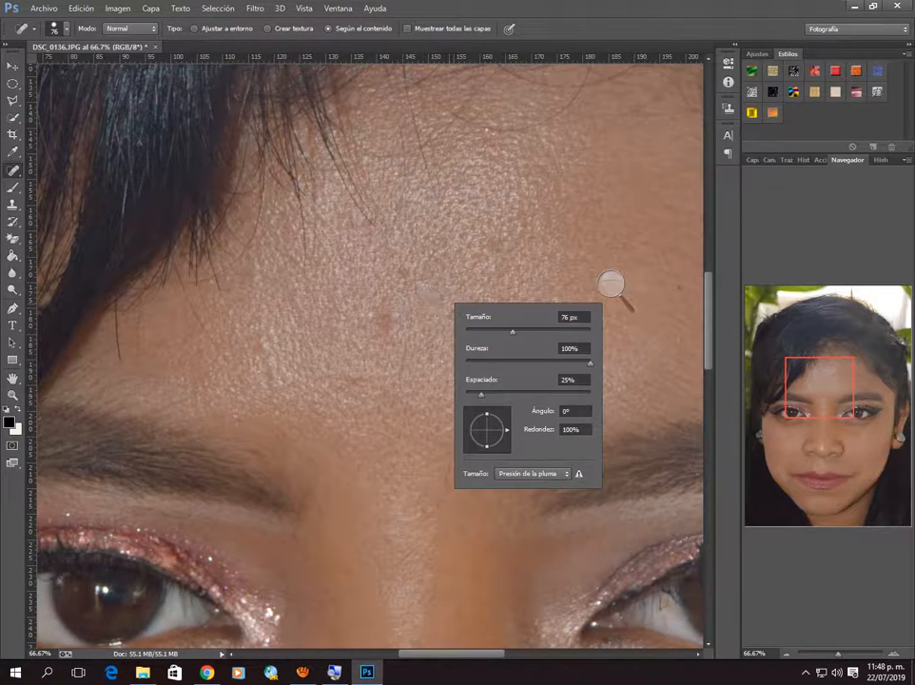
click(611, 283)
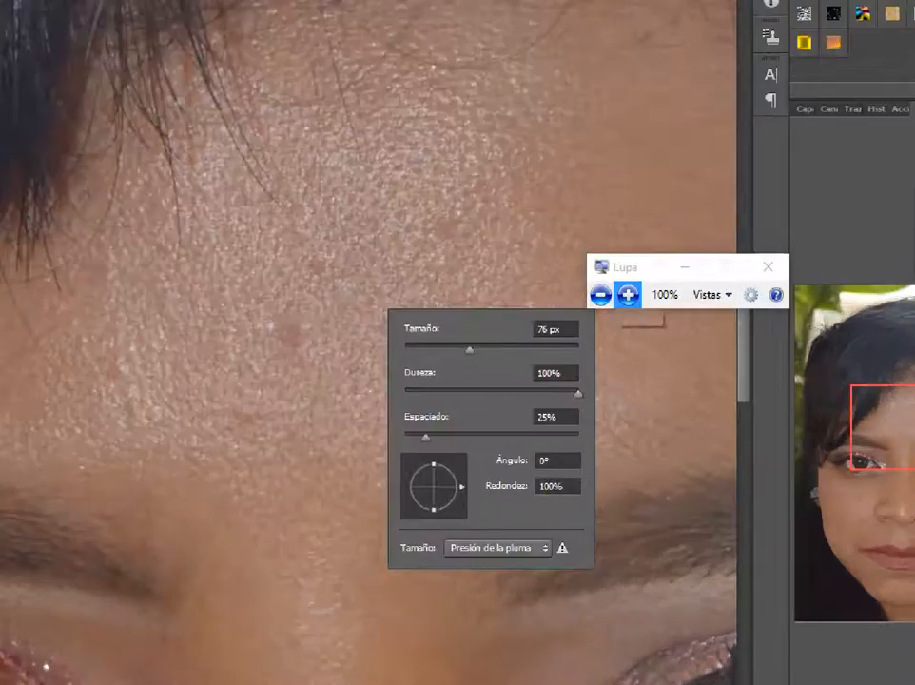
click(627, 294)
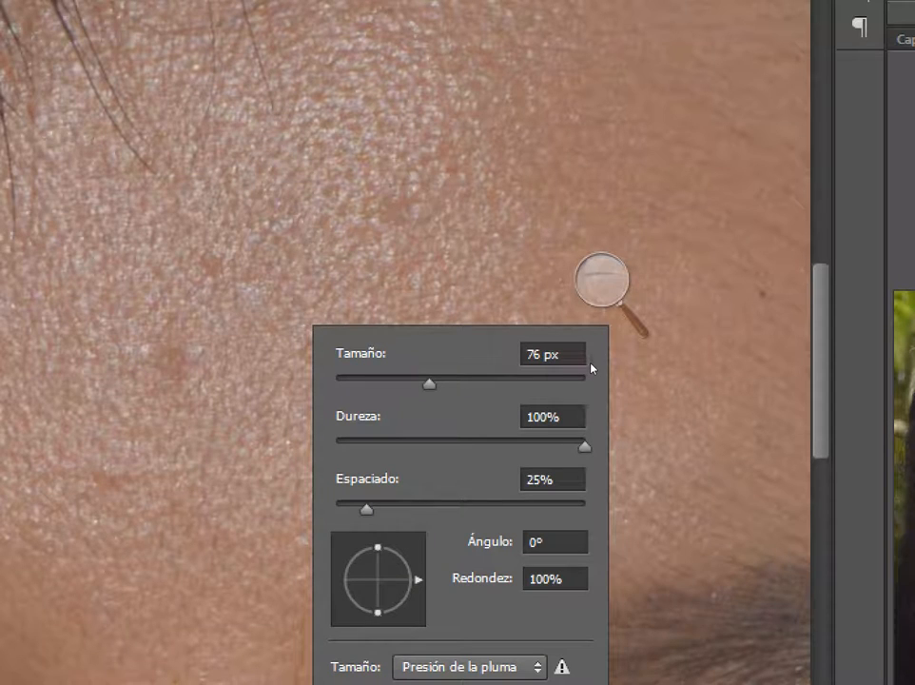
drag(593, 364, 507, 365)
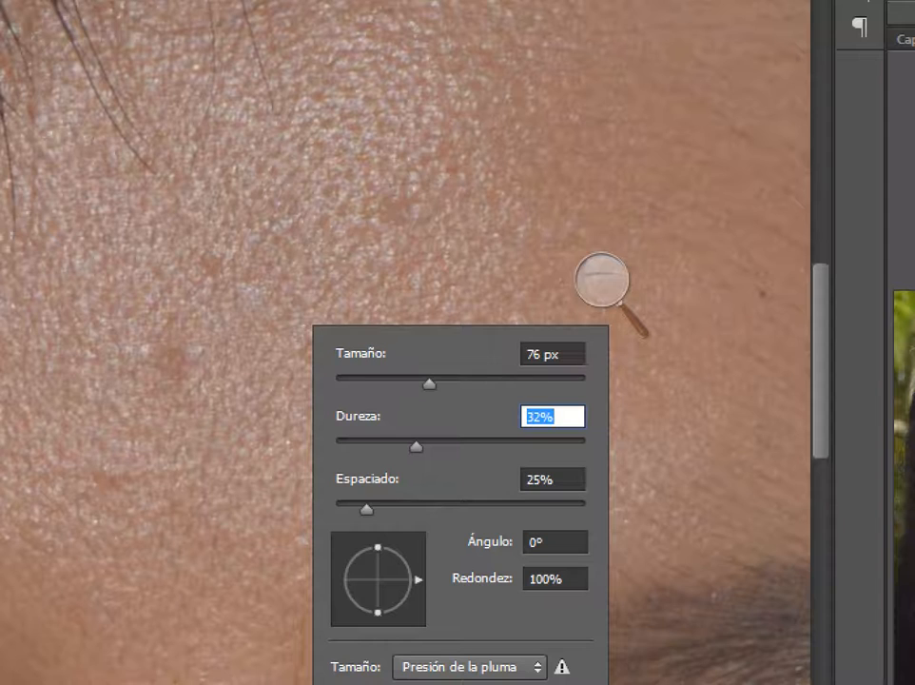
drag(504, 364, 593, 372)
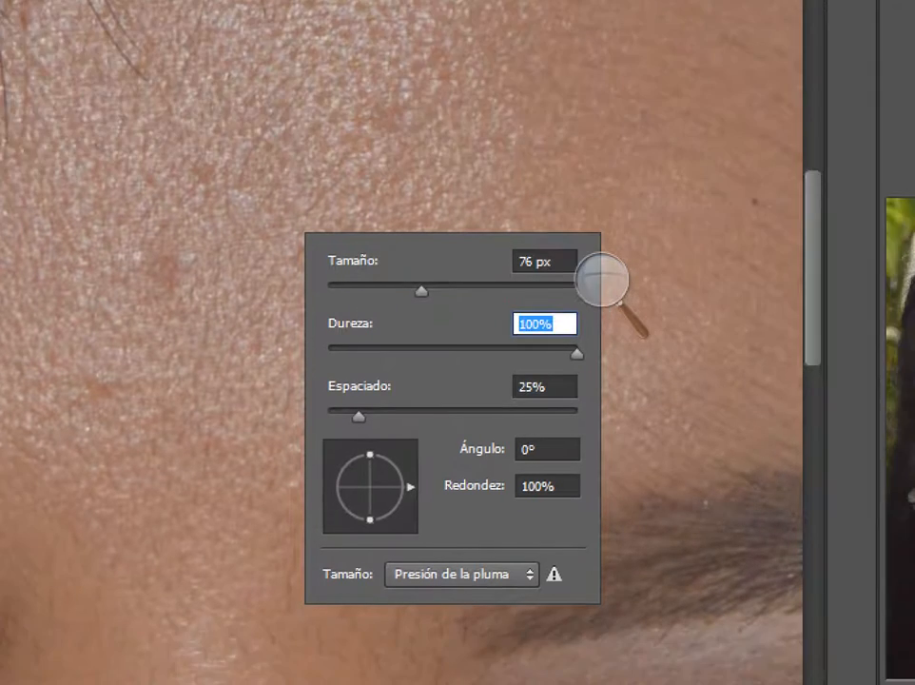
drag(370, 454, 370, 473)
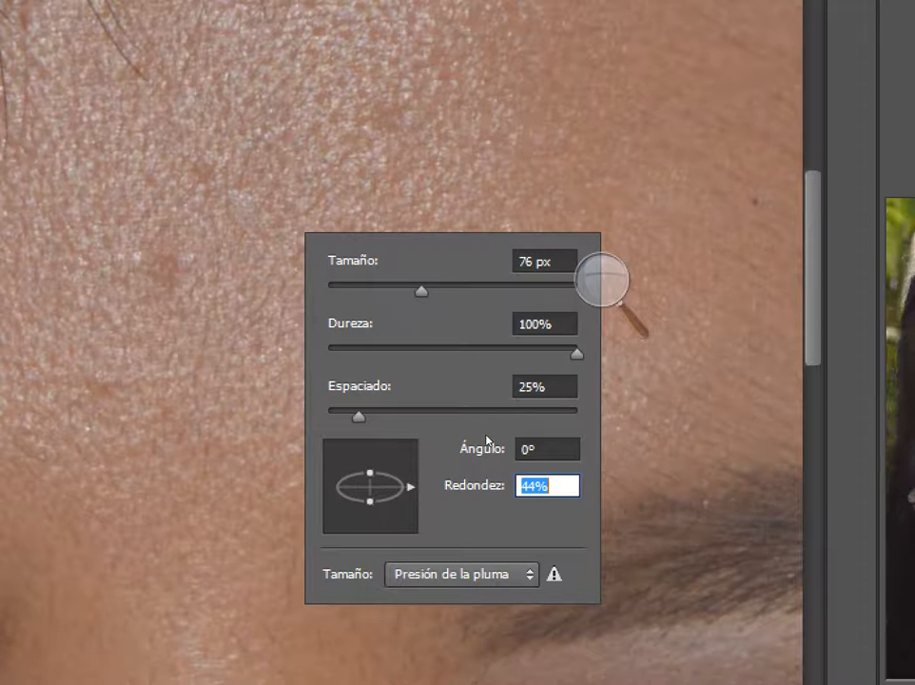
drag(370, 501, 370, 520)
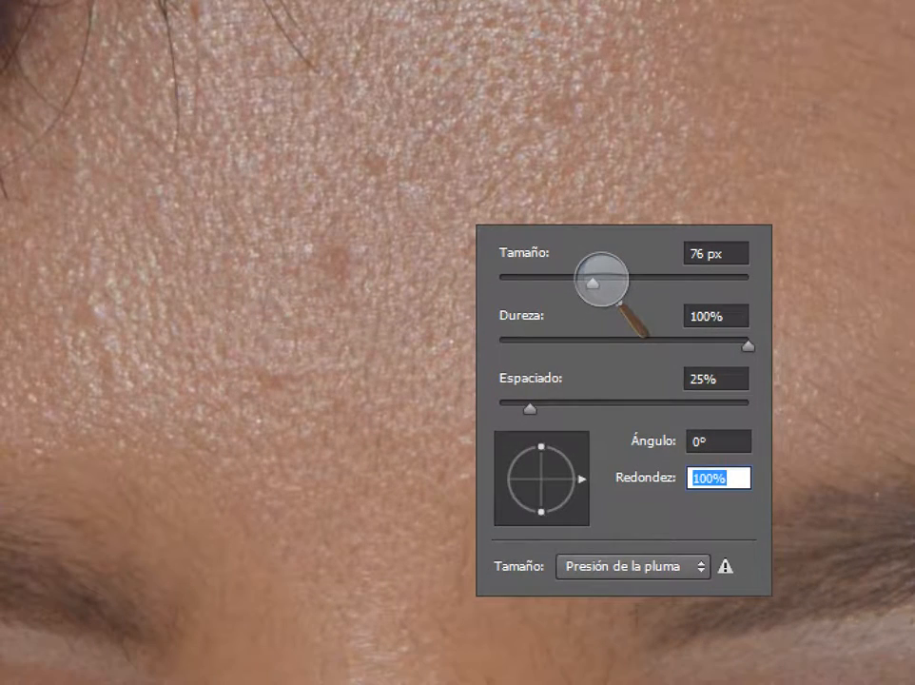
click(599, 280)
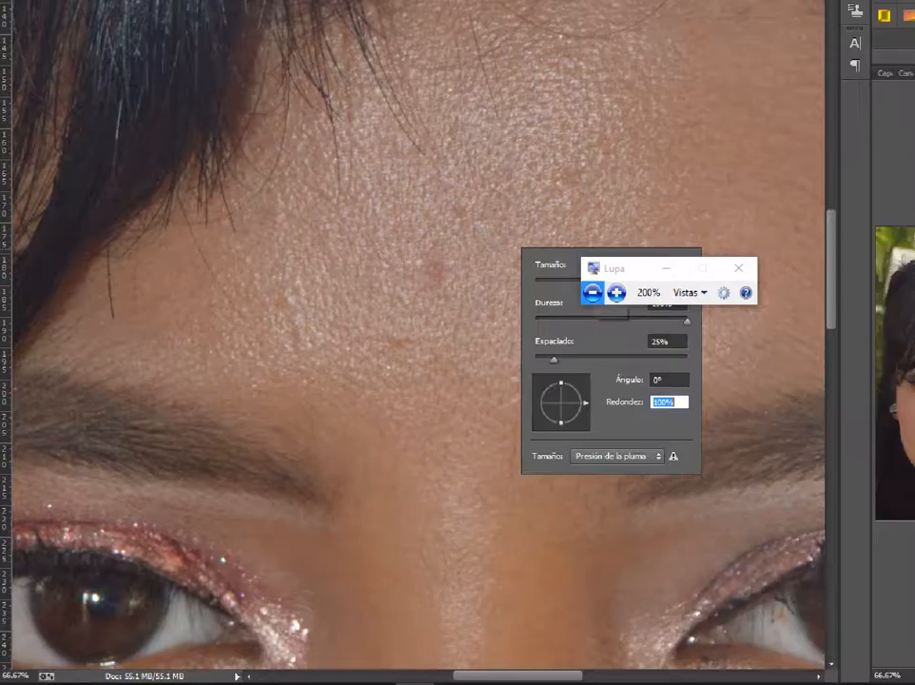
click(591, 292)
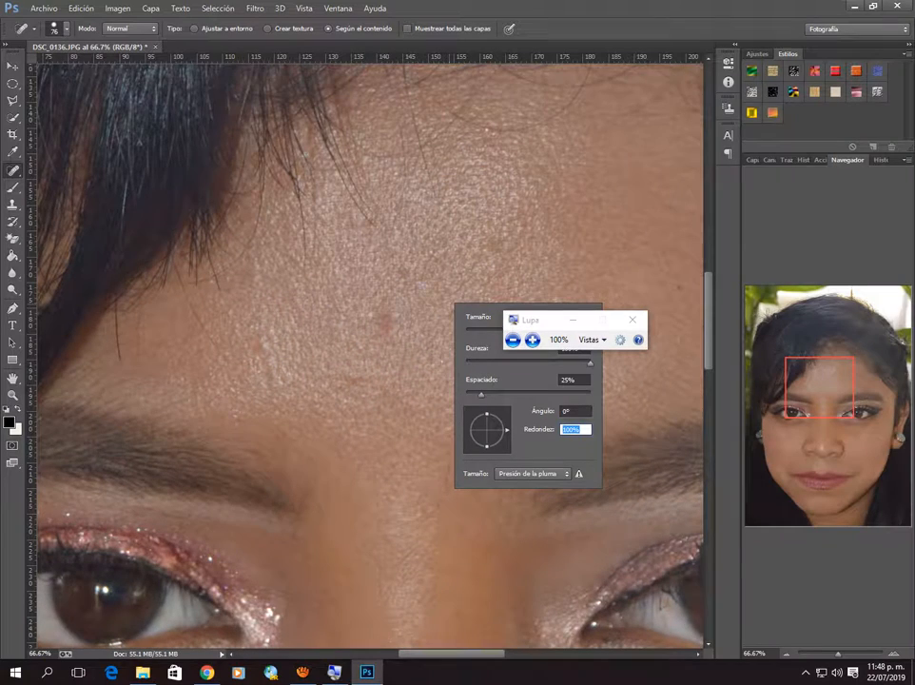
Heal the reddish spot in the middle of the forehead, magnify the screen, and undo the healing.
click(384, 318)
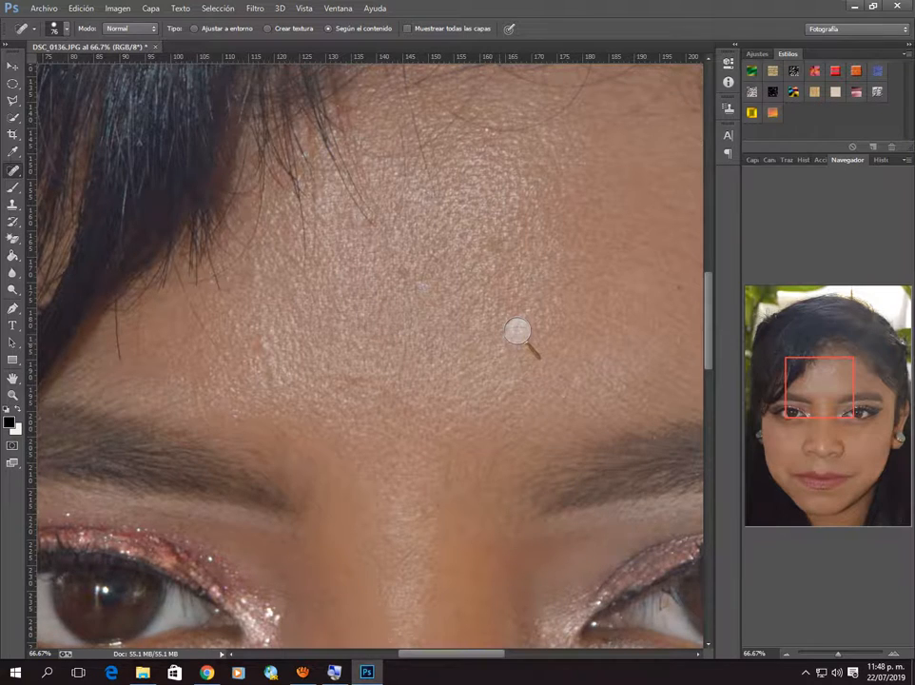
click(517, 330)
click(531, 340)
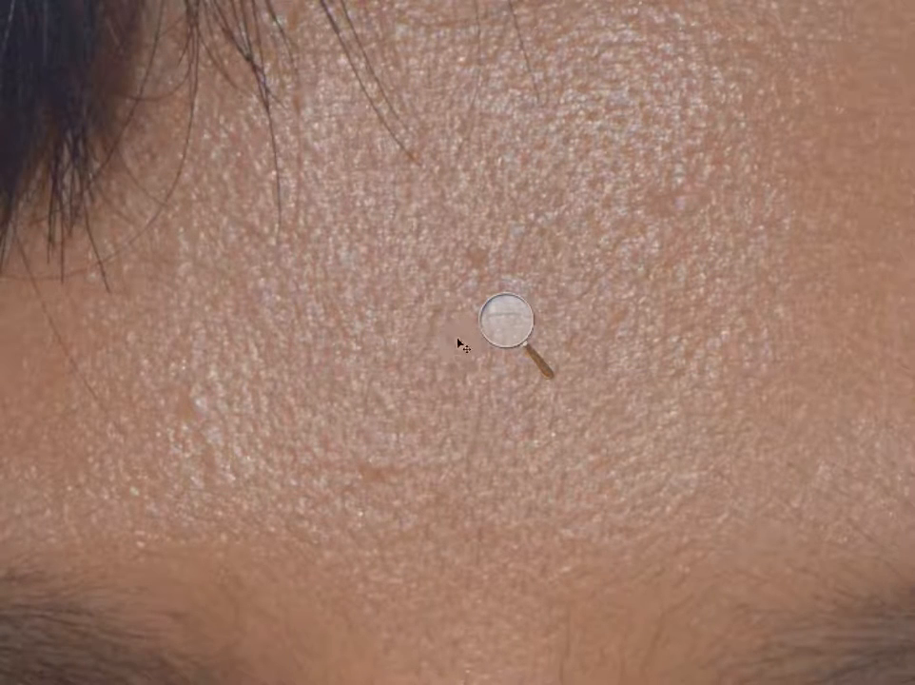
key(ctrl+z)
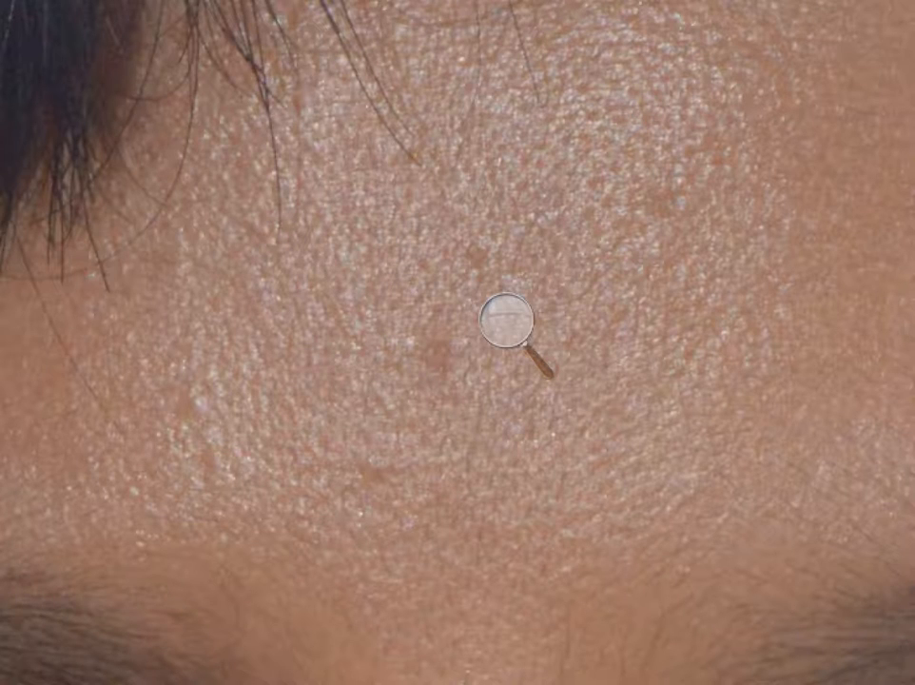
Heal the reddish spot in the middle of the forehead again and return the screen magnification to 100%.
click(433, 352)
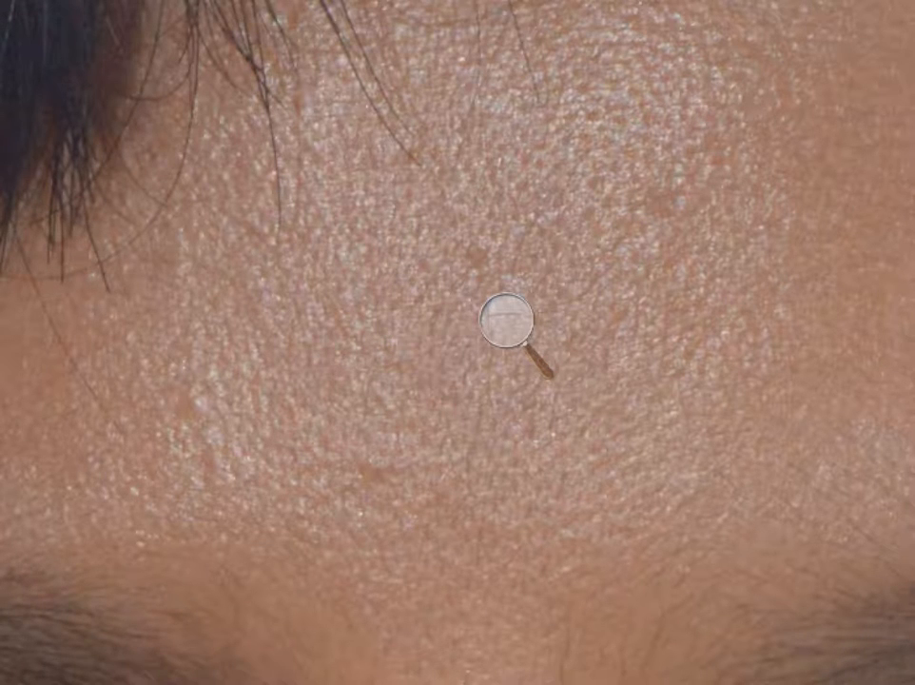
click(506, 318)
click(496, 337)
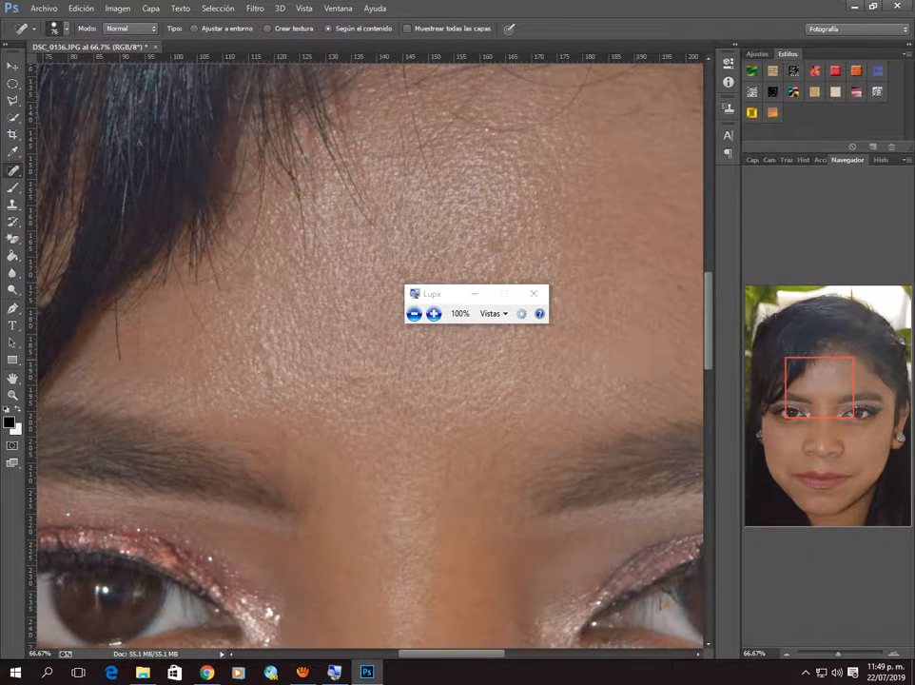
Remove the dark mole below the left corner of the mouth with the Spot Healing Brush under screen magnification.
drag(713, 350, 707, 489)
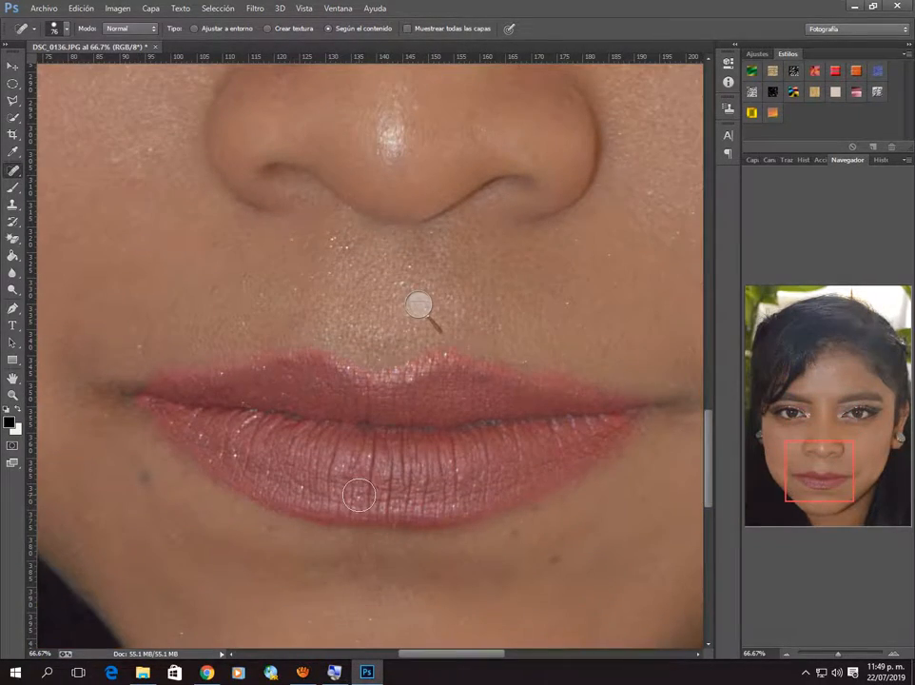
drag(419, 653, 391, 657)
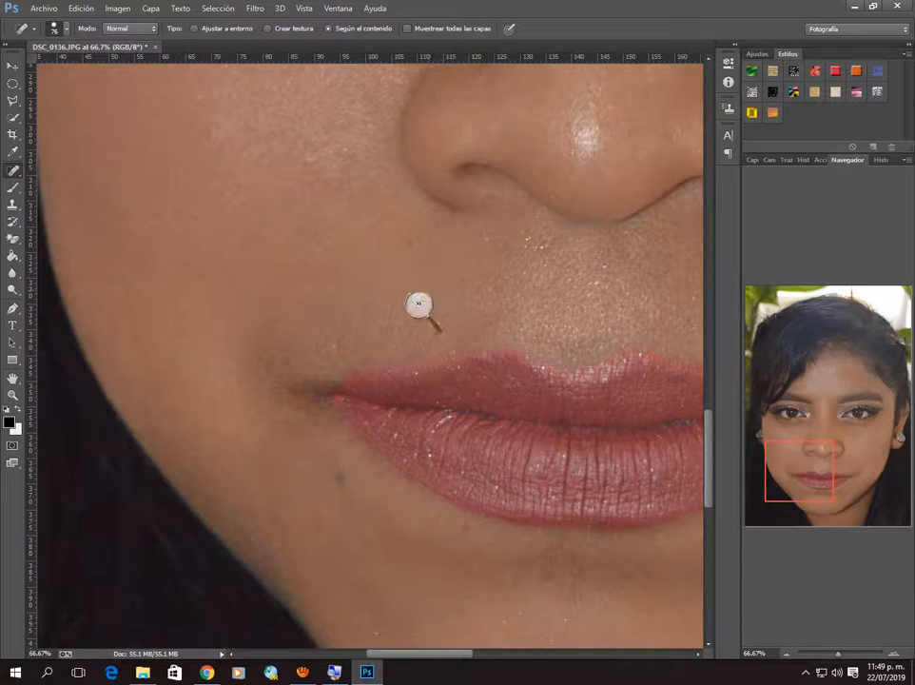
click(419, 303)
click(434, 313)
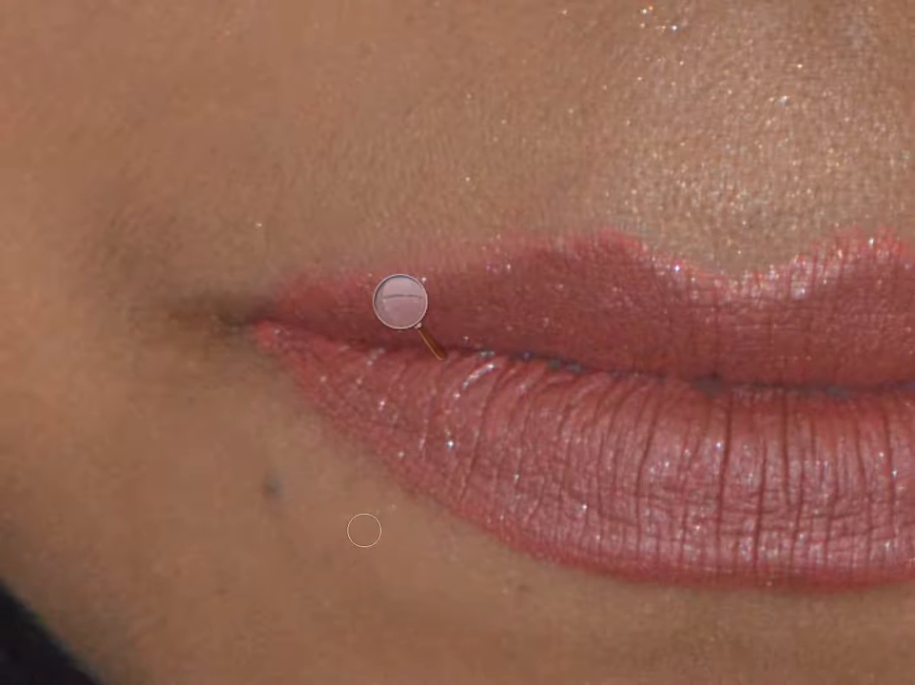
click(341, 478)
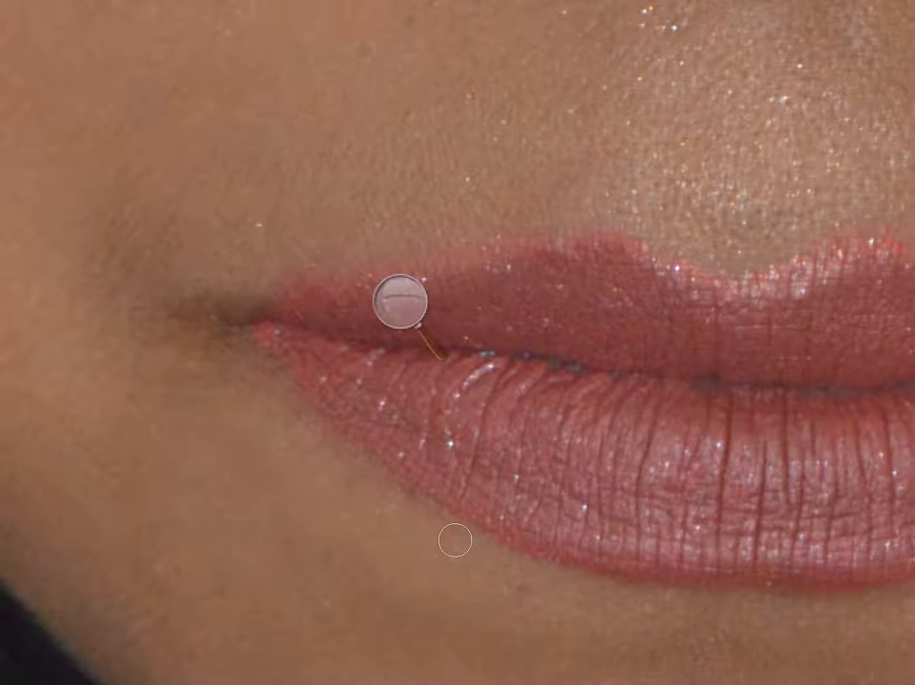
Return the screen magnification to 100% and heal the small dark spots on the nose and on the cheek below the left-hand eye.
click(400, 302)
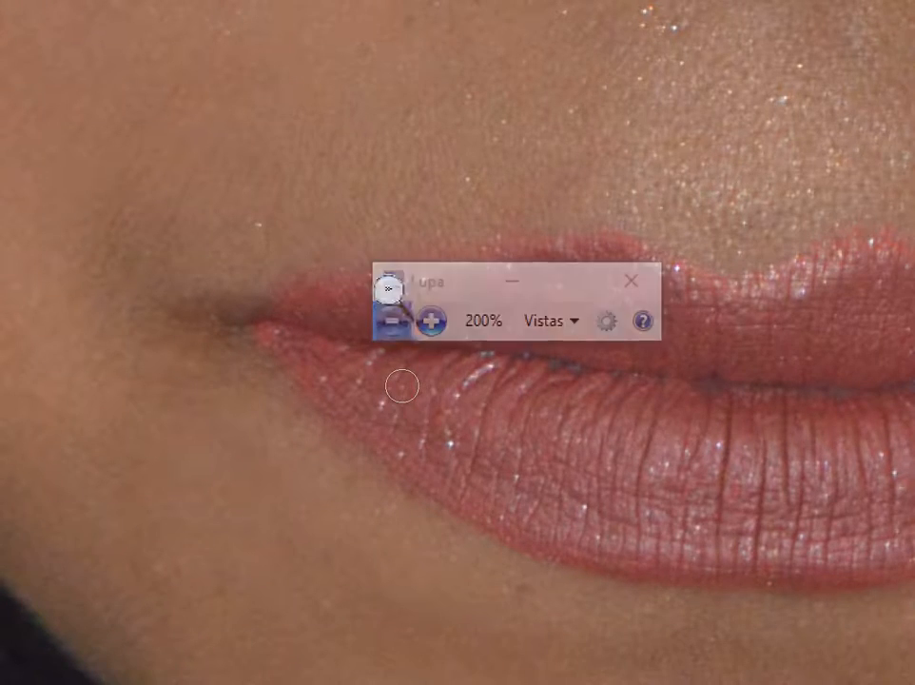
click(391, 321)
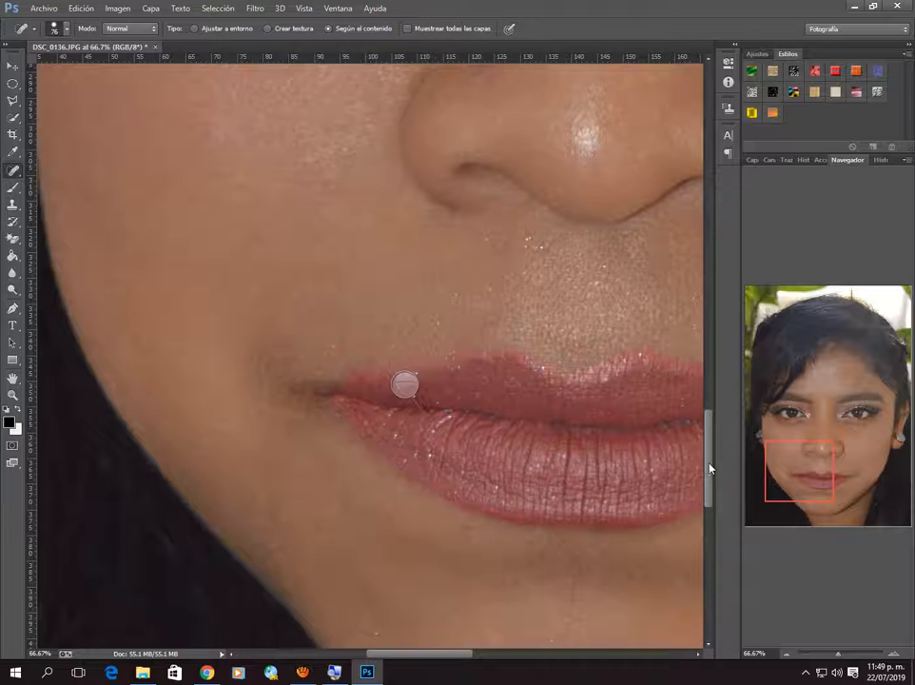
drag(710, 466, 707, 424)
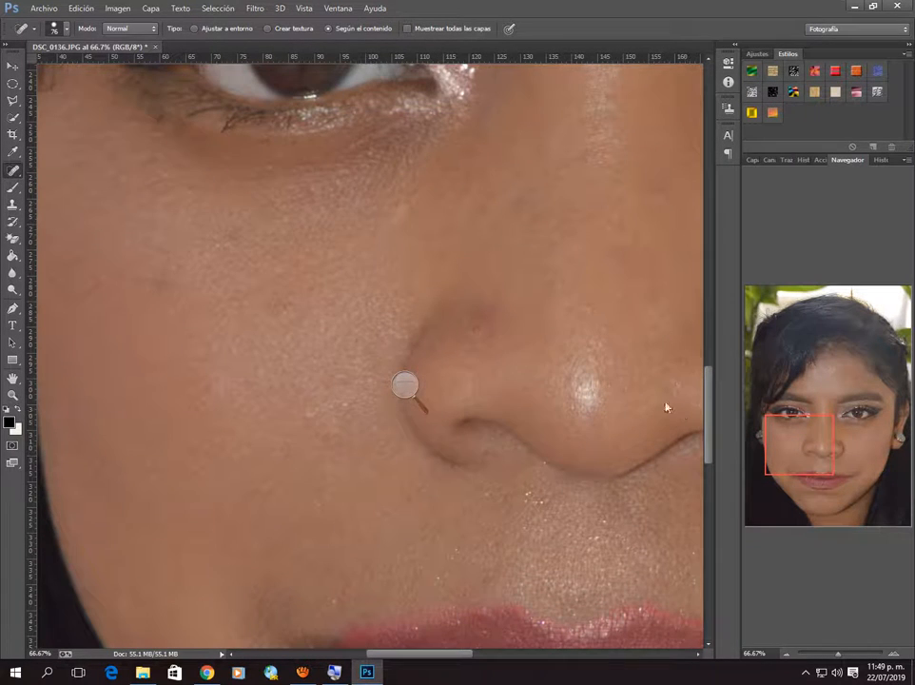
click(480, 329)
drag(707, 411, 709, 399)
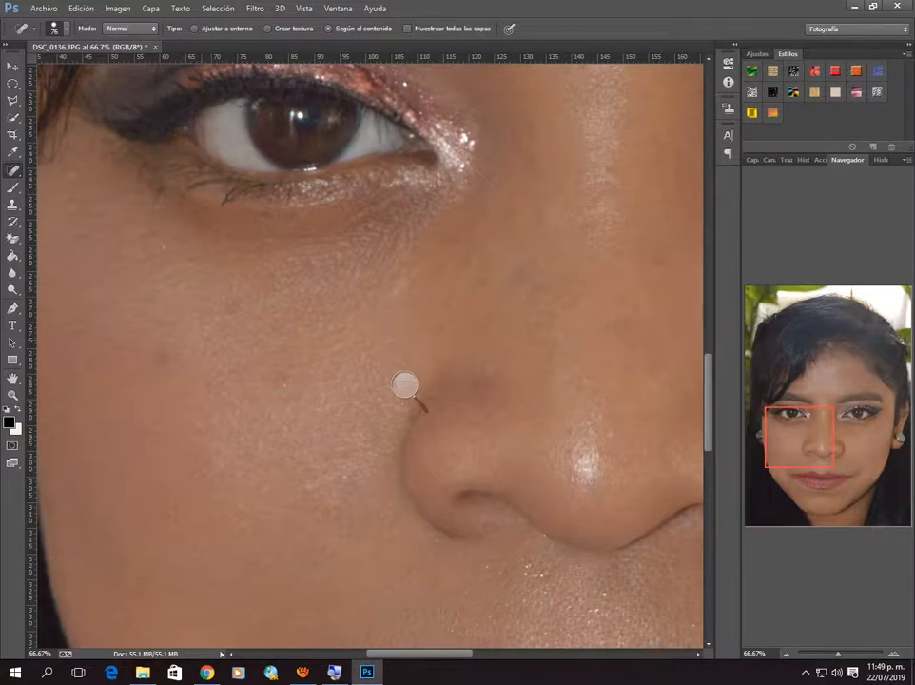
click(161, 354)
click(663, 269)
Heal the marks just above the right-hand corner of the mouth with the Spot Healing Brush.
mouse_move(708, 392)
mouse_down()
mouse_move(705, 443)
mouse_move(706, 374)
mouse_up()
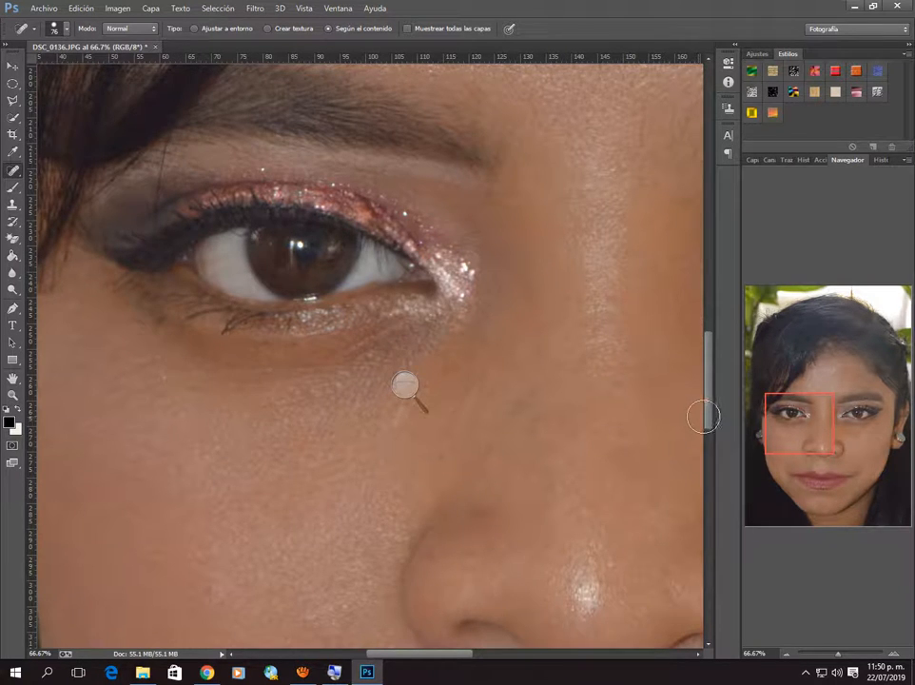
drag(706, 415, 704, 373)
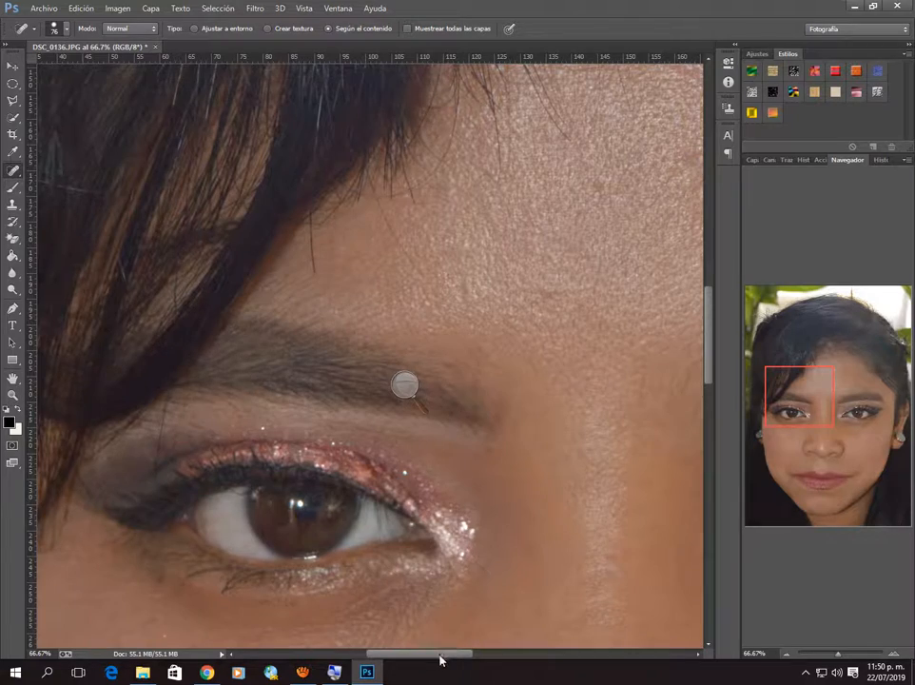
drag(440, 653, 526, 663)
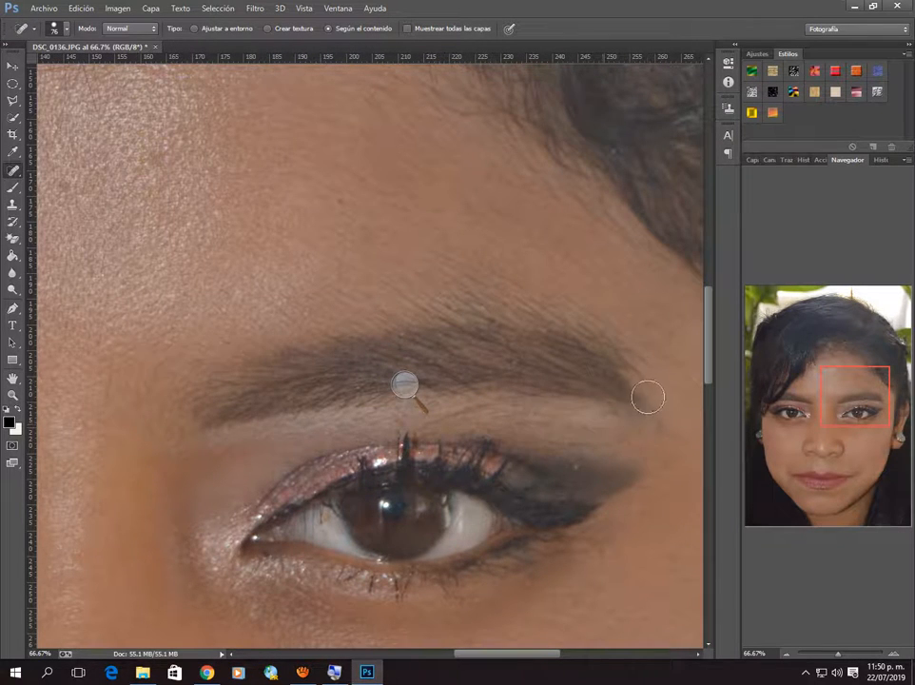
drag(708, 374, 707, 476)
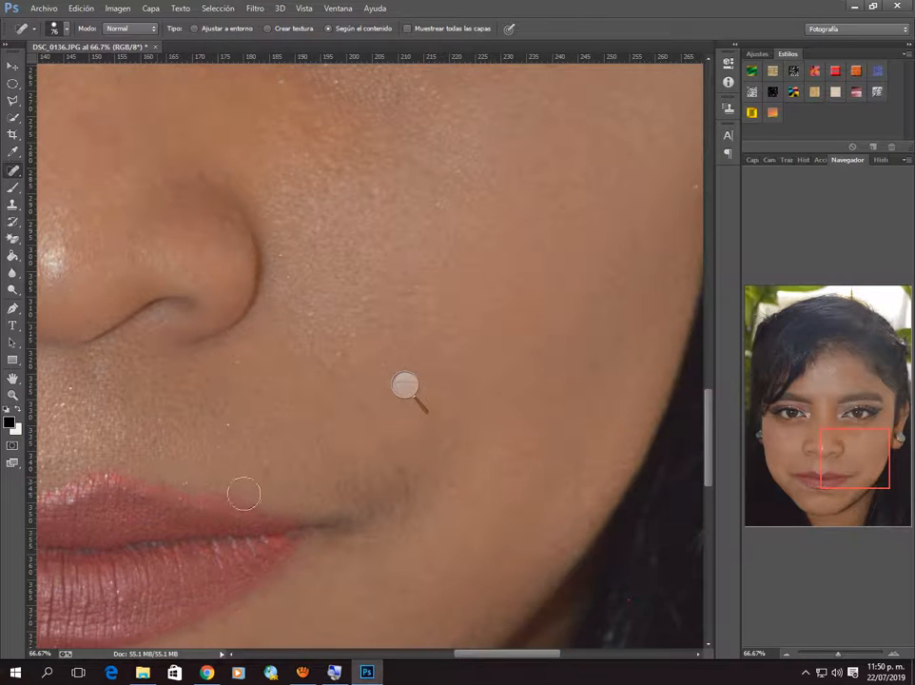
click(324, 492)
click(360, 496)
Heal the small blemishes on the right-hand cheek beside the nose and below the inner corner of the eye.
drag(711, 421, 706, 405)
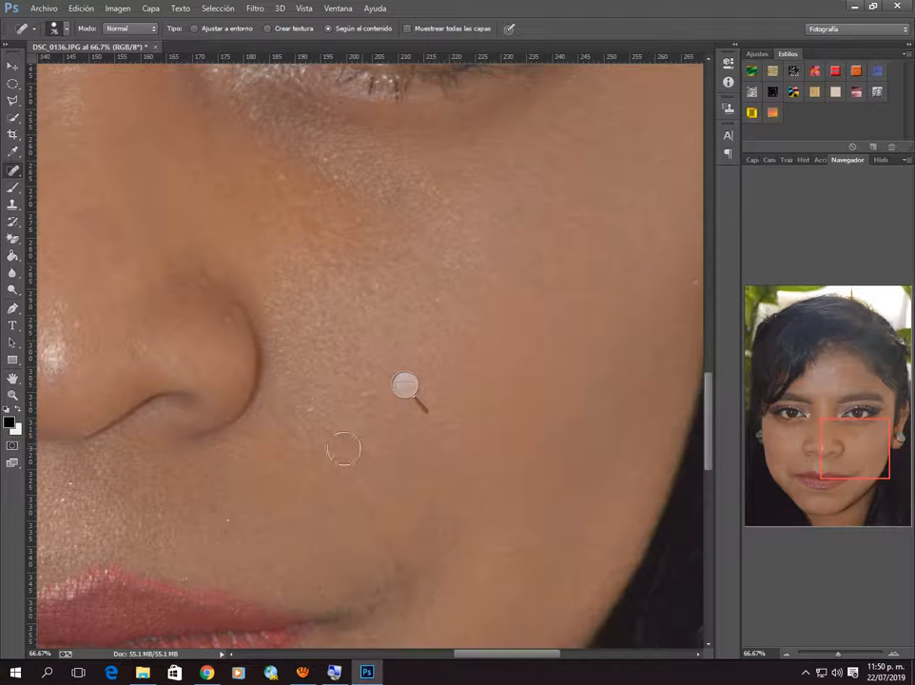
click(312, 411)
click(372, 280)
click(288, 180)
Switch to the Move tool and zoom the image out to 16.67% to show the whole portrait.
click(405, 384)
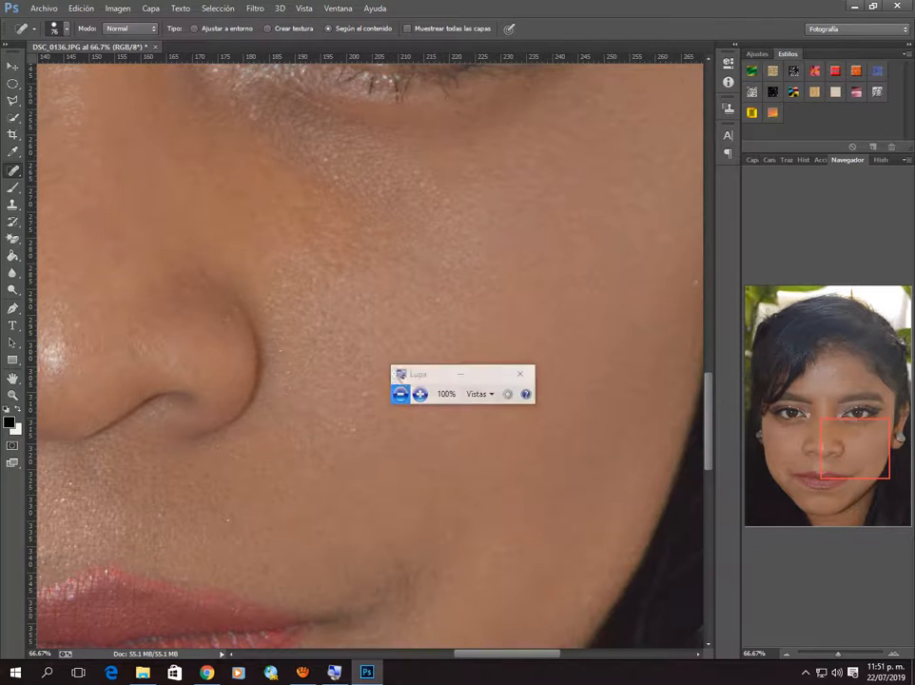
click(420, 394)
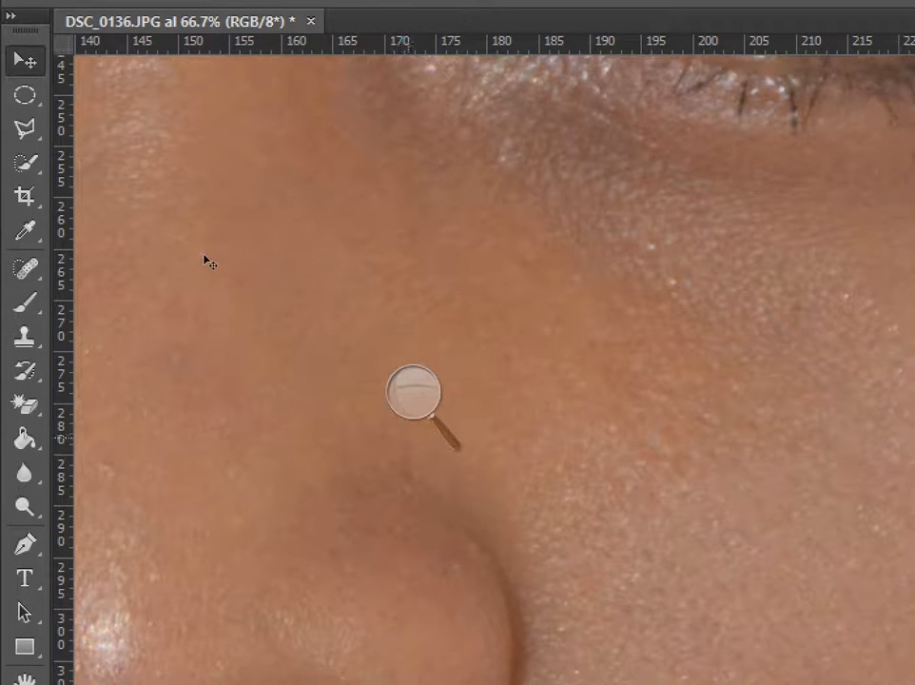
click(413, 391)
click(404, 411)
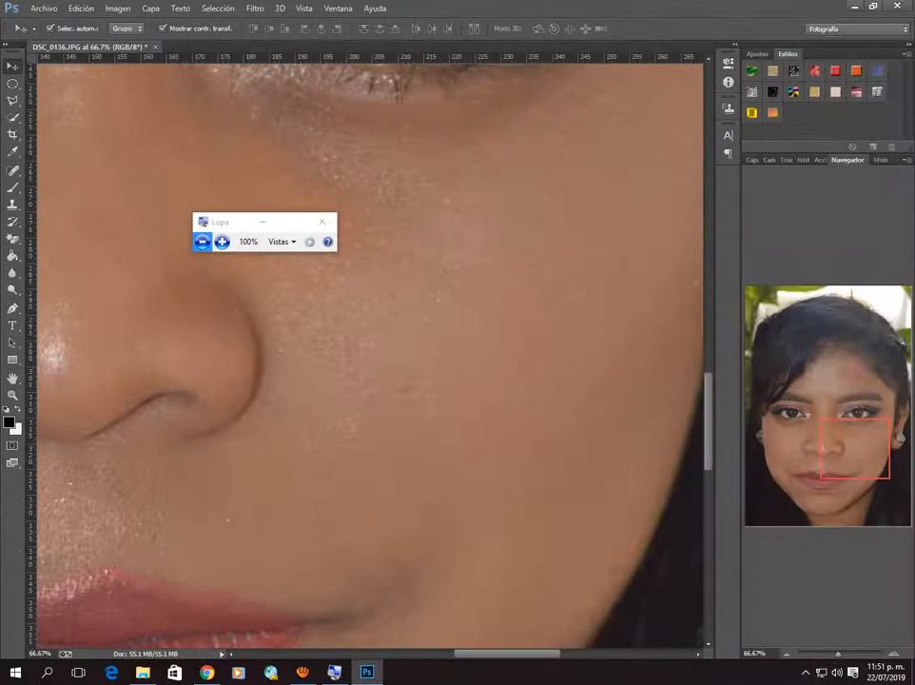
click(787, 655)
click(786, 654)
click(787, 655)
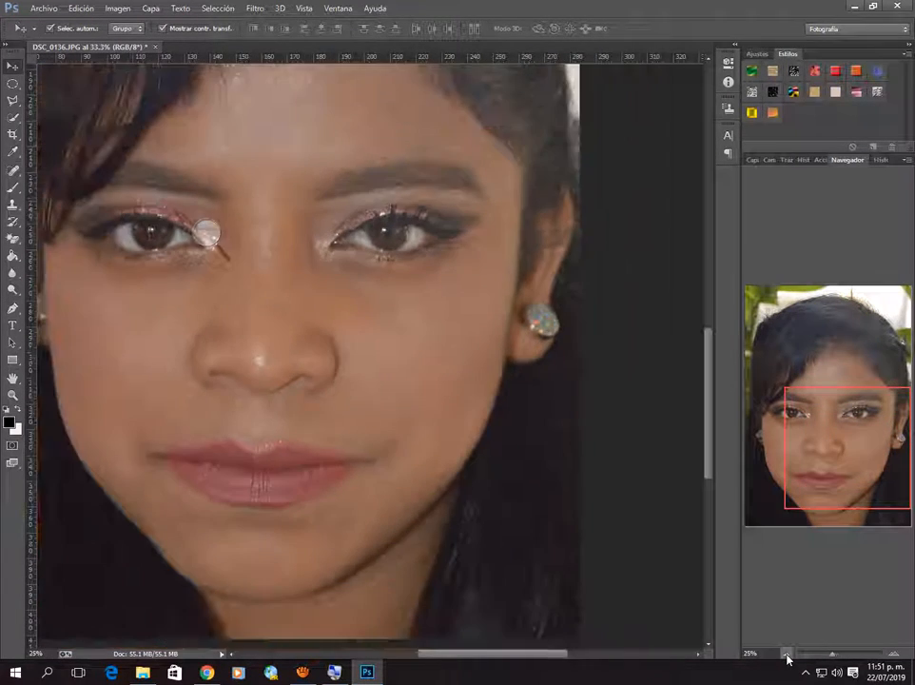
click(787, 655)
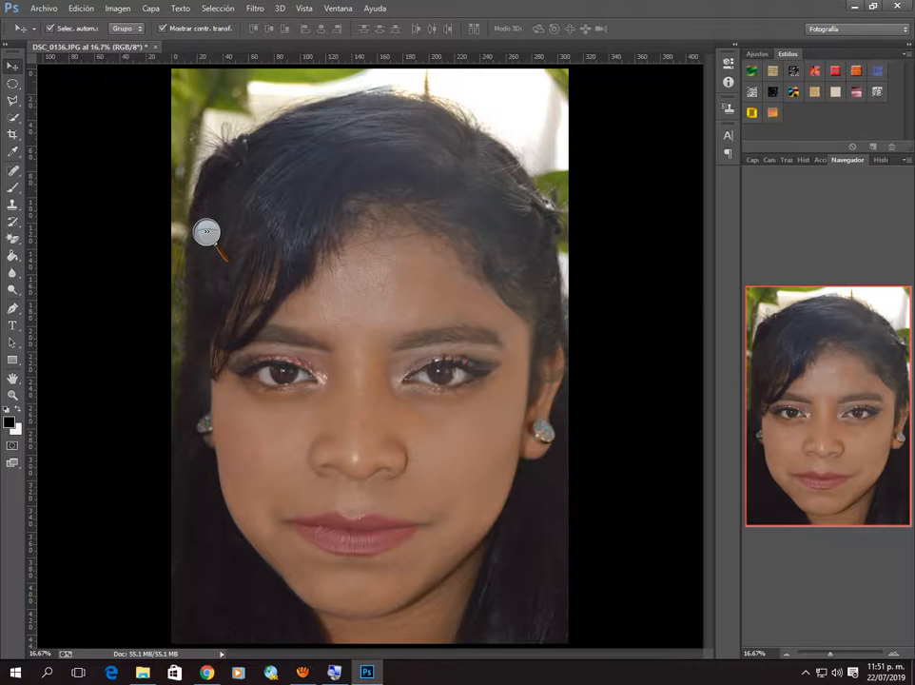
click(206, 232)
click(220, 241)
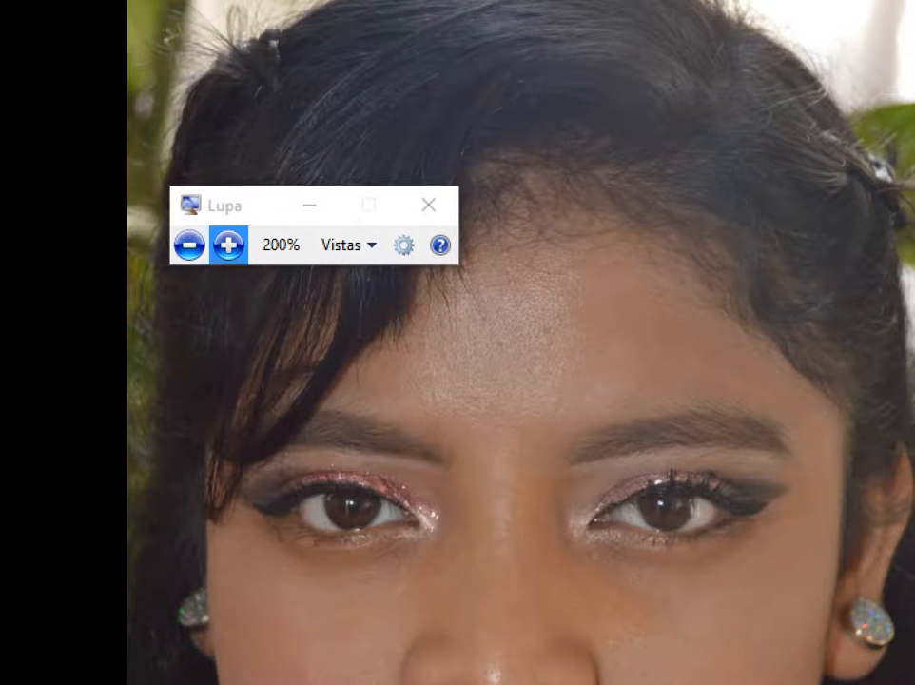
click(189, 245)
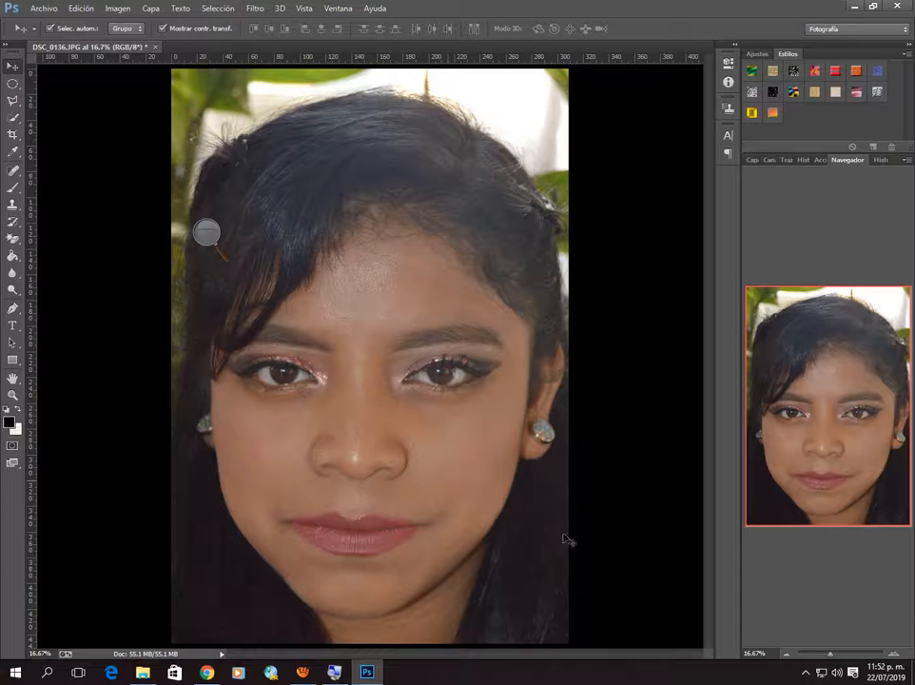
click(304, 673)
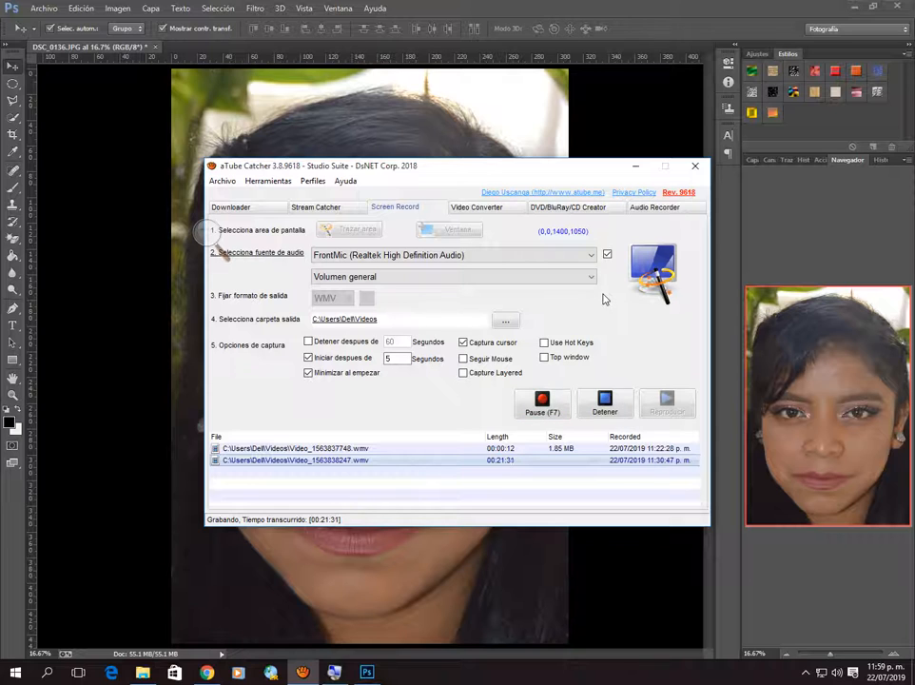
click(634, 168)
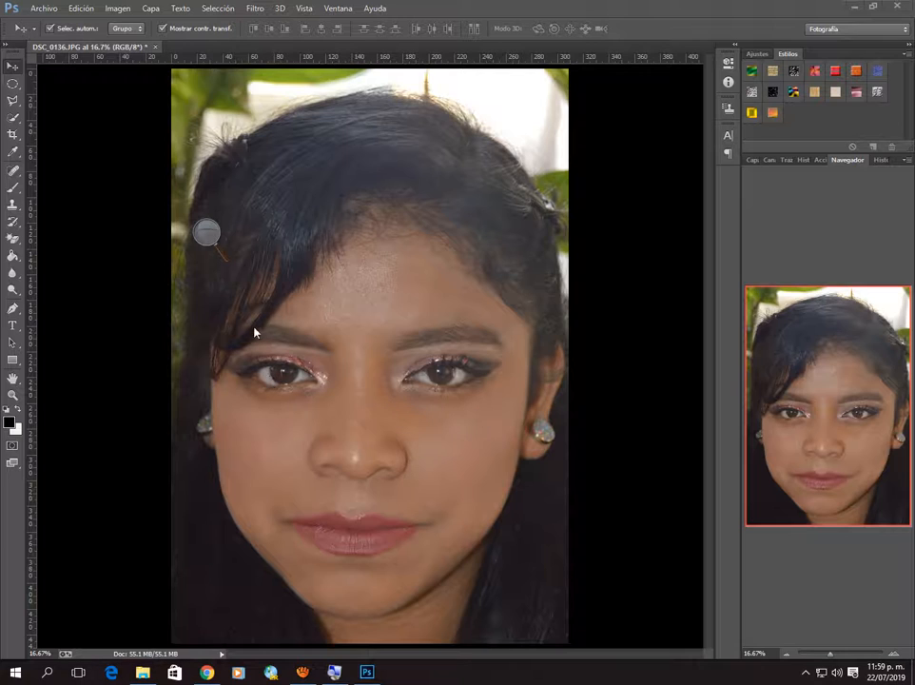
Open the portrait in the Camera Raw filter and return the screen magnification to 100%.
click(207, 232)
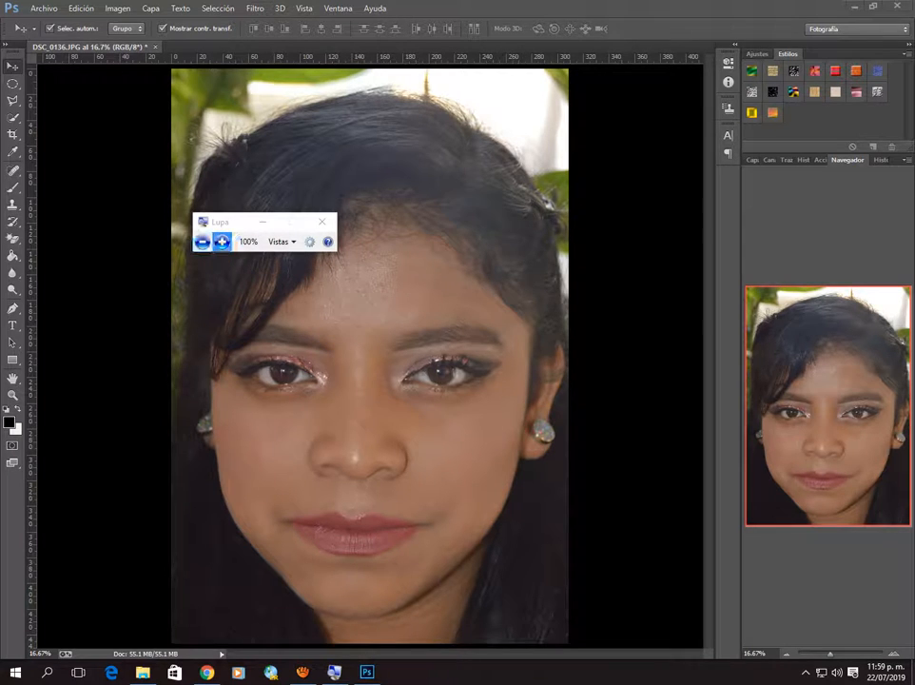
click(219, 241)
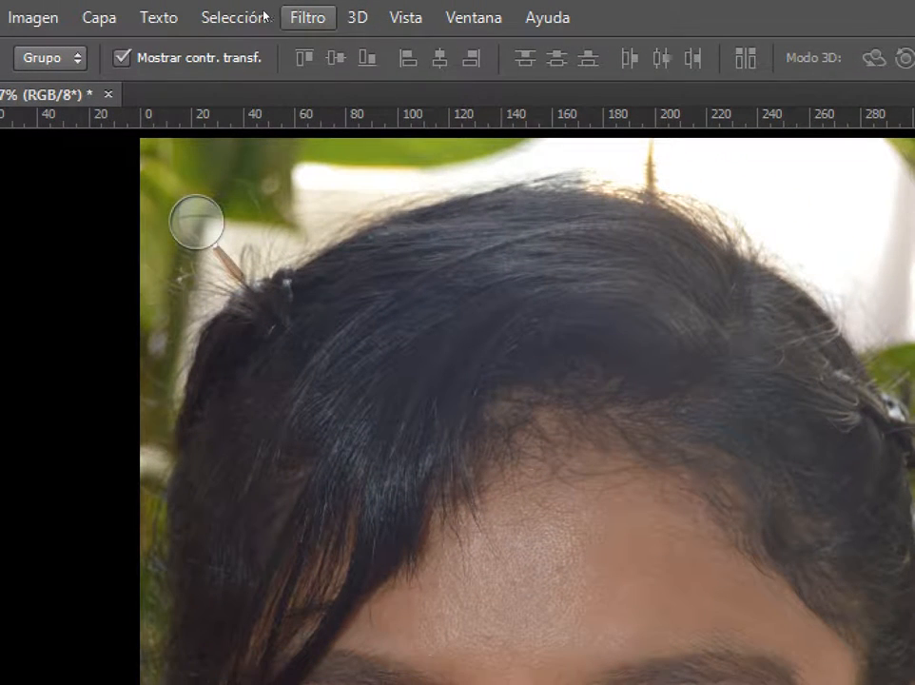
click(307, 17)
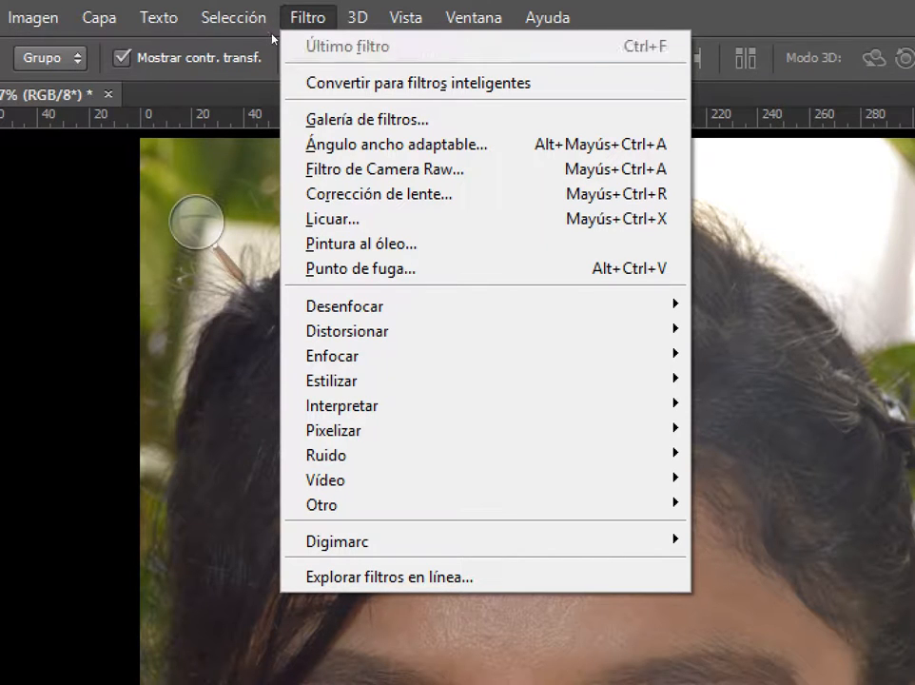
key(Down)
key(Down)
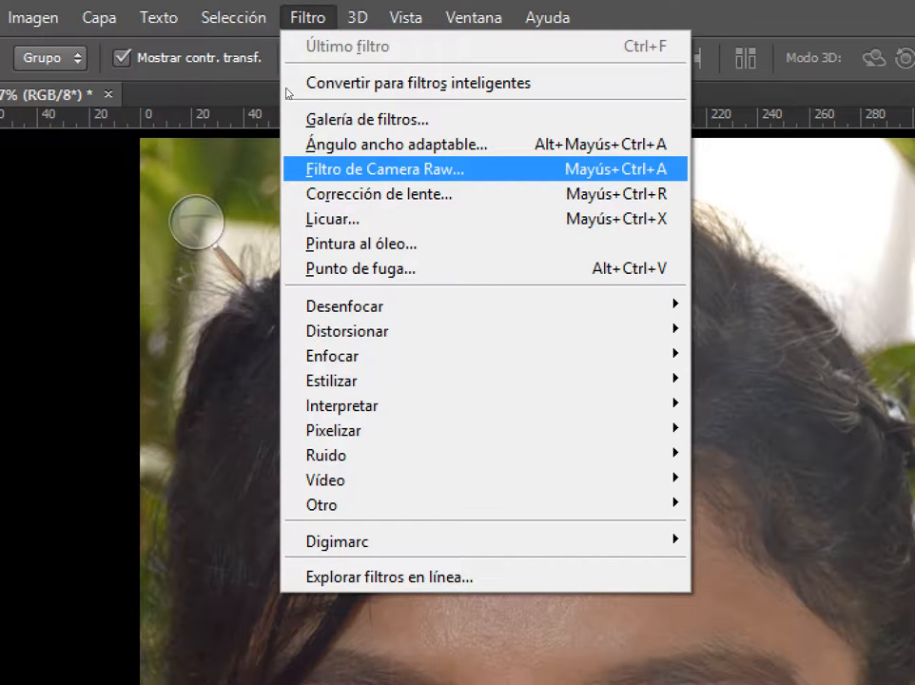
key(Return)
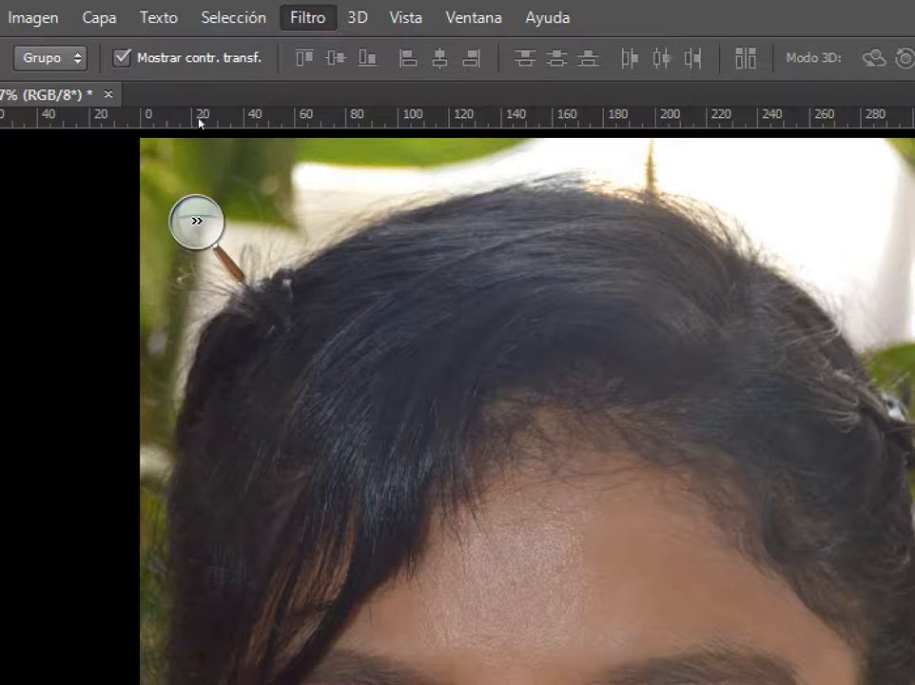
click(196, 221)
click(188, 239)
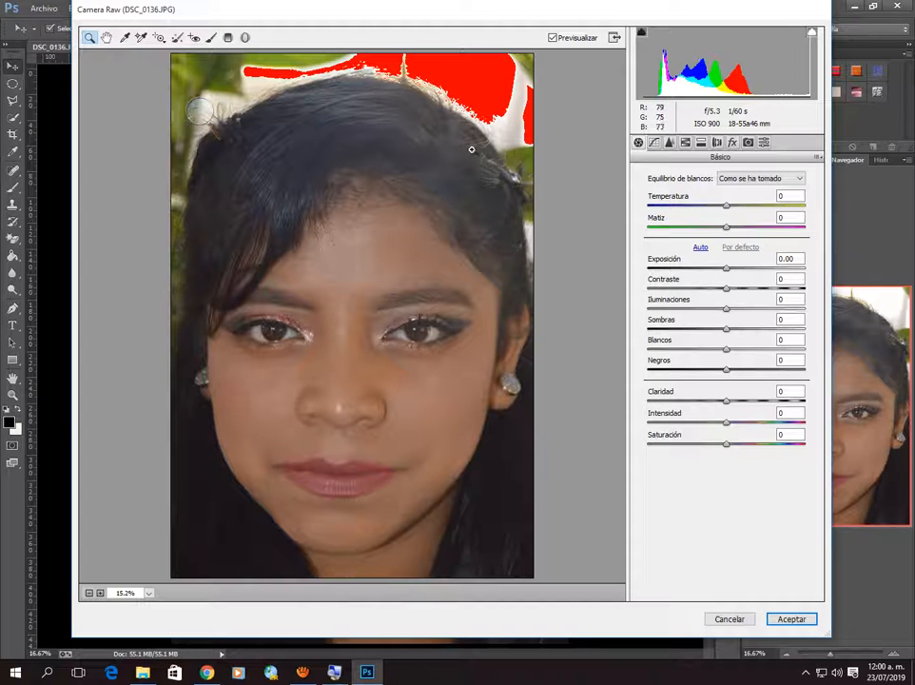
Magnify the screen to 200% and activate the Hand tool in the Camera Raw filter.
key(super+plus)
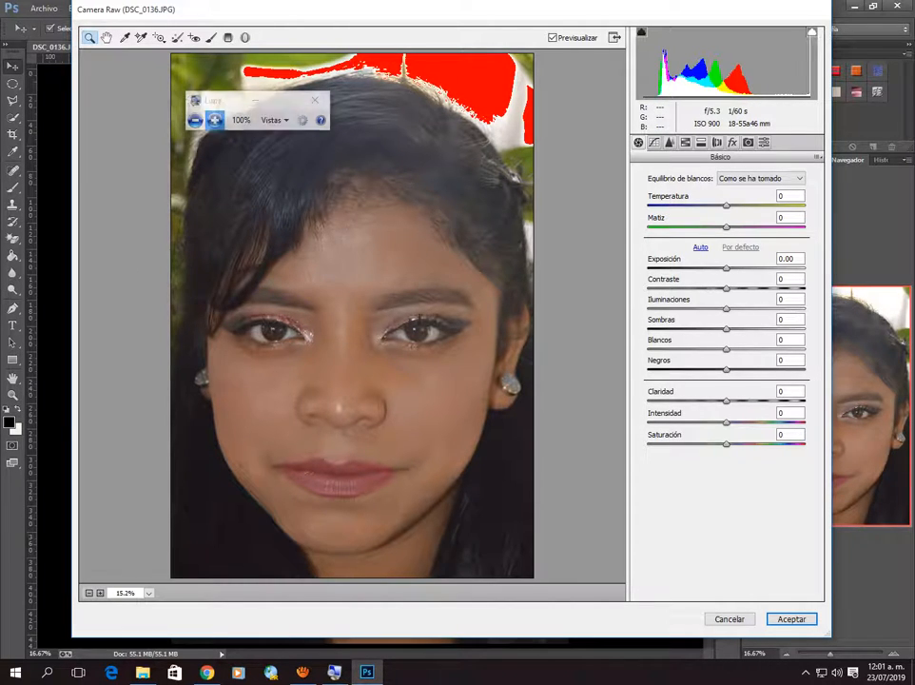
click(212, 119)
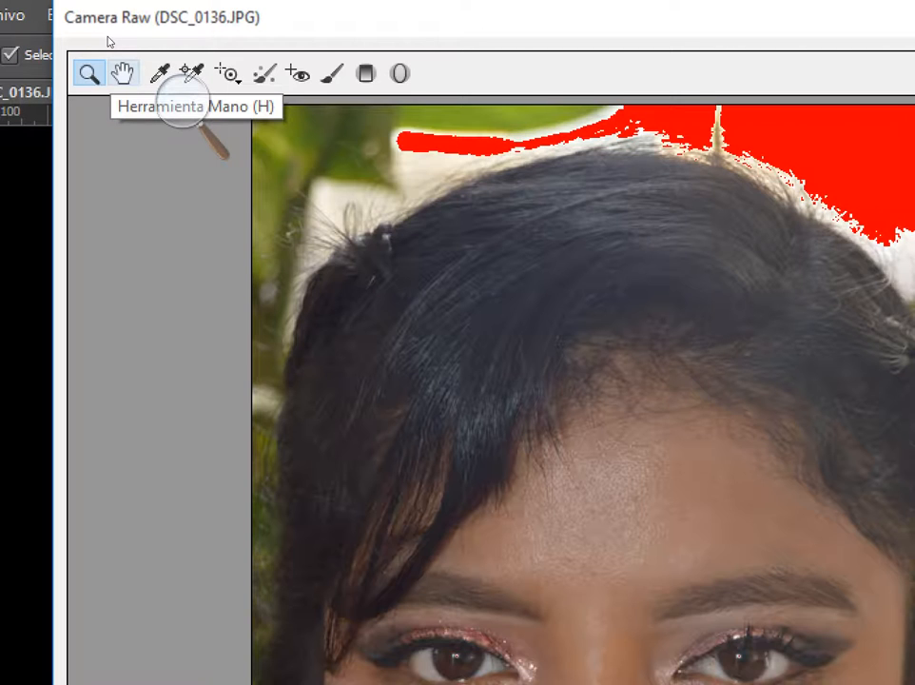
key(h)
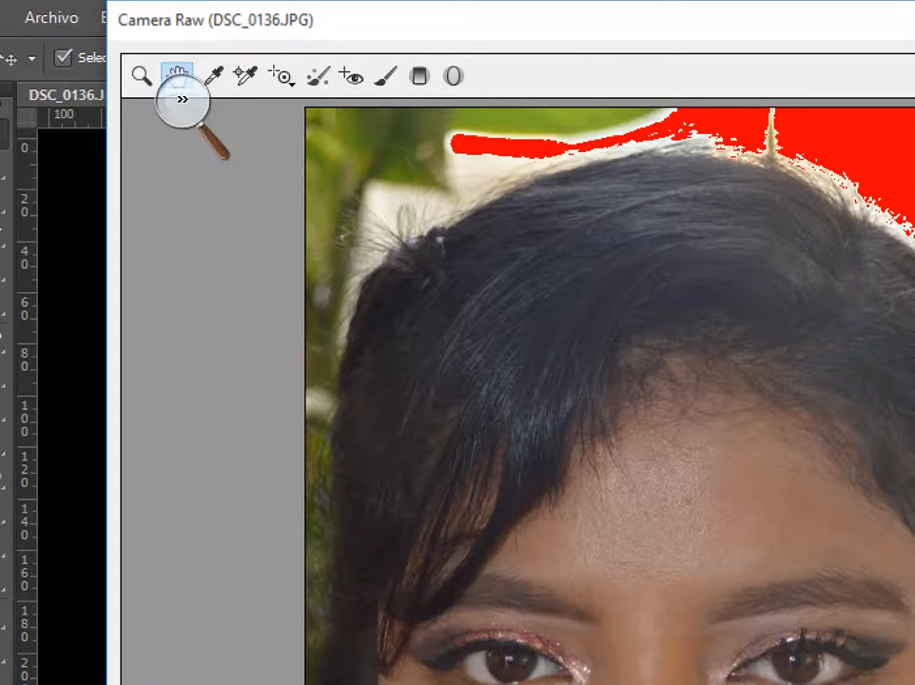
click(183, 101)
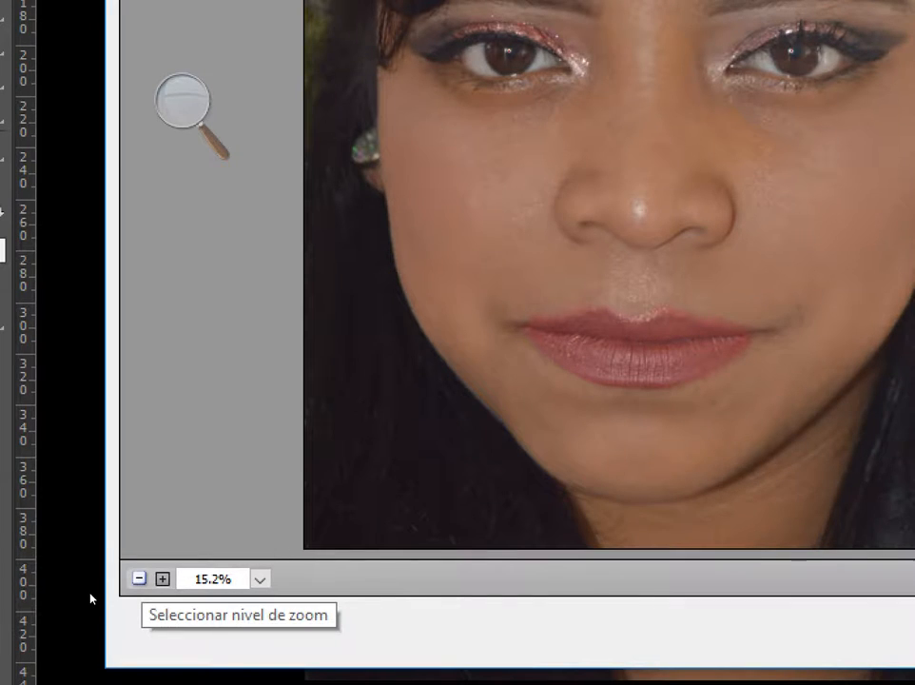
Try Camera Raw preview zooms of 6.3% and 25%, return the screen magnification to 100%, and leave the preview at 12.5%.
click(139, 578)
click(139, 578)
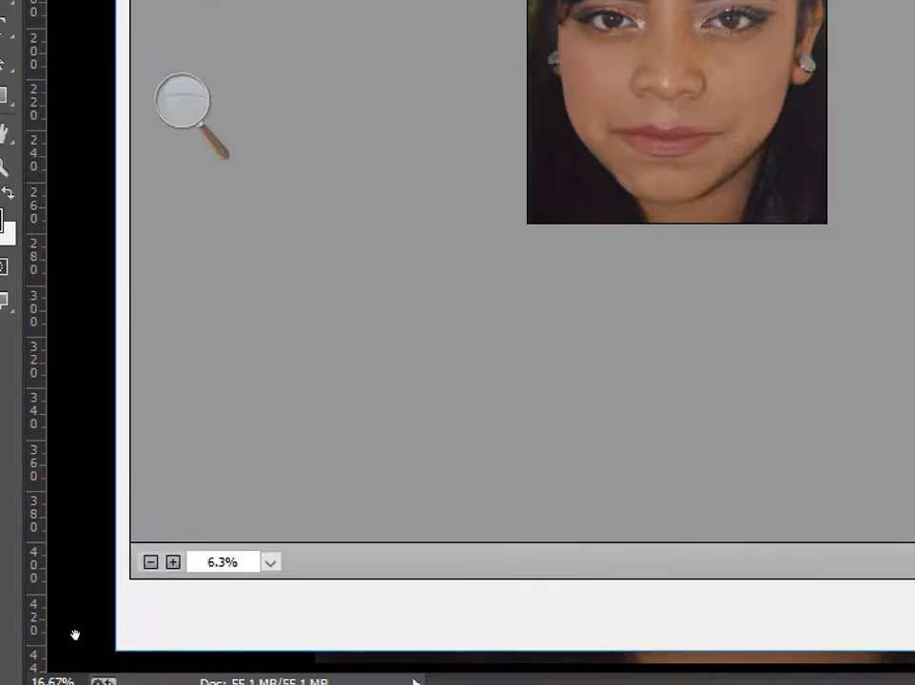
click(172, 561)
click(172, 561)
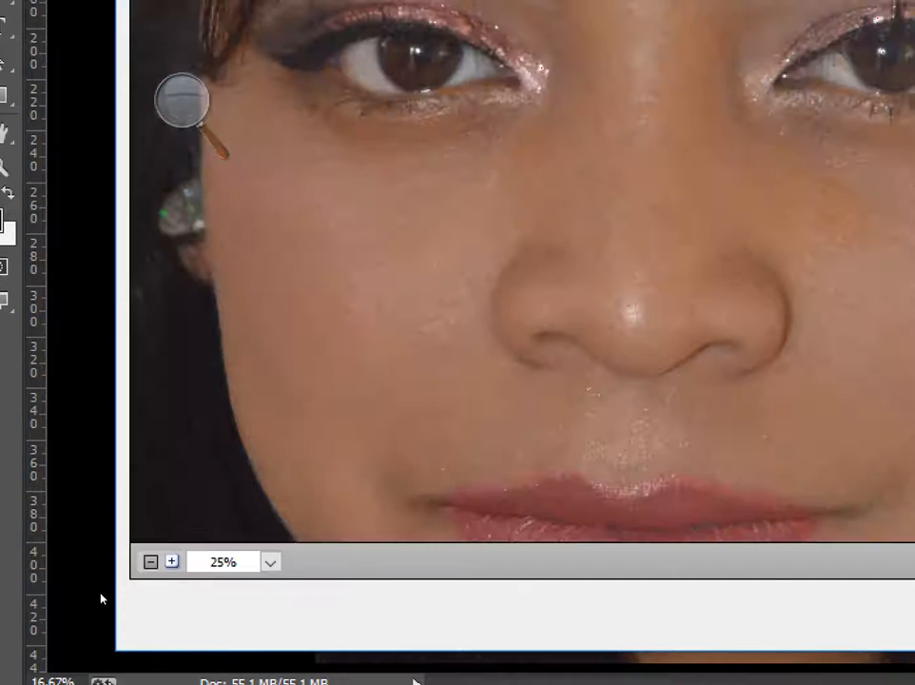
click(150, 561)
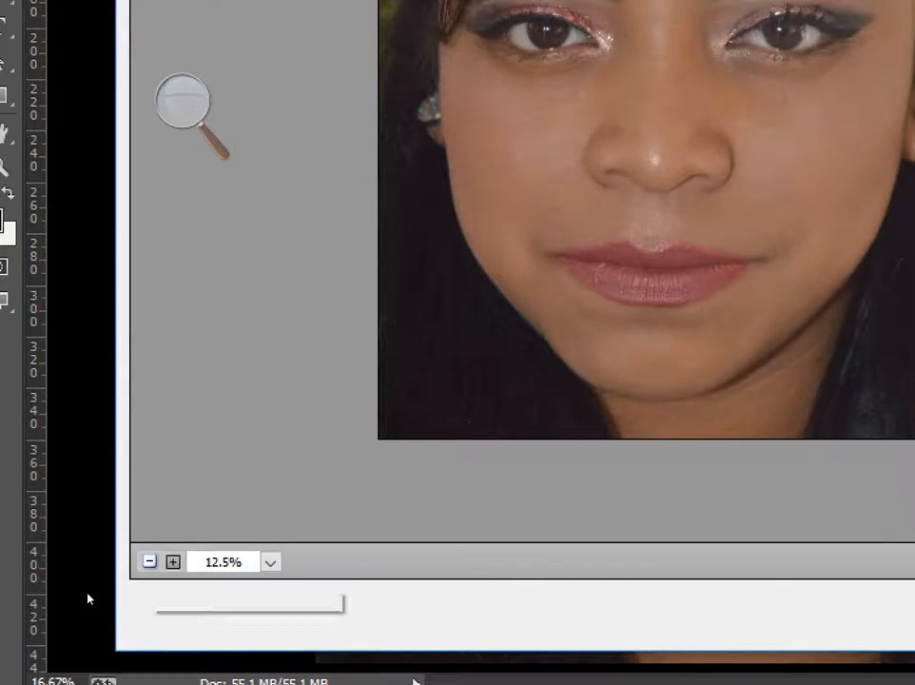
click(182, 100)
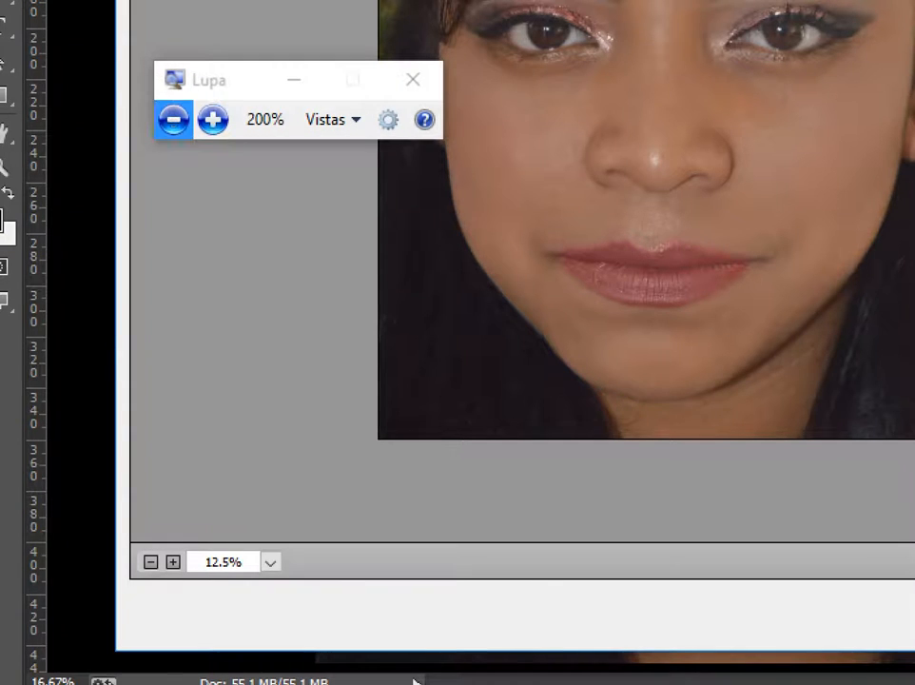
click(174, 121)
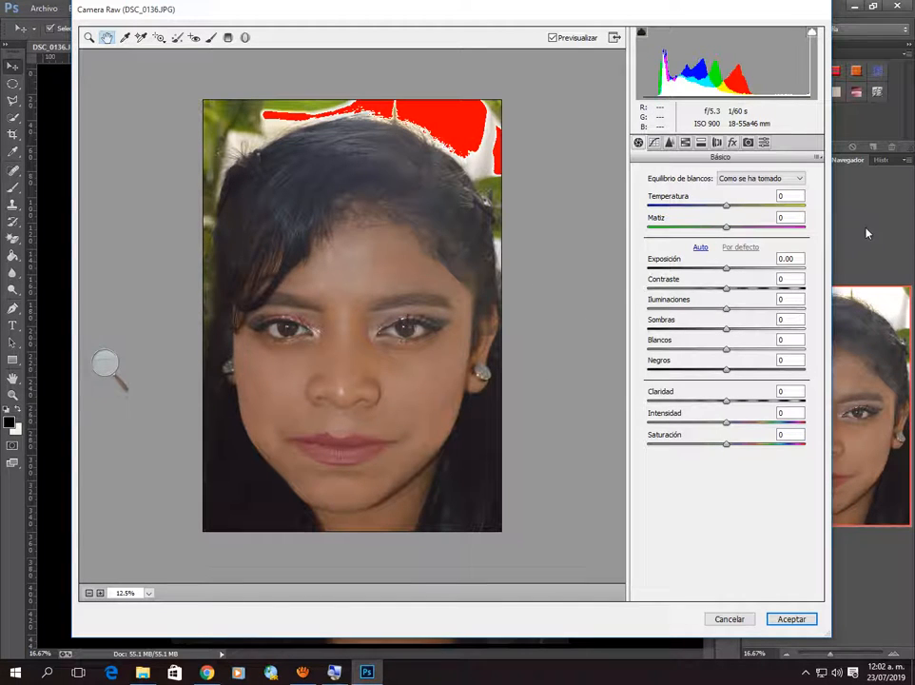
click(89, 593)
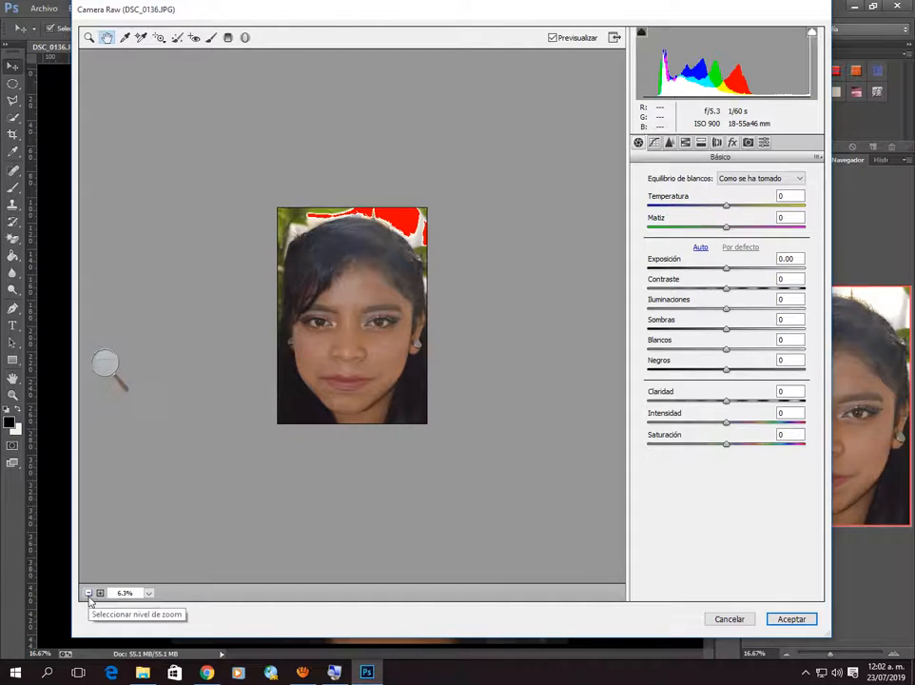
click(99, 593)
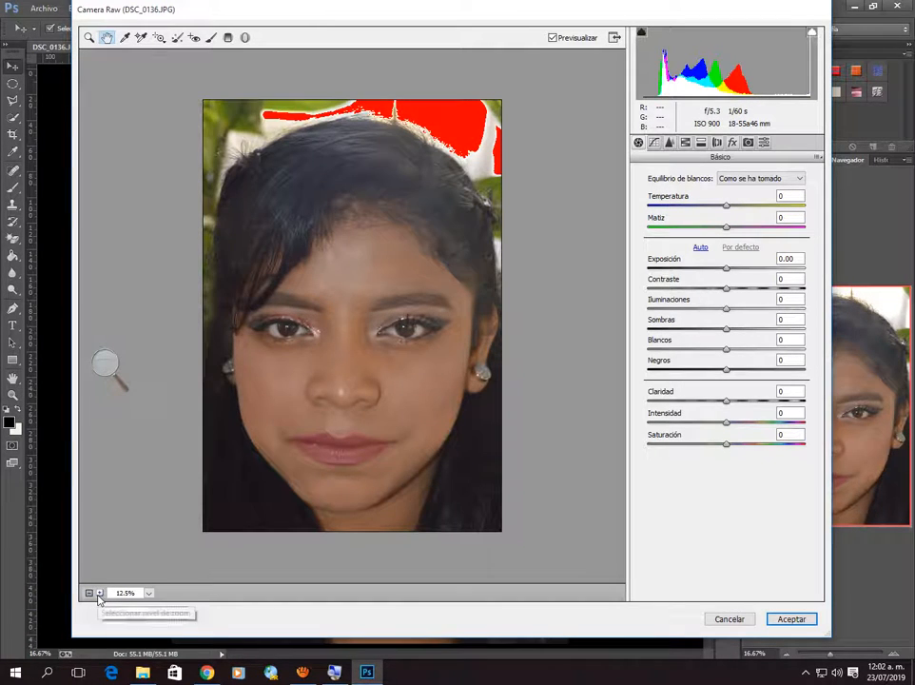
Magnify the screen to 200% and toggle the highlight clipping warning off and back on in the Camera Raw histogram.
click(102, 381)
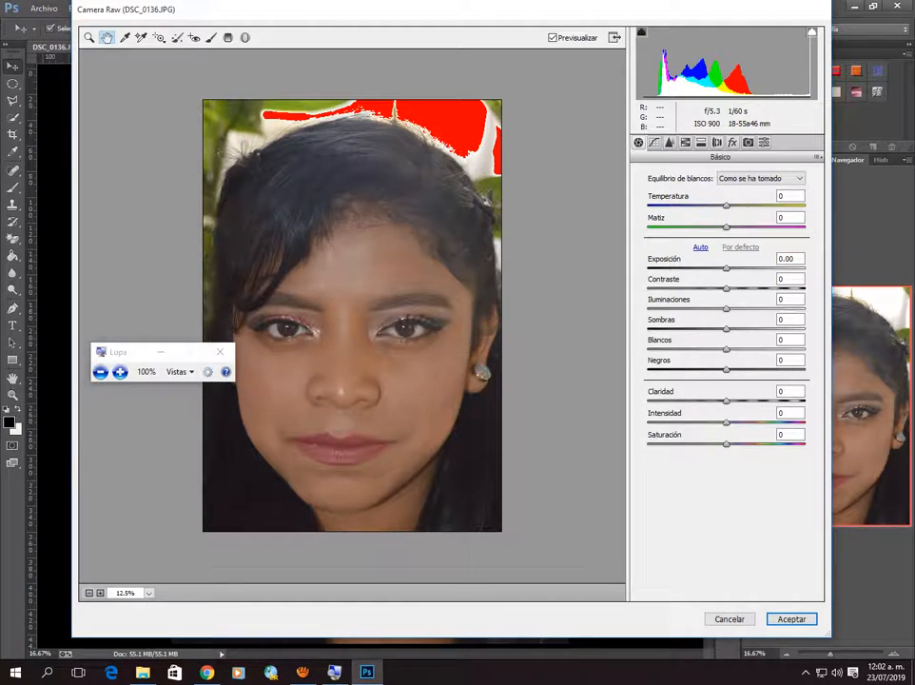
click(120, 371)
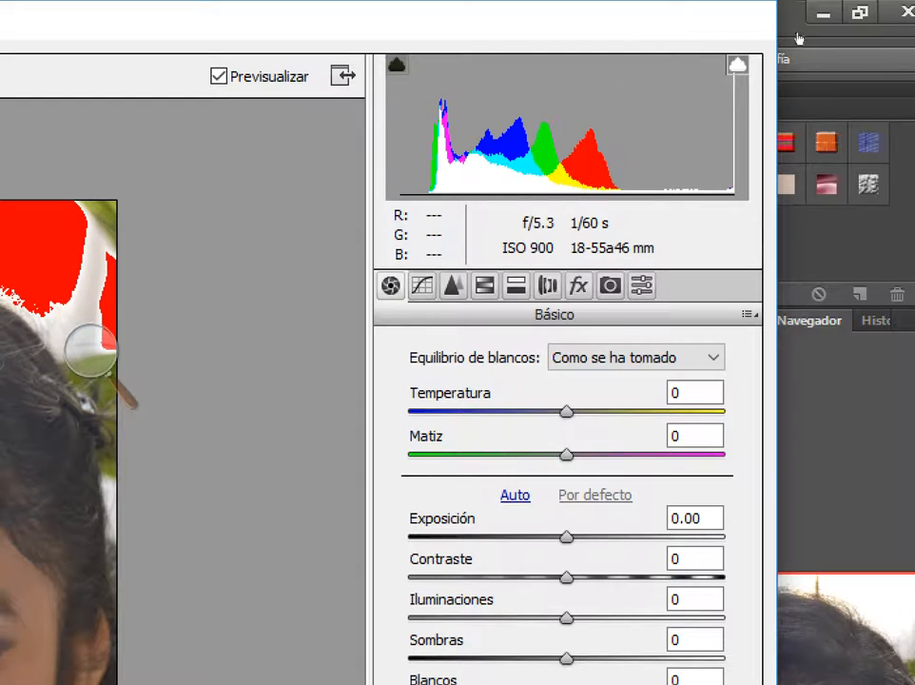
key(o)
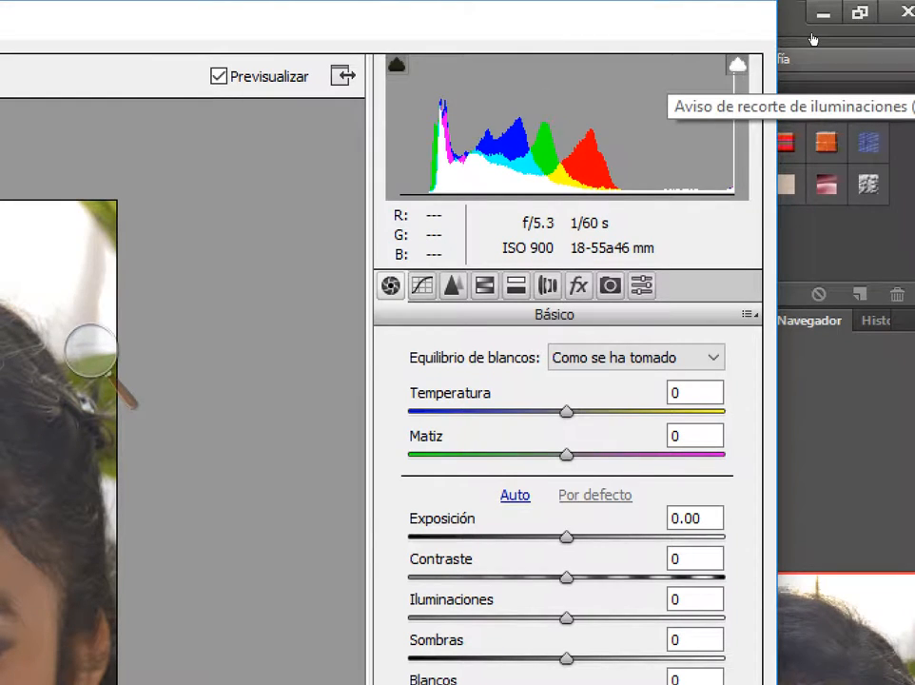
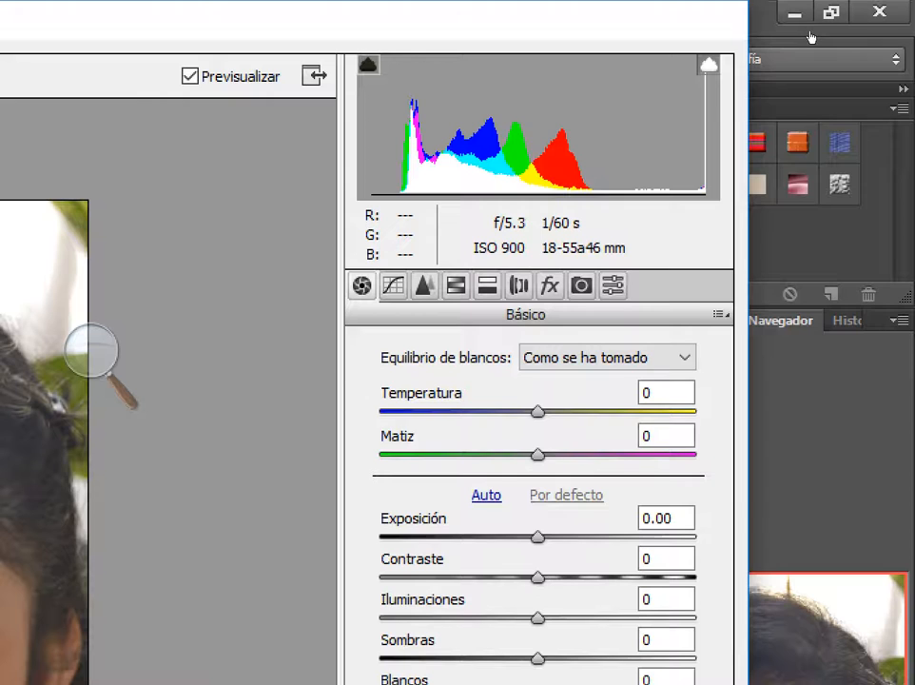
click(709, 66)
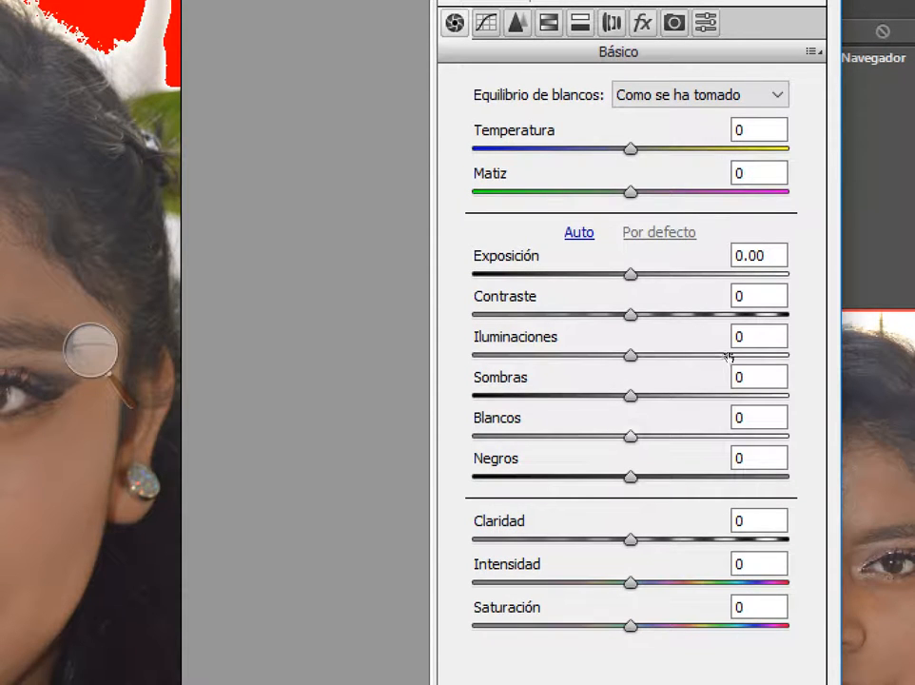
Return the screen magnification to 100%, inspect the portrait at 25% preview zoom, and set the preview back to 12.5%.
click(90, 350)
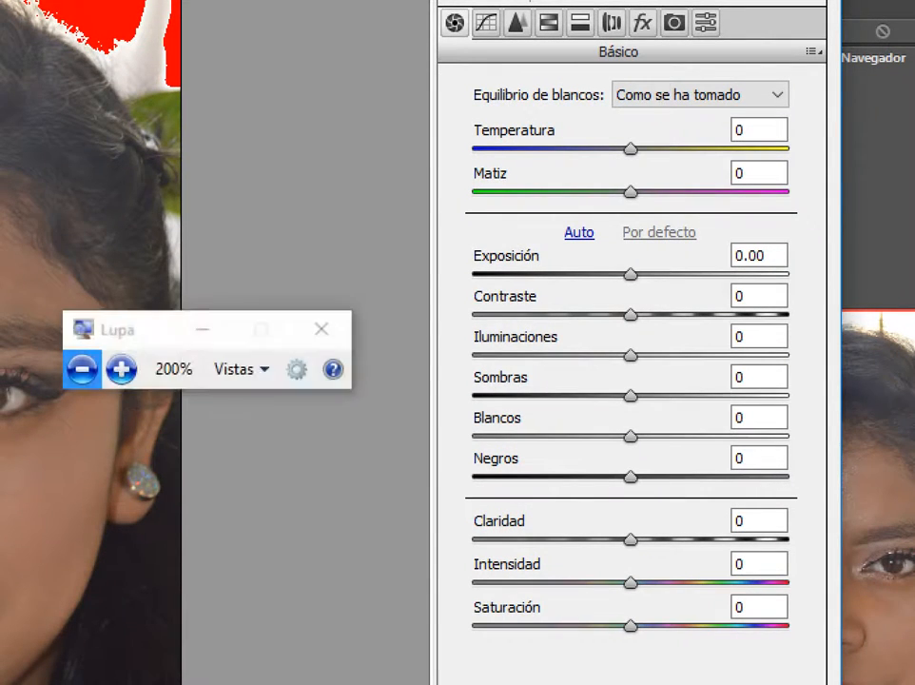
click(82, 368)
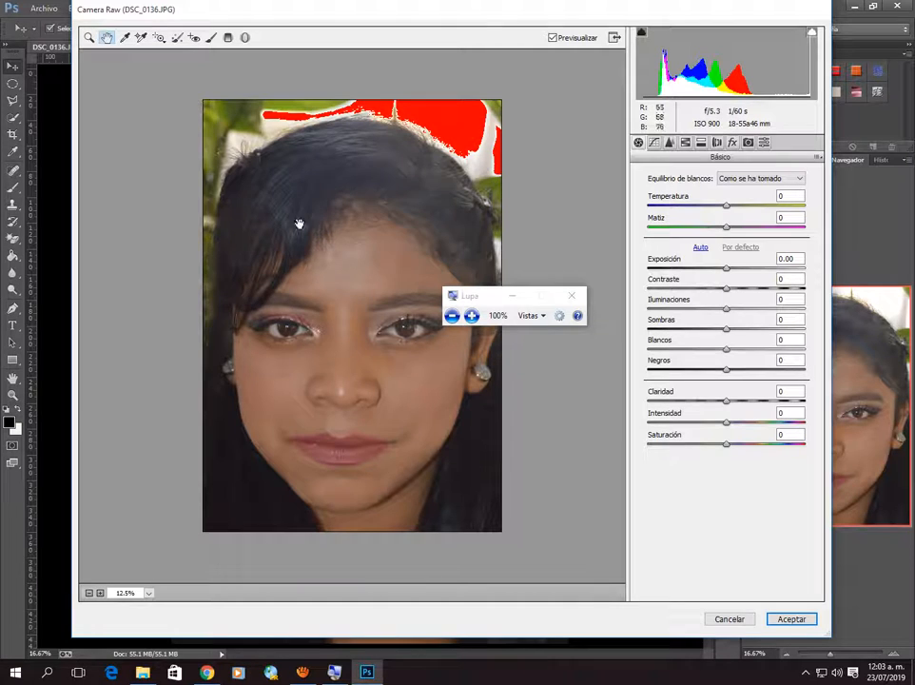
click(100, 593)
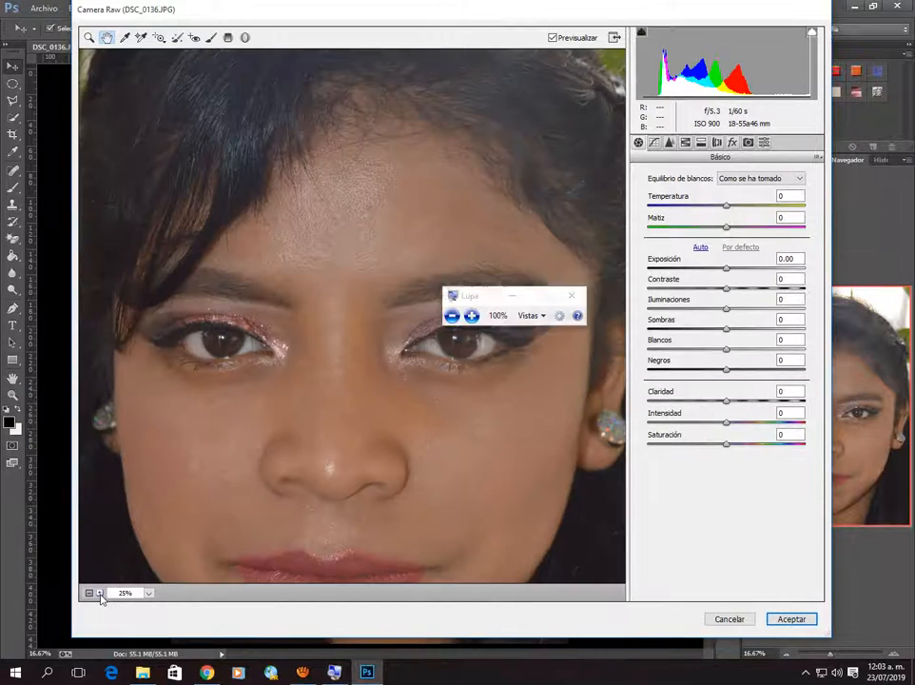
click(88, 592)
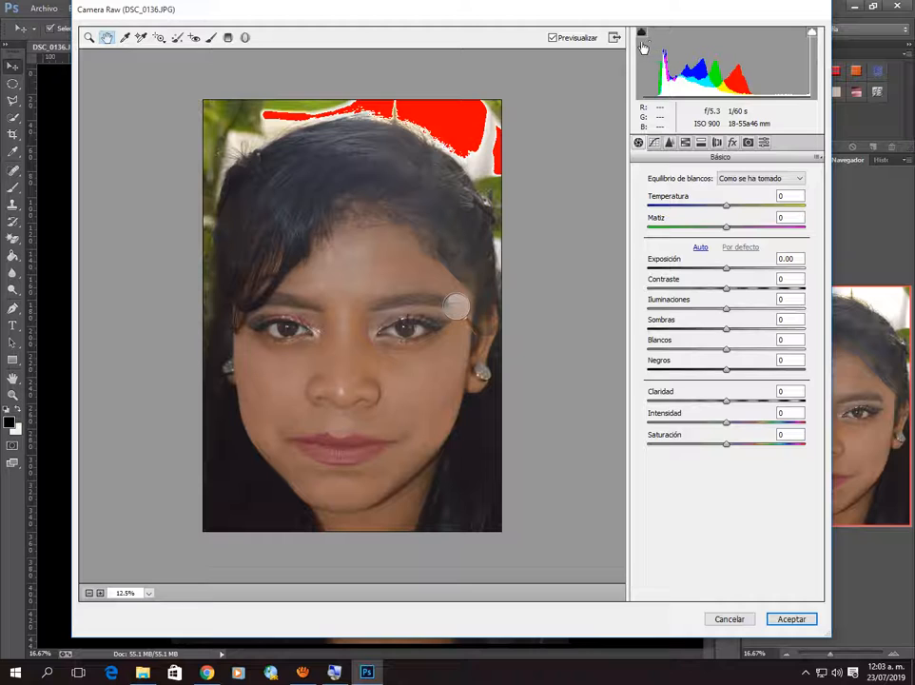
Look through the Camera Raw adjustment groups up to Ajustes preestablecidos and return to the Detalle settings.
click(456, 305)
click(470, 315)
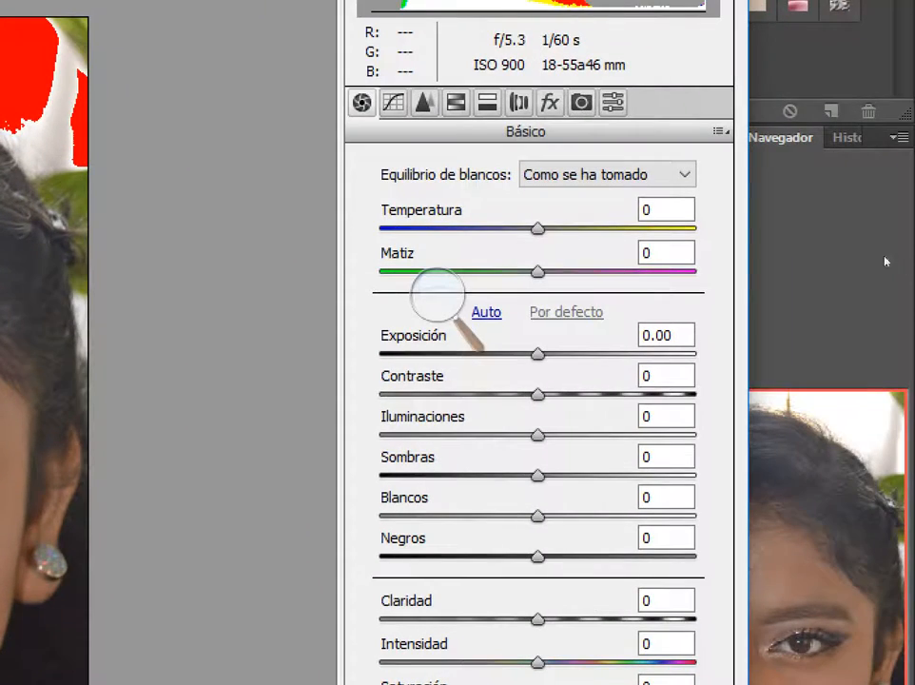
click(425, 102)
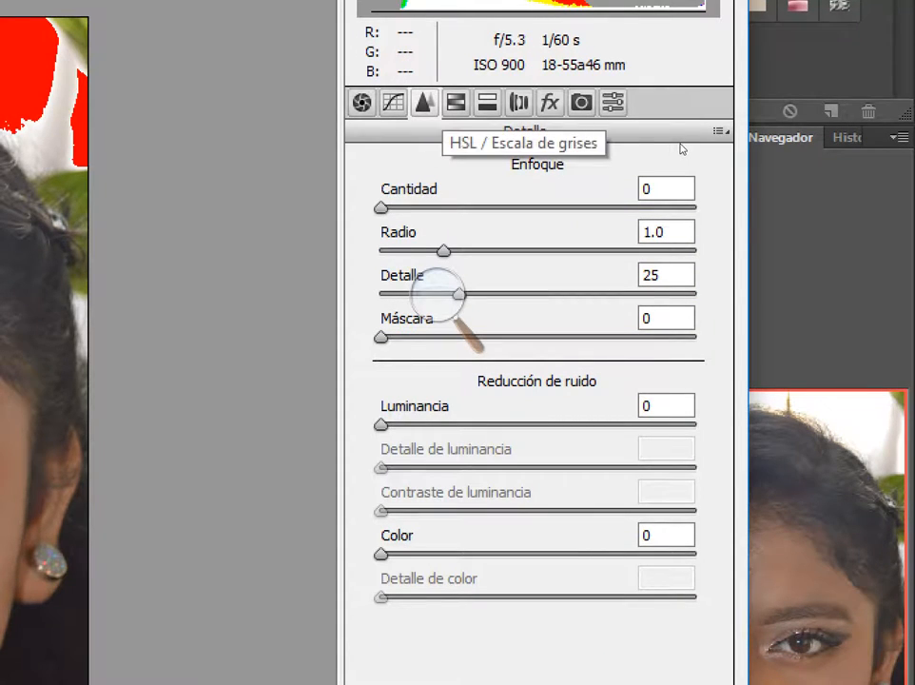
click(456, 103)
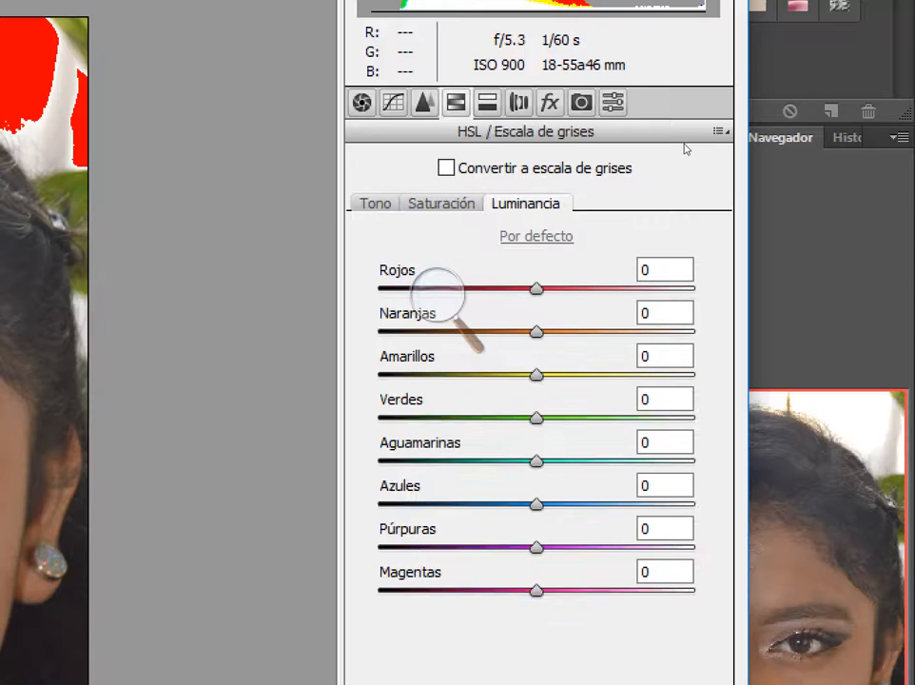
click(487, 103)
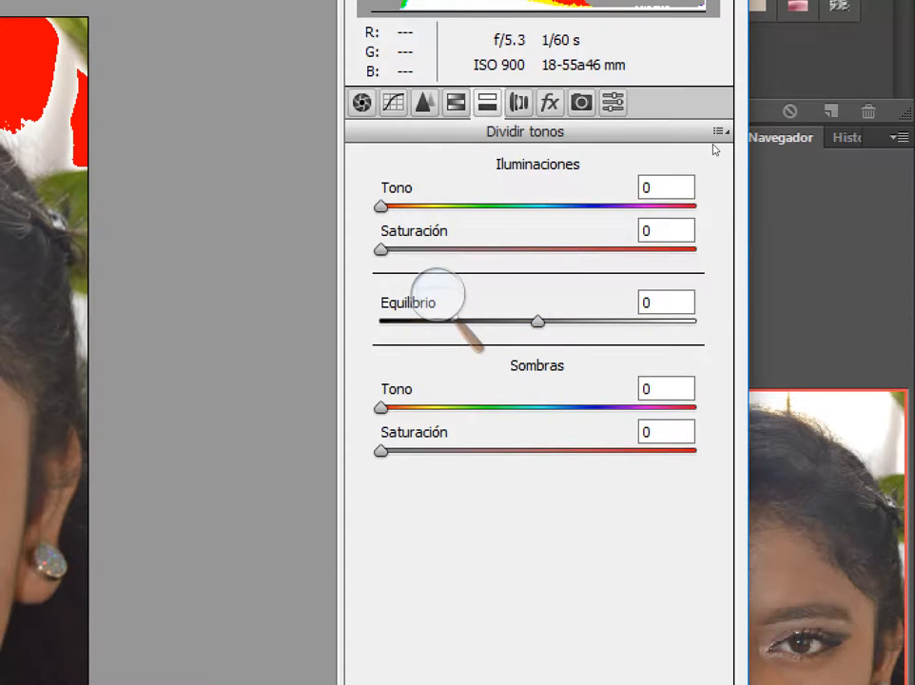
click(519, 103)
click(550, 103)
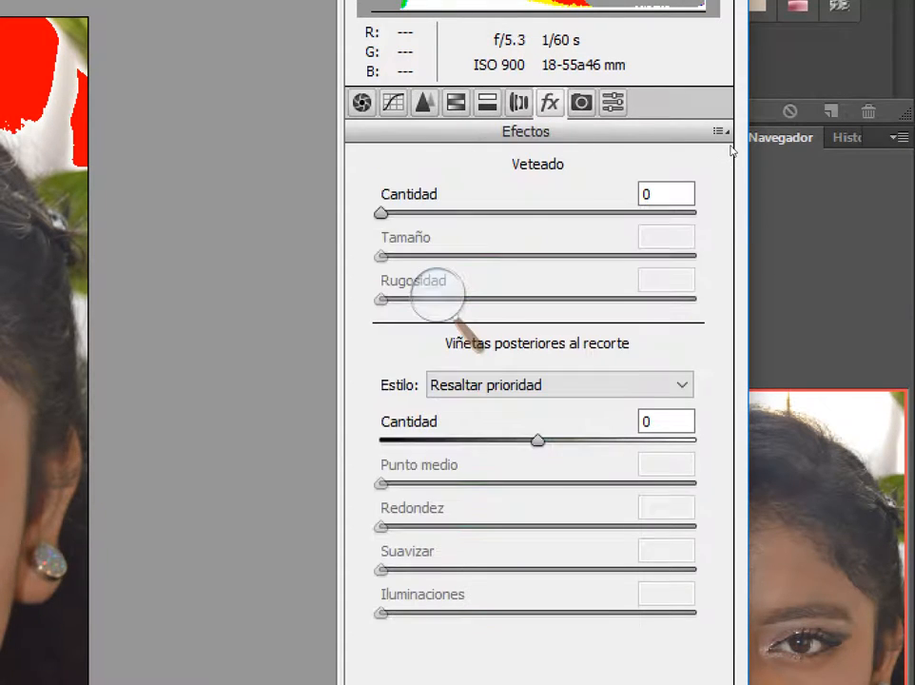
click(579, 105)
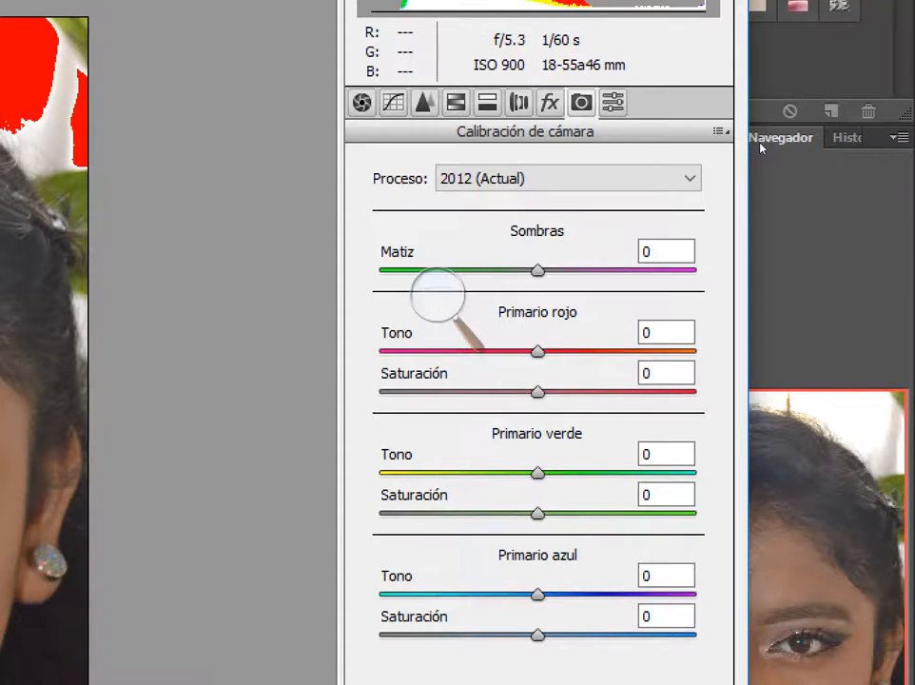
click(613, 103)
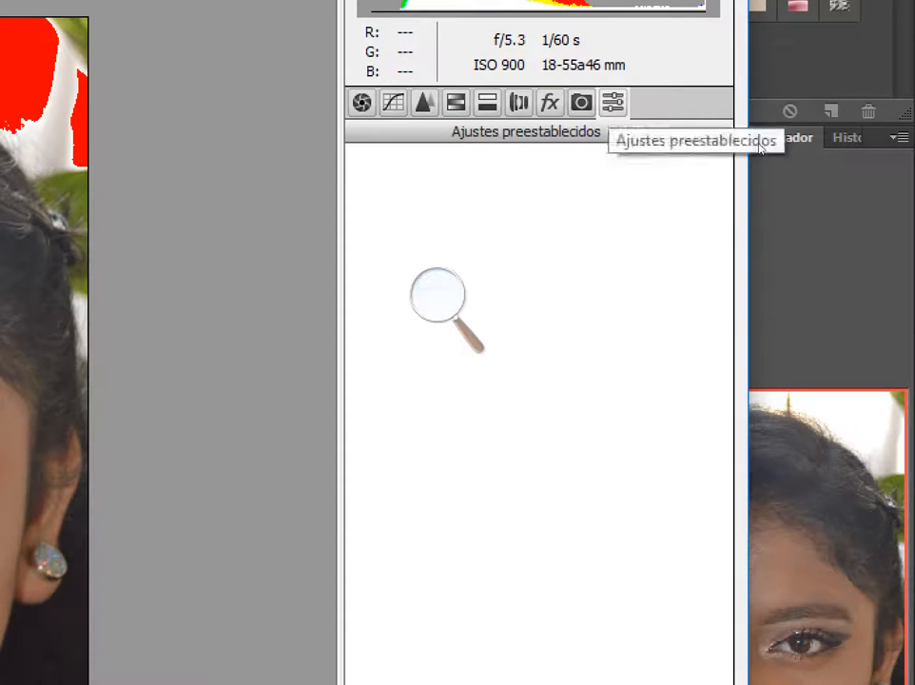
click(582, 103)
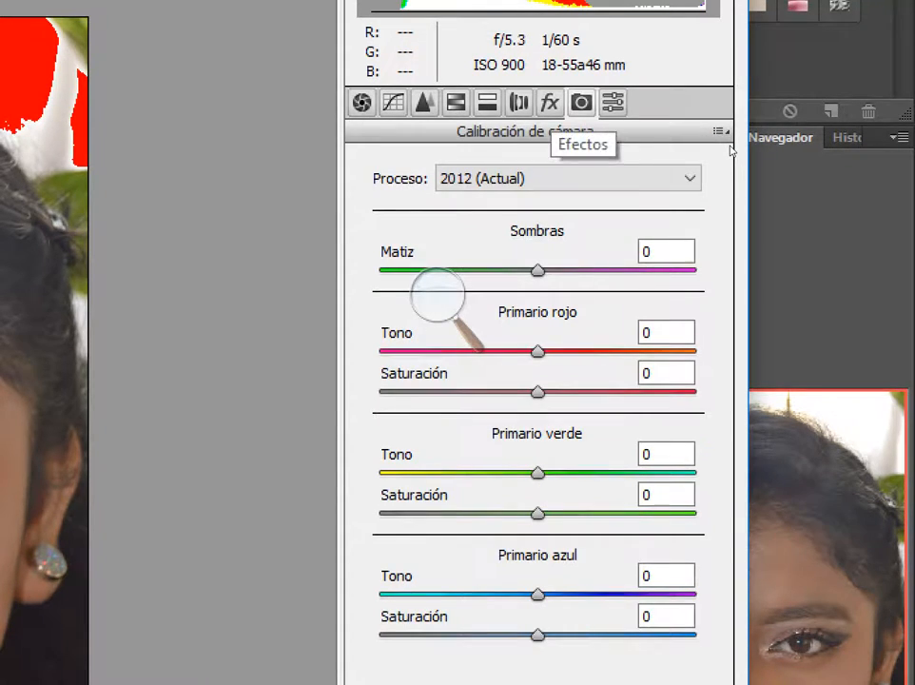
click(550, 102)
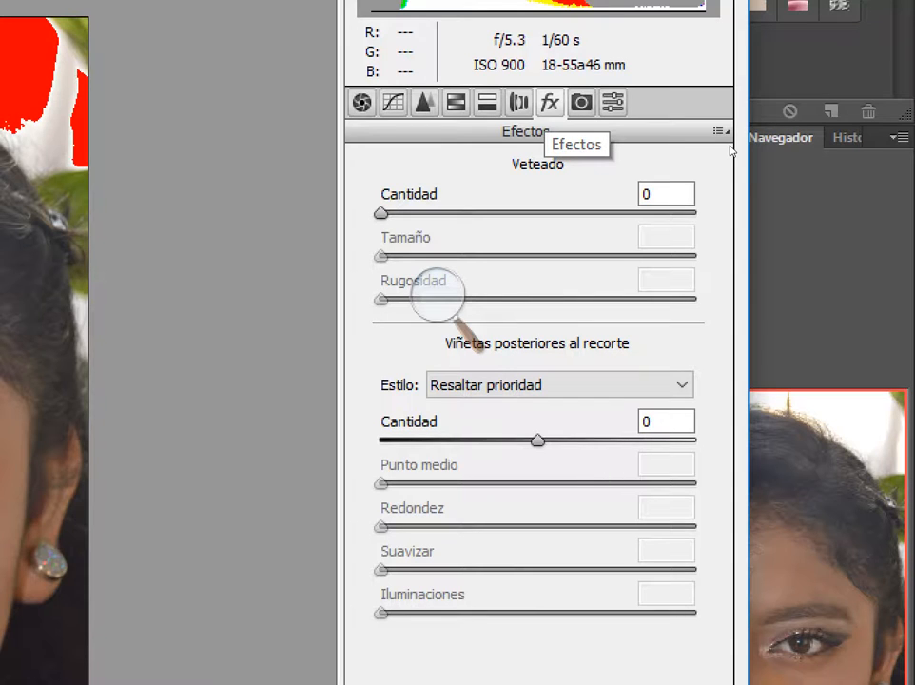
click(518, 103)
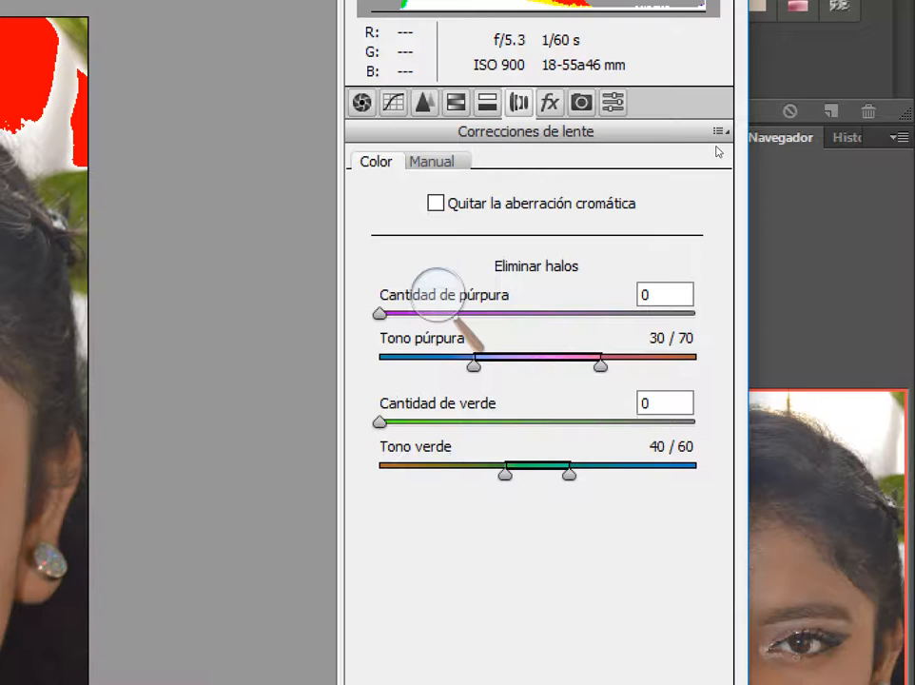
key(ctrl+alt+5)
key(ctrl+alt+4)
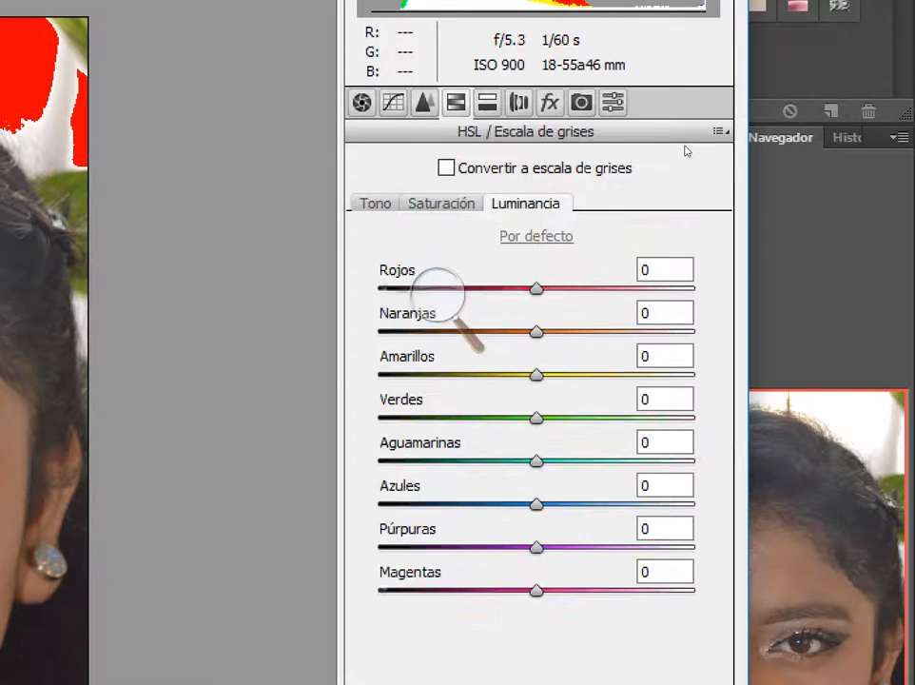
key(ctrl+alt+3)
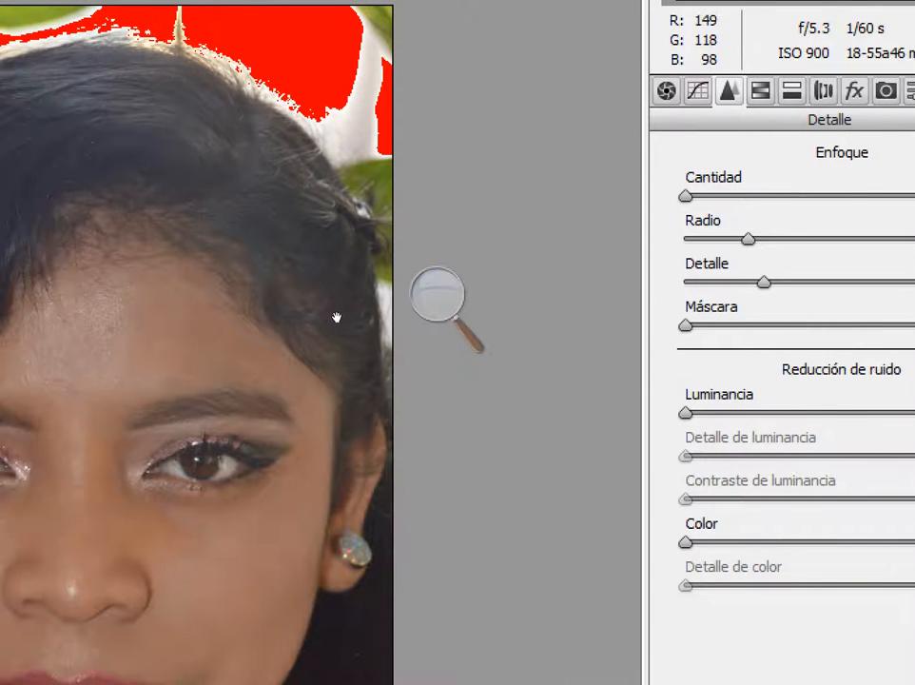
click(437, 294)
click(428, 312)
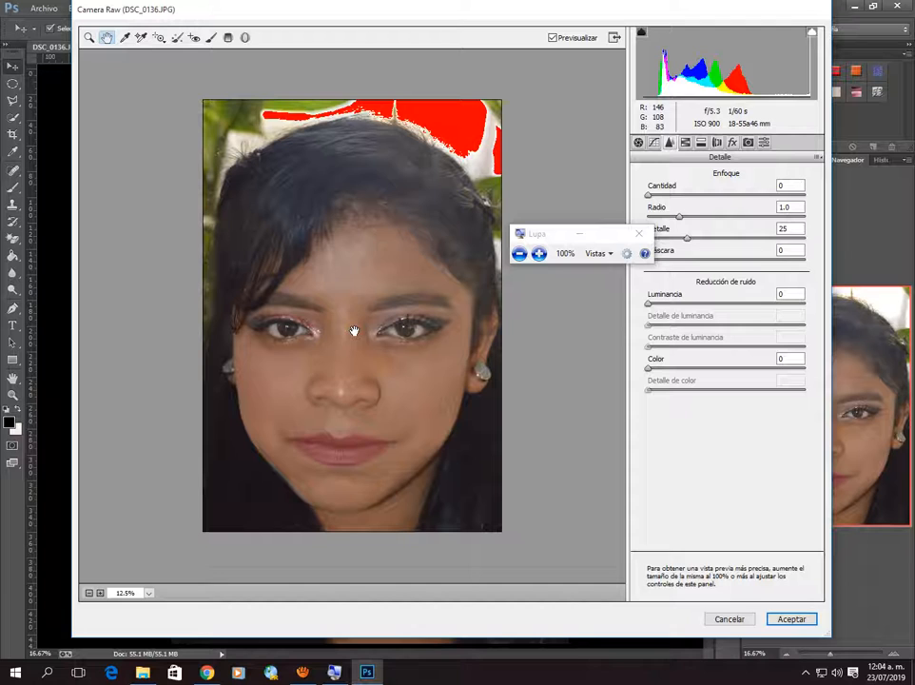
click(100, 593)
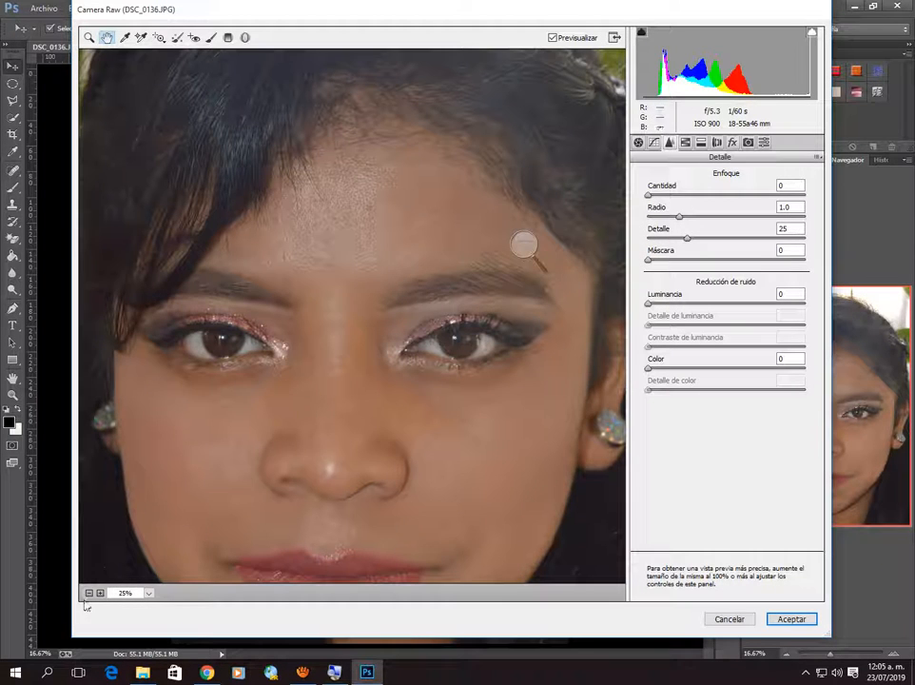
click(88, 593)
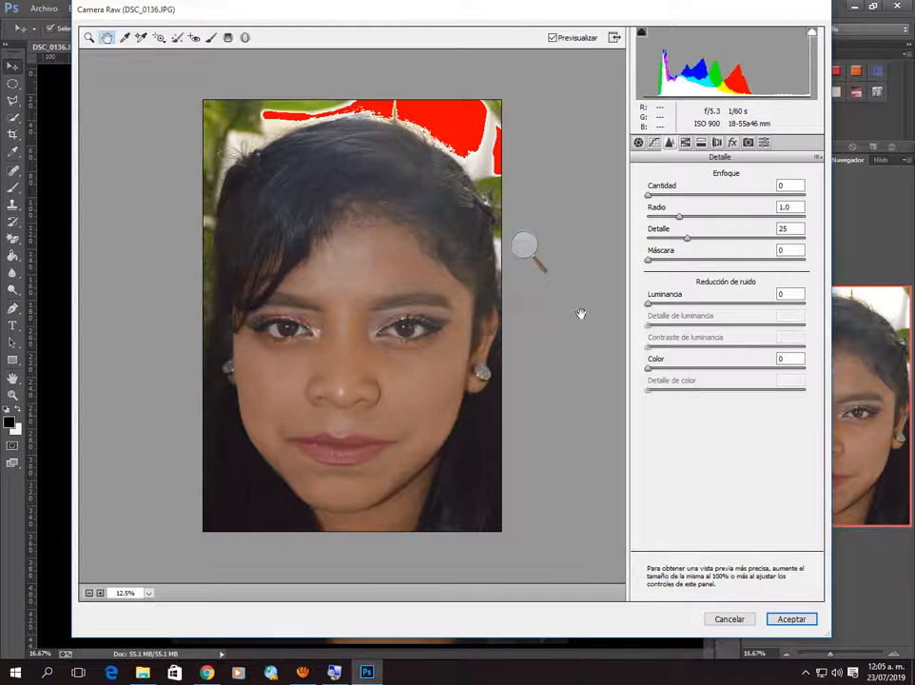
Raise the sharpening Máscara value to 21 while previewing the mask in black and white on the portrait.
click(524, 247)
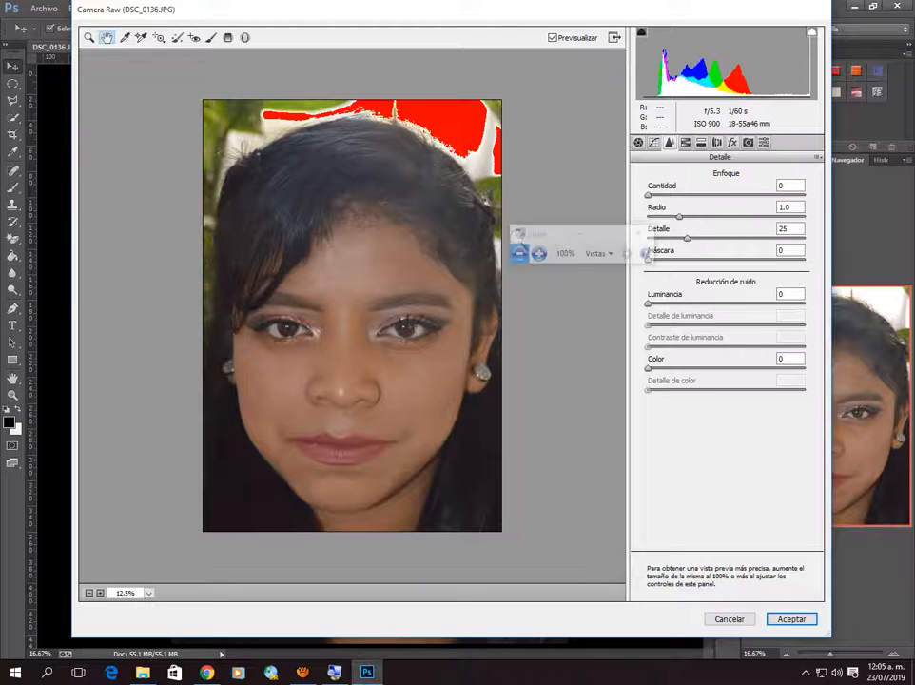
click(541, 253)
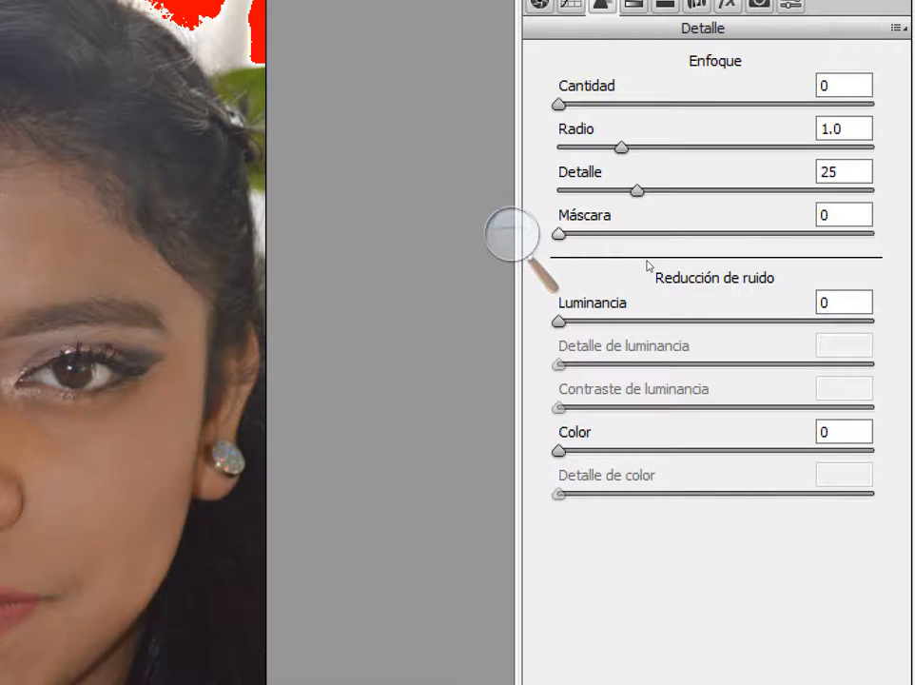
key(Tab)
key(alt)
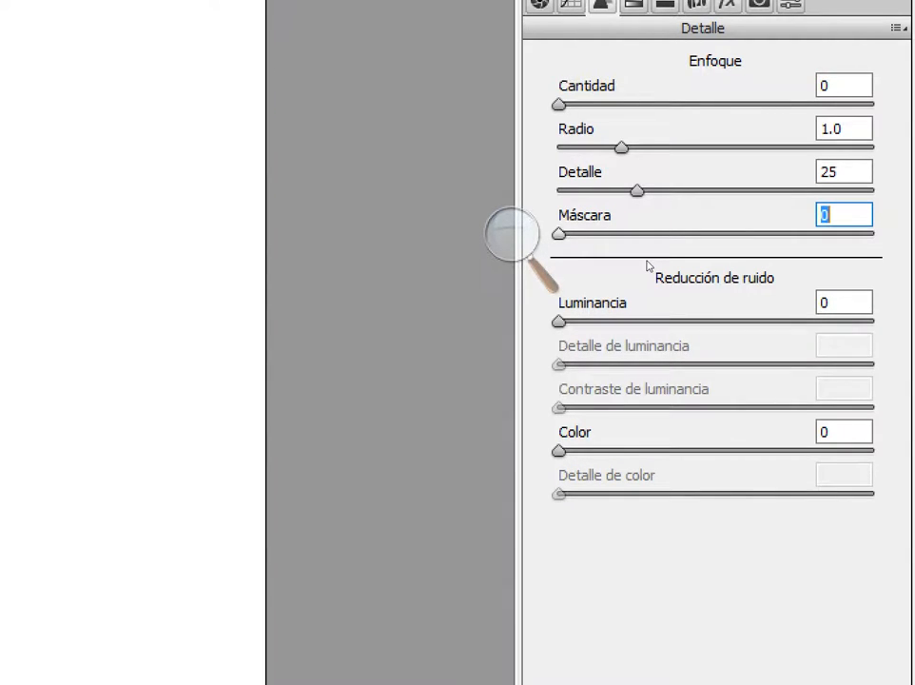
key(Up)
key(Up)
key(Up)
key(Up)
key(Up)
key(Up)
key(Up)
key(Up)
key(Up)
key(Up)
key(Up)
key(Up)
key(Up)
key(Up)
key(Up)
key(Up)
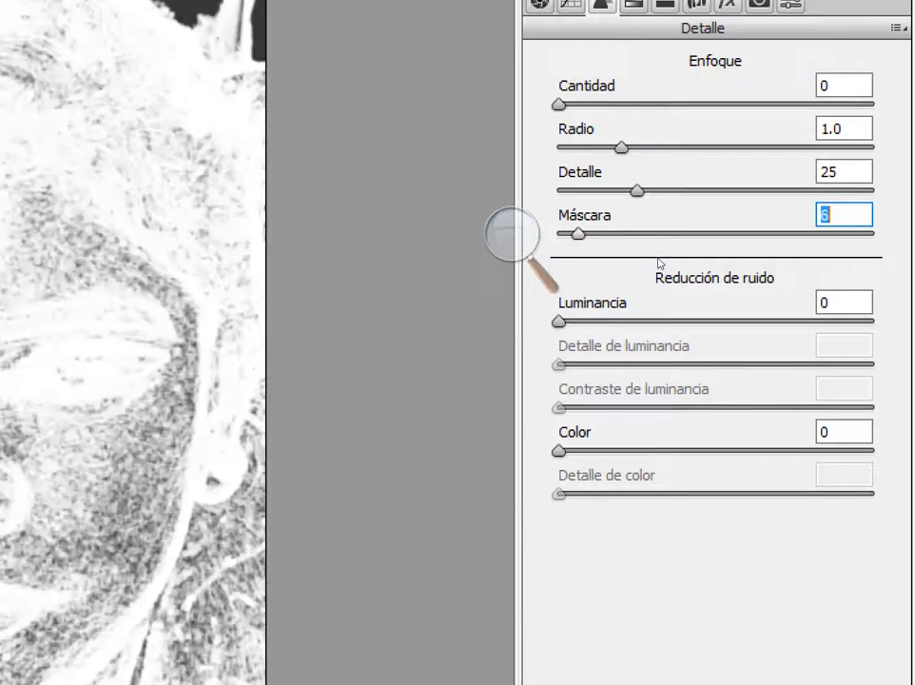
key(Up)
key(Up)
key(Up)
key(Up)
key(Up)
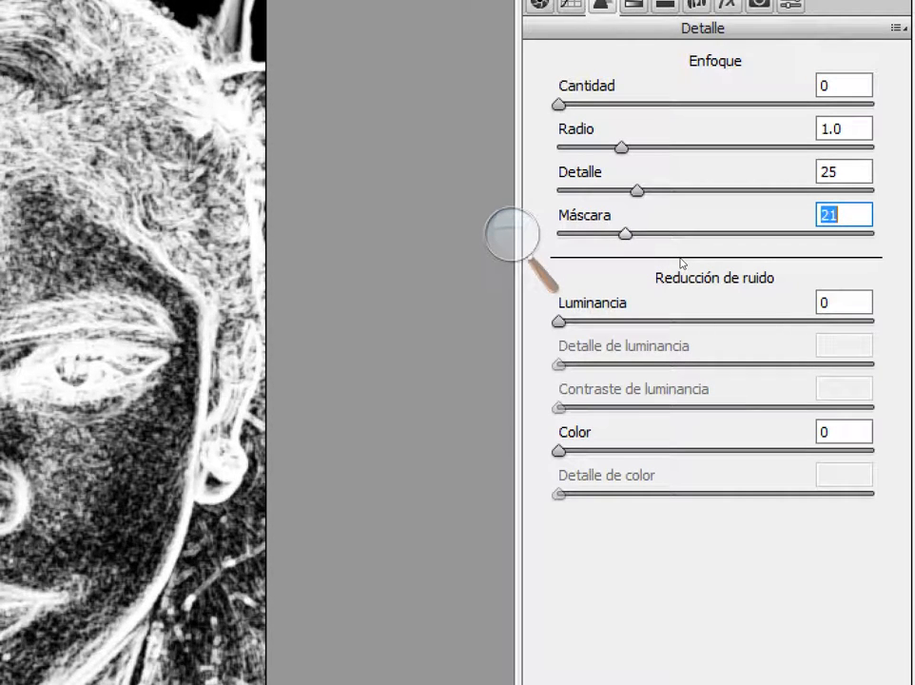
click(510, 233)
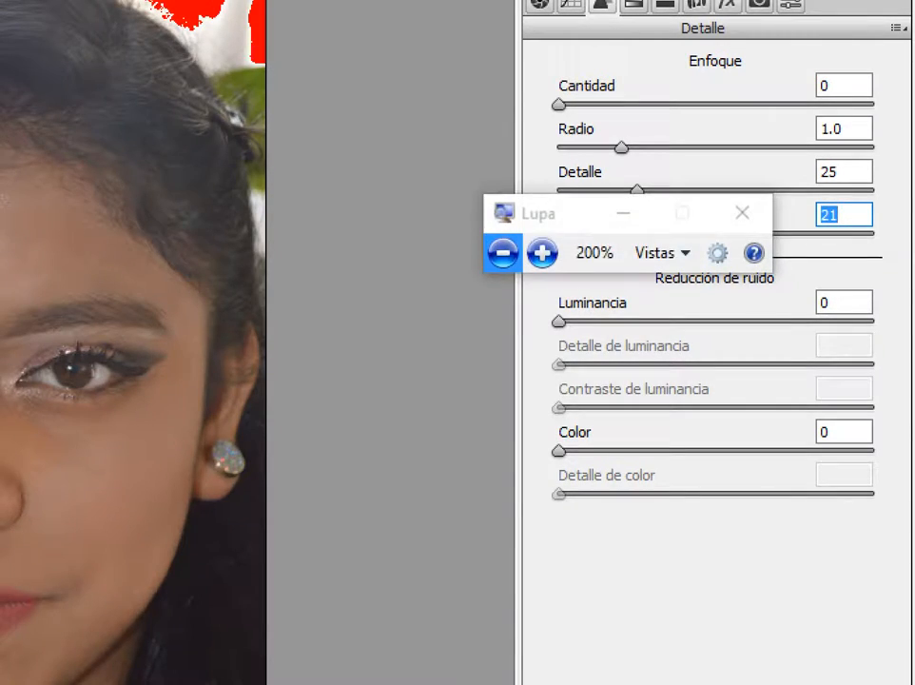
click(502, 249)
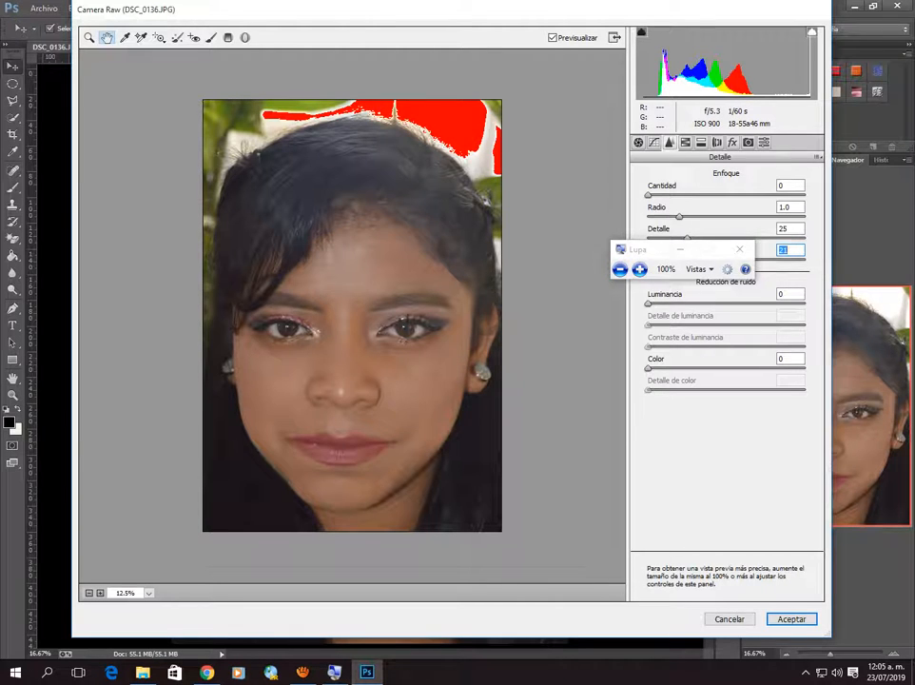
Reset the sharpening Máscara to 0 and raise it to 33 using the black-and-white mask preview.
drag(657, 250, 668, 420)
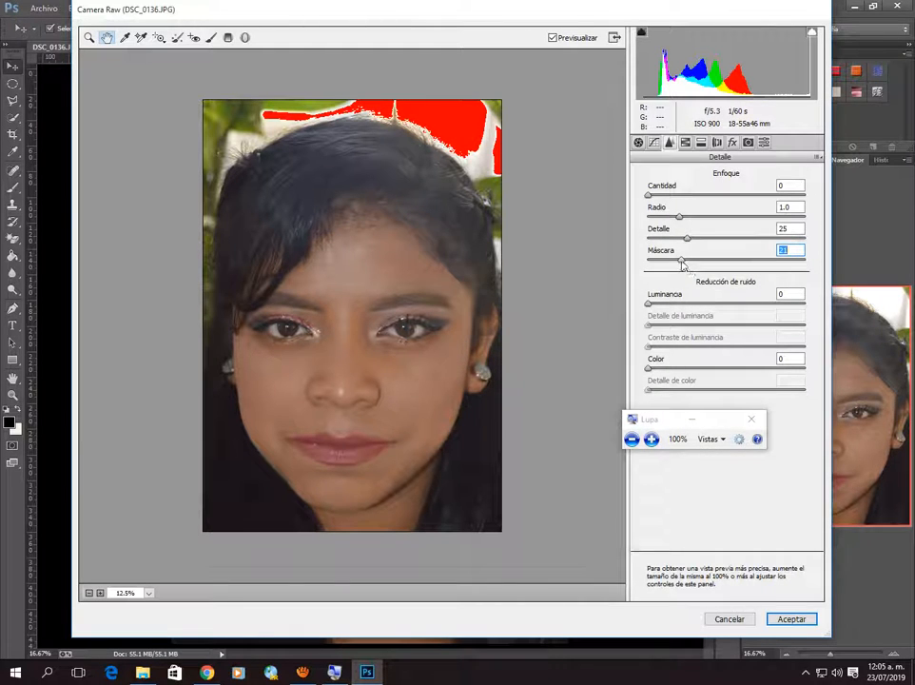
drag(682, 265, 649, 269)
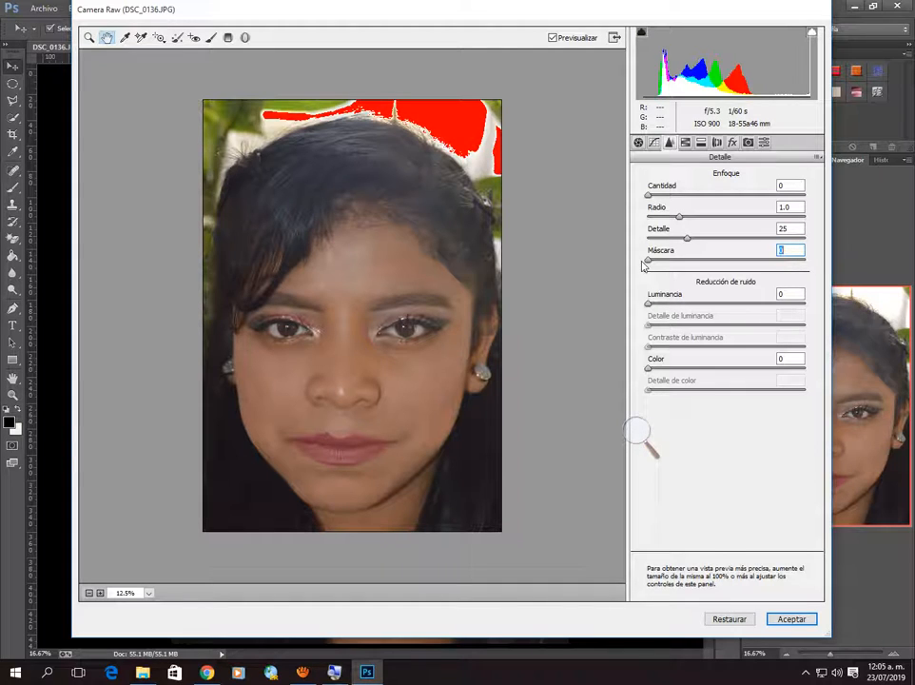
alt+click(649, 265)
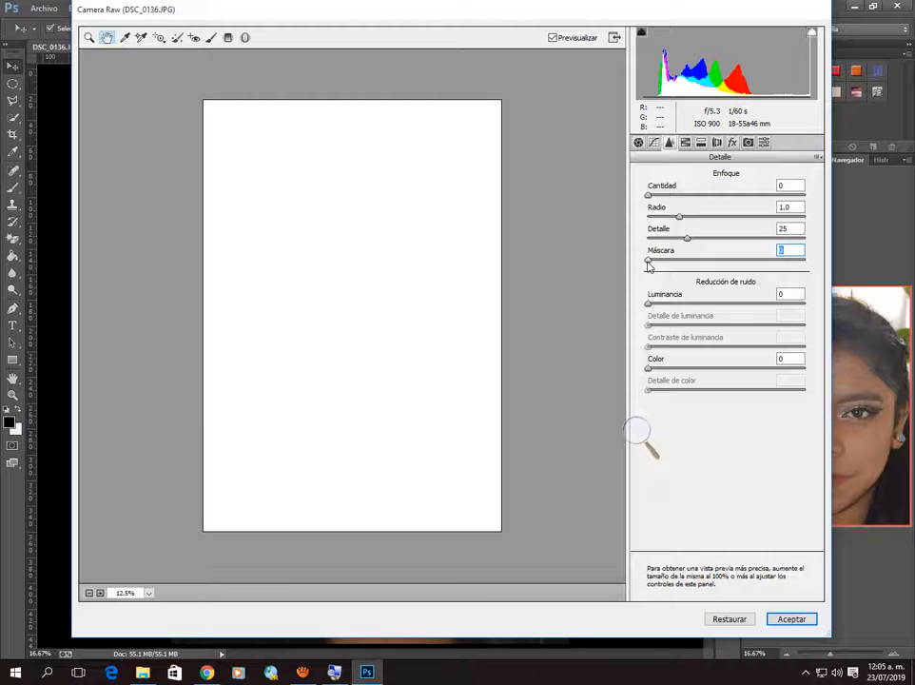
drag(649, 266, 694, 266)
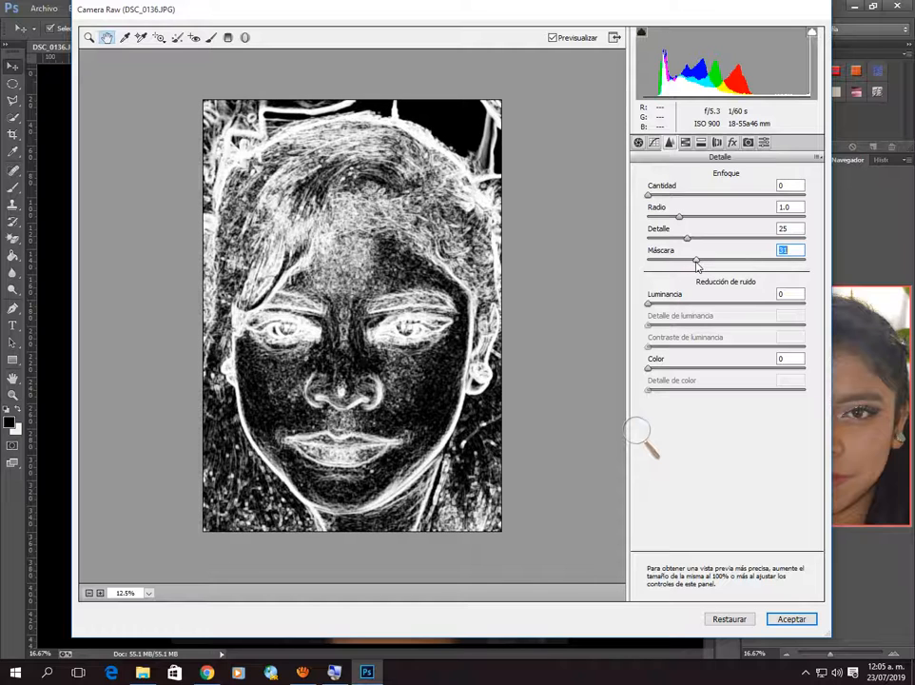
drag(697, 266, 700, 266)
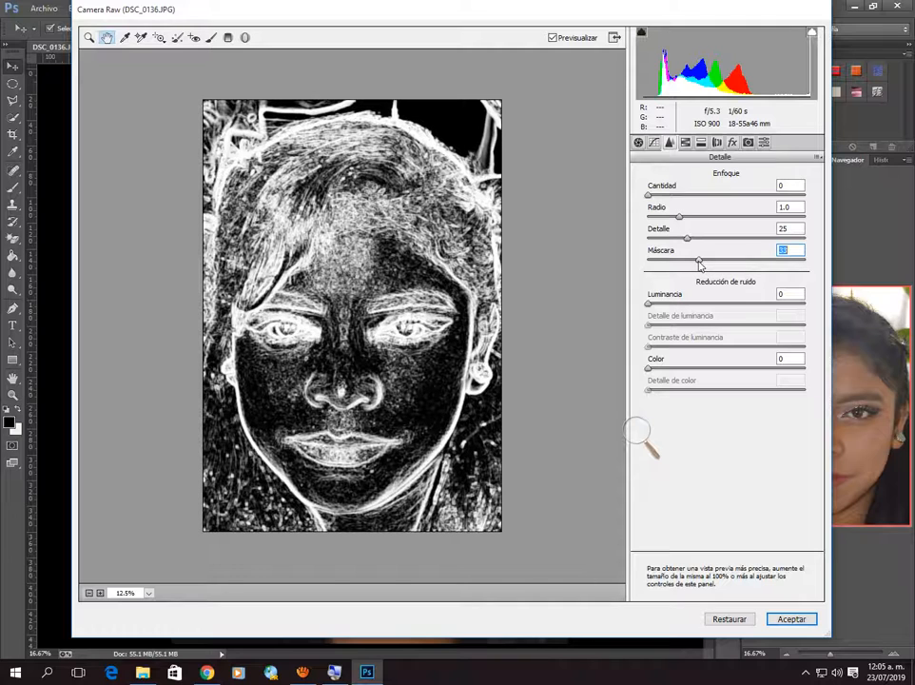
drag(700, 266, 700, 266)
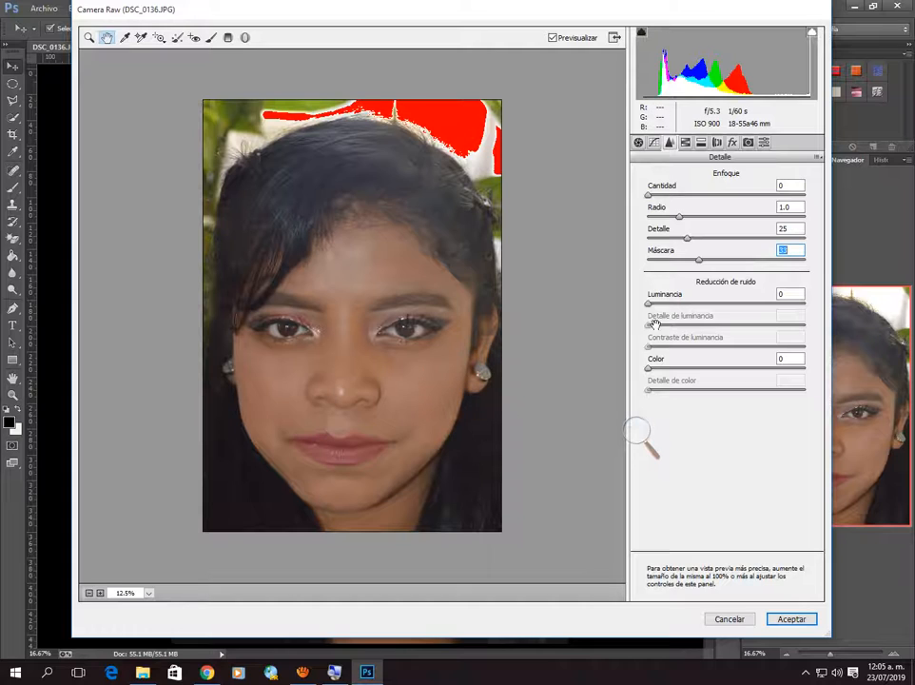
Set the sharpening Cantidad to 29 while previewing the portrait in grayscale.
click(648, 196)
alt+click(648, 196)
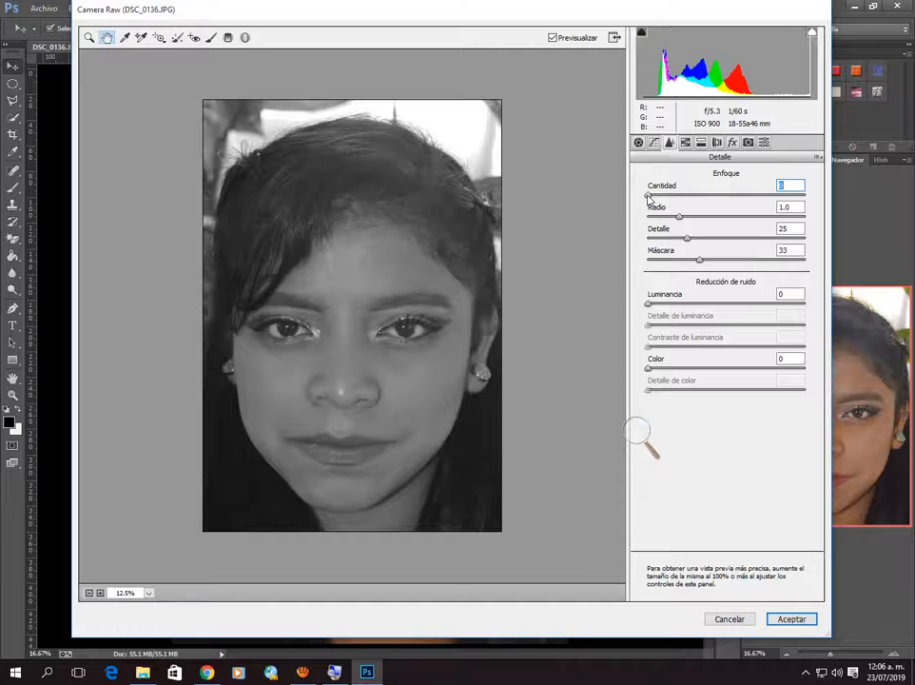
drag(648, 197, 678, 205)
Set the sharpening Detalle to 54, checking its effect with the sharpening preview on the portrait.
click(638, 431)
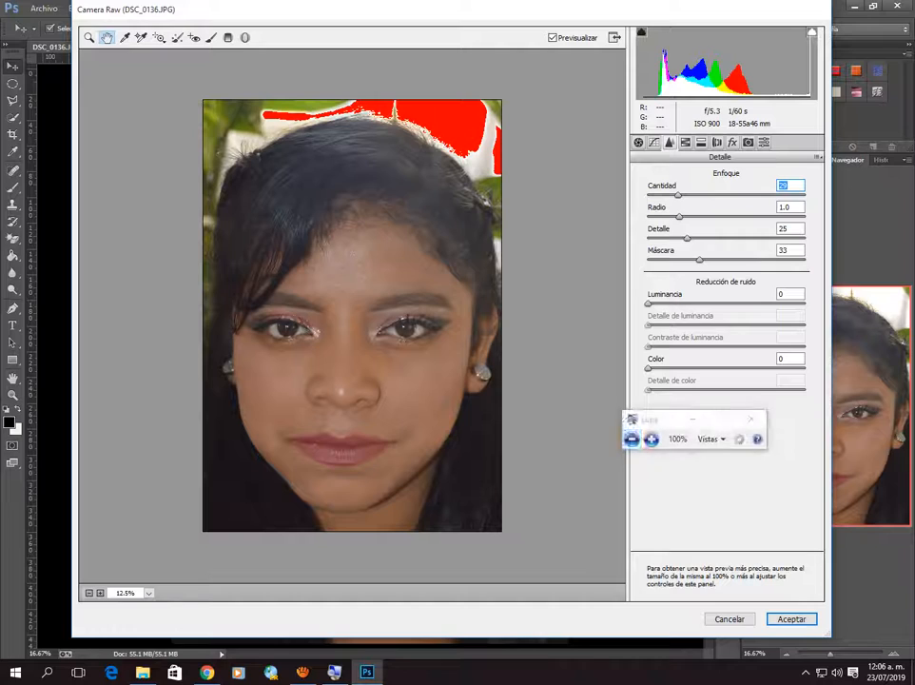
click(652, 438)
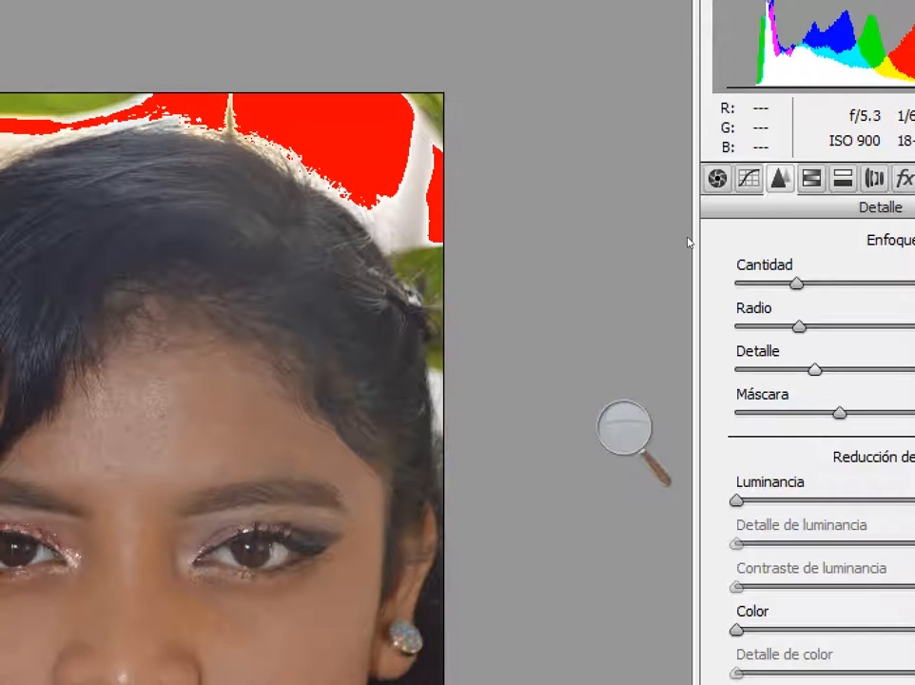
alt+drag(688, 237, 683, 239)
click(624, 425)
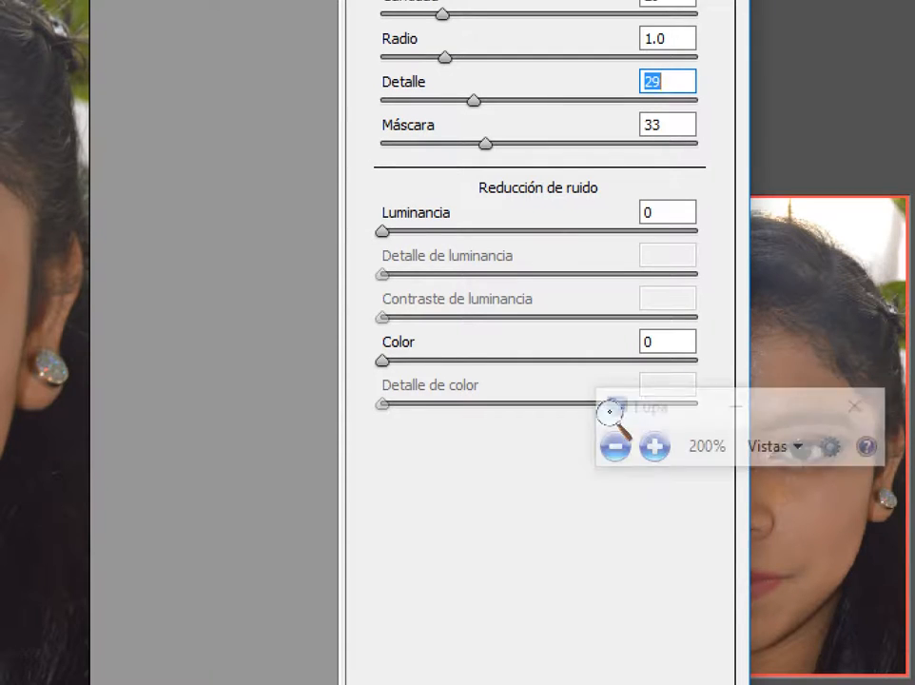
click(613, 445)
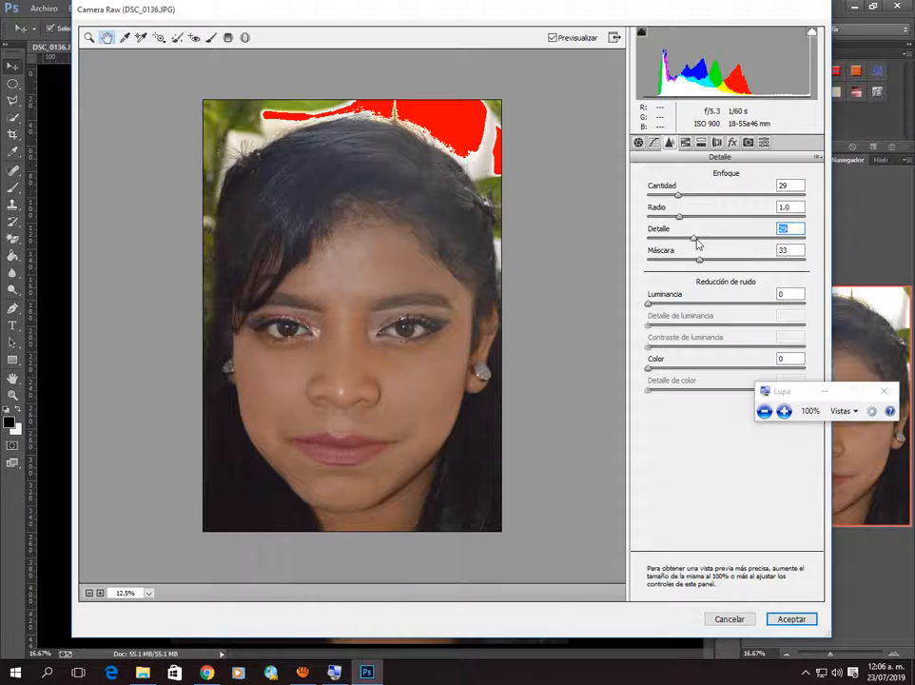
alt+drag(696, 242, 736, 244)
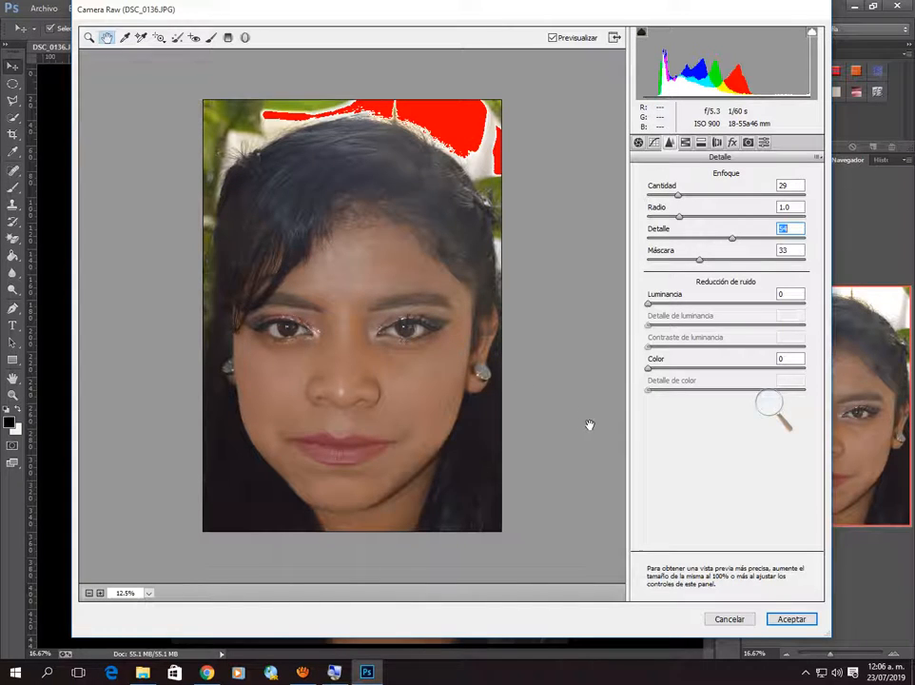
click(771, 408)
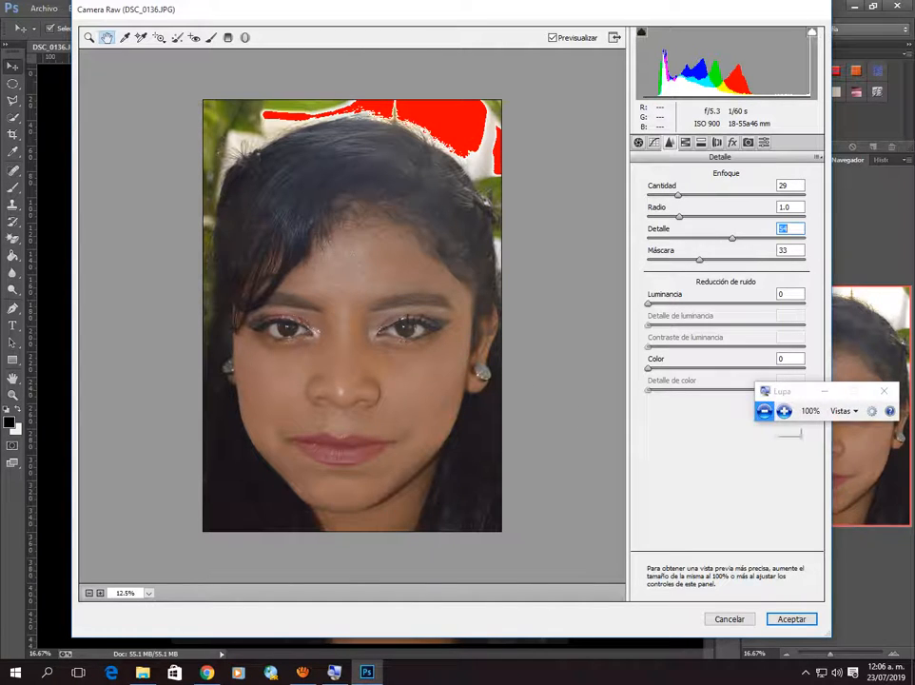
Open the Básico adjustments and enlarge the portrait to 25%, framing both eyes.
click(783, 411)
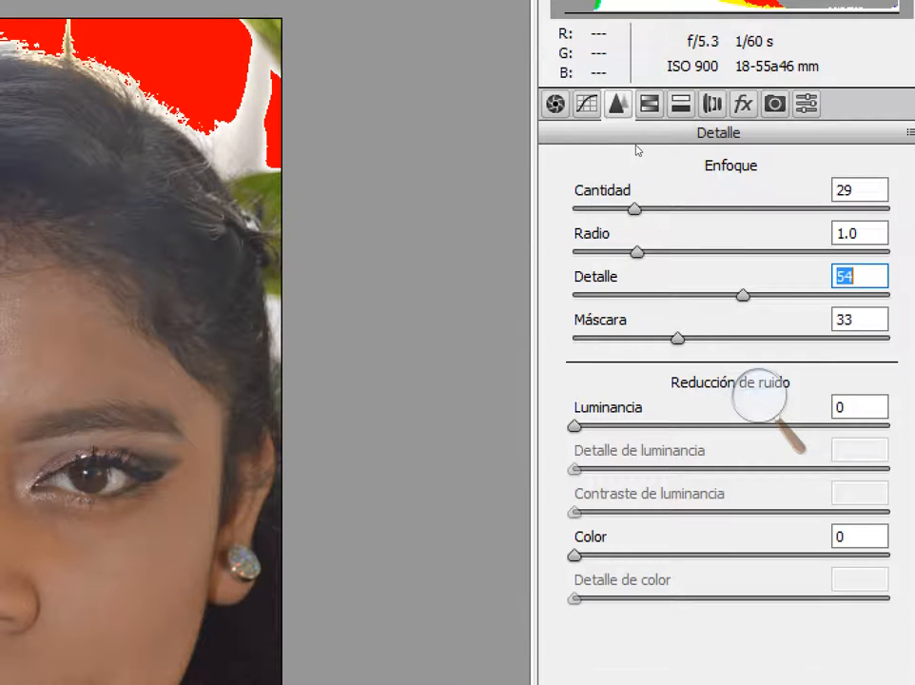
key(ctrl+alt+1)
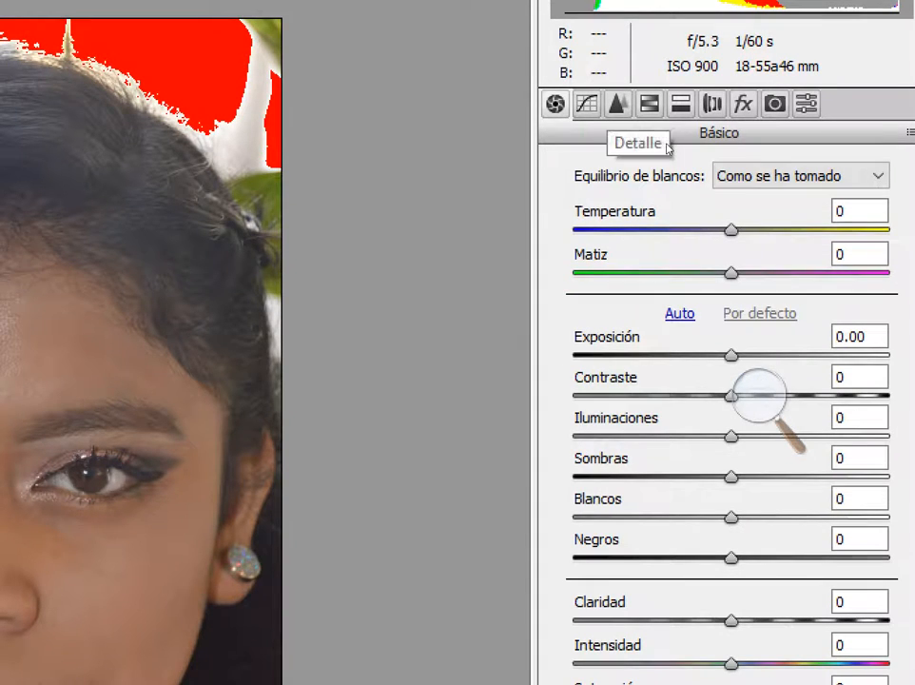
key(ctrl+alt+3)
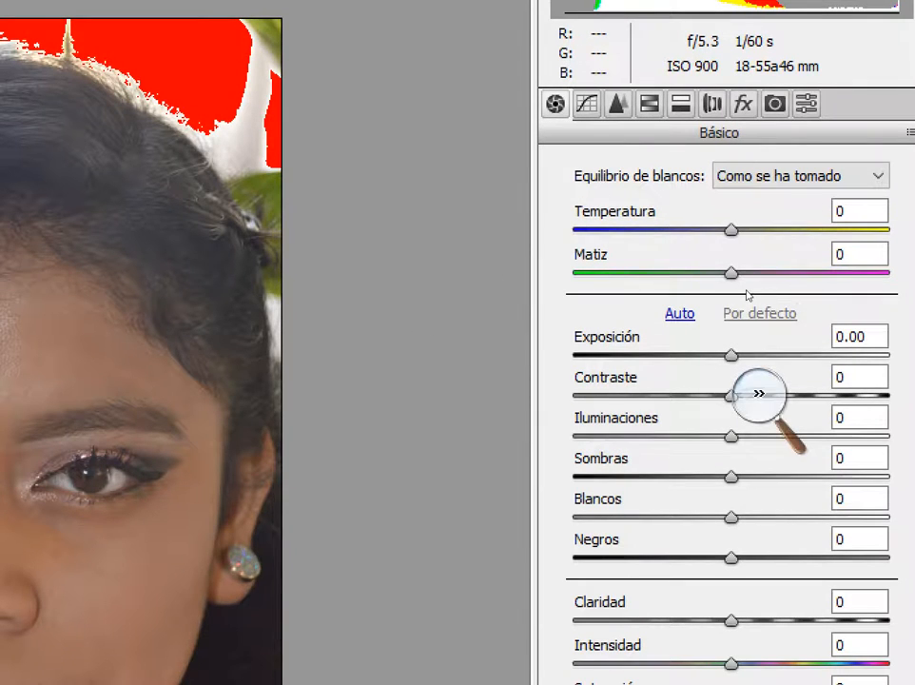
click(756, 390)
click(750, 413)
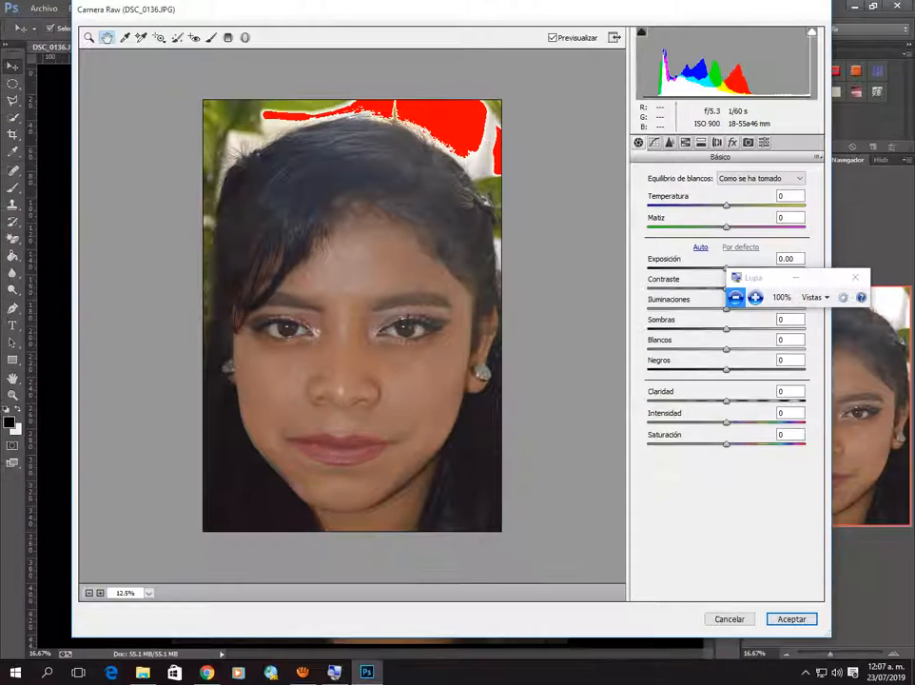
click(100, 594)
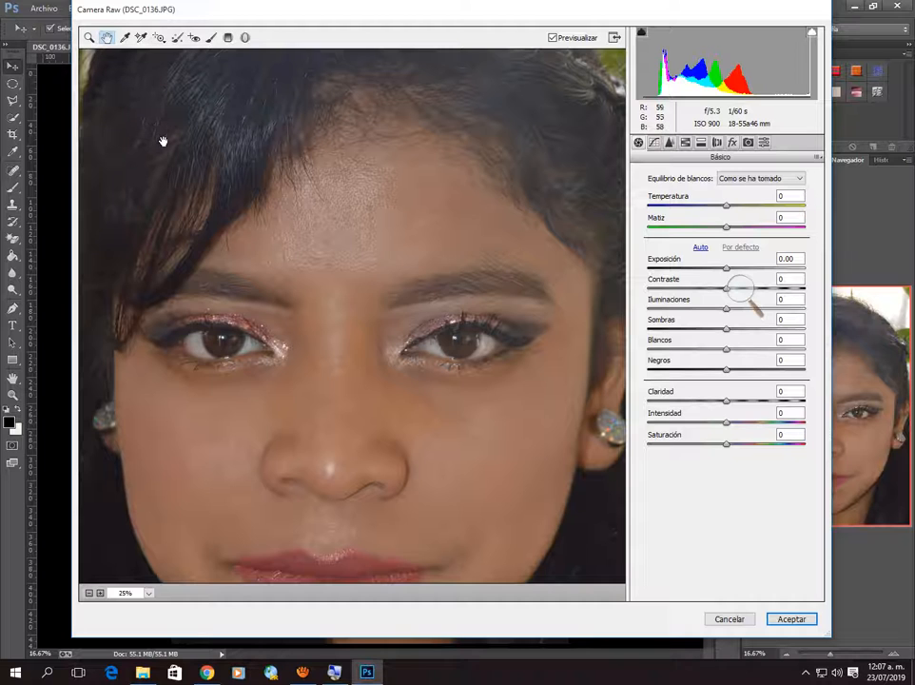
drag(162, 141, 220, 151)
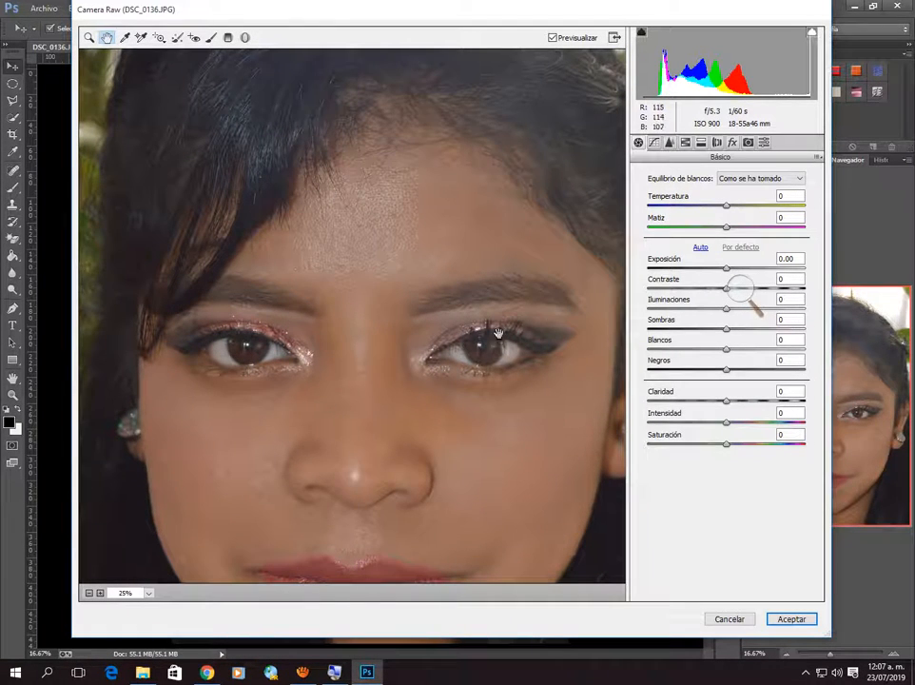
click(740, 290)
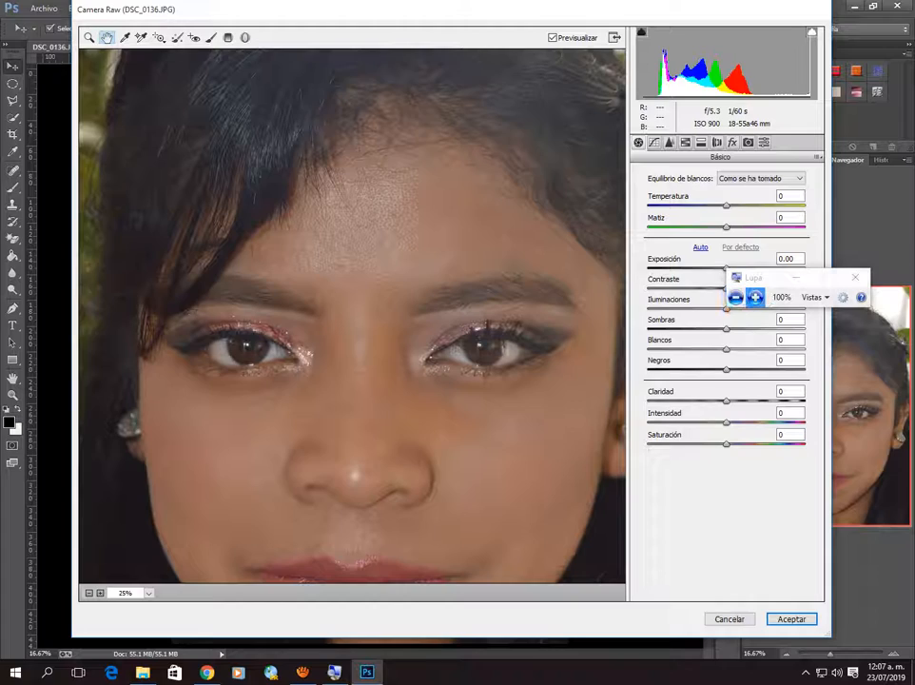
click(755, 297)
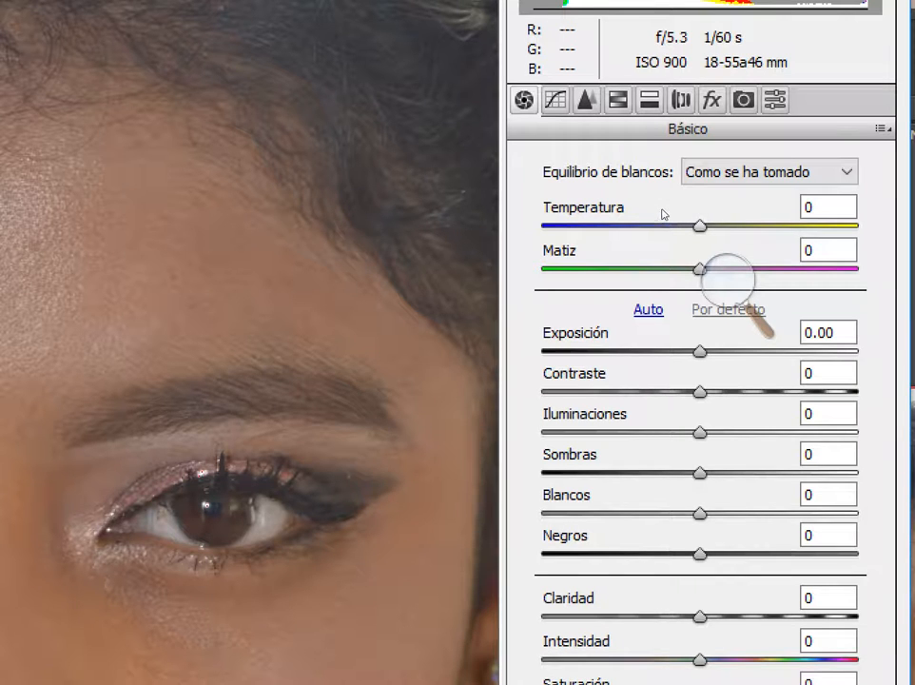
Try a Temperatura of +25 on the portrait and return it to 0.
drag(700, 226, 745, 210)
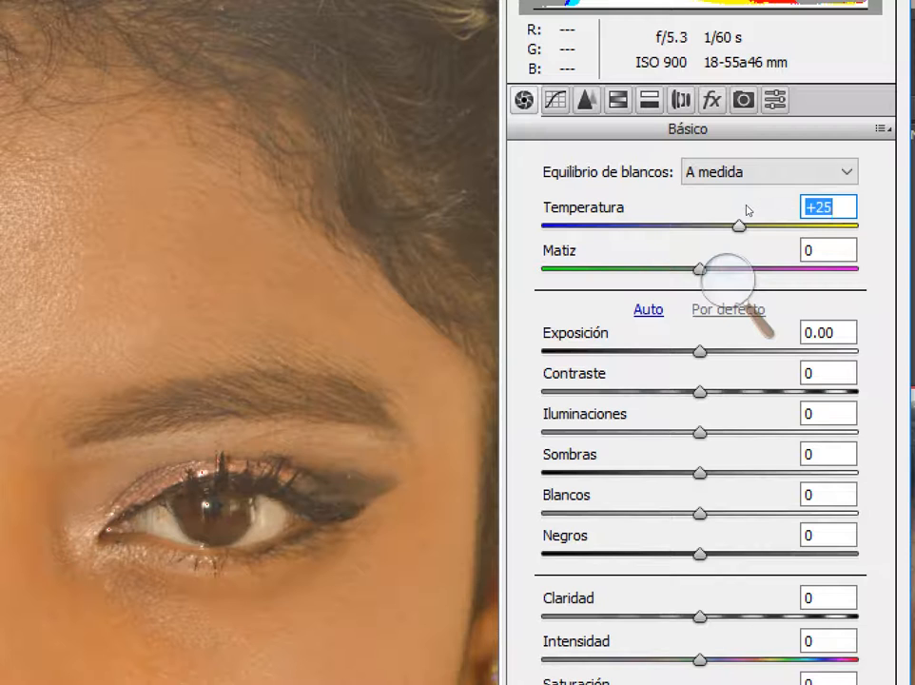
text(0)
key(Return)
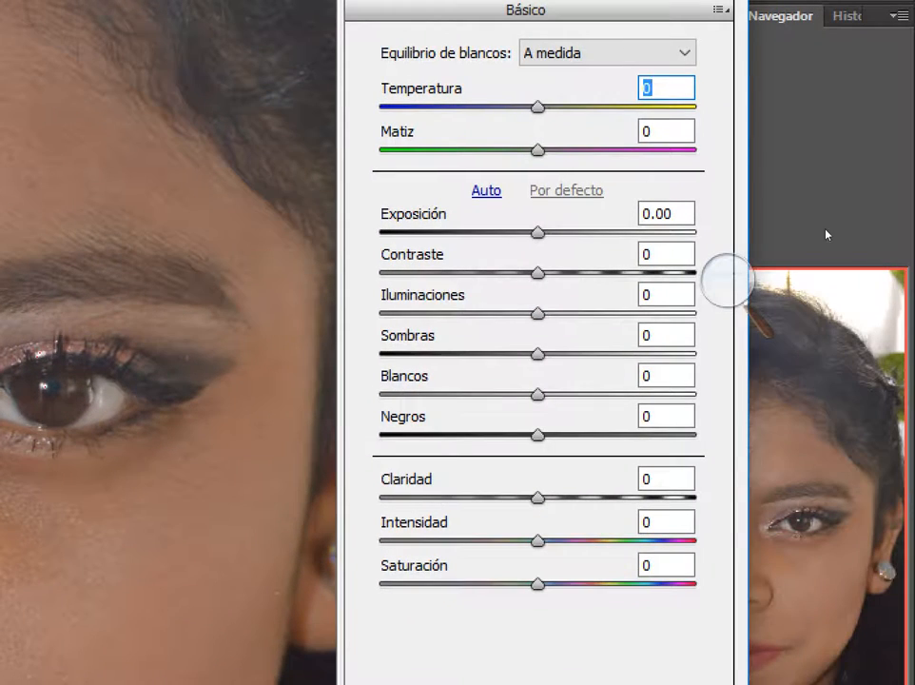
Set Equilibrio de blancos to Automático and check the whole portrait at 12.5%.
key(alt+Down)
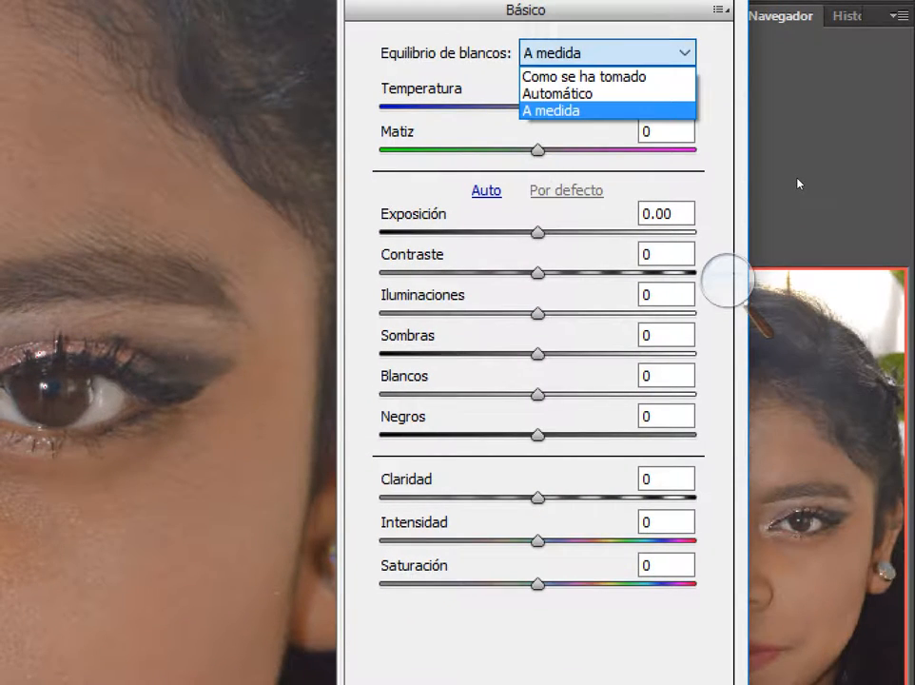
key(Up)
key(Up)
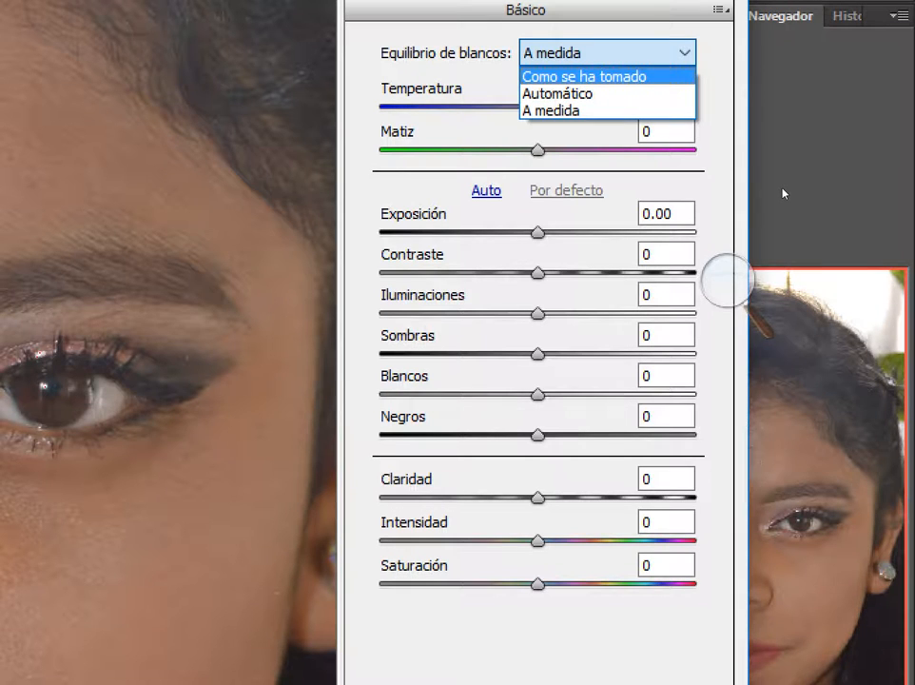
key(Down)
key(Down)
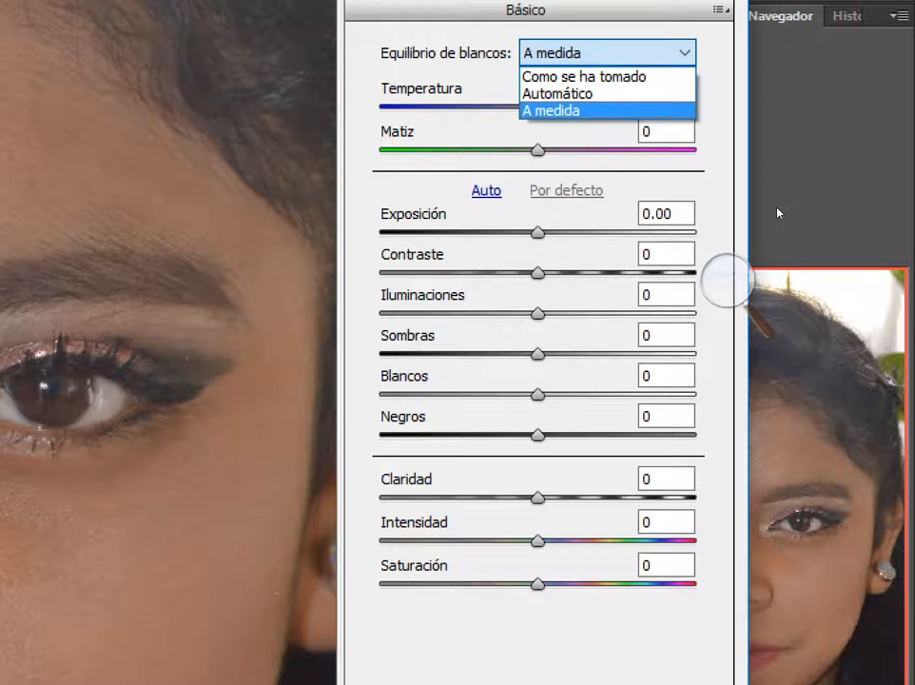
key(Up)
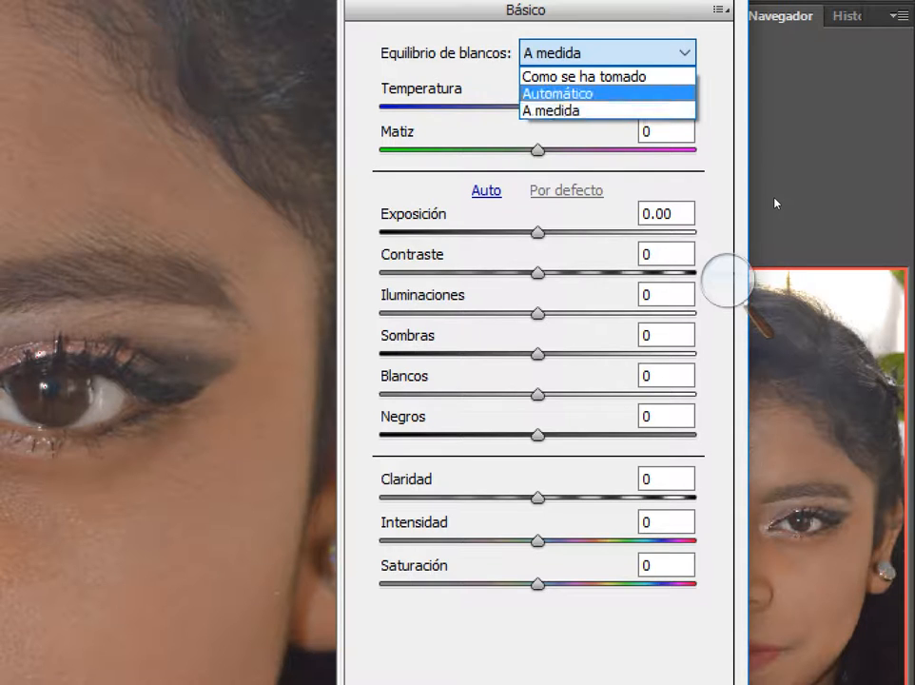
key(Return)
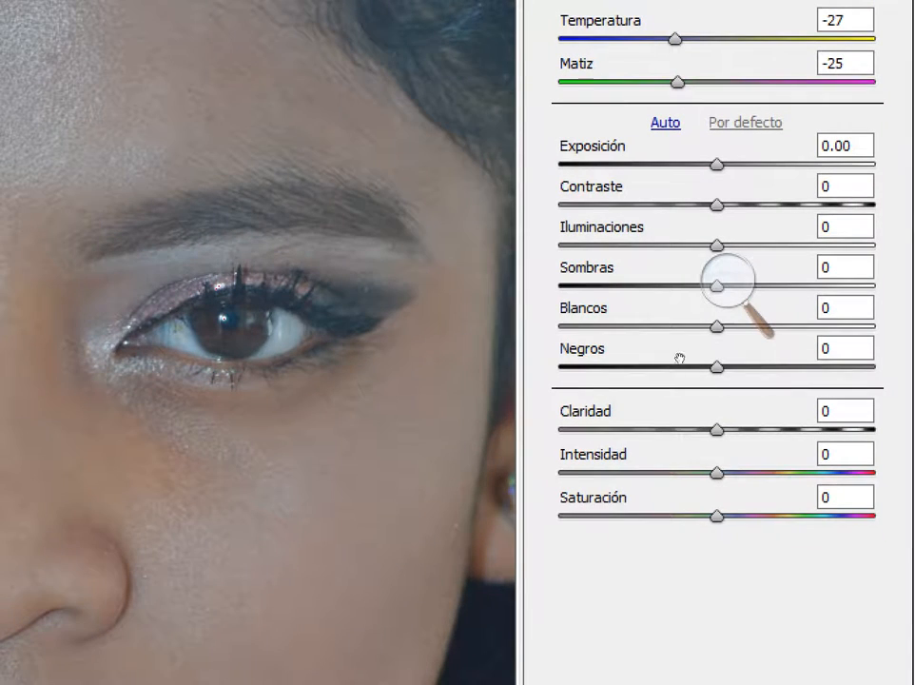
click(728, 282)
click(719, 301)
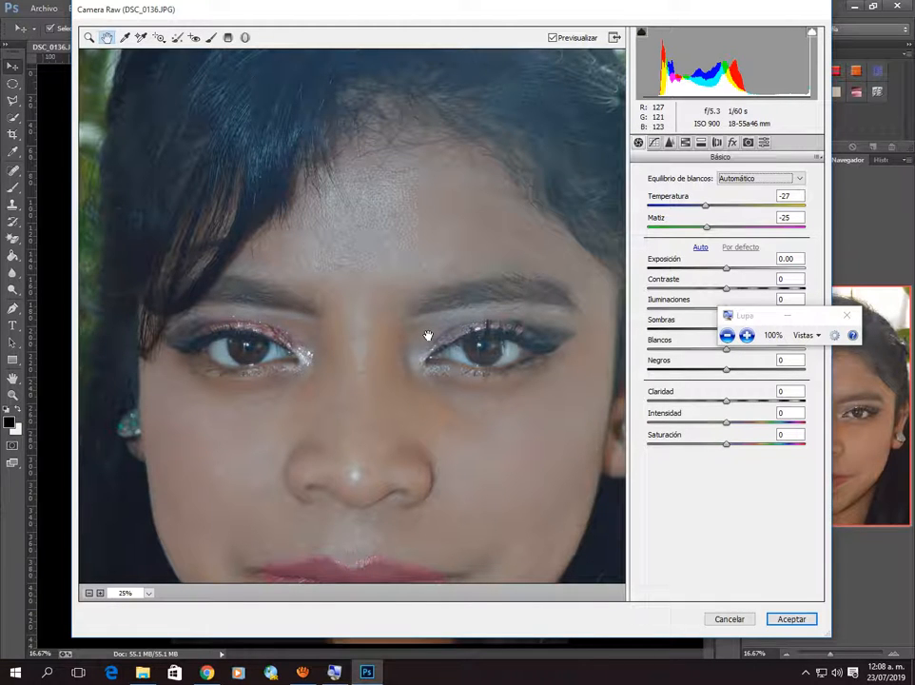
click(87, 594)
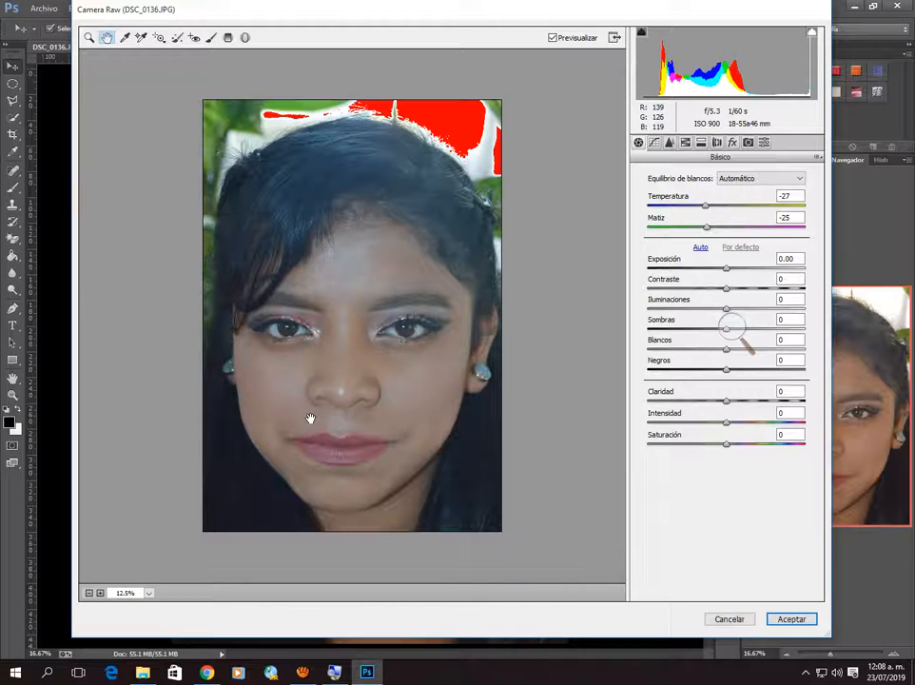
Compare the Como se ha tomado, A medida and Automático white balance options, and leave Equilibrio de blancos on A medida.
click(771, 180)
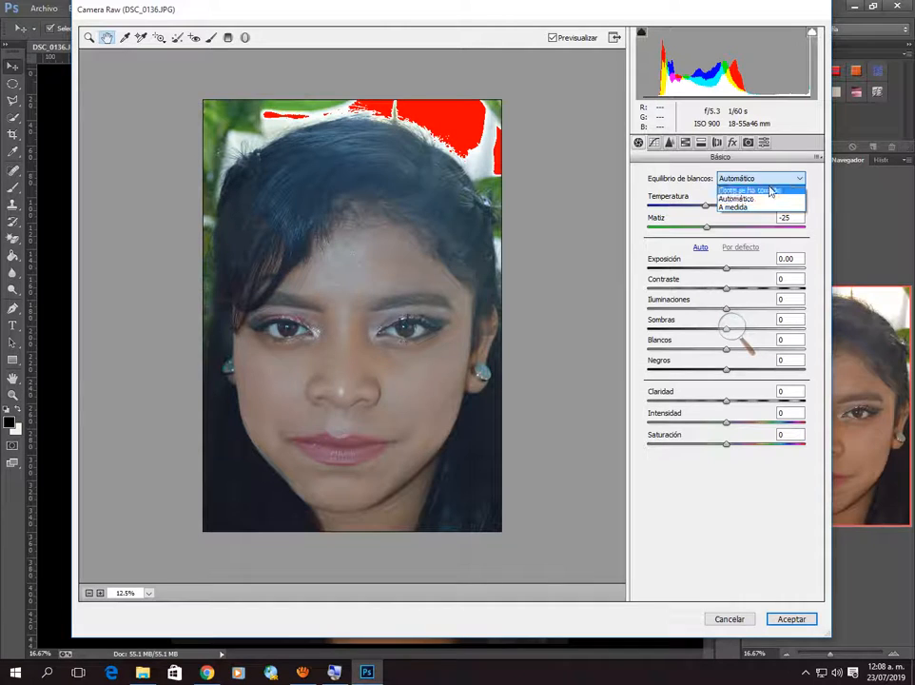
click(770, 190)
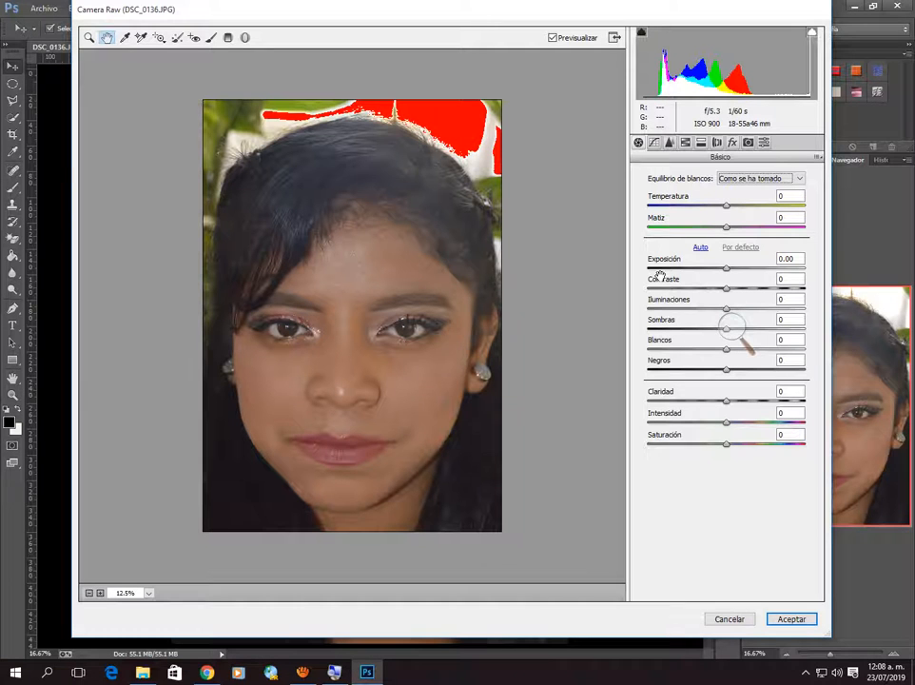
click(774, 179)
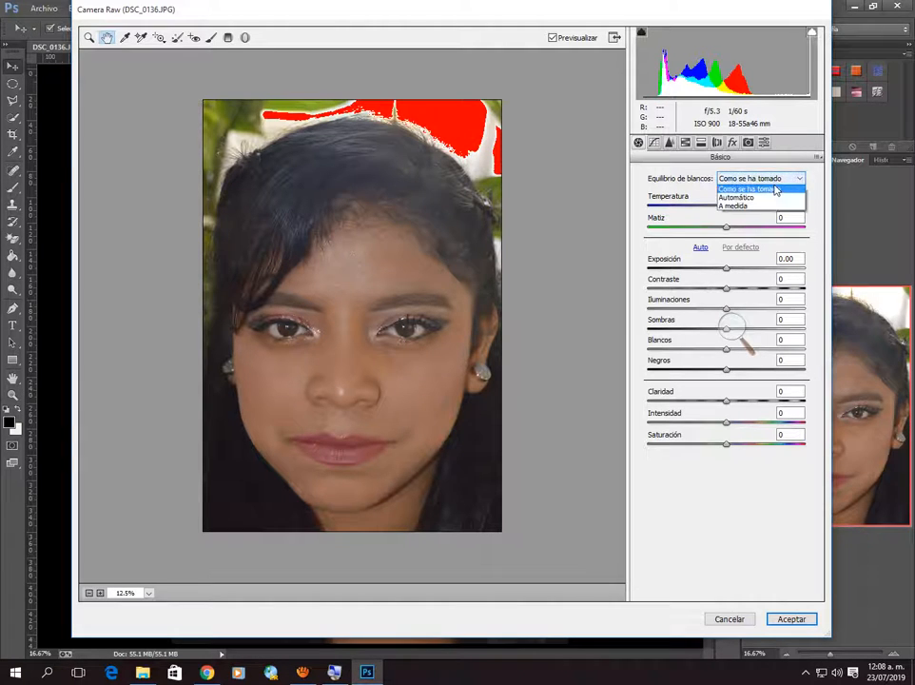
click(772, 208)
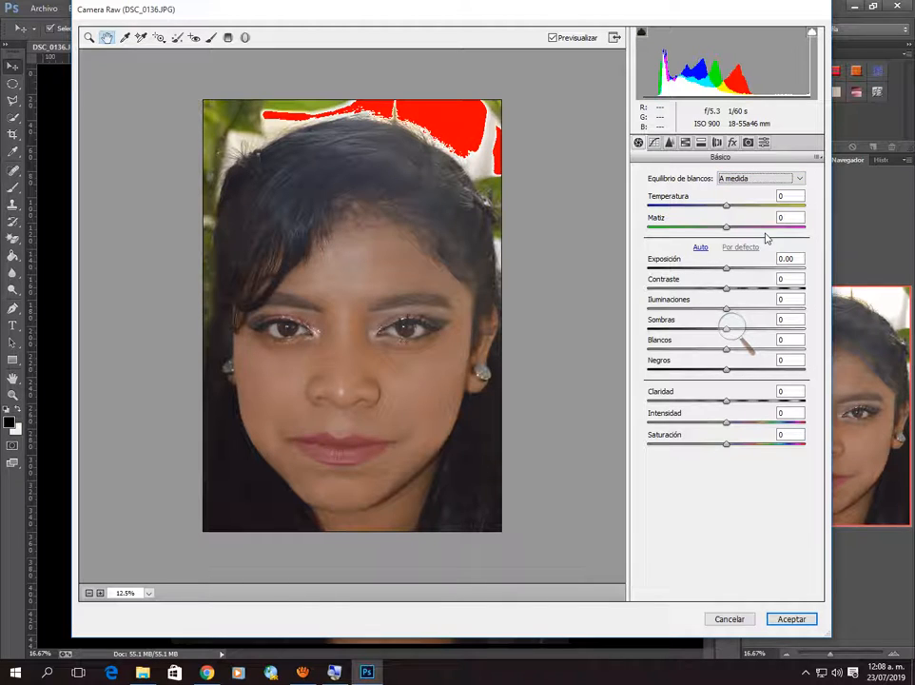
click(773, 187)
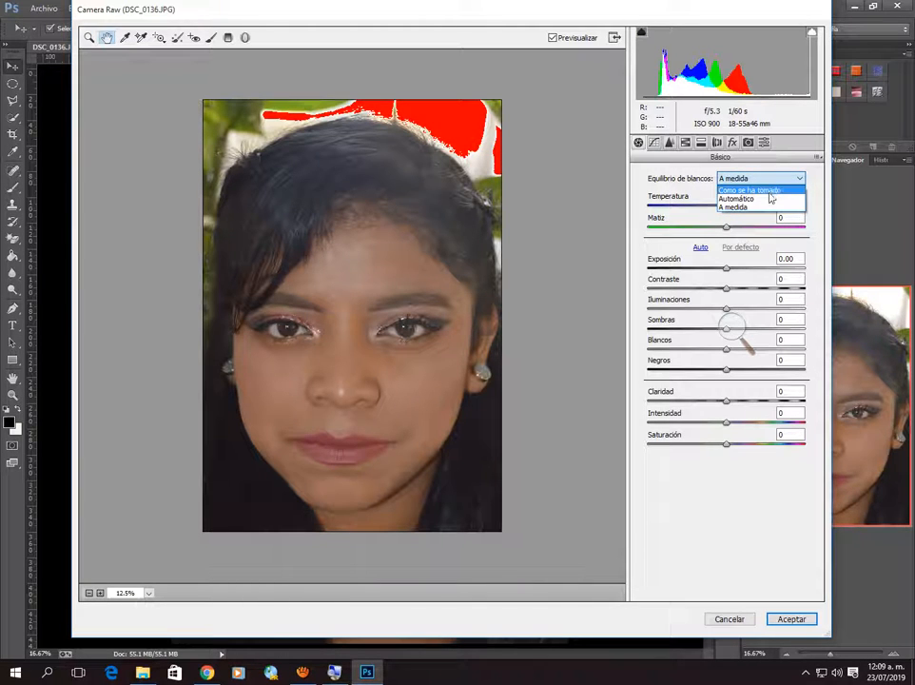
click(767, 200)
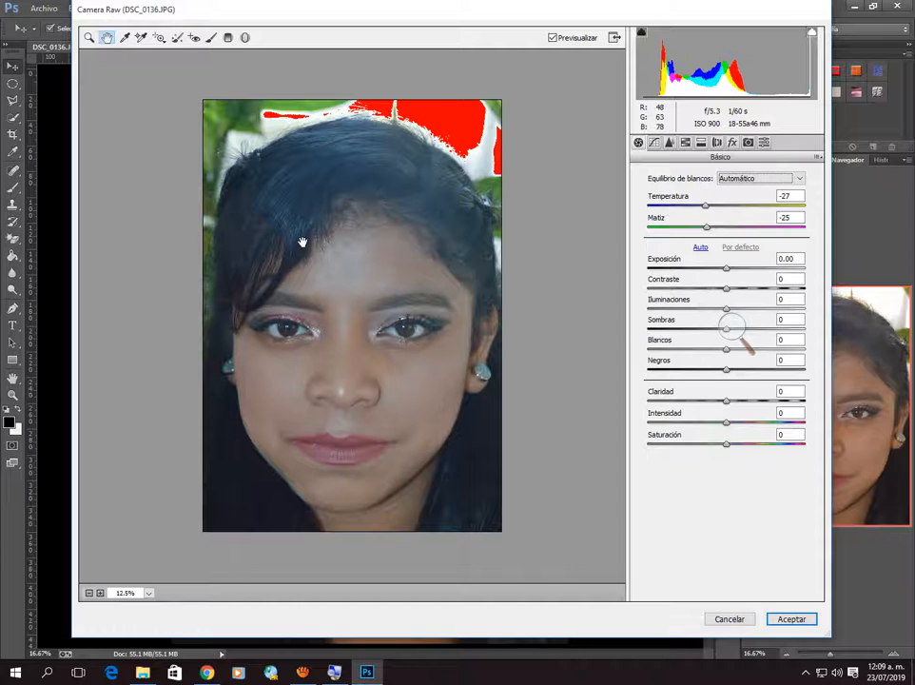
click(800, 179)
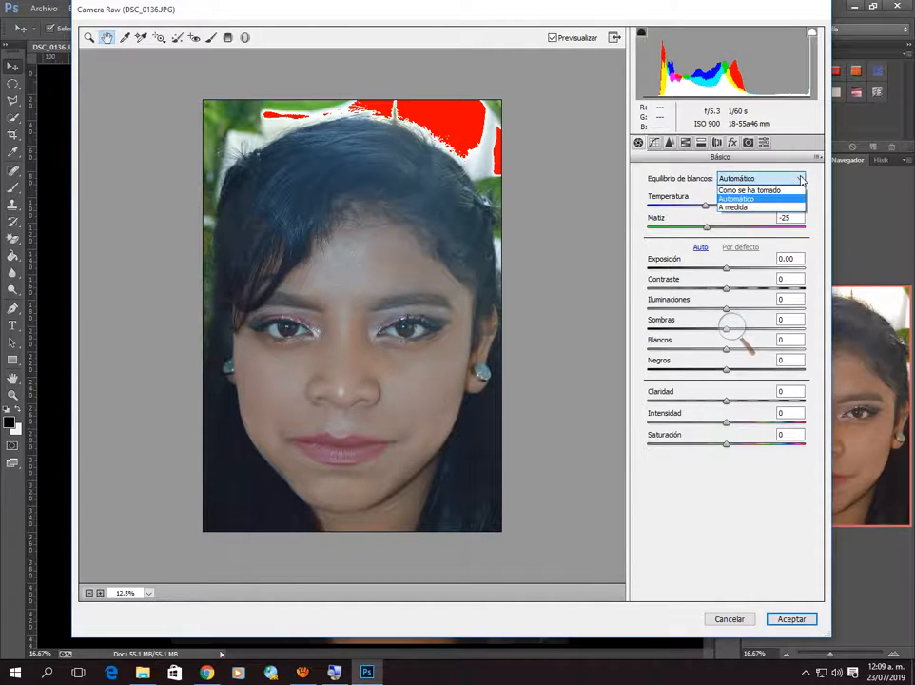
click(751, 207)
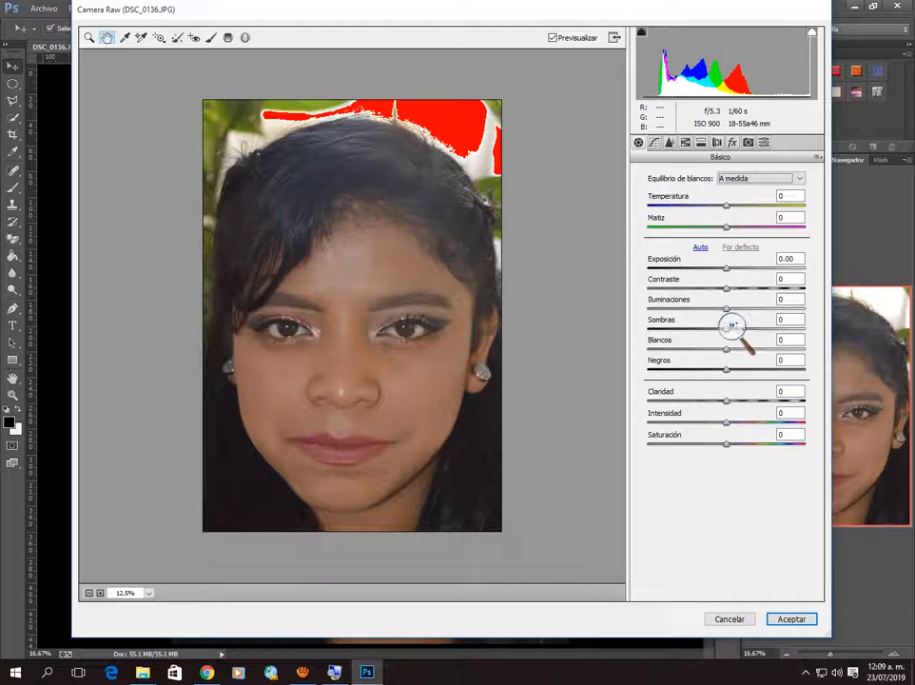
Try the extreme Temperatura values -93 and +88 and check their effect on the portrait.
click(100, 592)
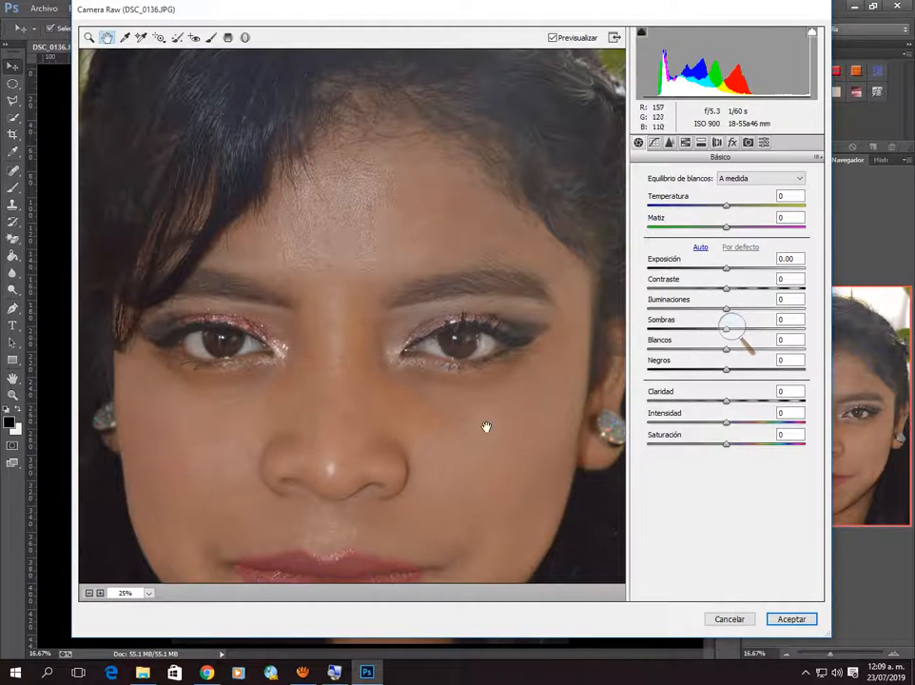
click(726, 329)
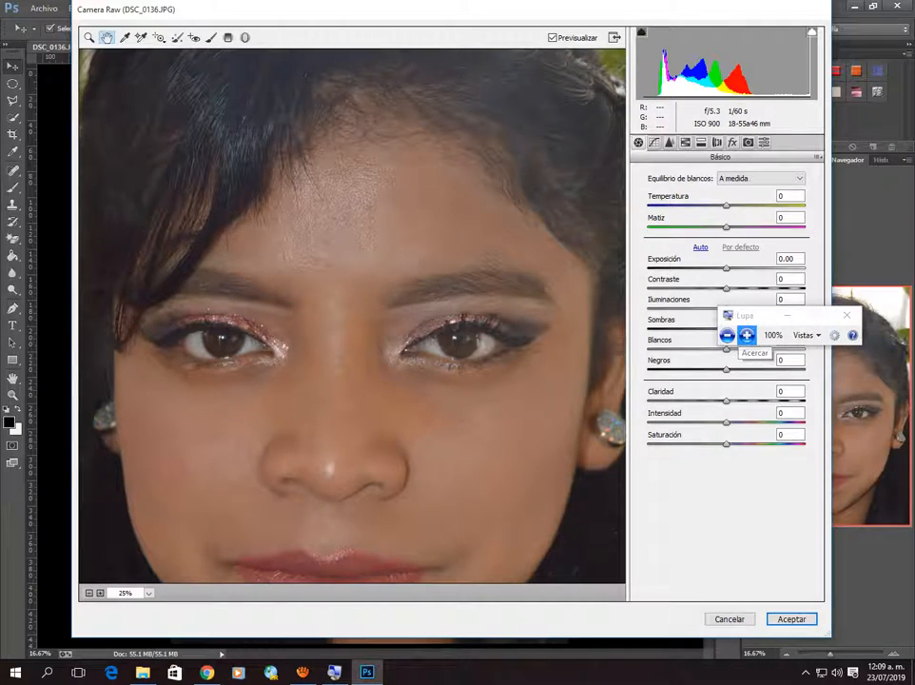
click(747, 334)
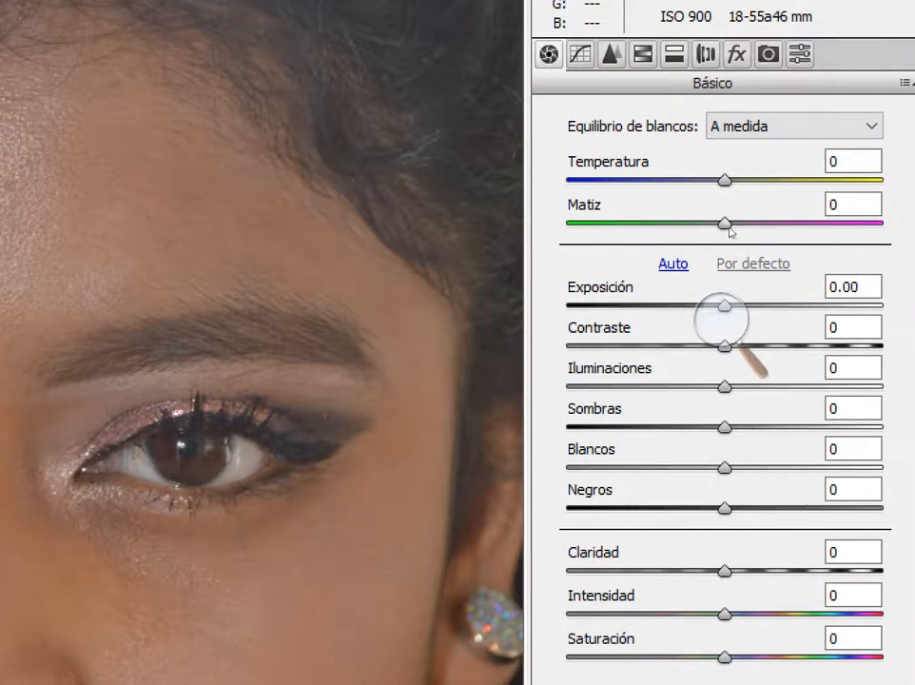
drag(724, 180, 579, 180)
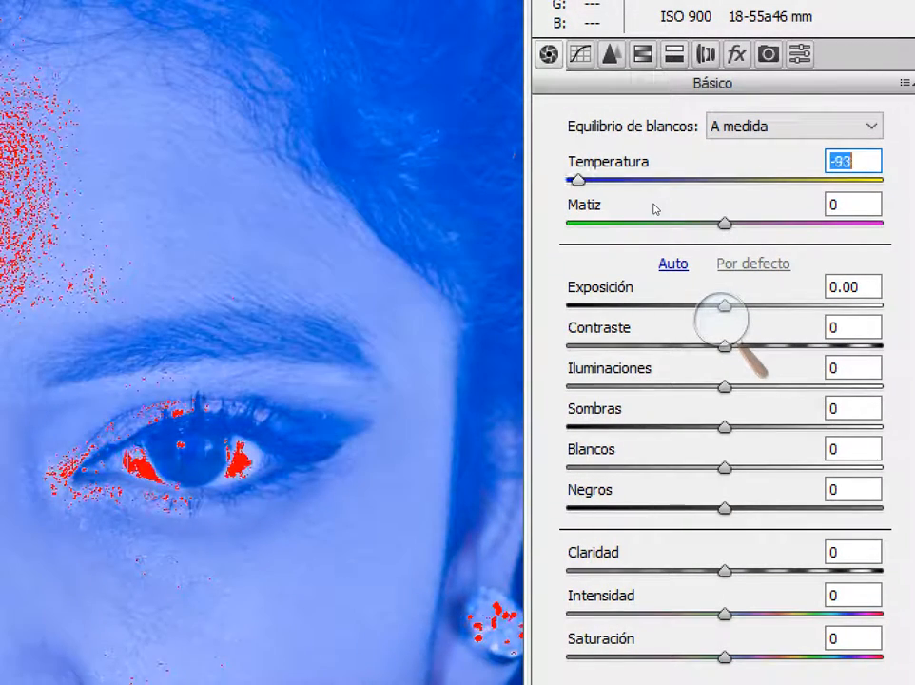
click(725, 319)
click(709, 336)
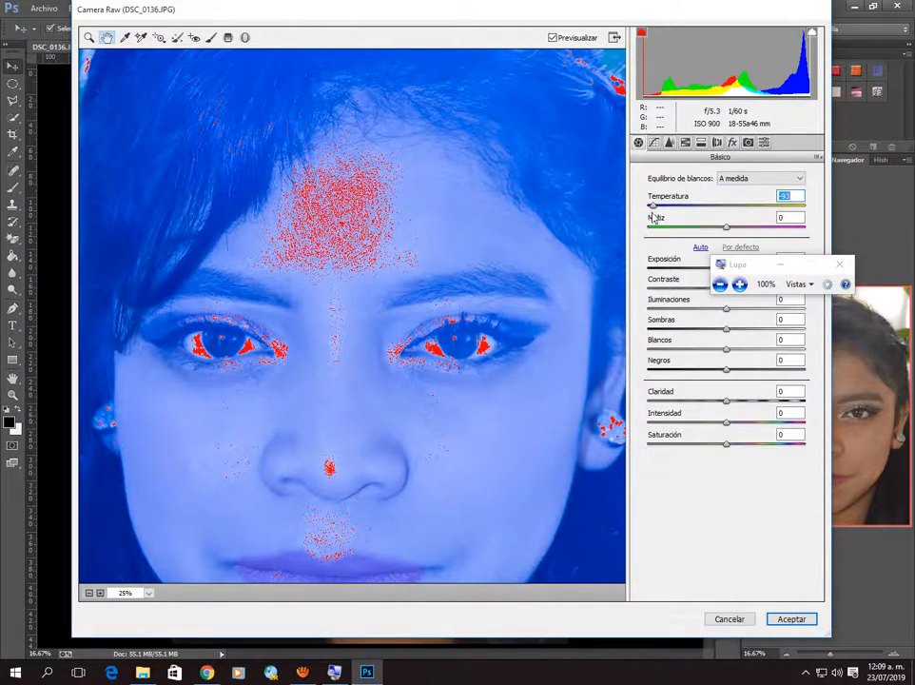
drag(655, 209, 799, 218)
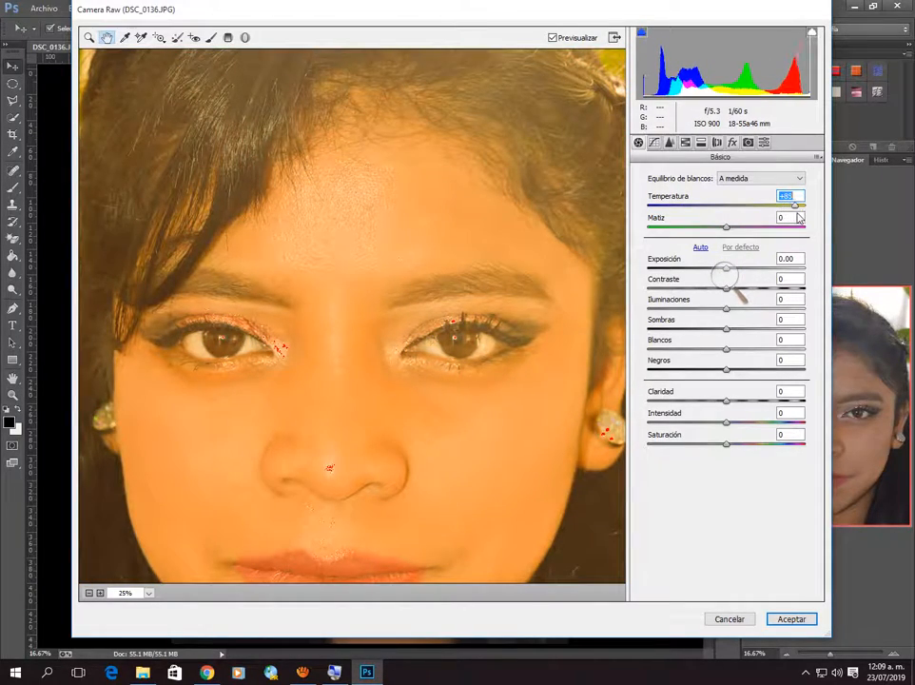
click(88, 593)
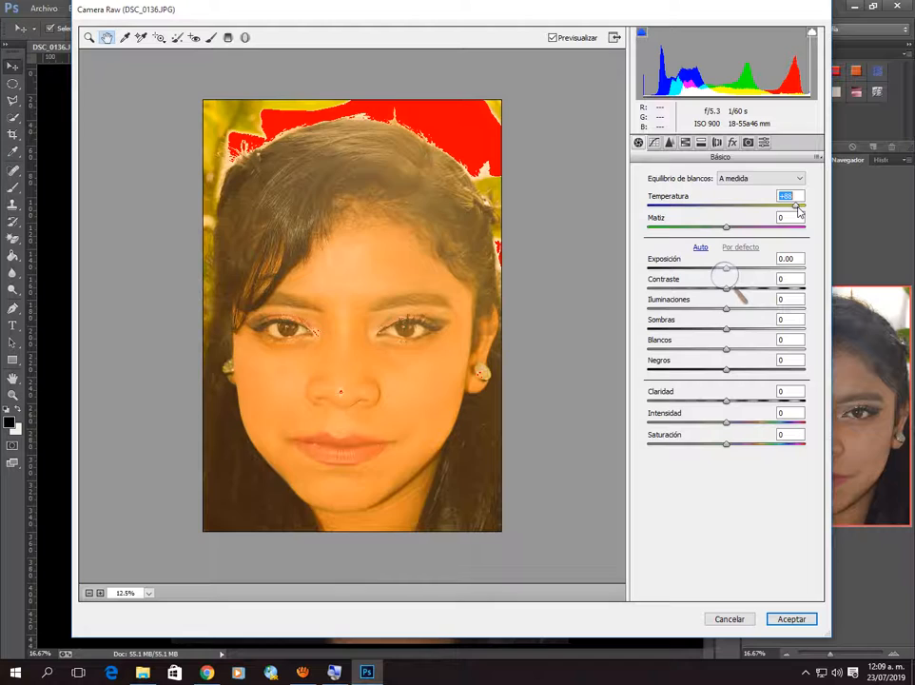
Reset Temperatura to 0 and raise it to +4.
double_click(798, 208)
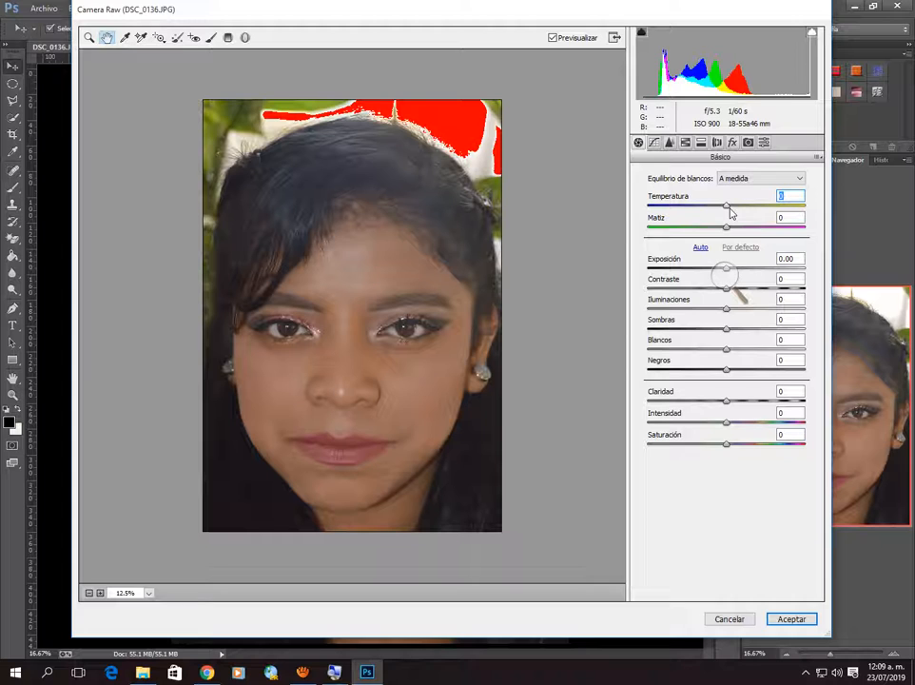
drag(729, 207, 733, 209)
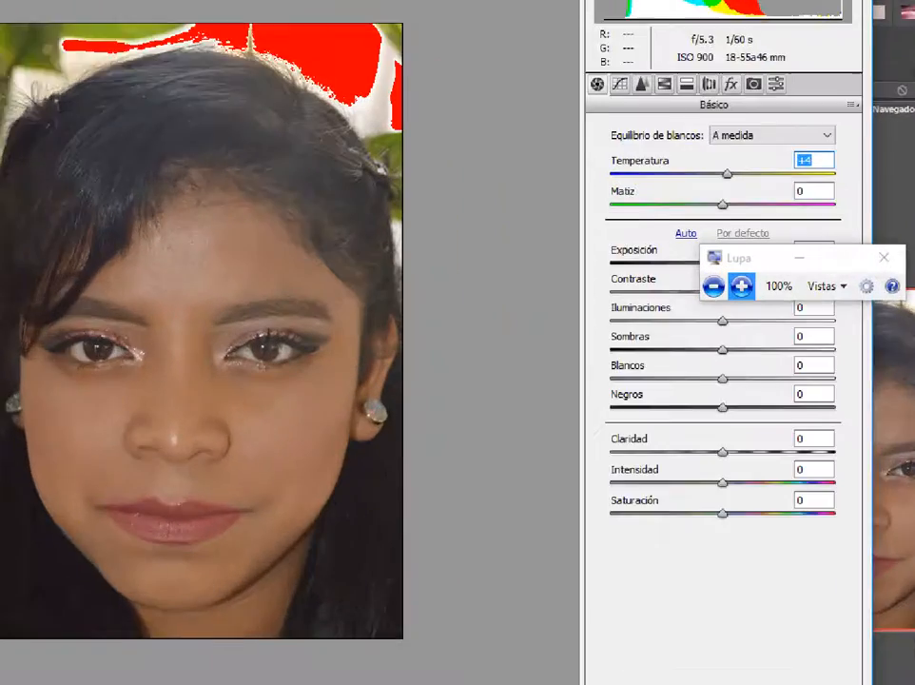
click(741, 285)
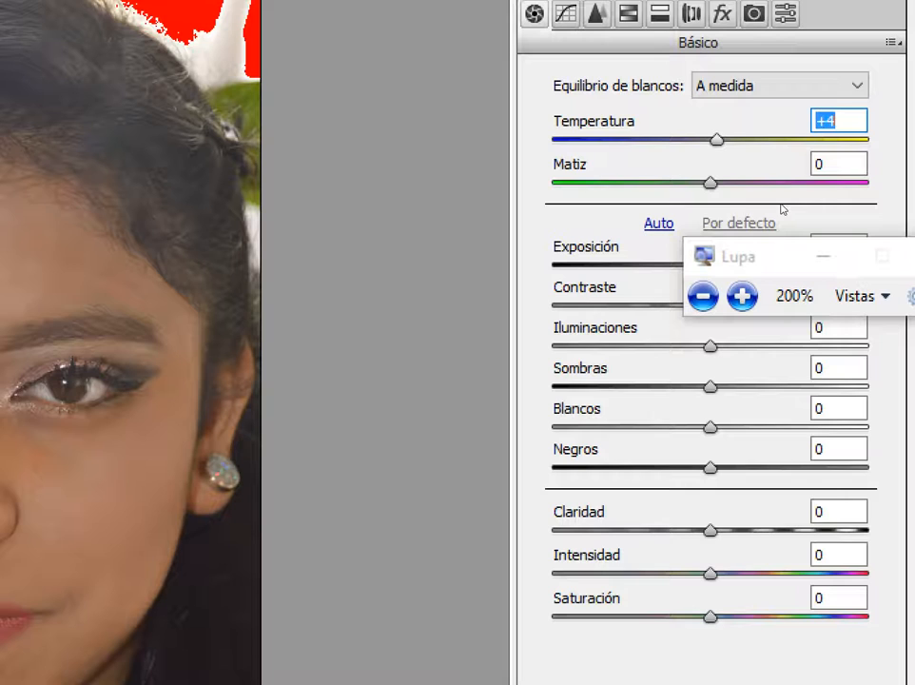
click(702, 296)
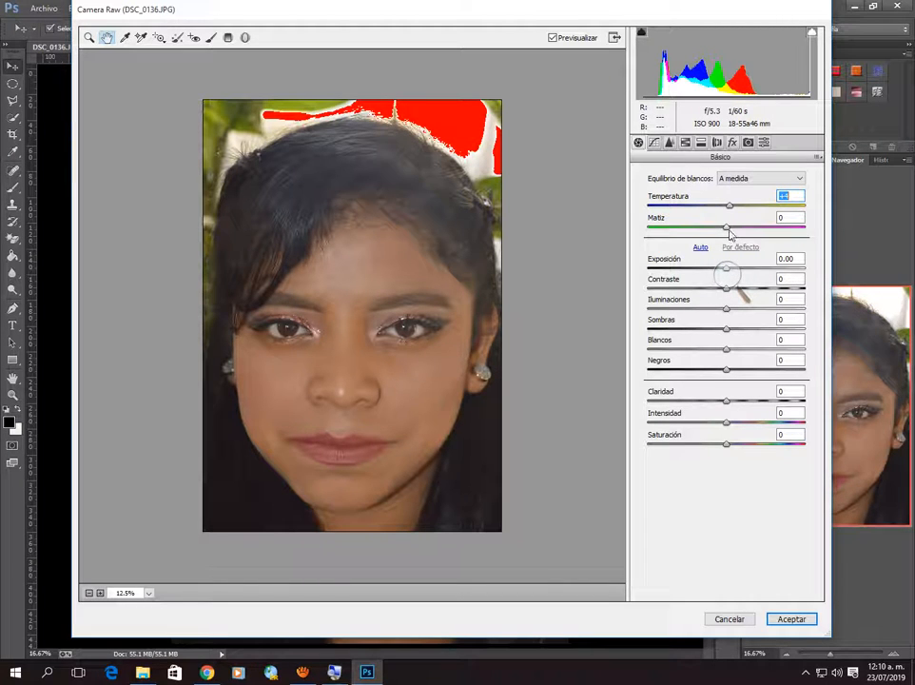
click(335, 673)
click(302, 672)
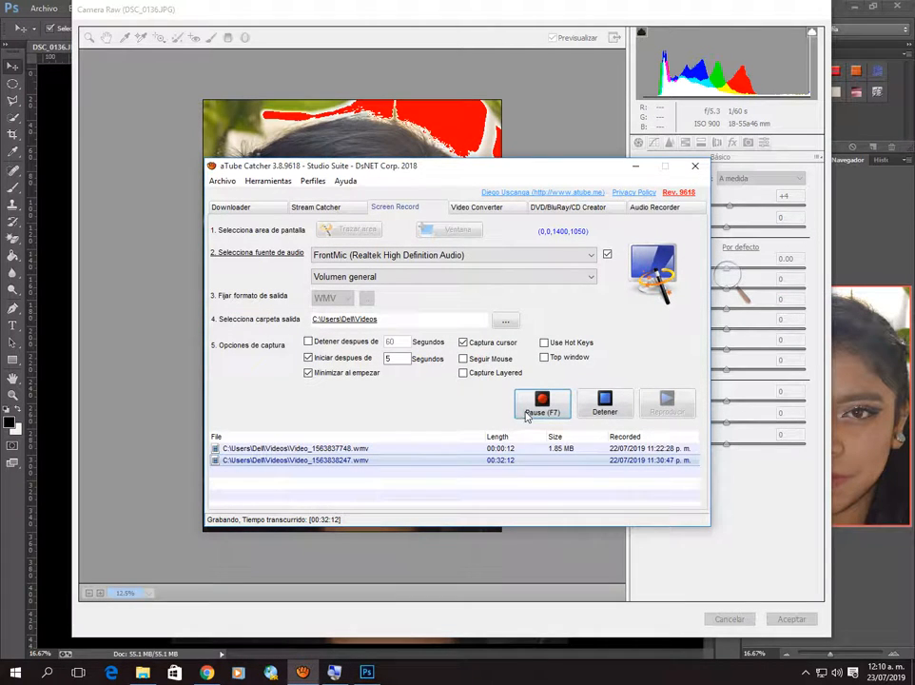
click(637, 166)
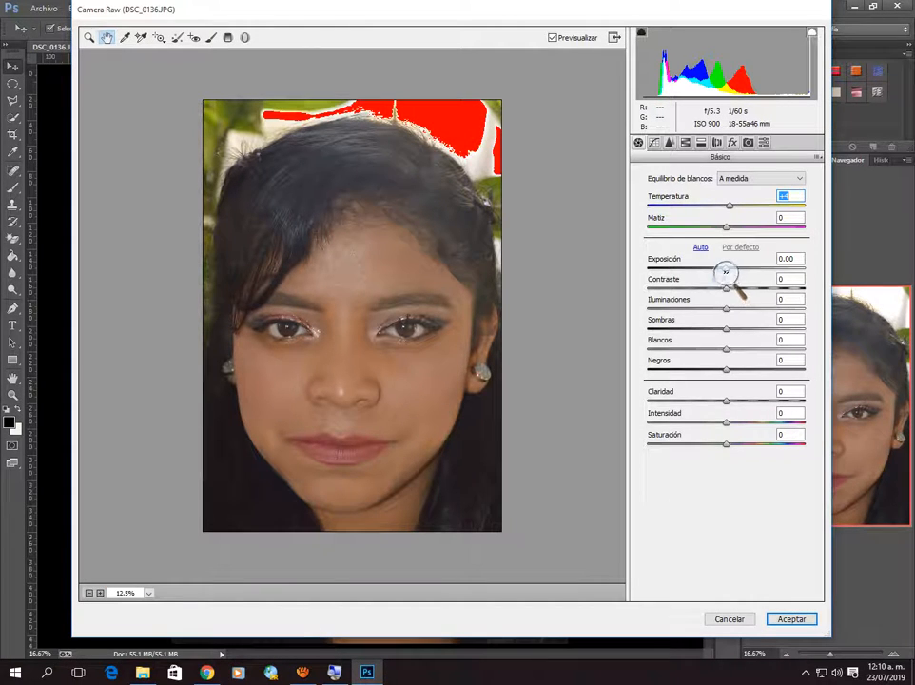
Try the Matiz values -62 and +69 and check their effect on the whole portrait.
click(743, 284)
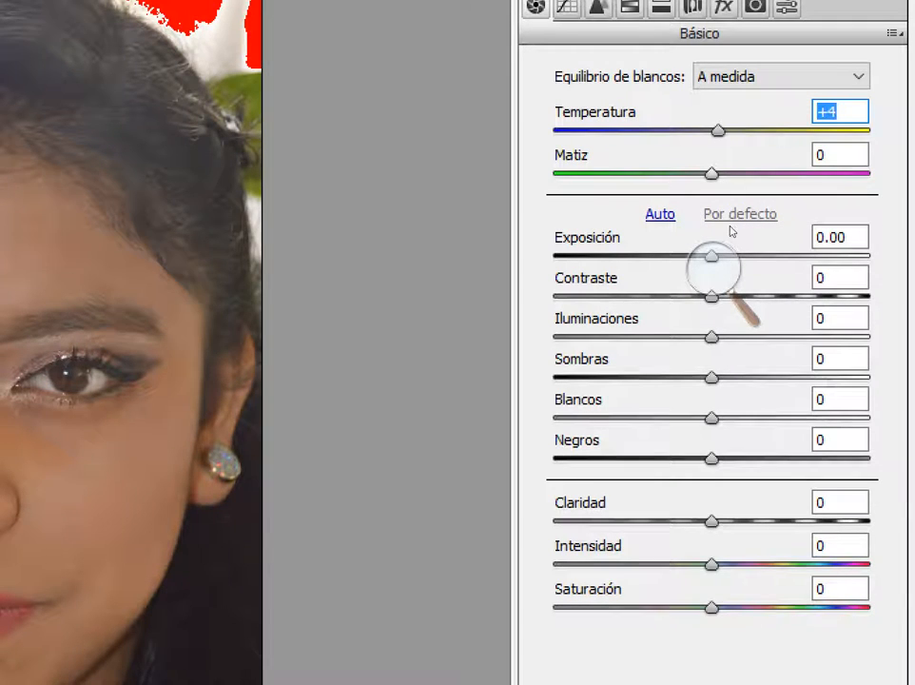
drag(712, 173, 615, 173)
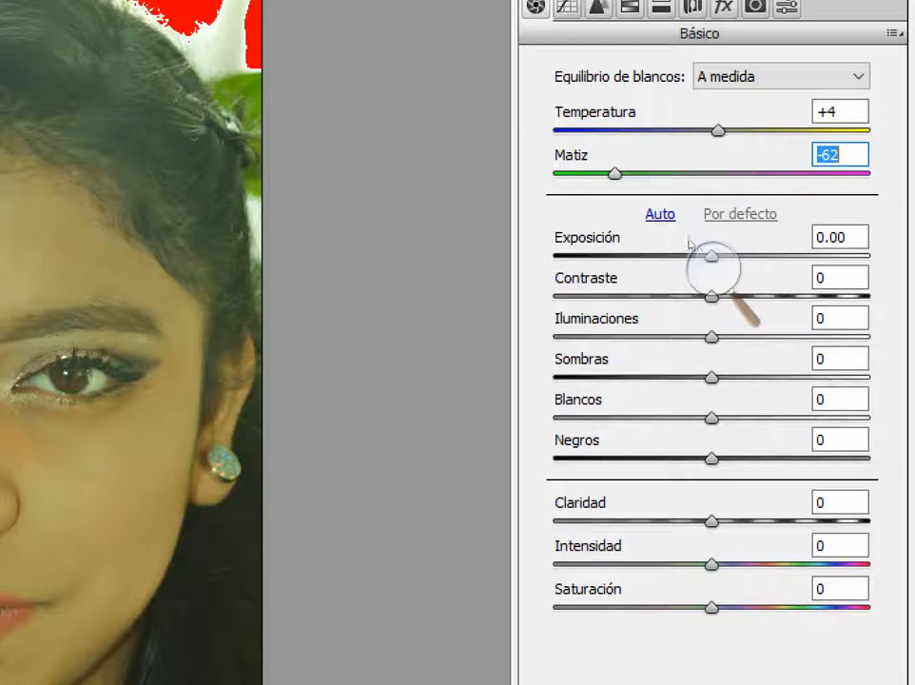
click(714, 269)
click(703, 286)
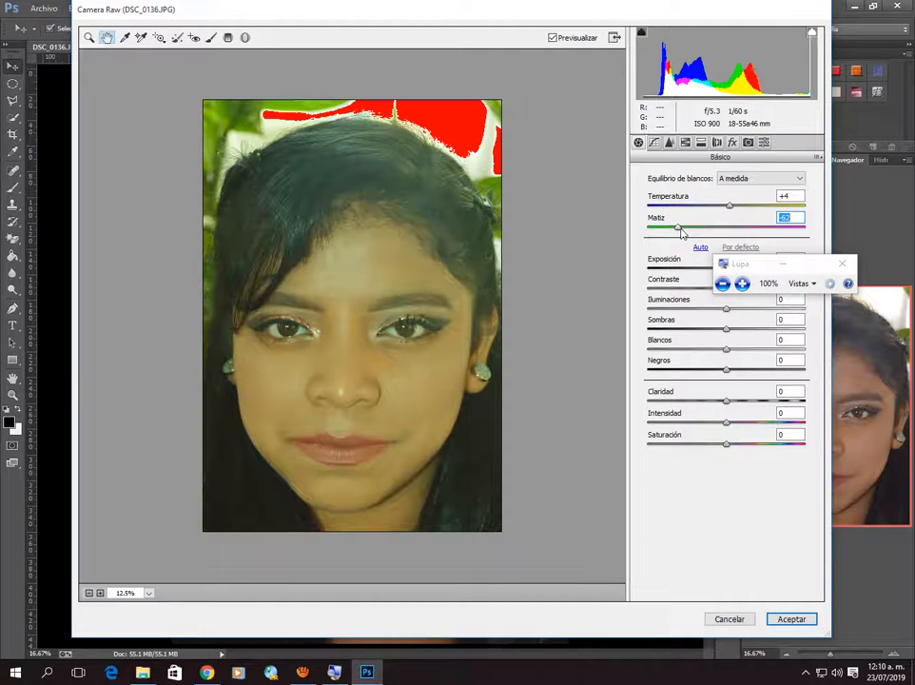
drag(681, 232, 784, 231)
click(733, 274)
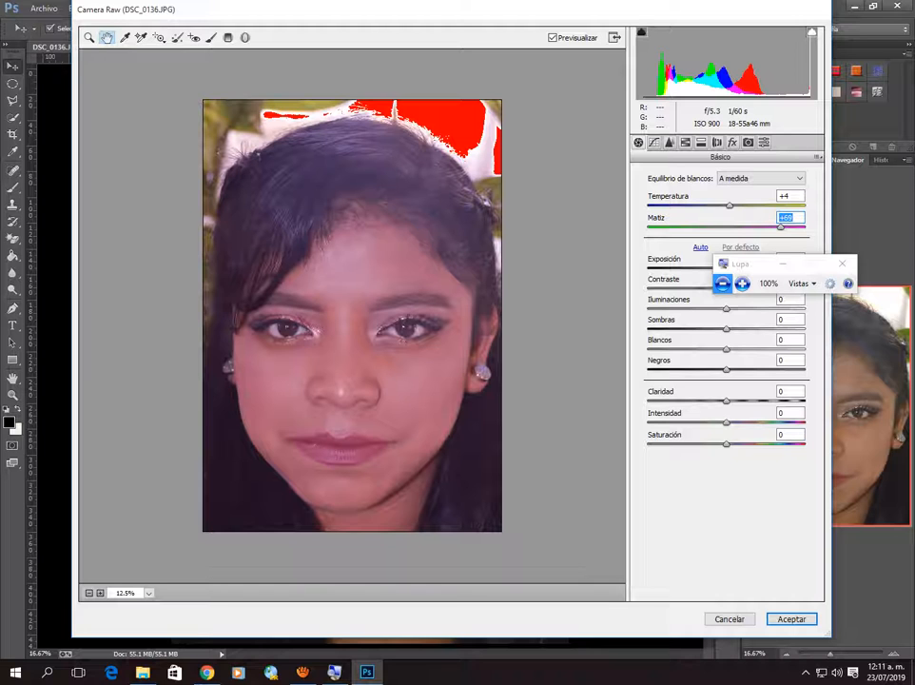
click(742, 283)
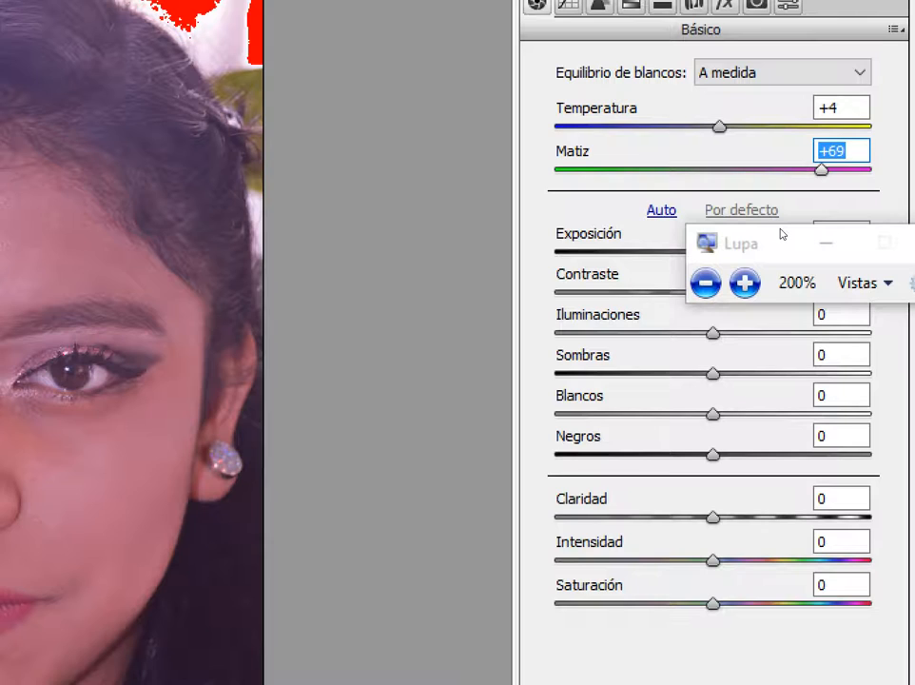
Reset Matiz to 0 and raise it to +5.
text(0)
key(Return)
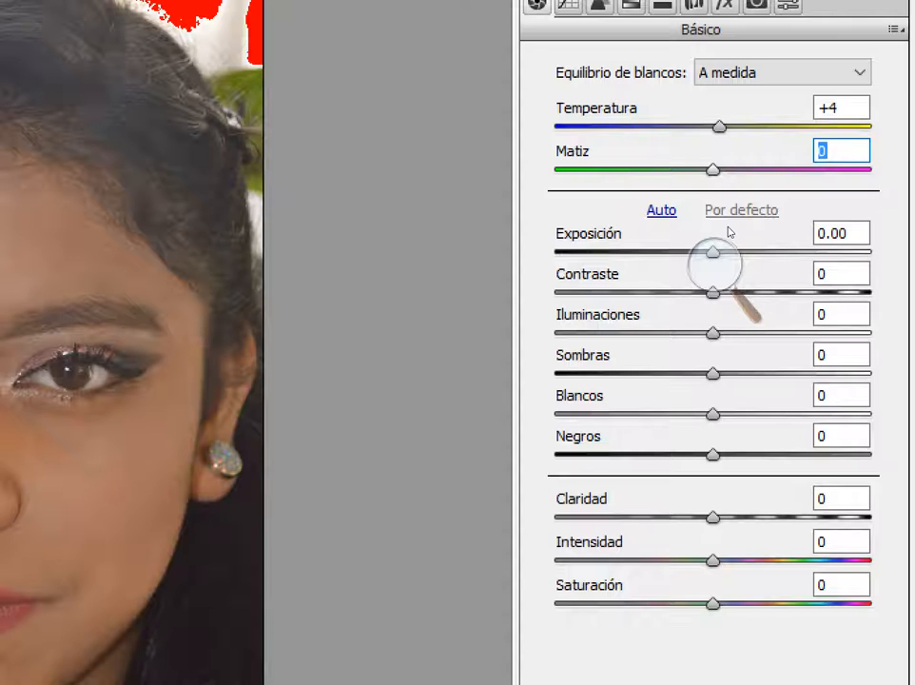
key(Up)
key(Up)
key(Up)
key(Up)
key(Up)
key(Up)
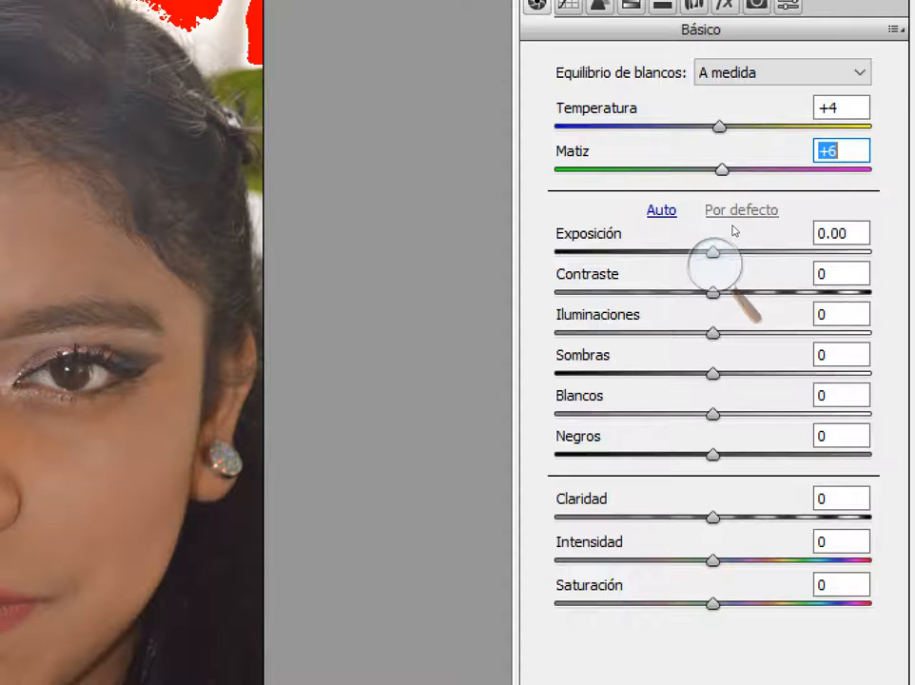
key(Down)
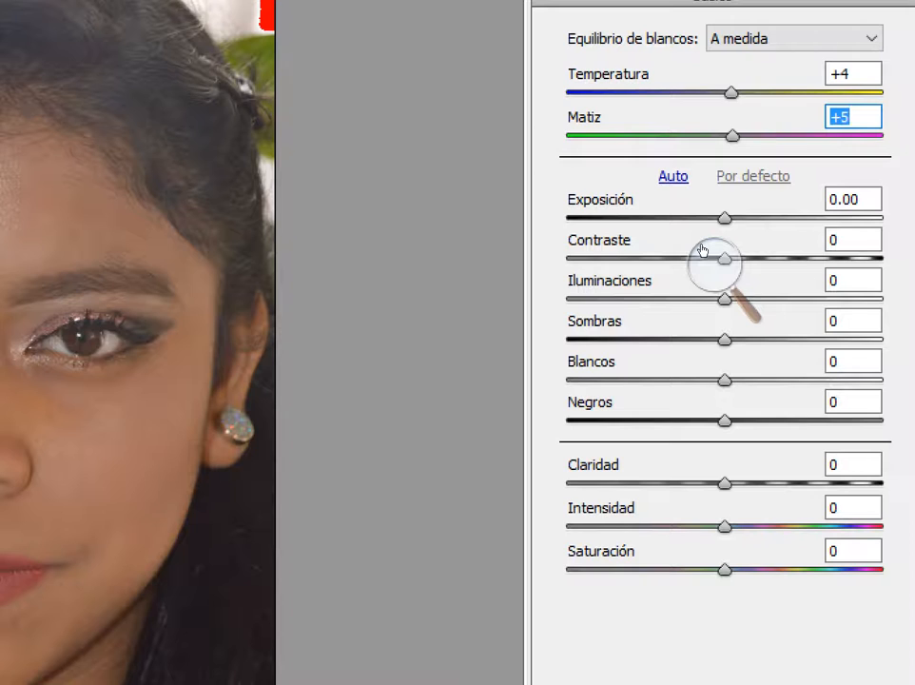
Try the Auto tone adjustments on the whole portrait and restore the tone values to Por defecto.
key(ctrl+u)
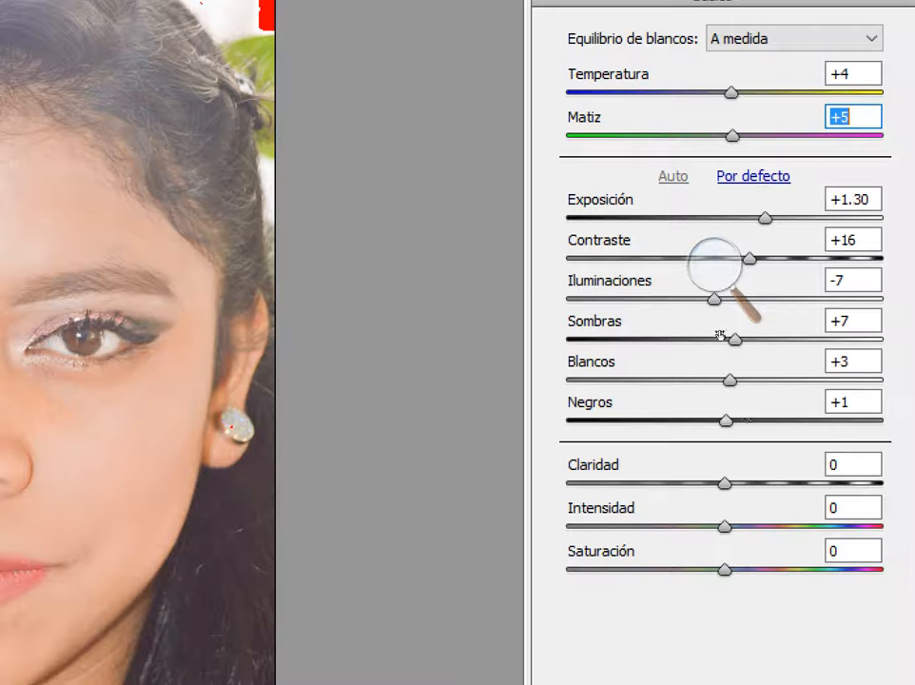
click(715, 261)
click(705, 283)
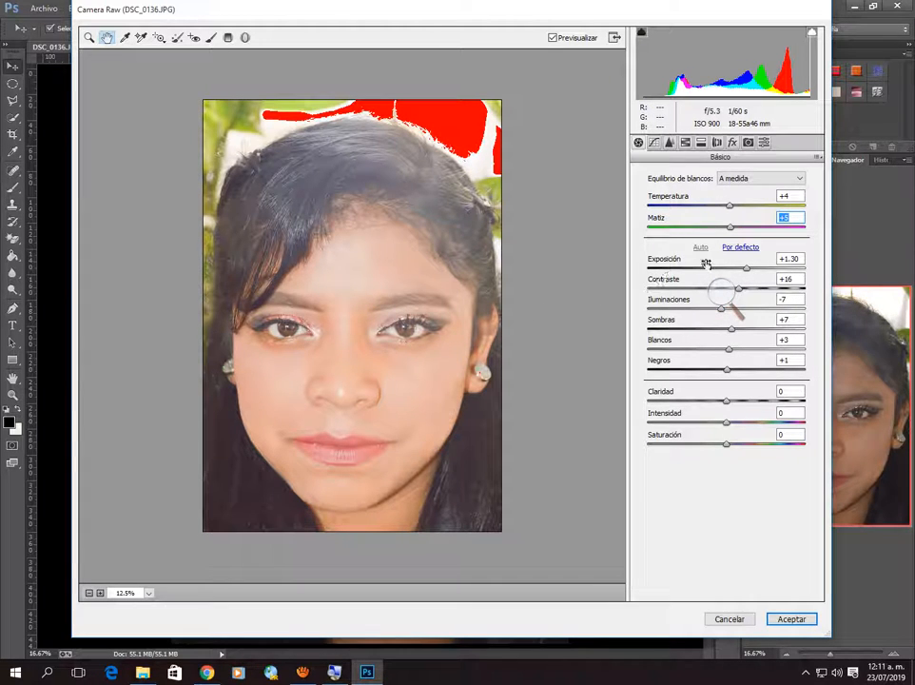
click(739, 247)
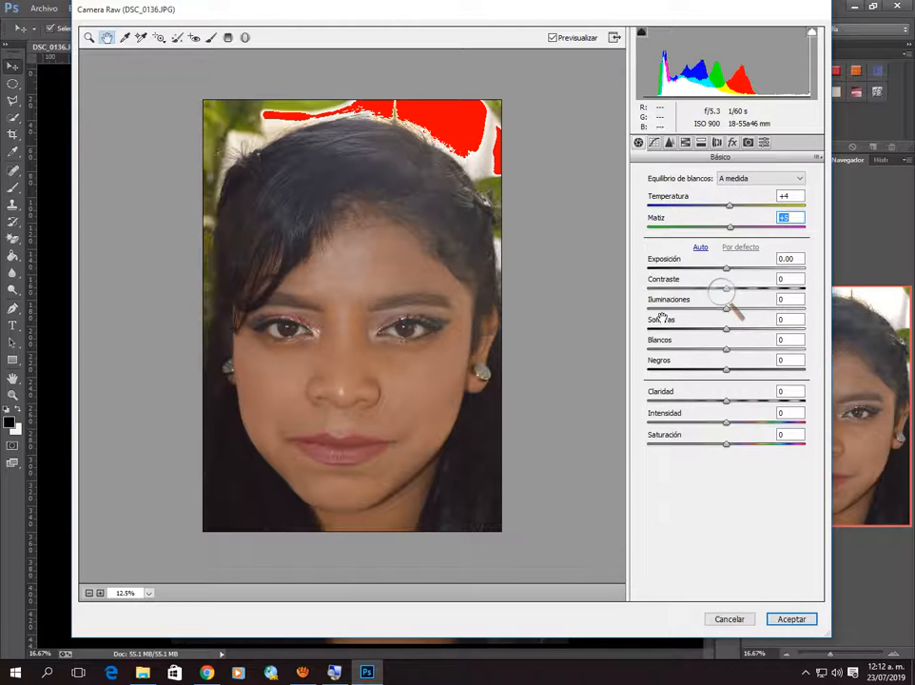
Try Exposición at -2.95 to check the darkening of the portrait, and reset it to 0.
click(717, 295)
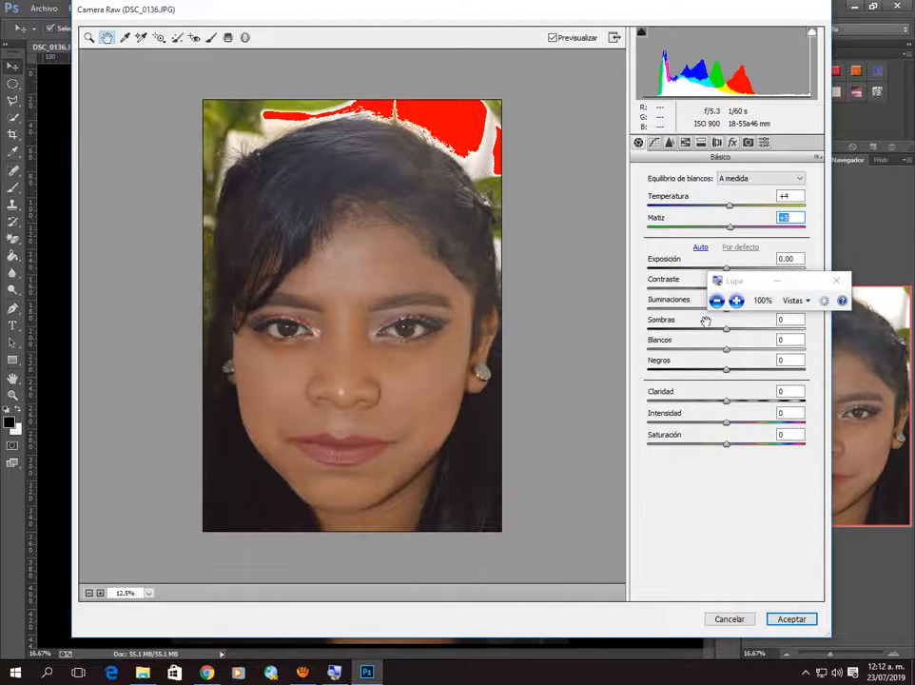
click(736, 300)
click(736, 299)
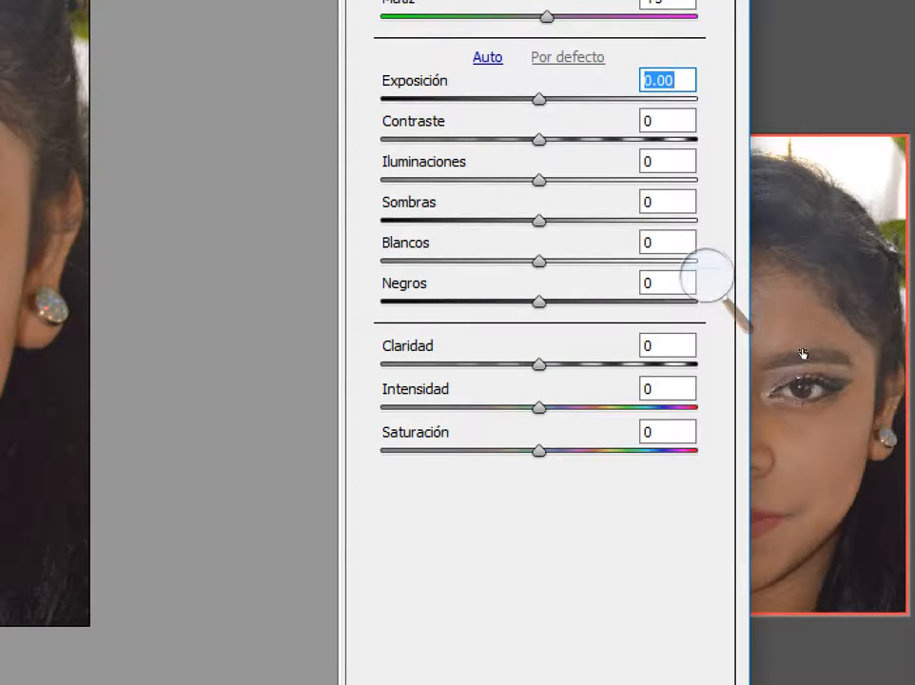
click(701, 268)
click(697, 293)
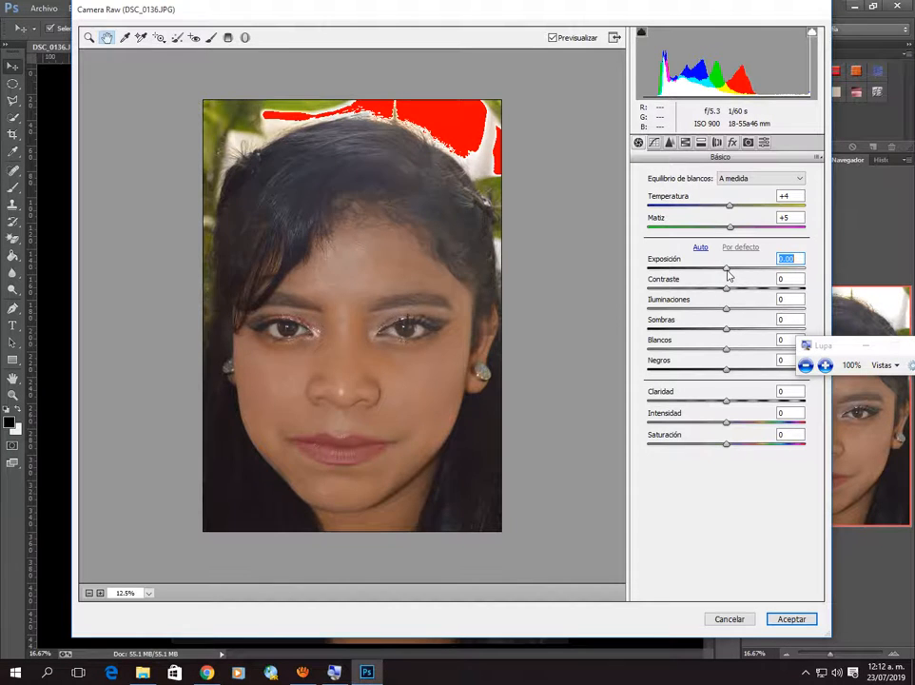
drag(728, 274, 681, 271)
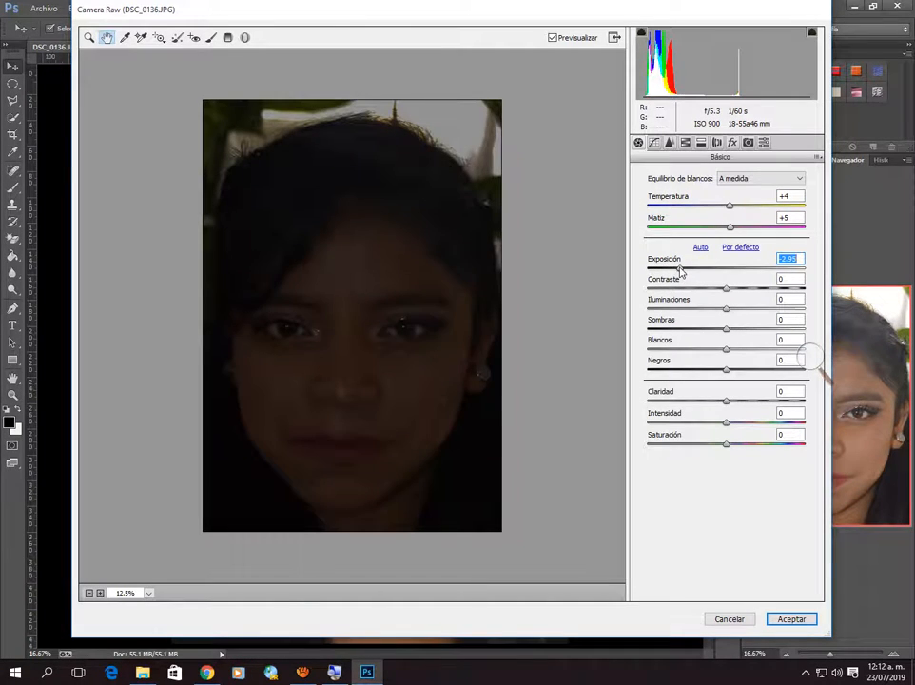
double_click(680, 270)
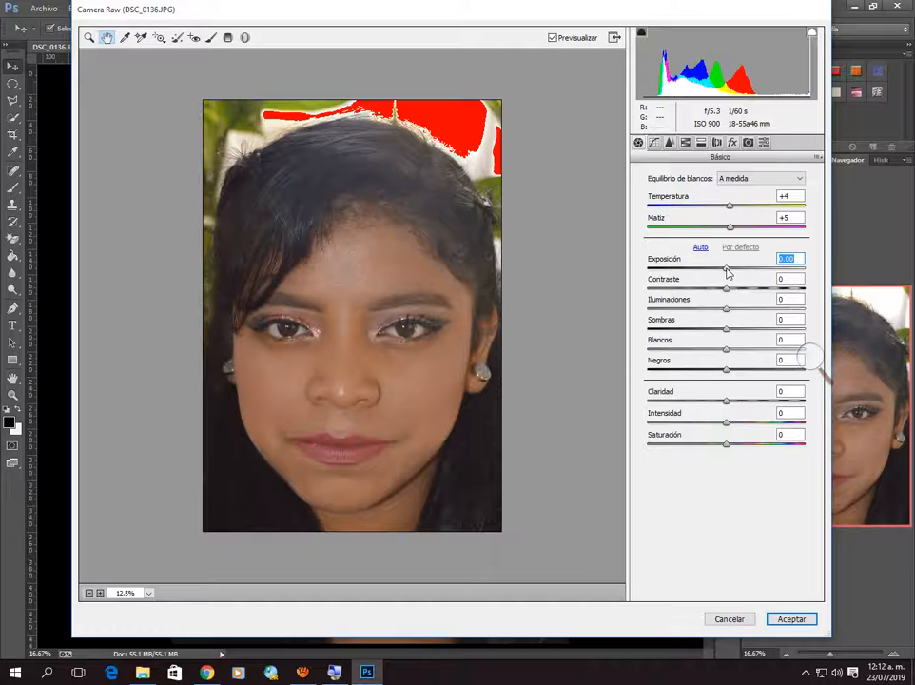
Set Exposición to +0.05 and check the setting magnified.
click(728, 273)
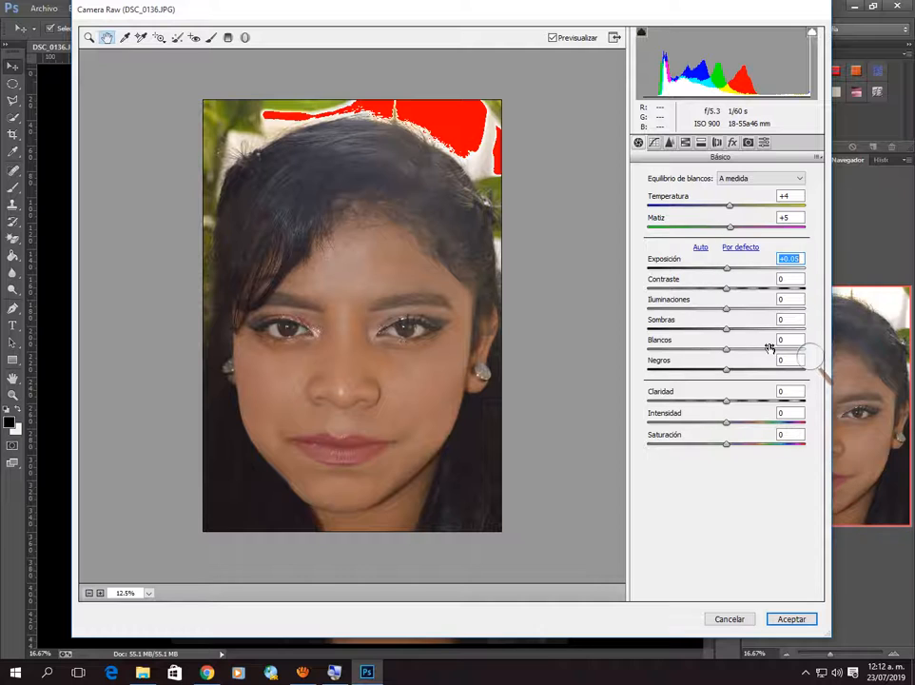
click(815, 358)
click(824, 366)
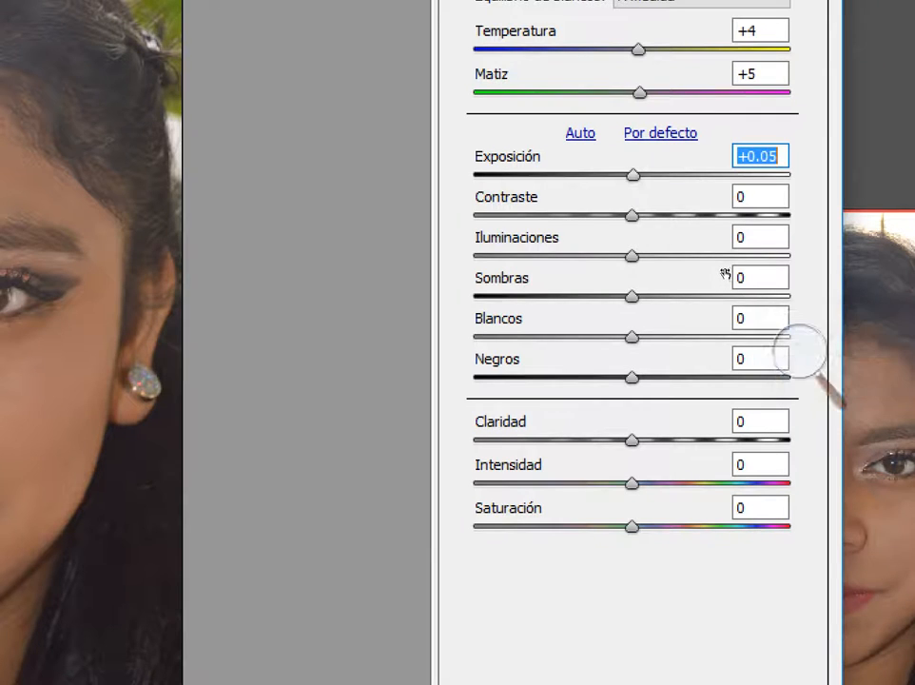
click(801, 353)
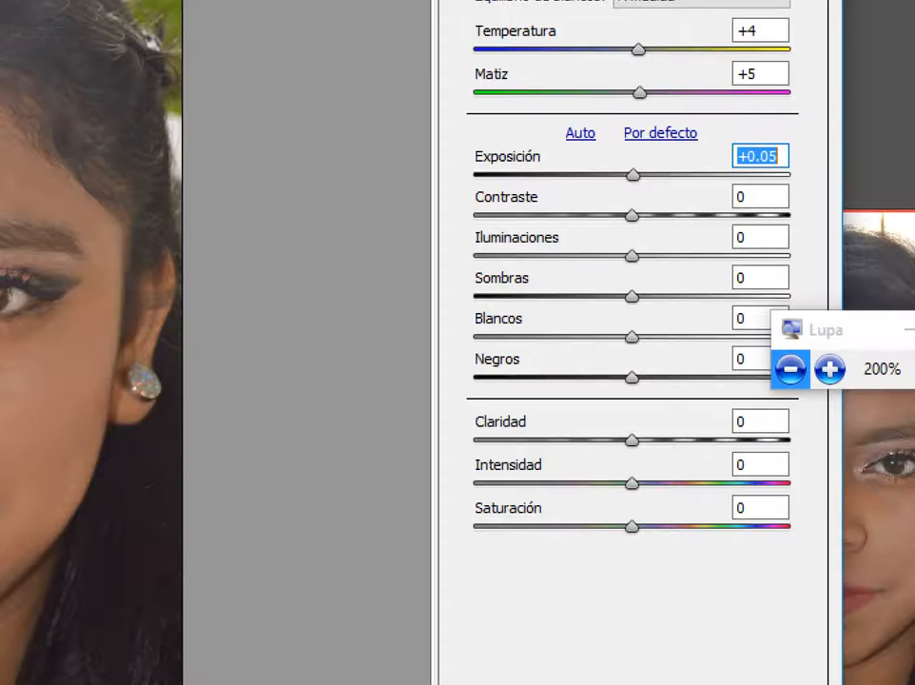
click(791, 368)
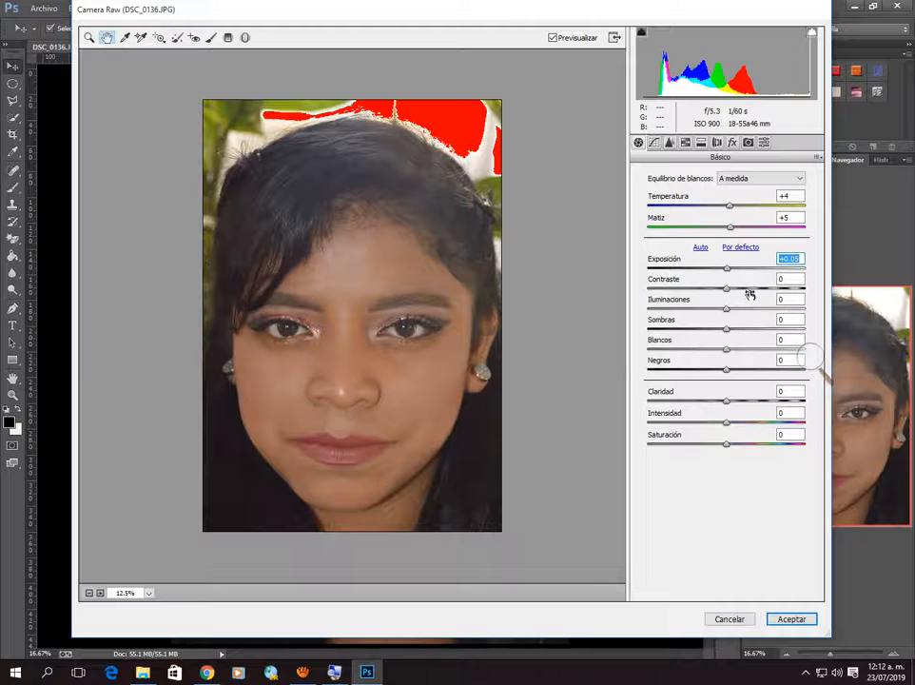
Raise Contraste to +9 and check the tone settings magnified.
key(Tab)
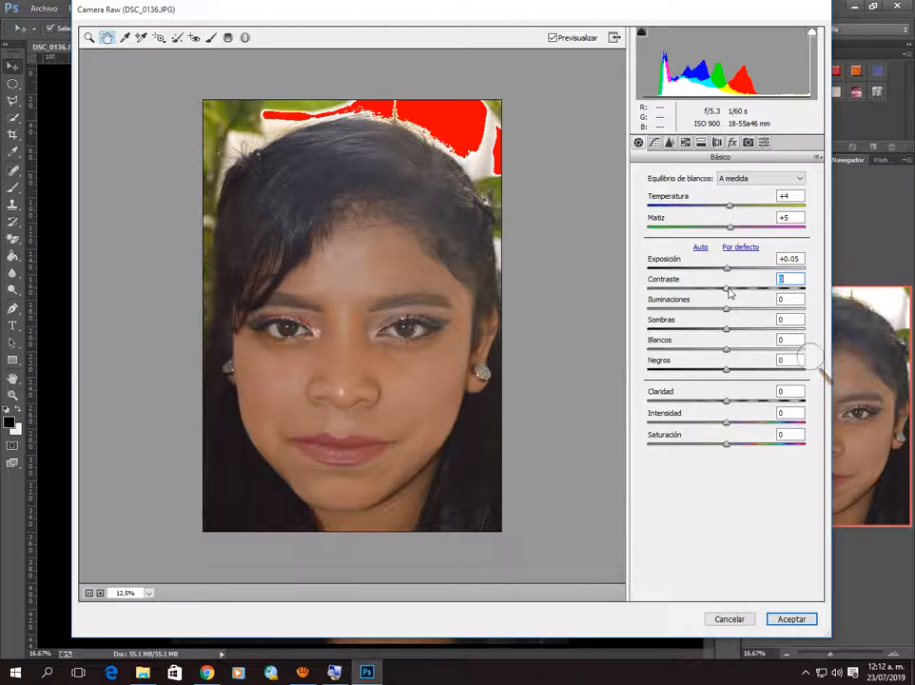
mouse_move(727, 290)
mouse_down()
mouse_move(778, 295)
mouse_move(662, 296)
mouse_move(737, 302)
mouse_up()
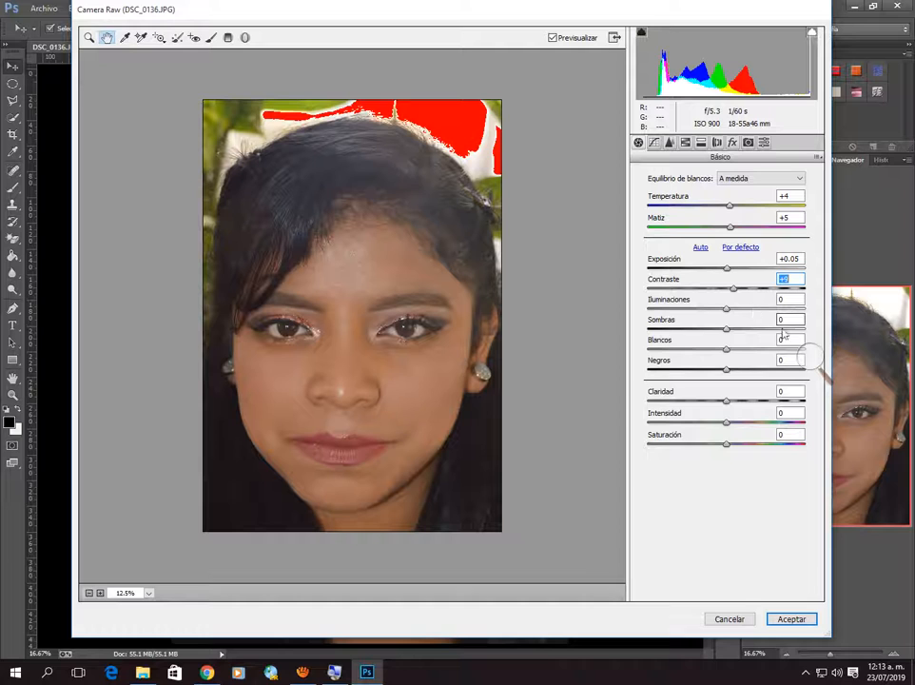
click(810, 358)
click(825, 366)
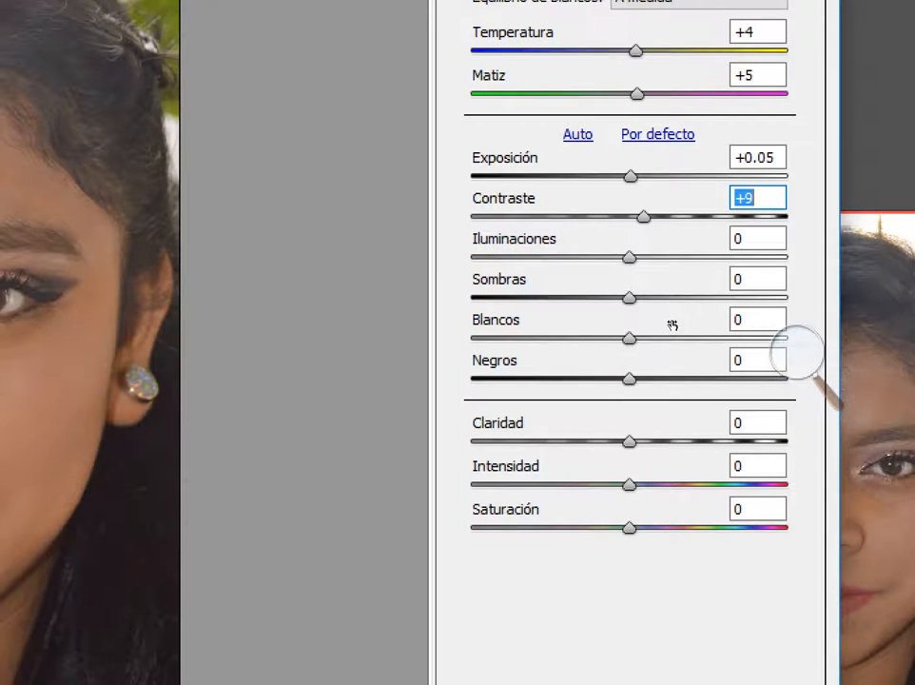
click(796, 350)
click(788, 370)
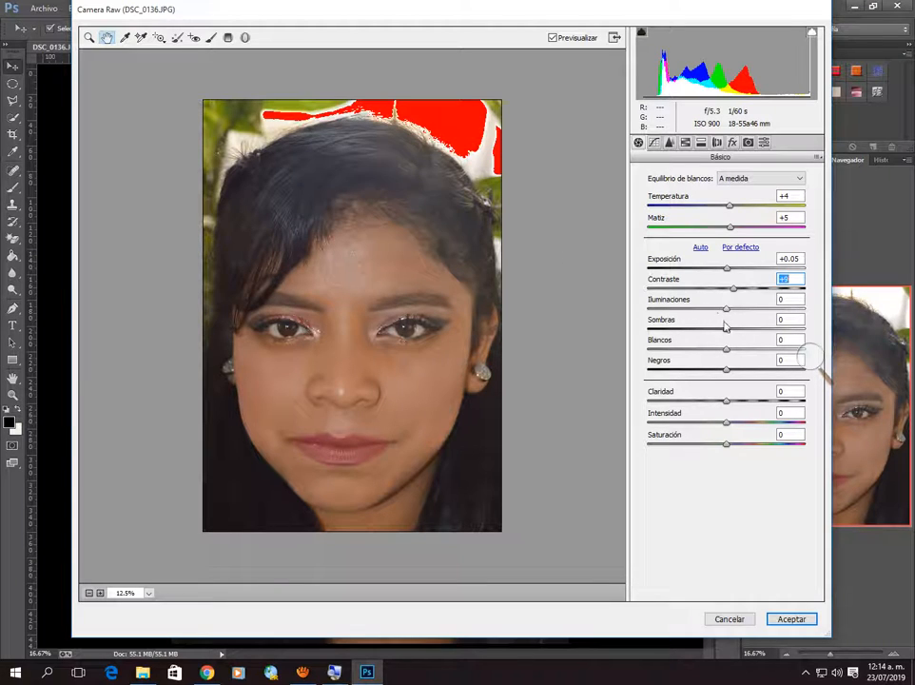
Compare Iluminaciones at -81 and +82 on the portrait, and set it to -22.
click(810, 358)
click(825, 365)
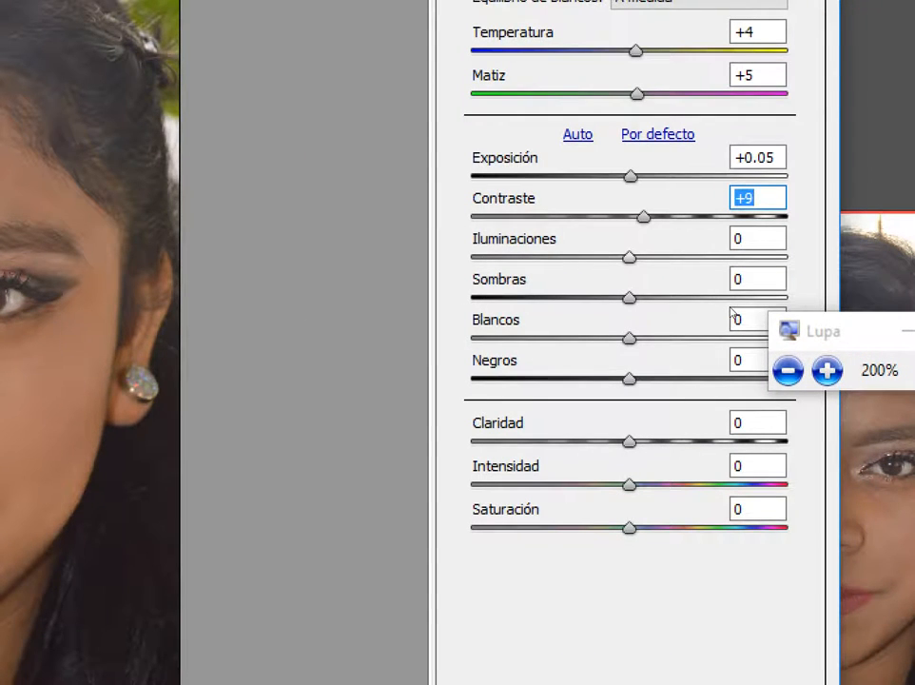
click(788, 370)
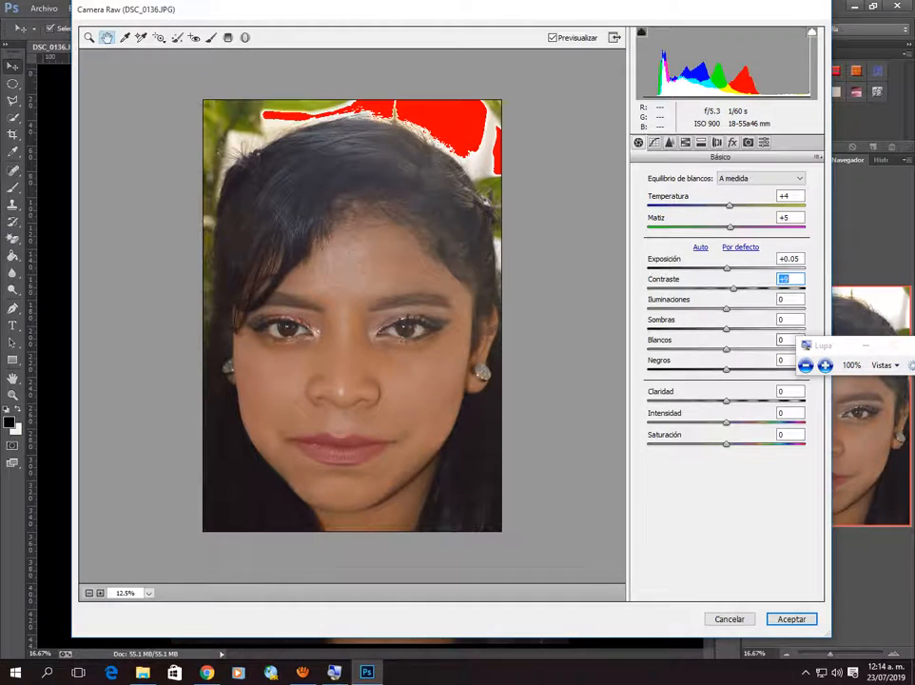
drag(728, 311, 663, 314)
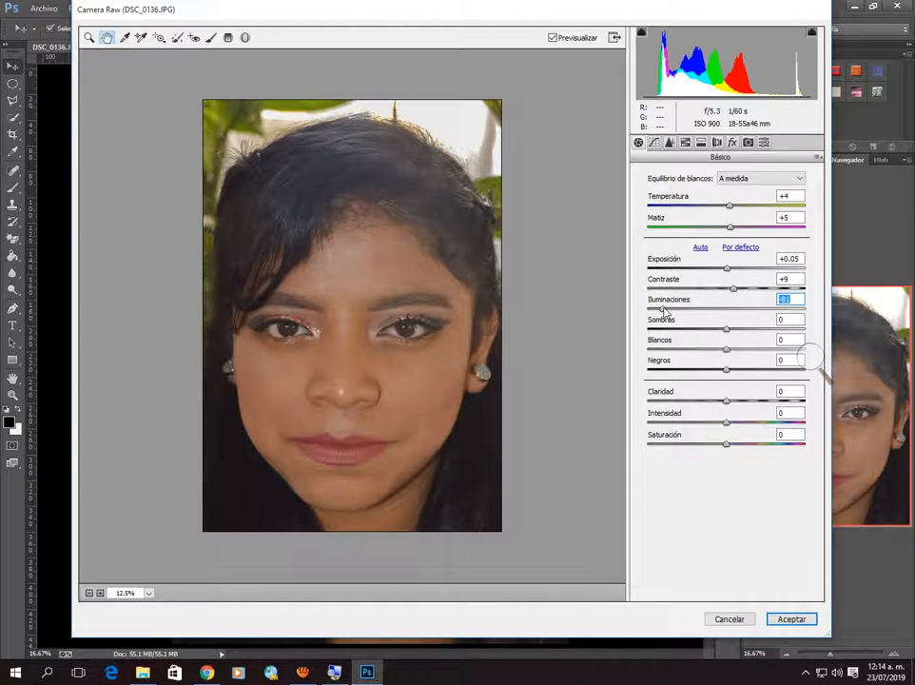
drag(663, 314, 792, 314)
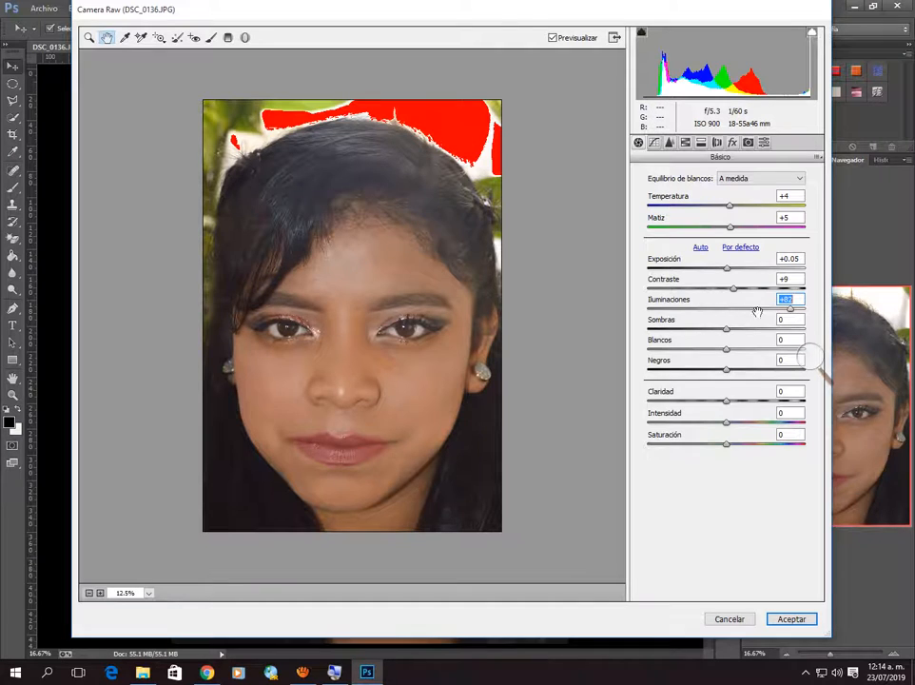
drag(792, 305, 725, 314)
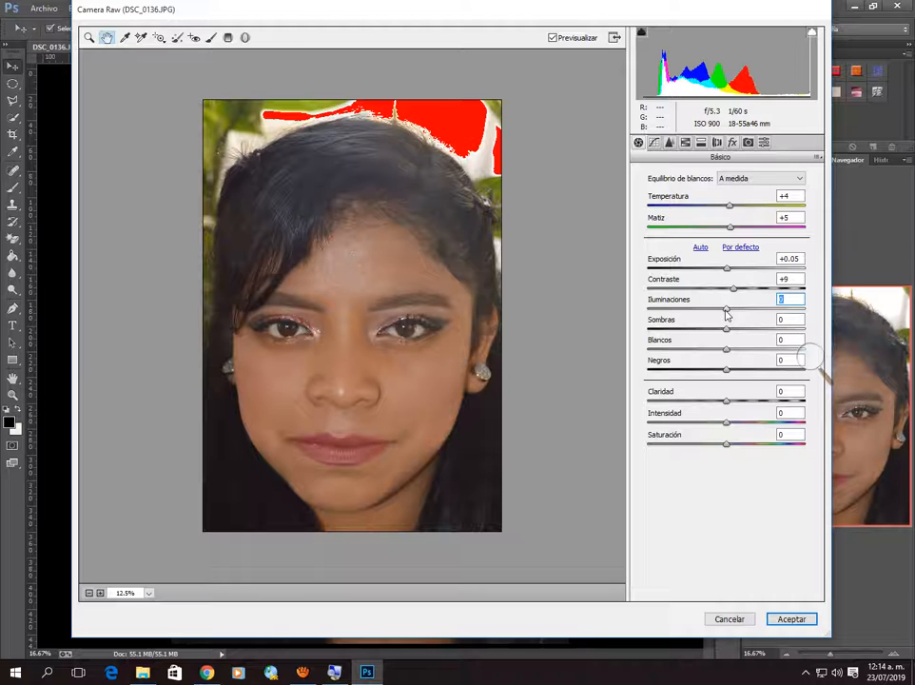
drag(726, 315, 709, 319)
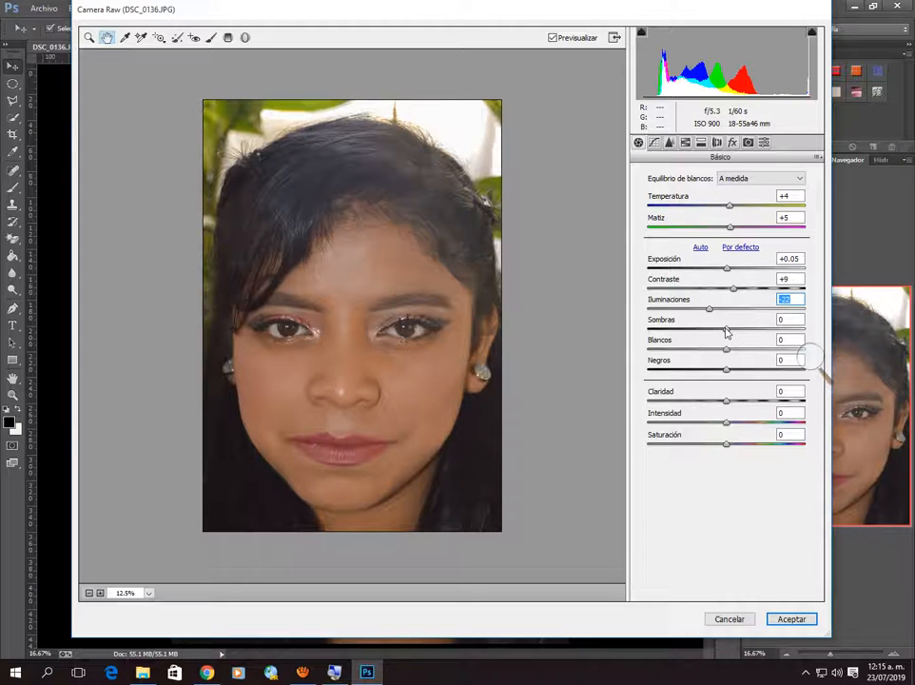
Compare Sombras at +88 and -93 on the portrait, and set it to +13.
drag(726, 330, 796, 335)
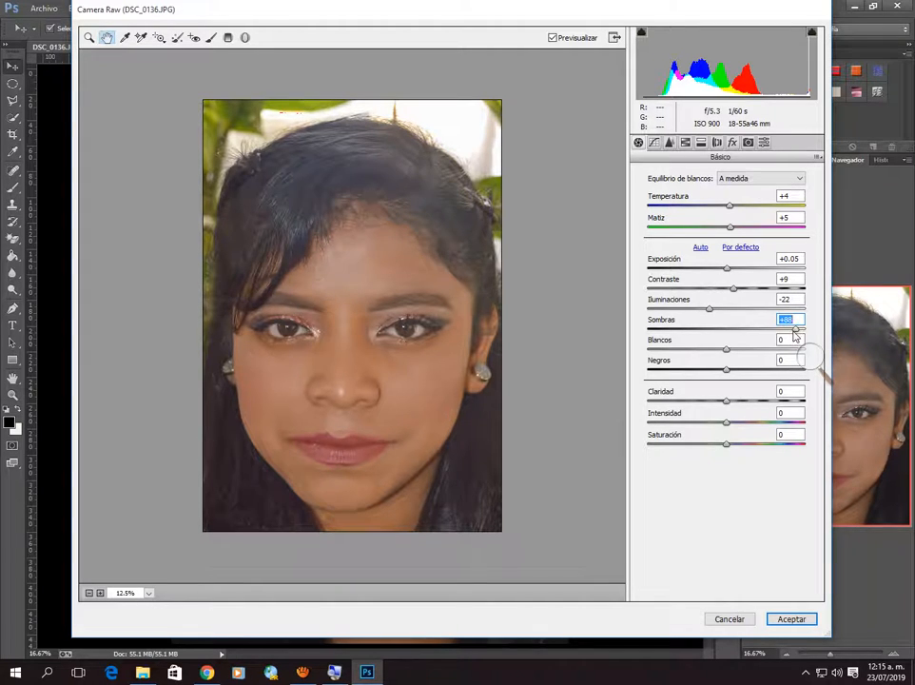
drag(794, 333, 649, 359)
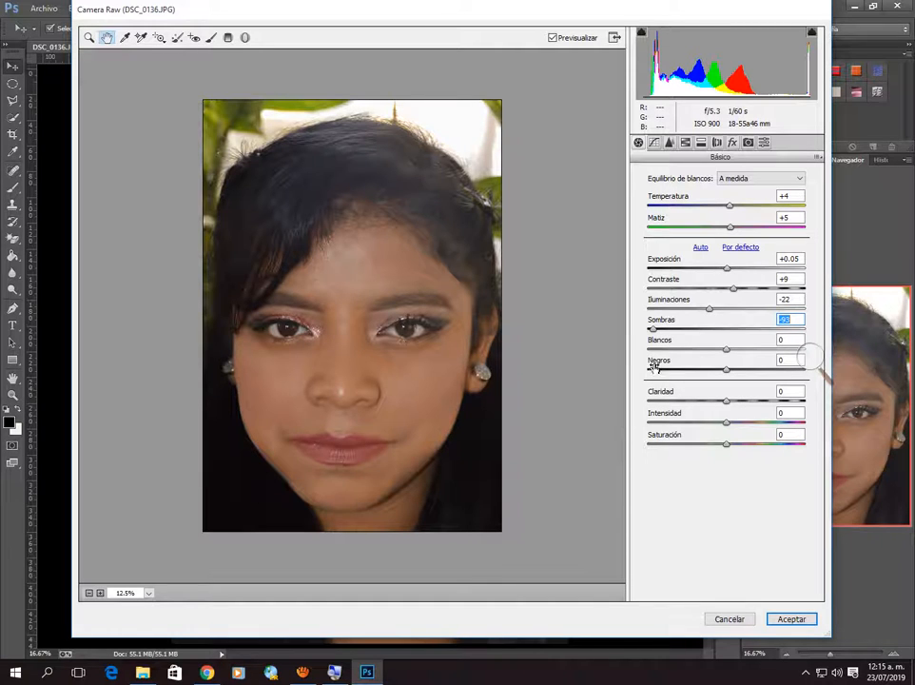
drag(655, 333, 747, 335)
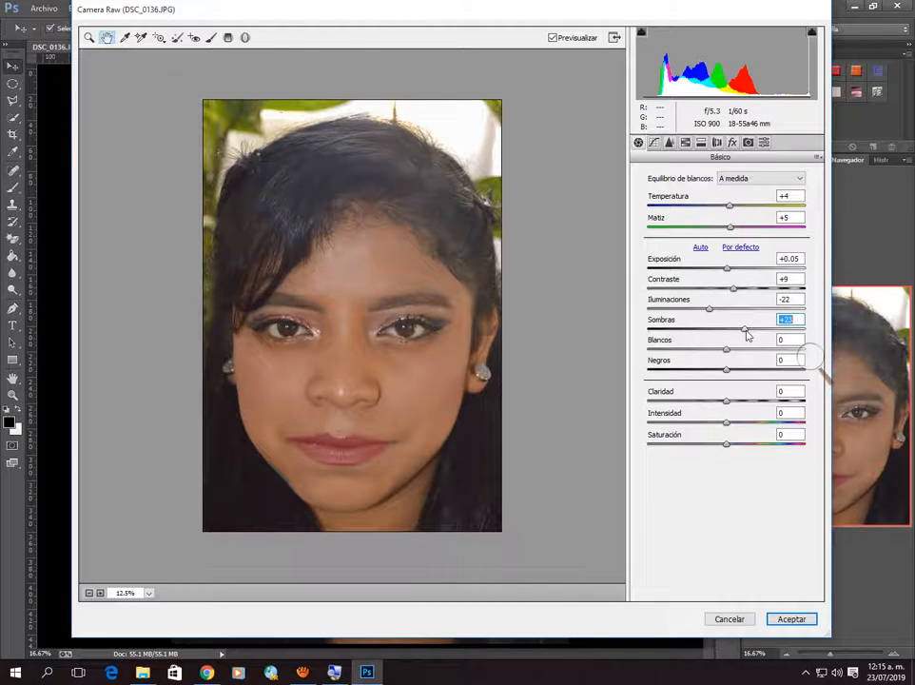
drag(748, 335, 739, 335)
double_click(733, 334)
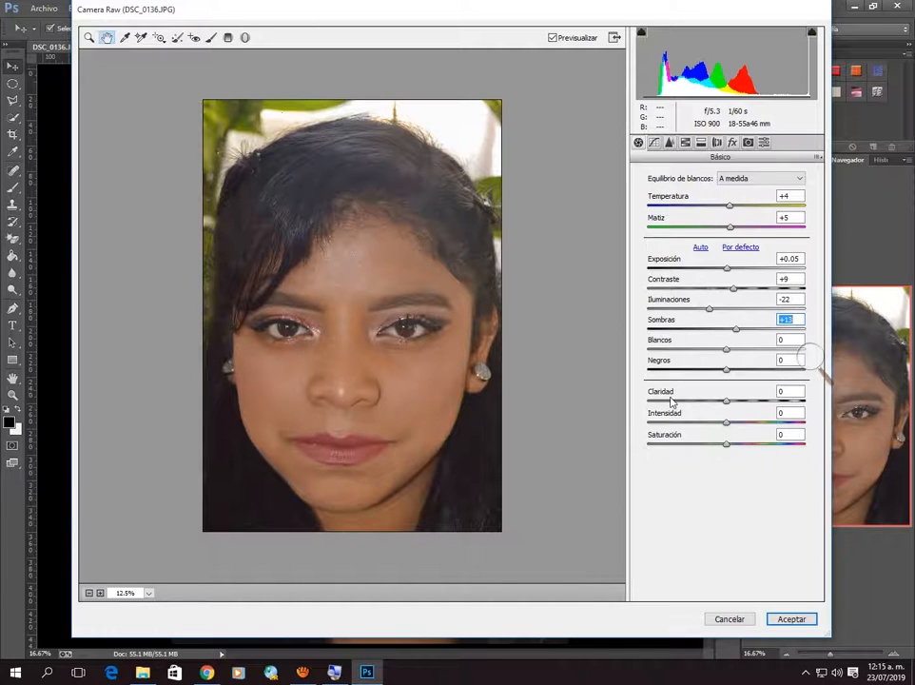
Try Blancos at +38 on the portrait's bright background, and reset it to 0.
drag(726, 352, 757, 356)
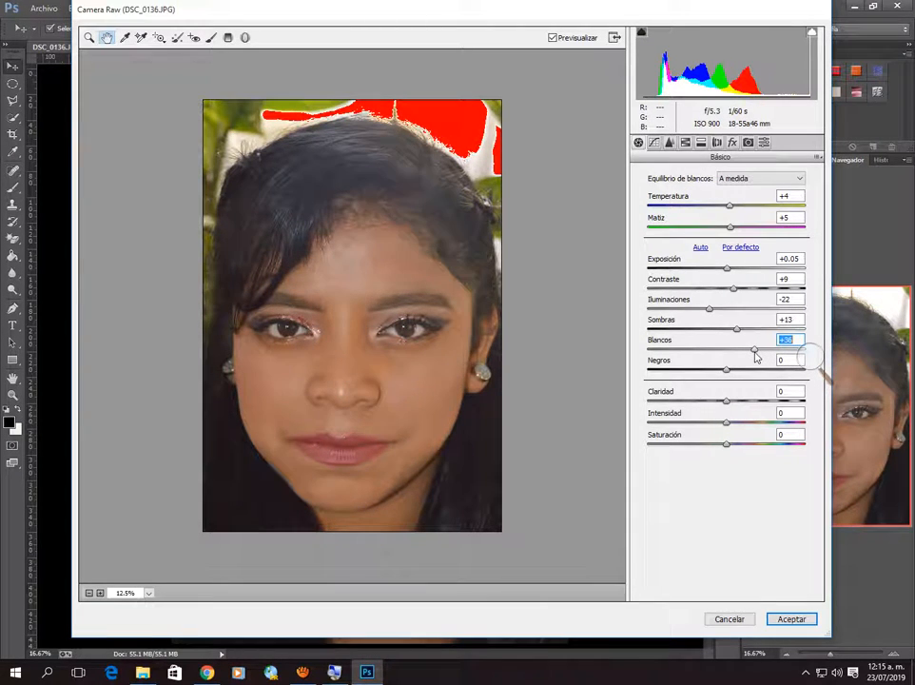
double_click(755, 354)
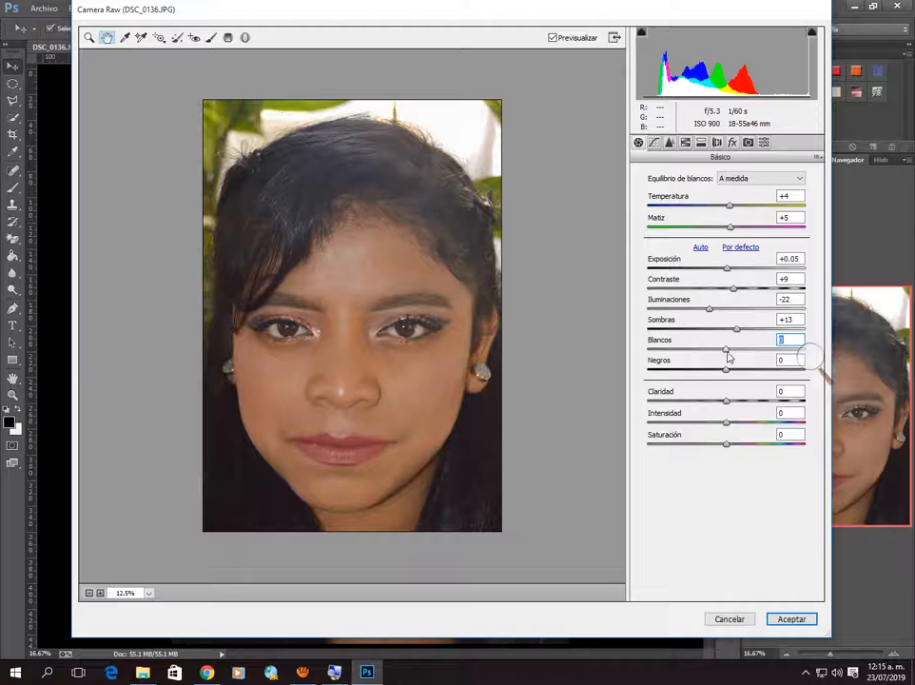
drag(727, 356, 728, 356)
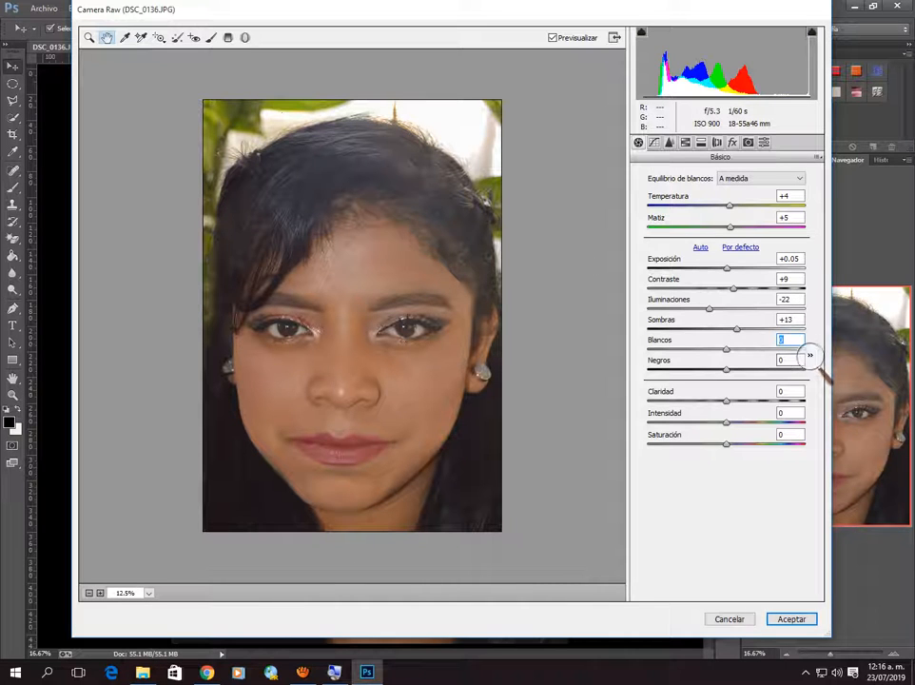
Try Blancos at +5 with the settings magnified, and set it to -5.
key(super+plus)
click(824, 365)
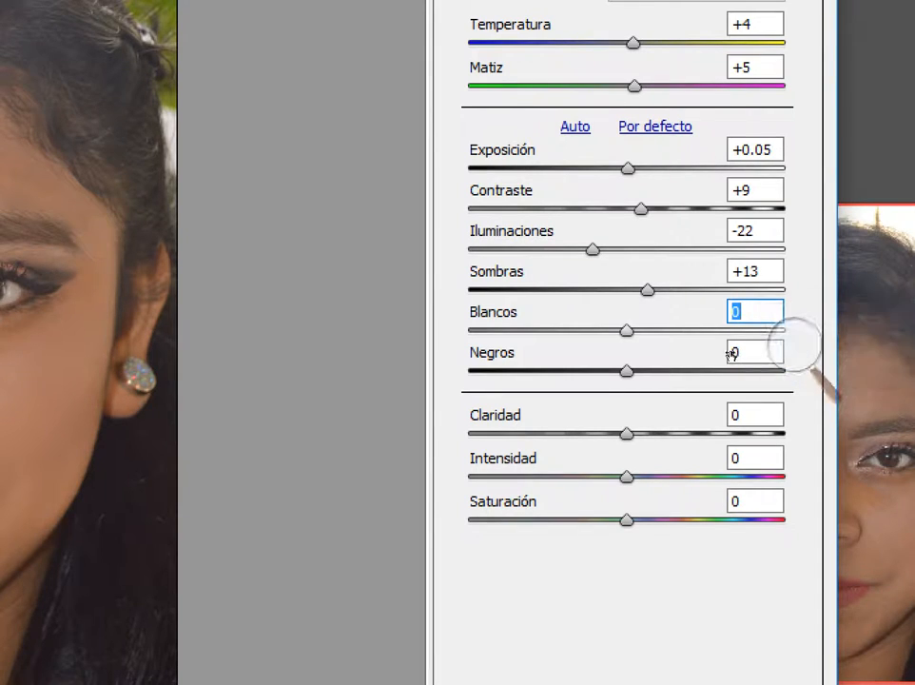
key(Up)
key(Up)
key(Up)
key(Up)
key(Up)
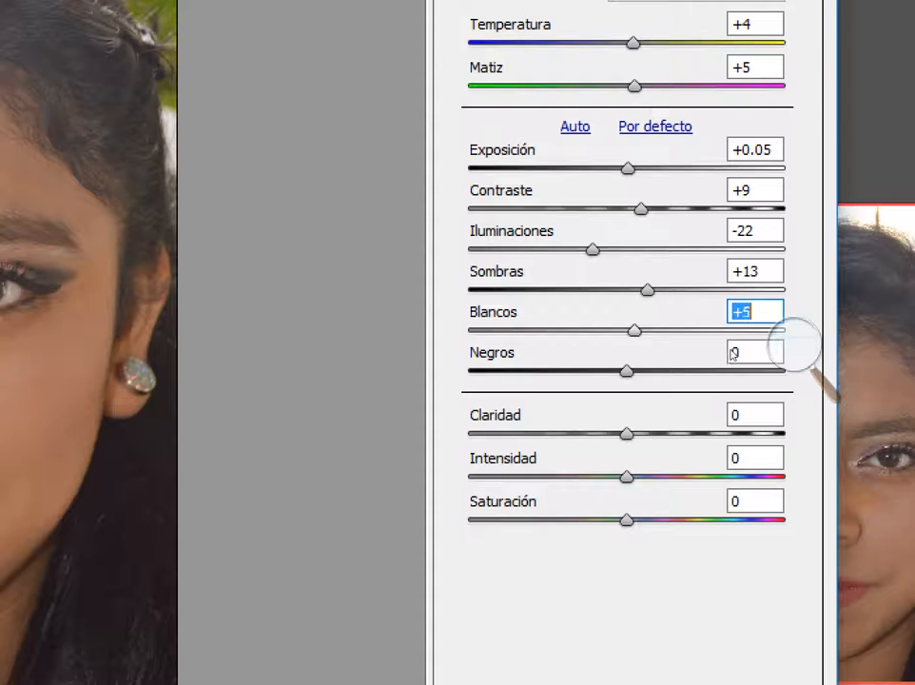
click(780, 362)
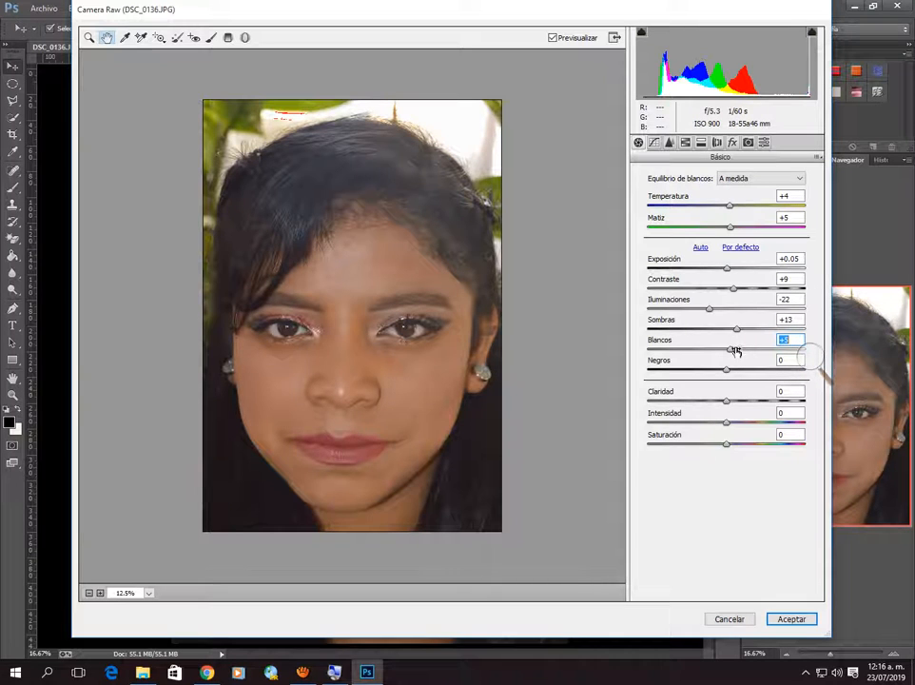
drag(736, 355, 726, 355)
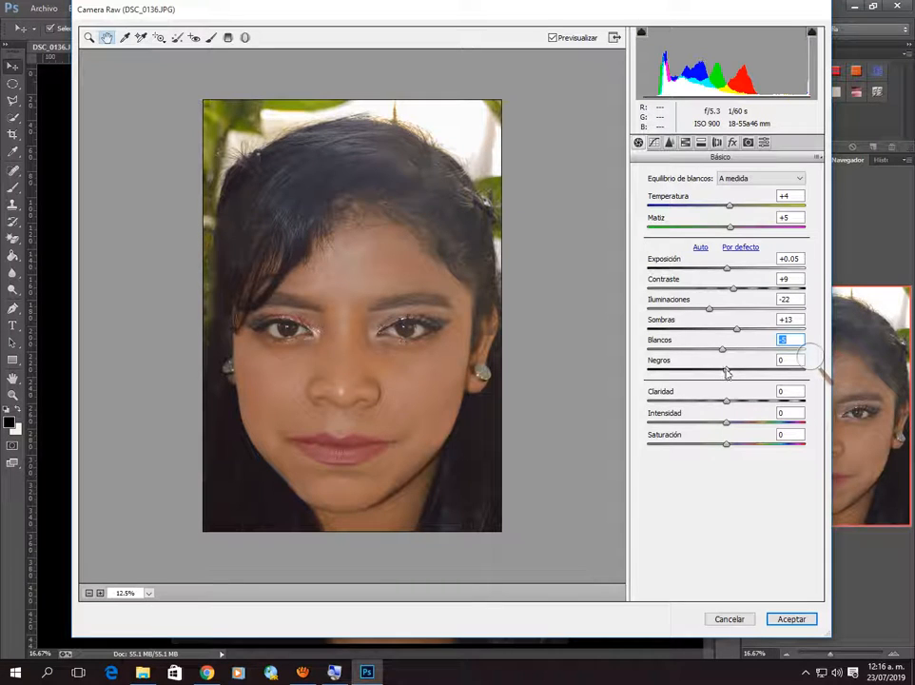
Try Negros at -78 on the portrait, set it to +12 and check the tone settings magnified.
drag(726, 371, 666, 372)
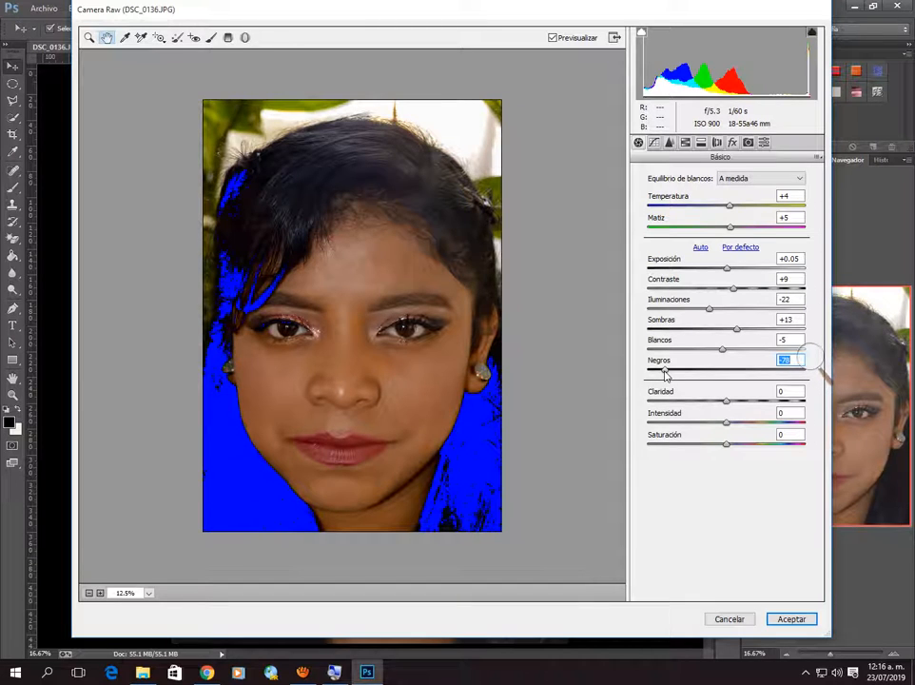
drag(664, 373, 736, 368)
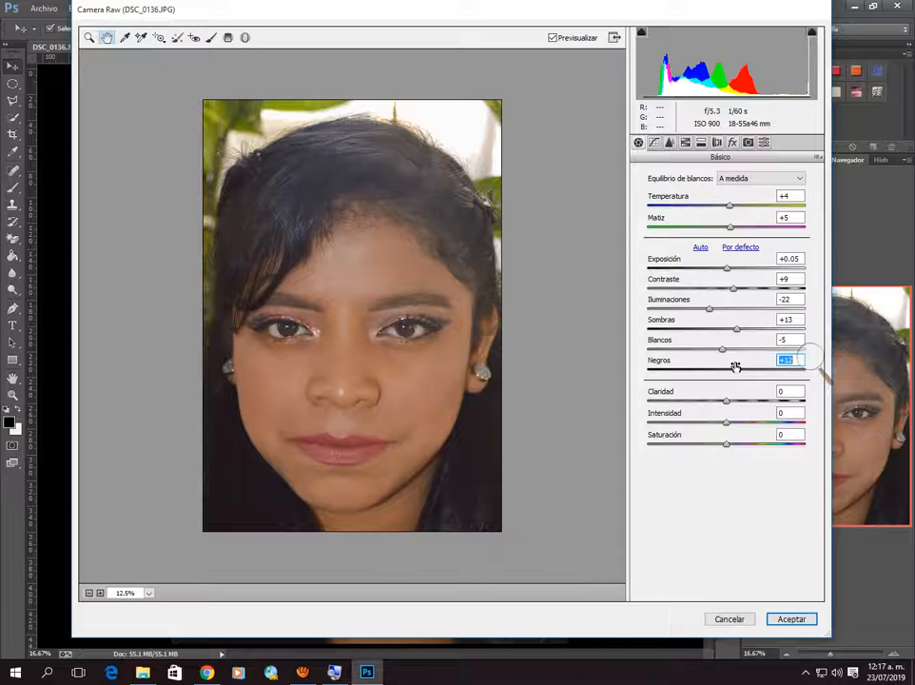
click(805, 360)
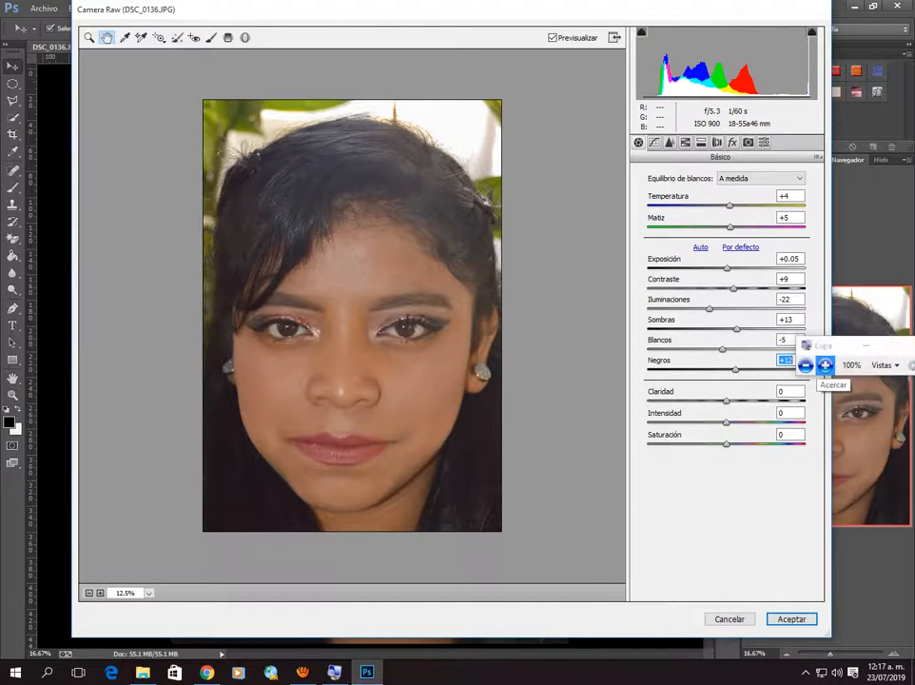
click(825, 364)
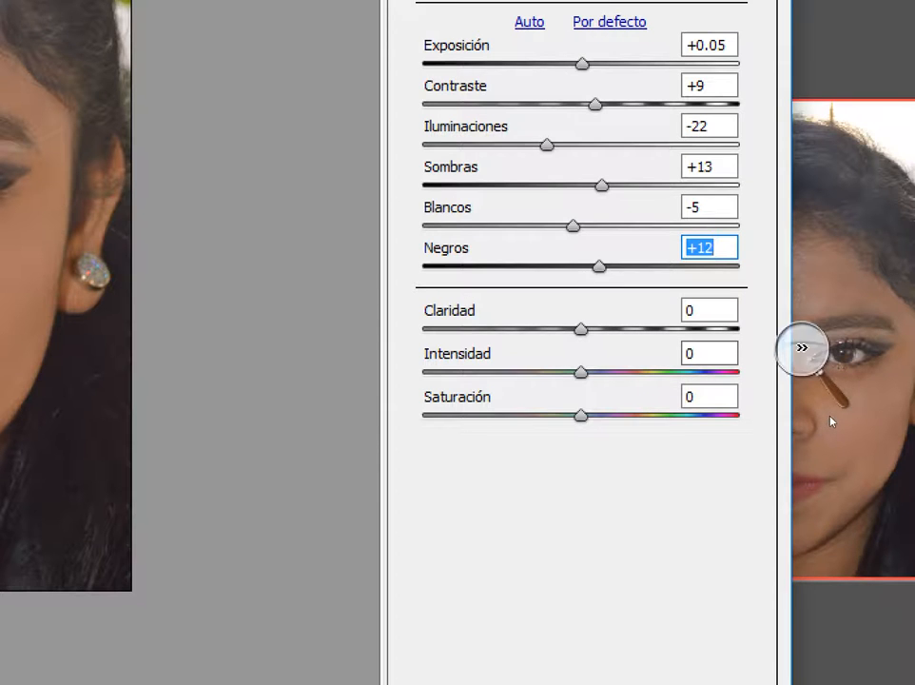
click(803, 350)
click(793, 364)
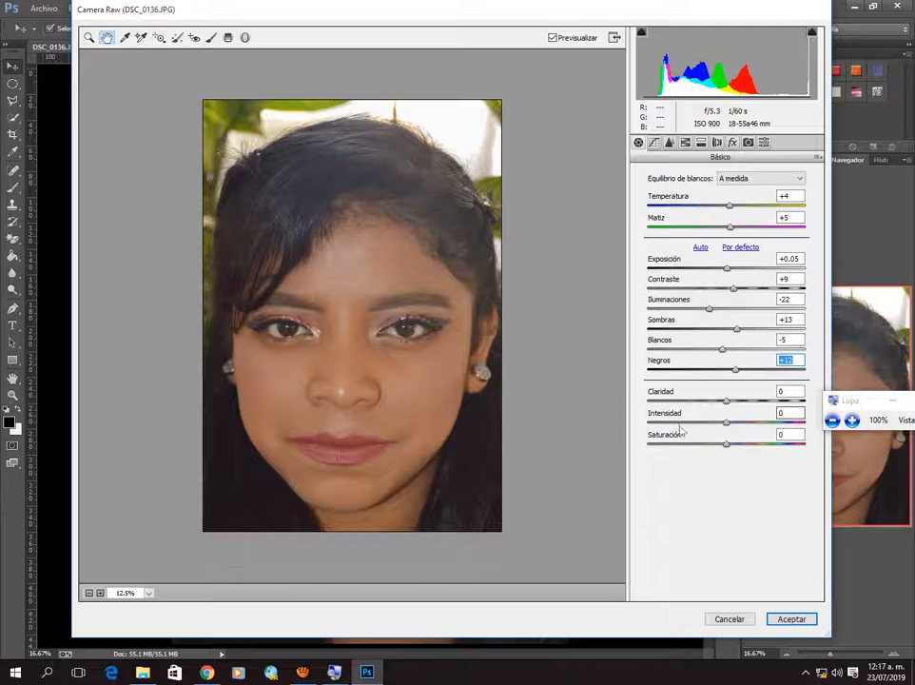
Compare Claridad at -100 and +96 on the face enlarged to 25%, and reset it to 0.
click(100, 594)
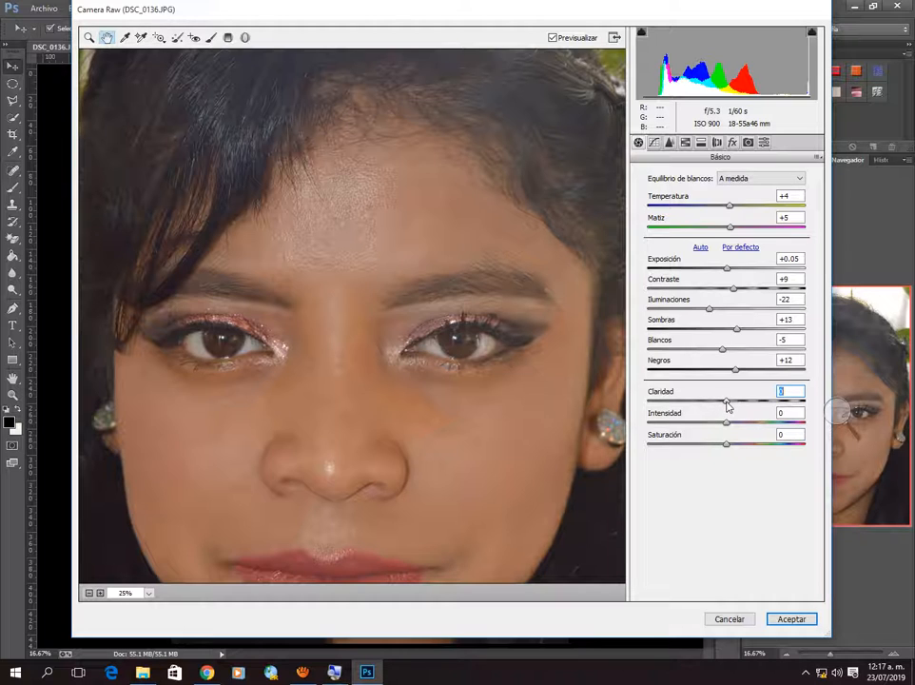
drag(727, 404, 650, 416)
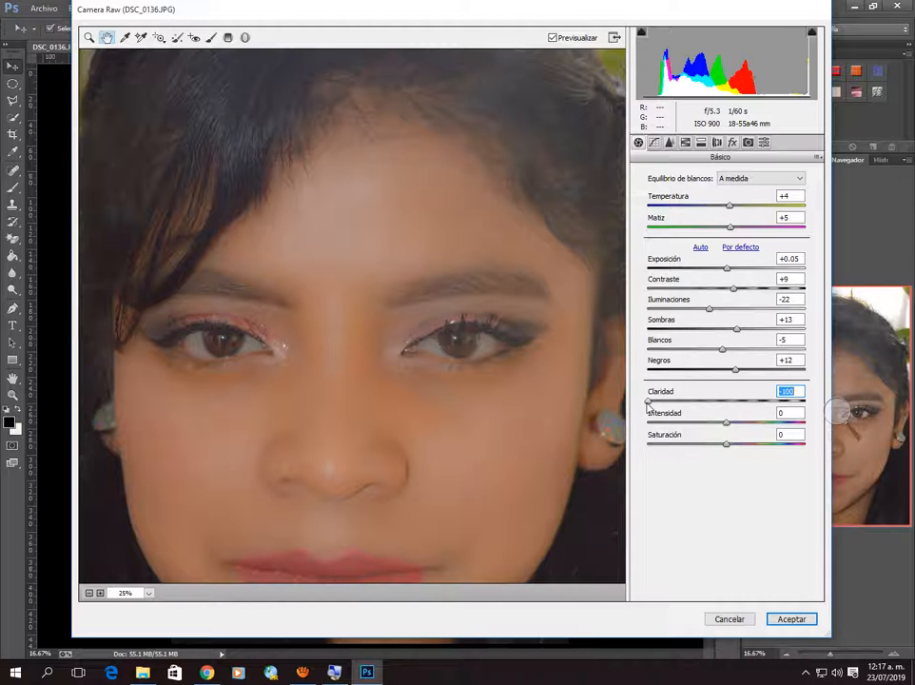
drag(650, 403, 804, 409)
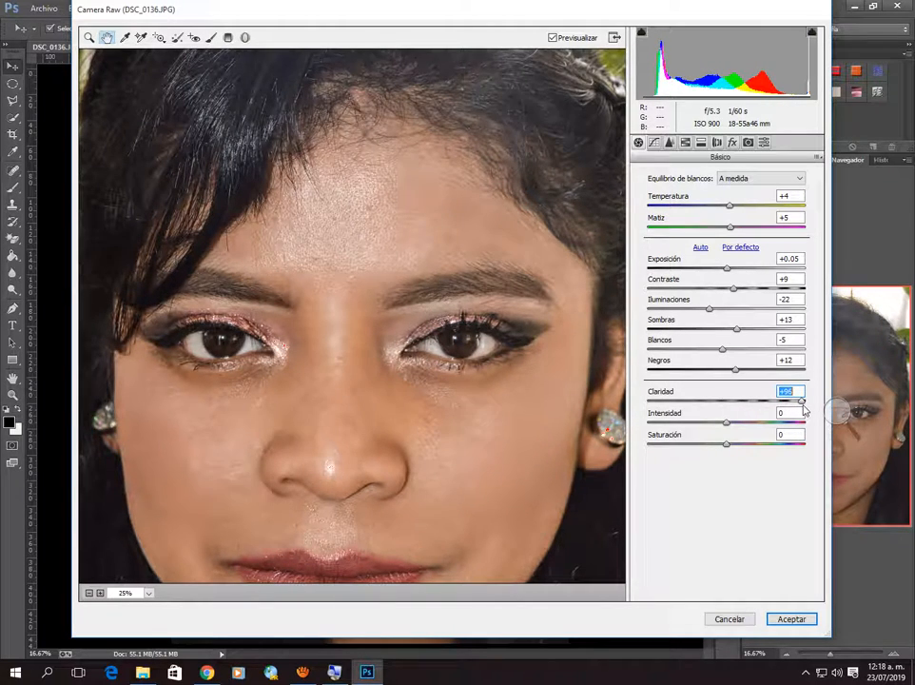
click(90, 594)
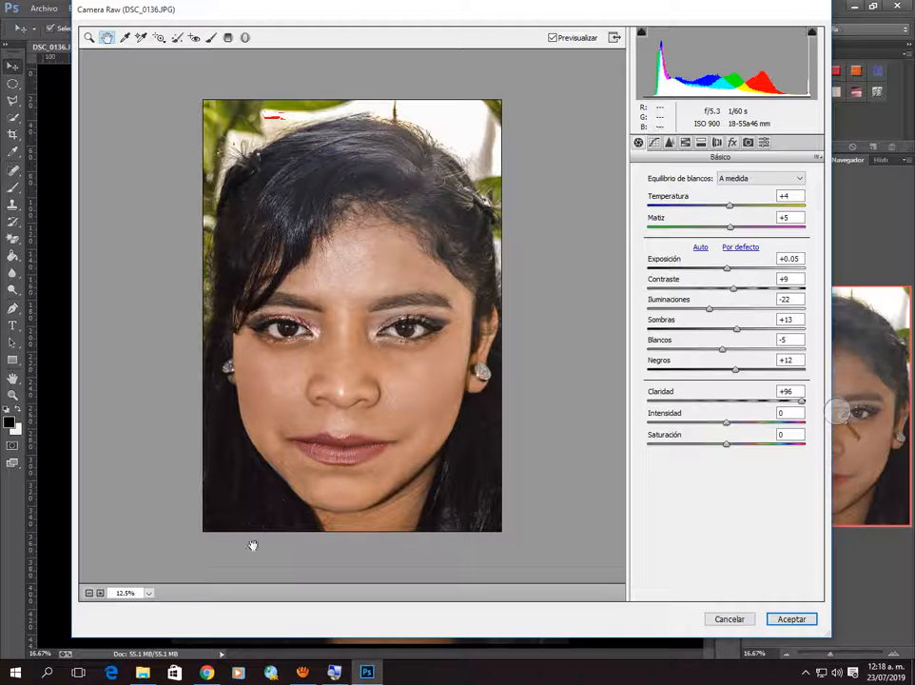
click(99, 593)
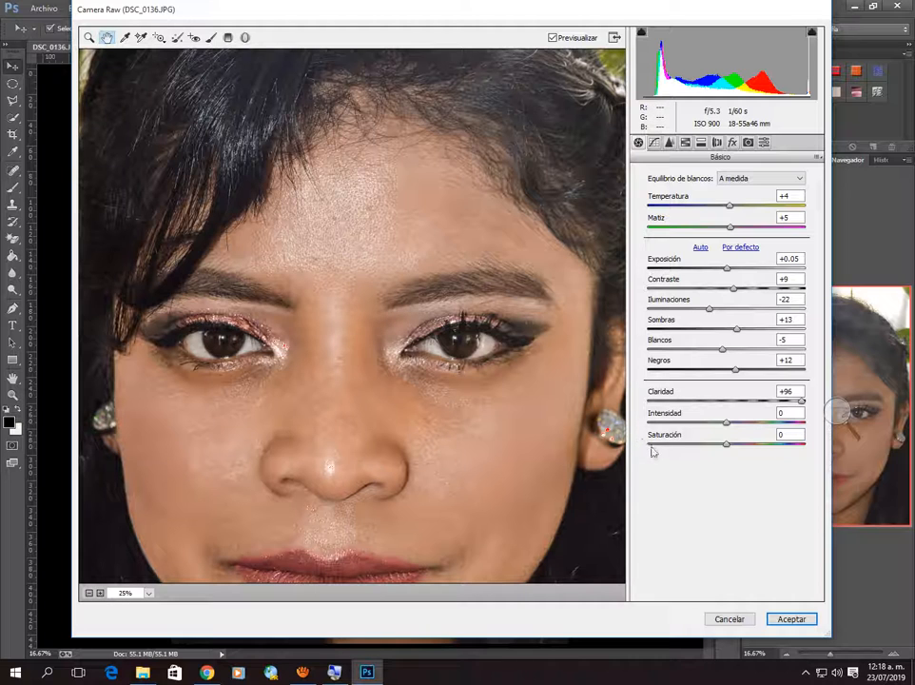
double_click(802, 403)
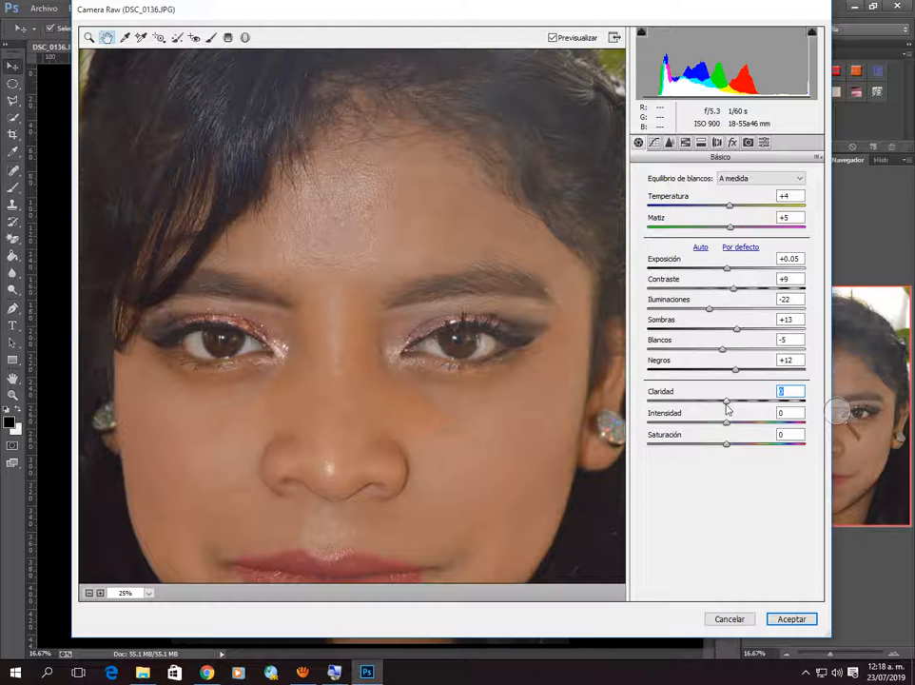
Try Claridad at +7 on the enlarged face, set it to +6 and check the setting magnified.
mouse_move(727, 407)
mouse_down()
mouse_move(692, 408)
mouse_move(730, 406)
mouse_up()
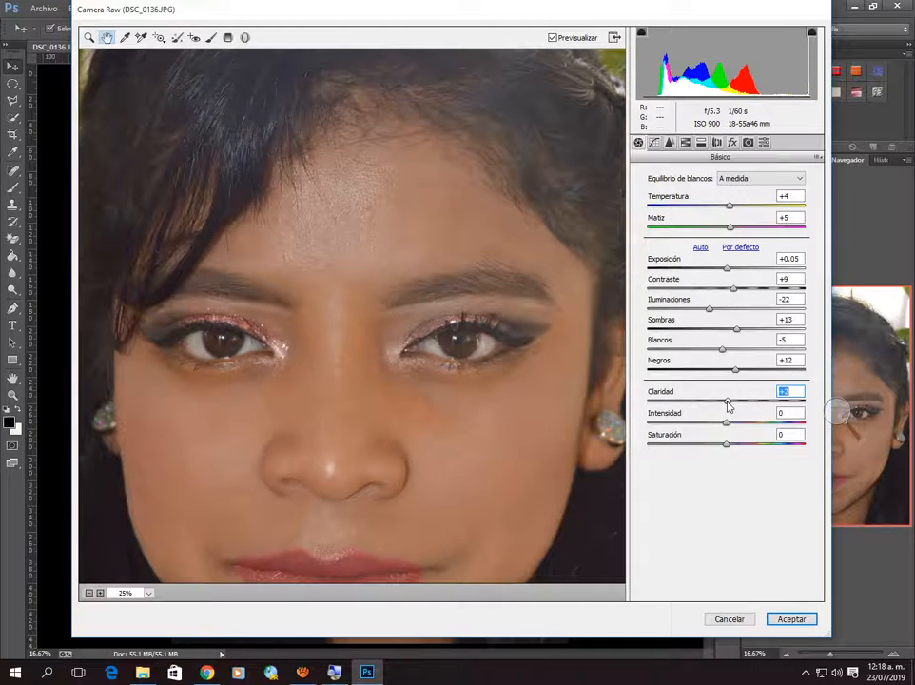
drag(731, 407, 732, 407)
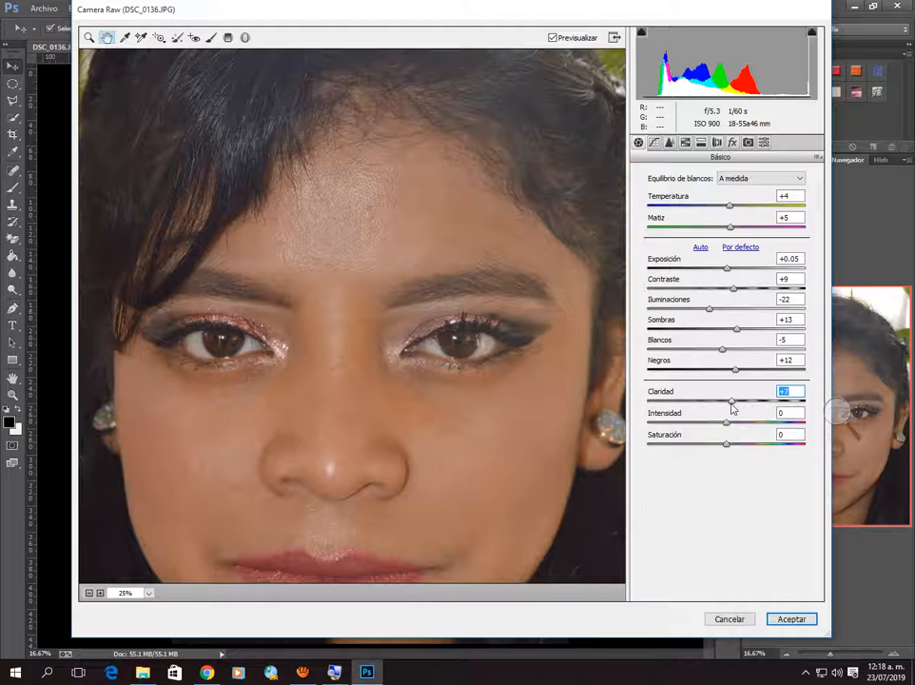
double_click(732, 404)
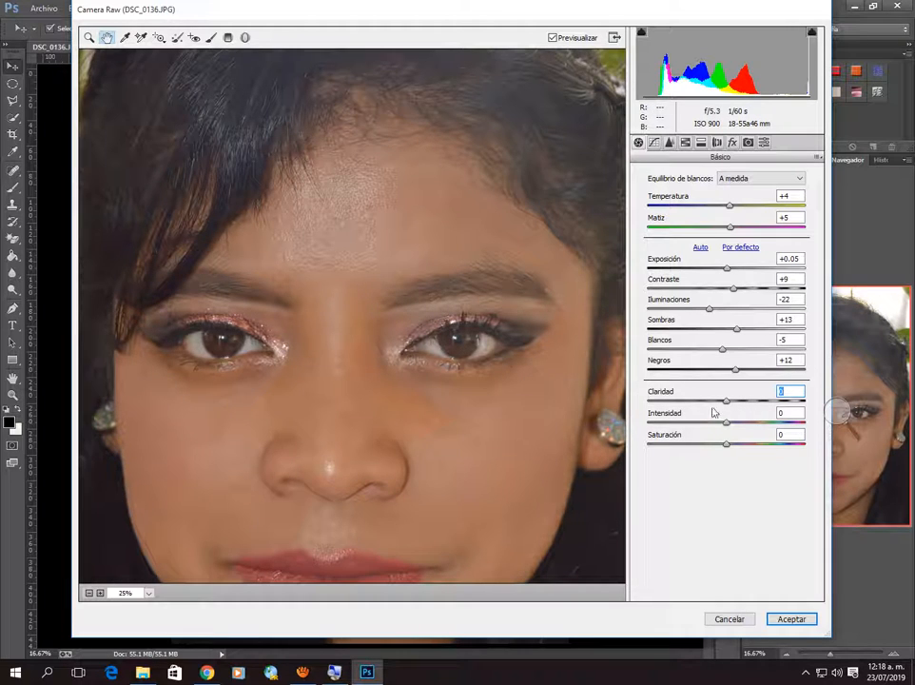
drag(727, 403, 731, 403)
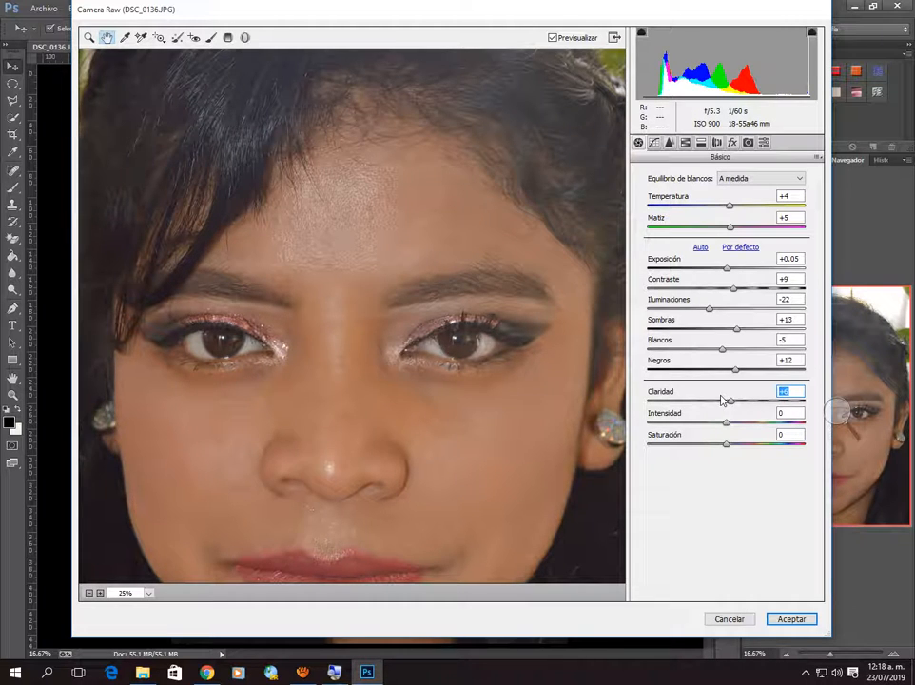
click(837, 411)
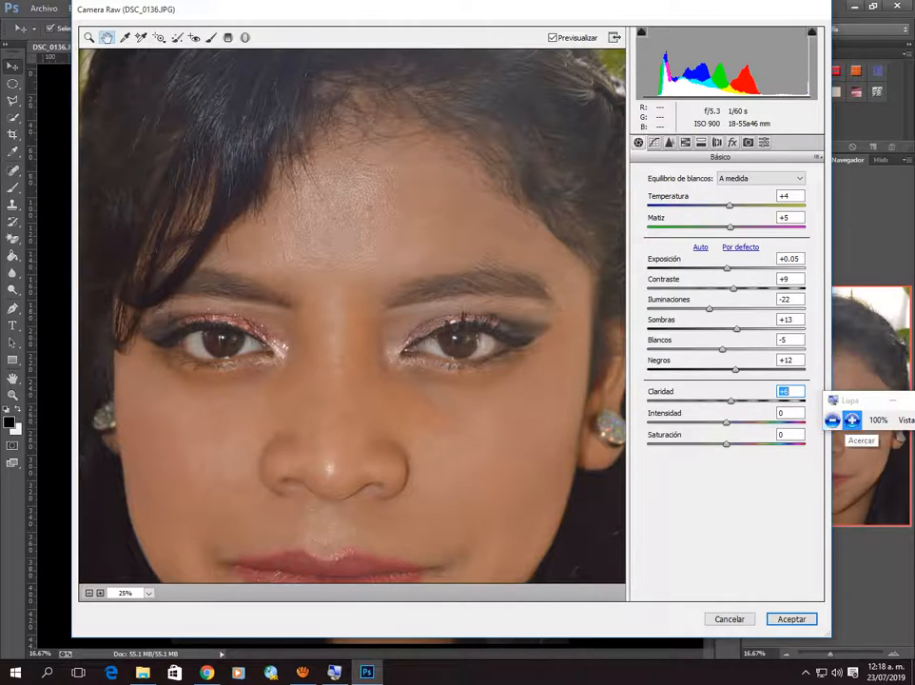
click(851, 419)
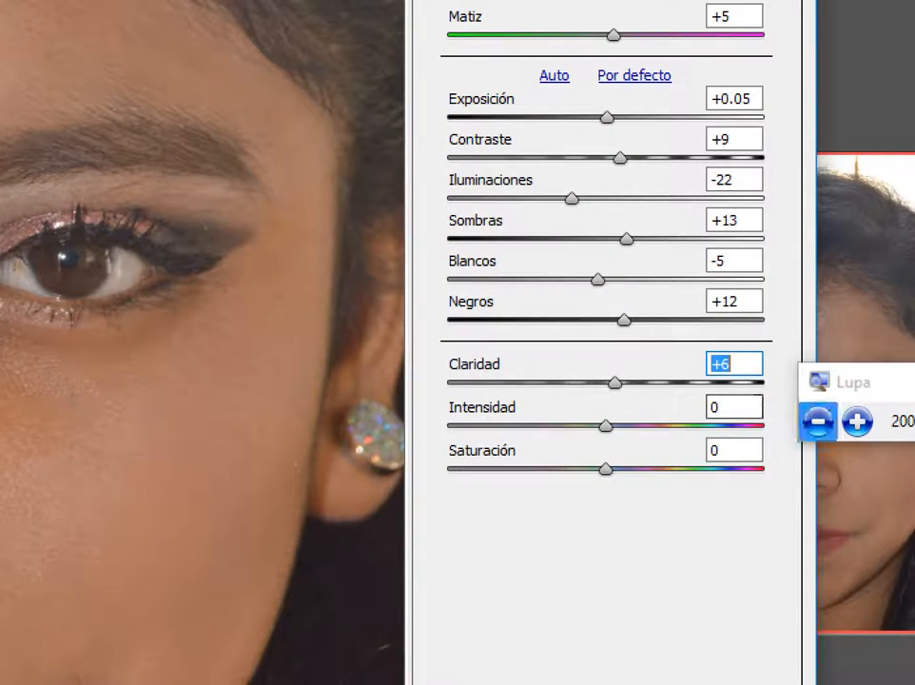
click(818, 420)
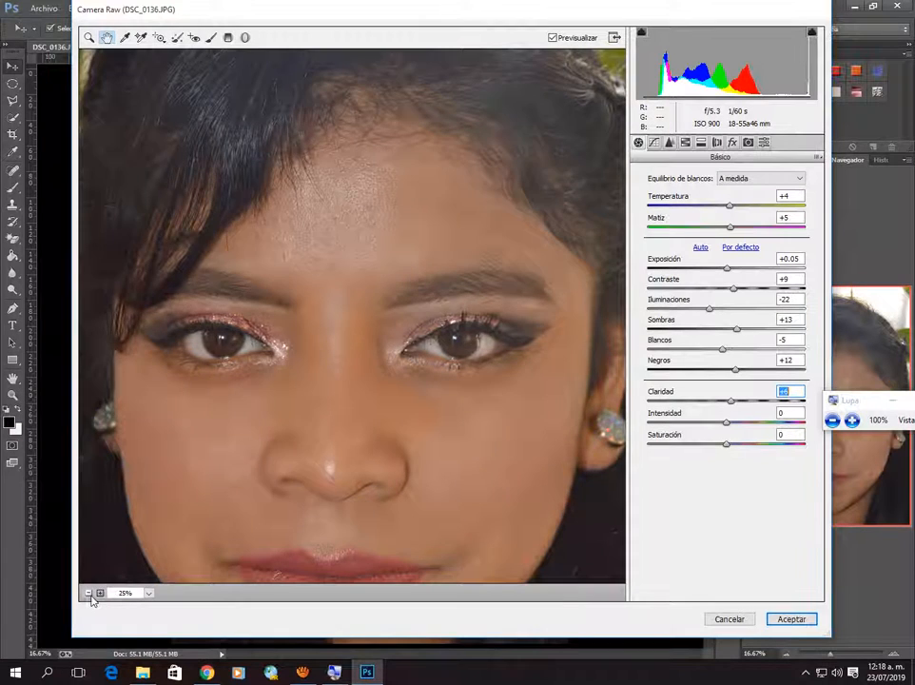
click(88, 593)
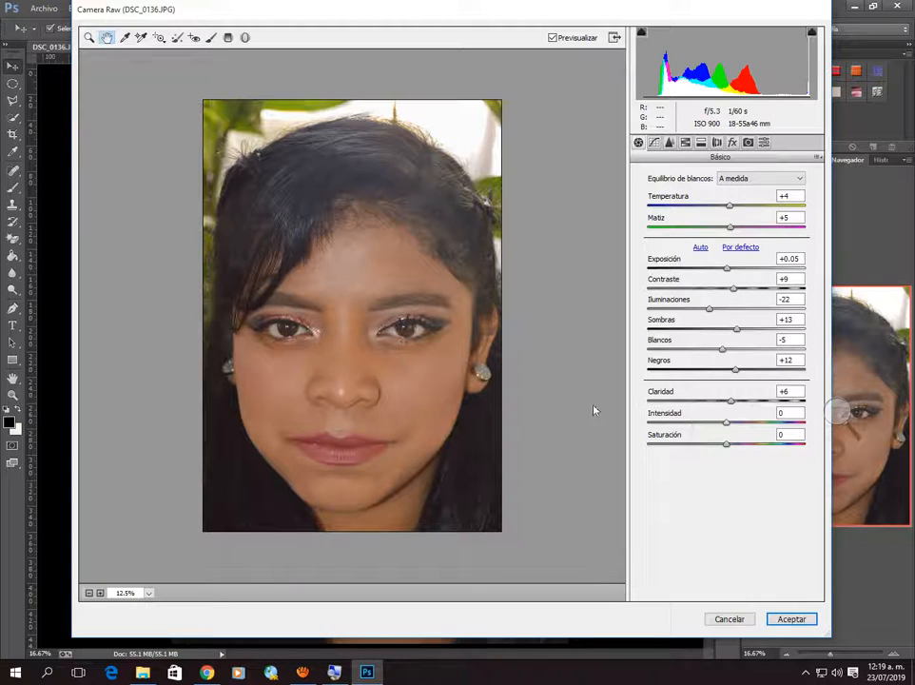
Compare Intensidad at -100 and +100 on the portrait, set it to +9 and check the setting magnified.
click(729, 427)
drag(725, 427, 644, 427)
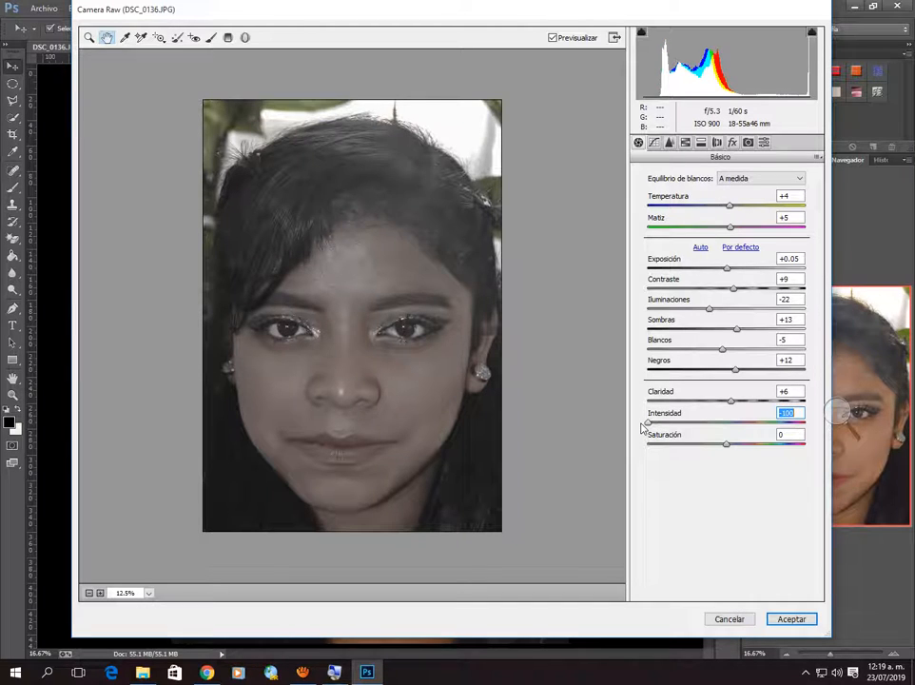
drag(643, 428, 806, 425)
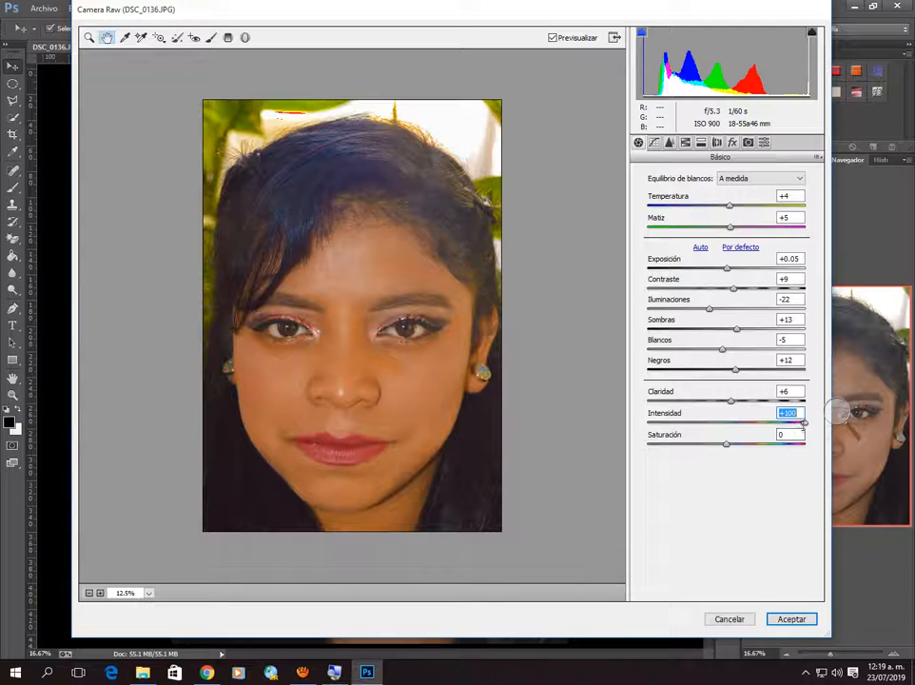
drag(804, 422, 733, 434)
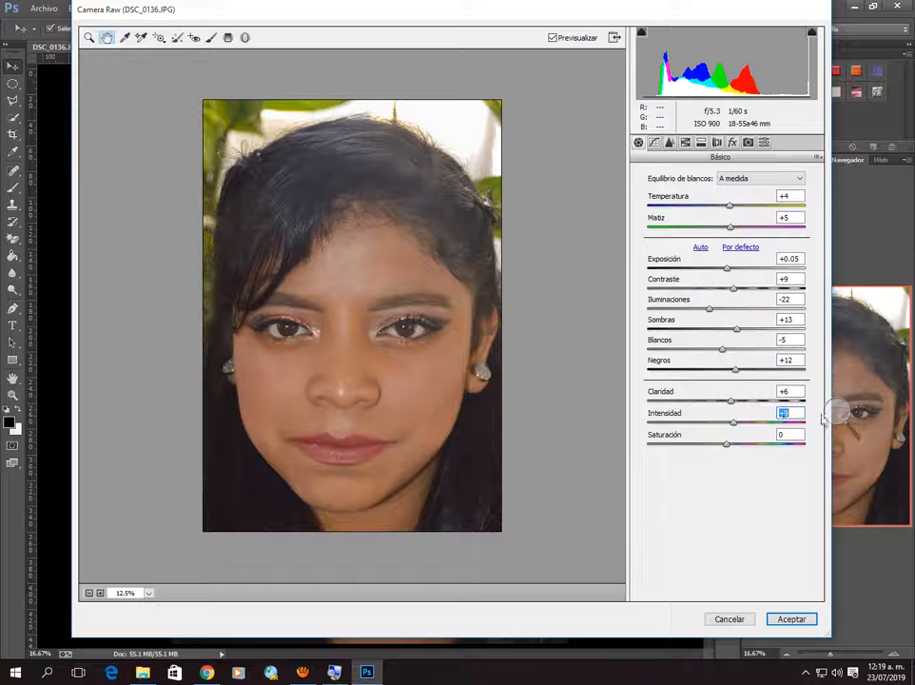
click(855, 419)
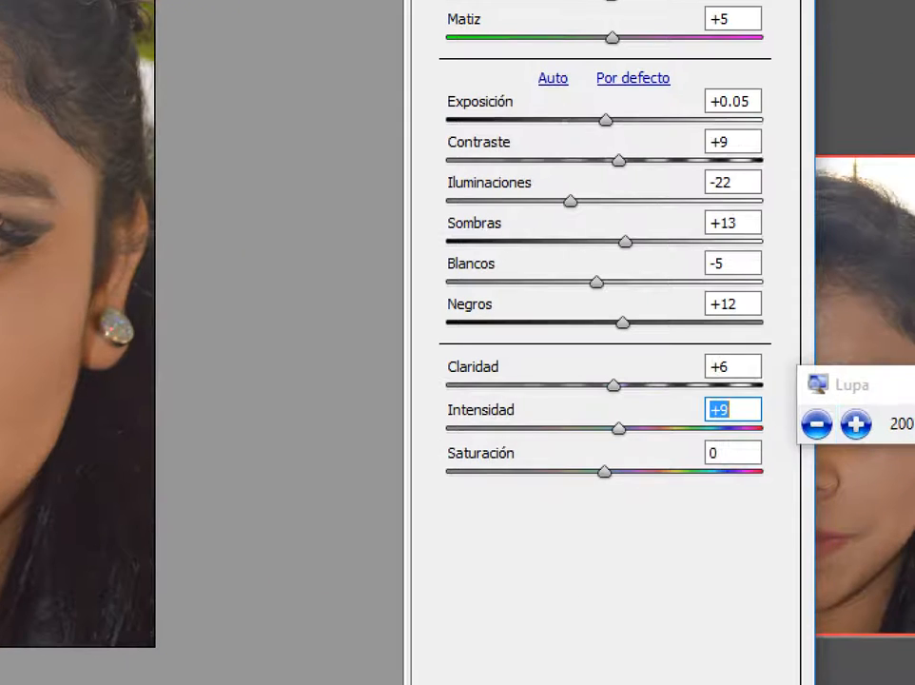
click(812, 424)
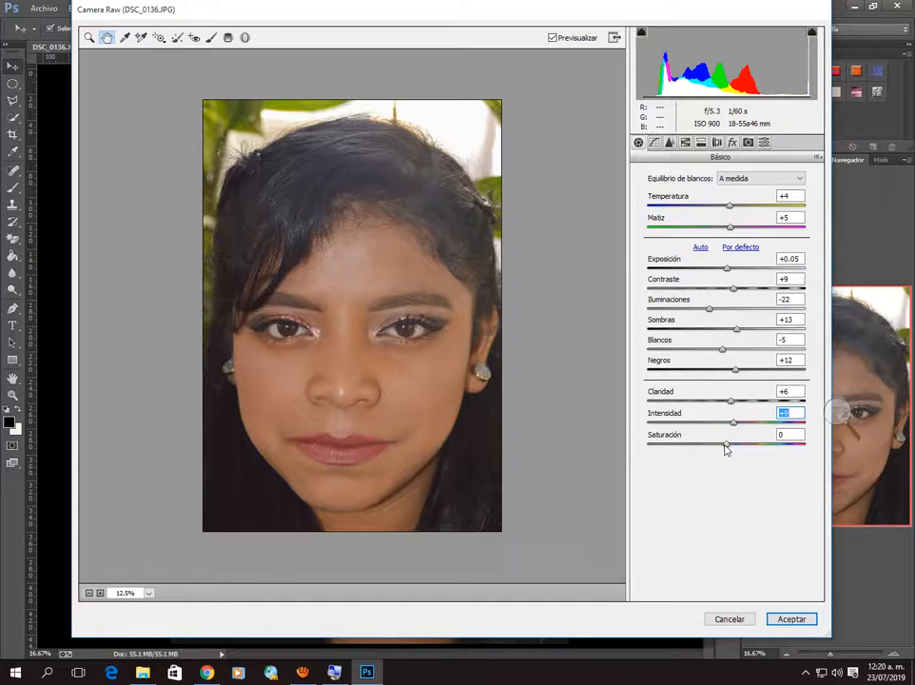
Try Saturación at -100 and +7 on the portrait, set it to +6 and check the setting magnified.
drag(726, 448, 647, 451)
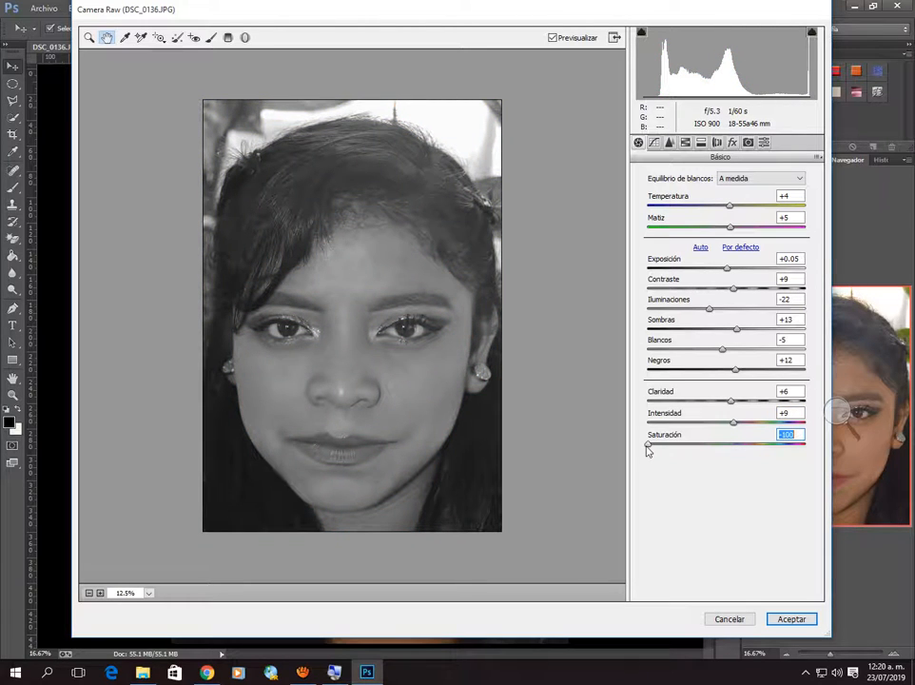
drag(647, 451, 734, 454)
key(super+plus)
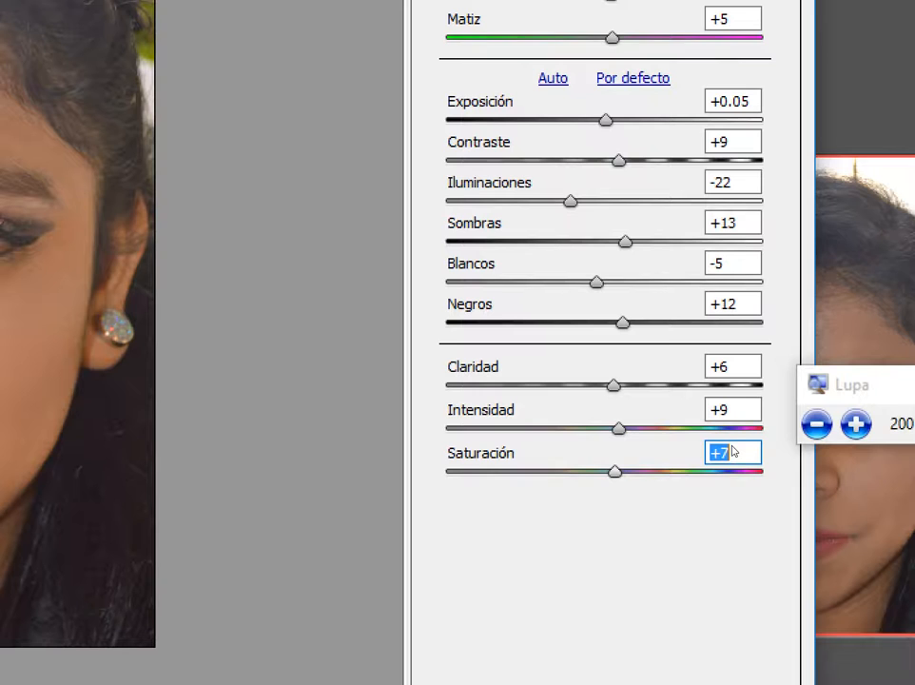
key(Down)
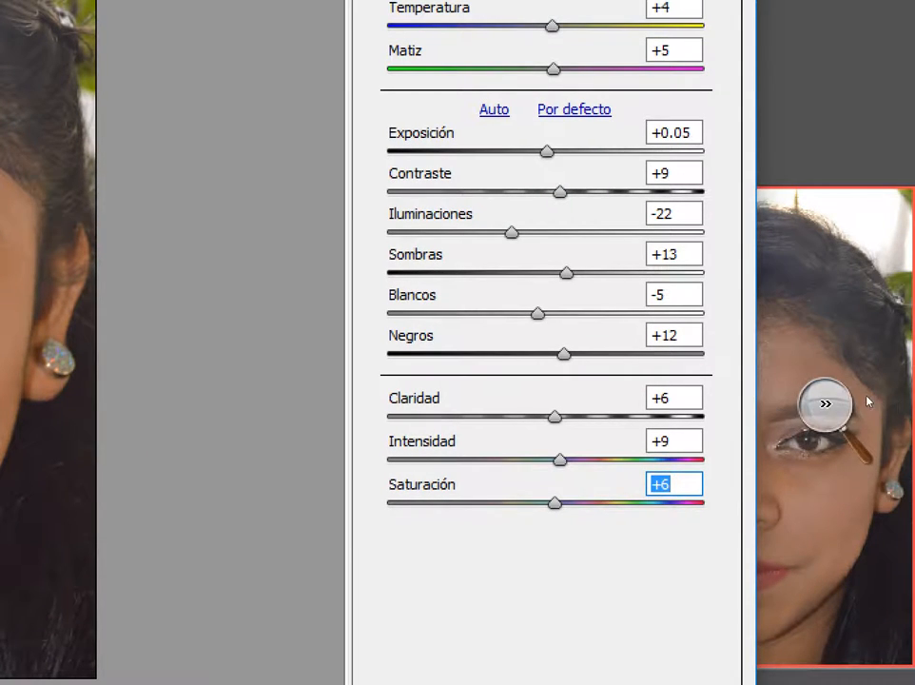
click(824, 404)
click(816, 423)
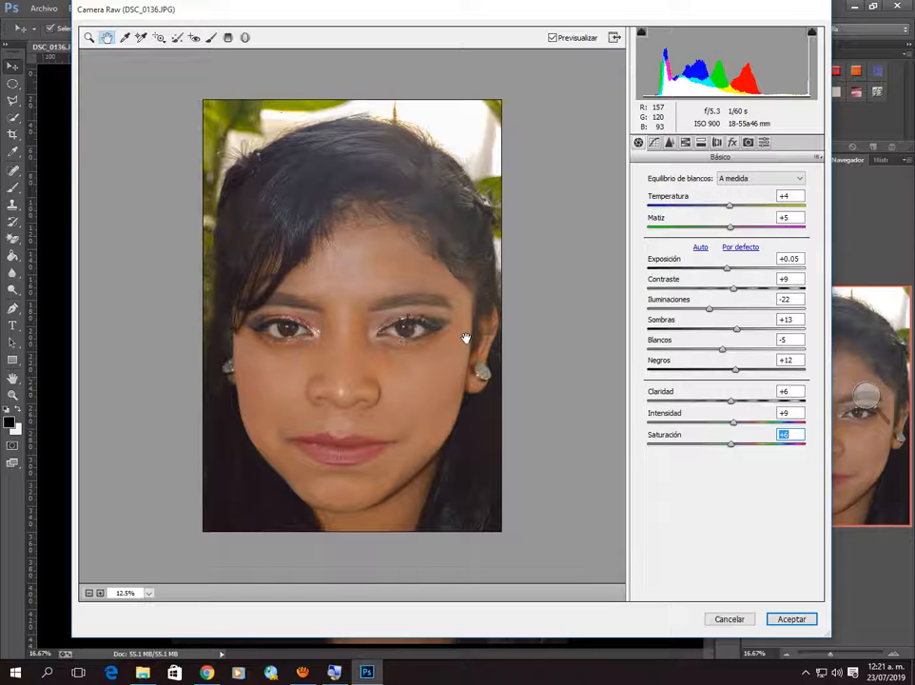
Review the histogram and the Básico settings magnified, and apply the Camera Raw adjustments to the portrait.
click(865, 395)
click(887, 404)
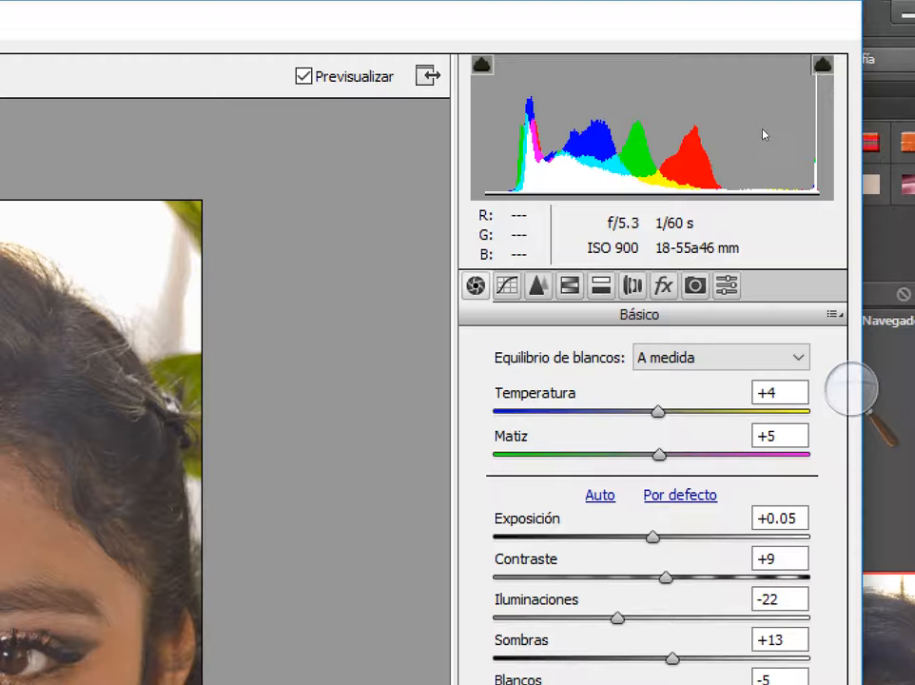
click(852, 388)
click(843, 407)
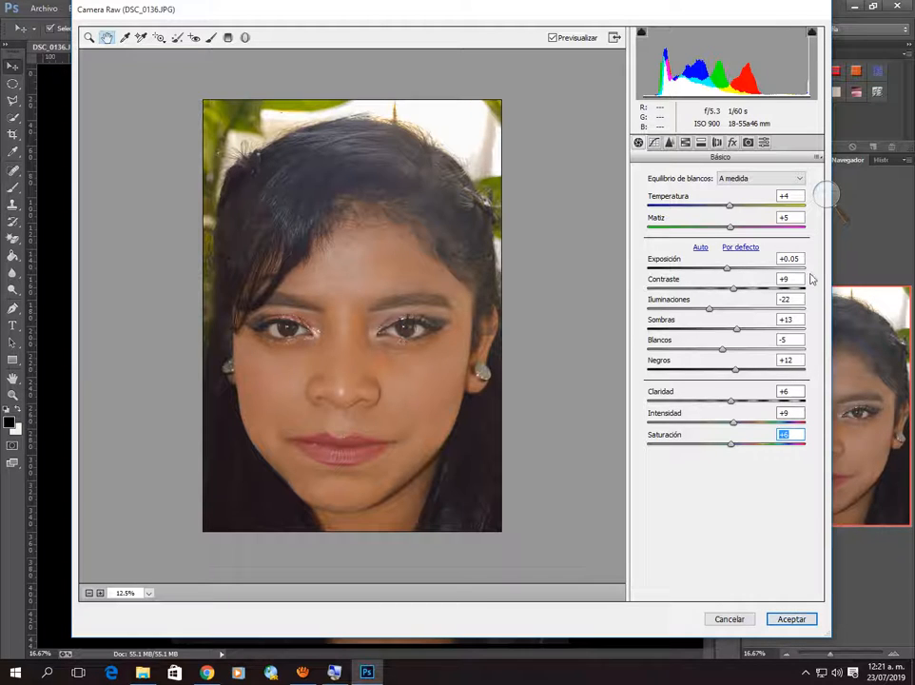
click(826, 194)
click(841, 203)
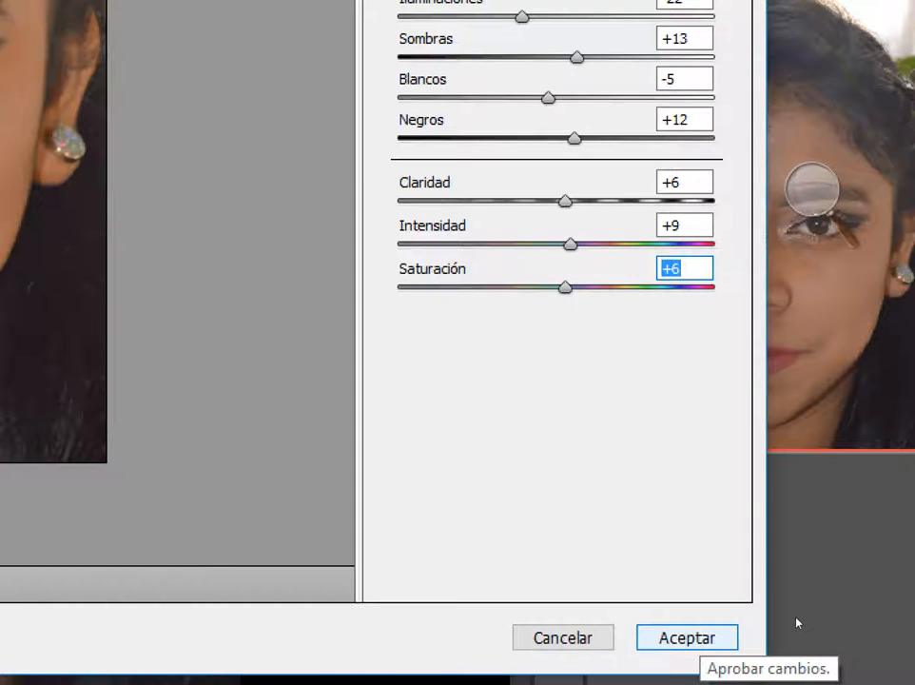
click(687, 638)
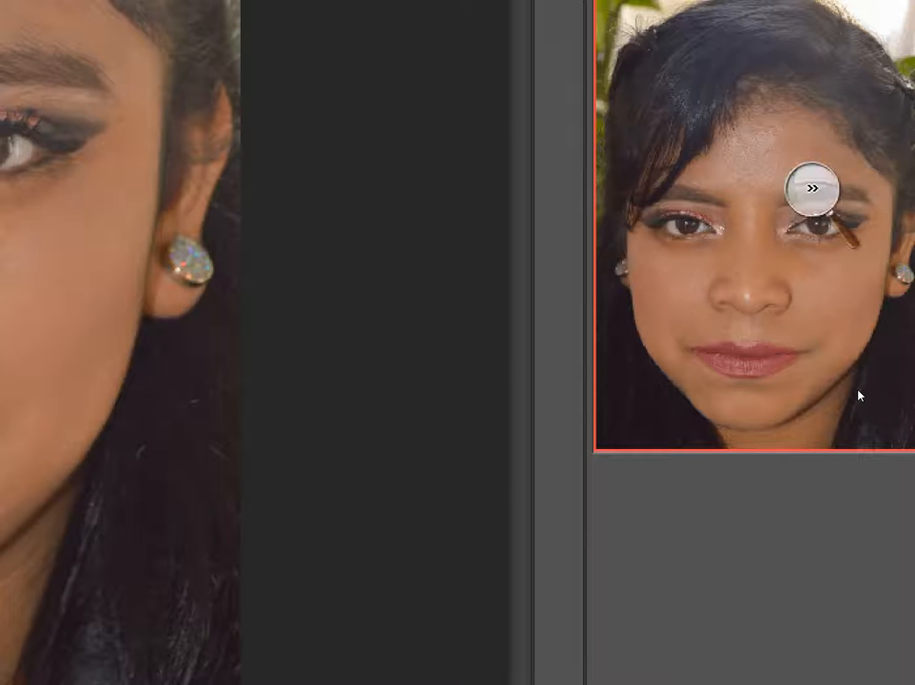
click(812, 188)
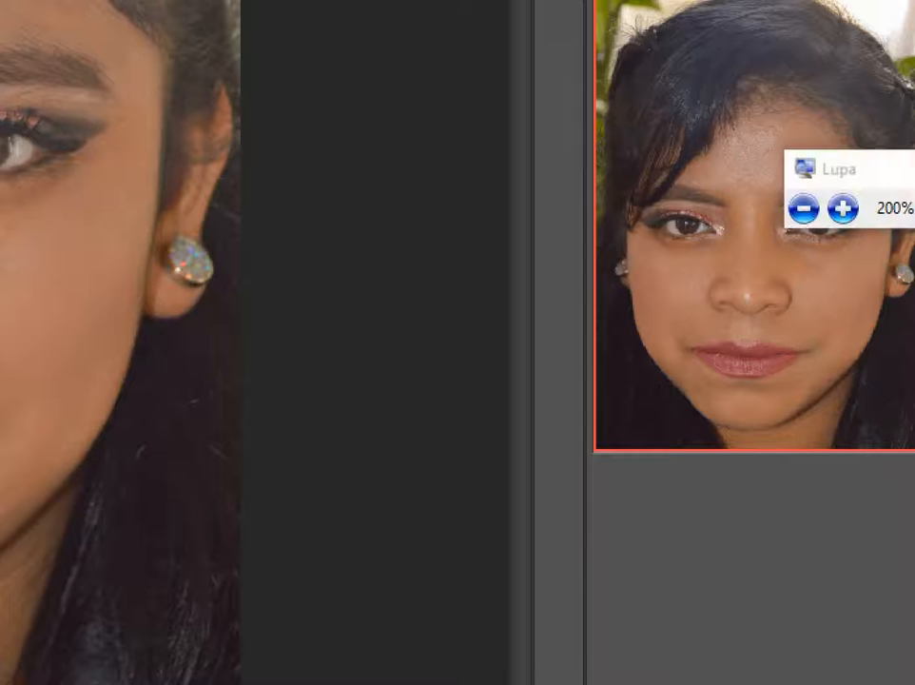
click(804, 208)
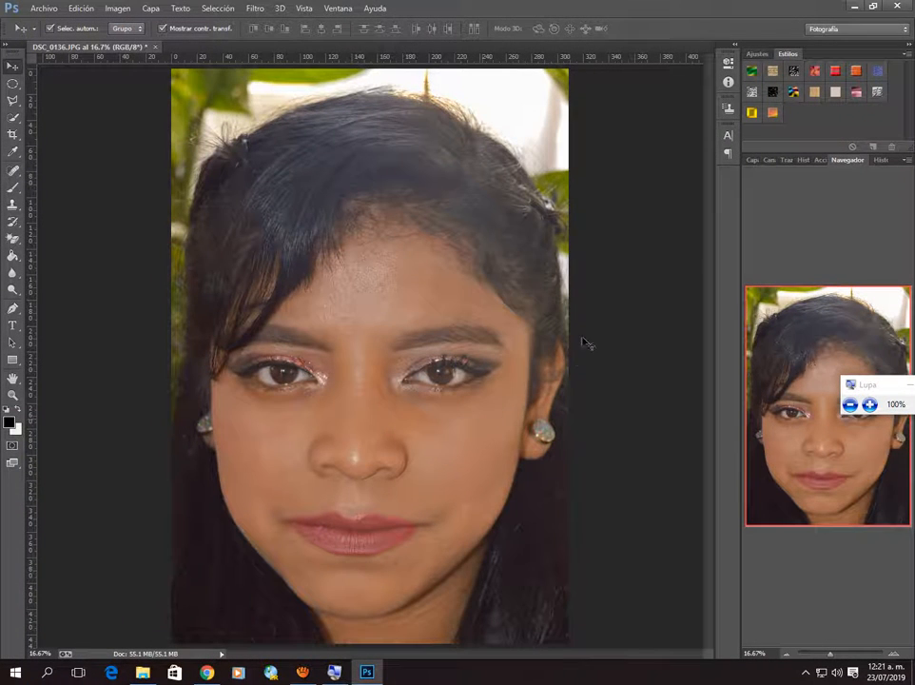
View the document's layers and histogram, and examine its history states magnified down to Filtro de Camera Raw.
click(752, 161)
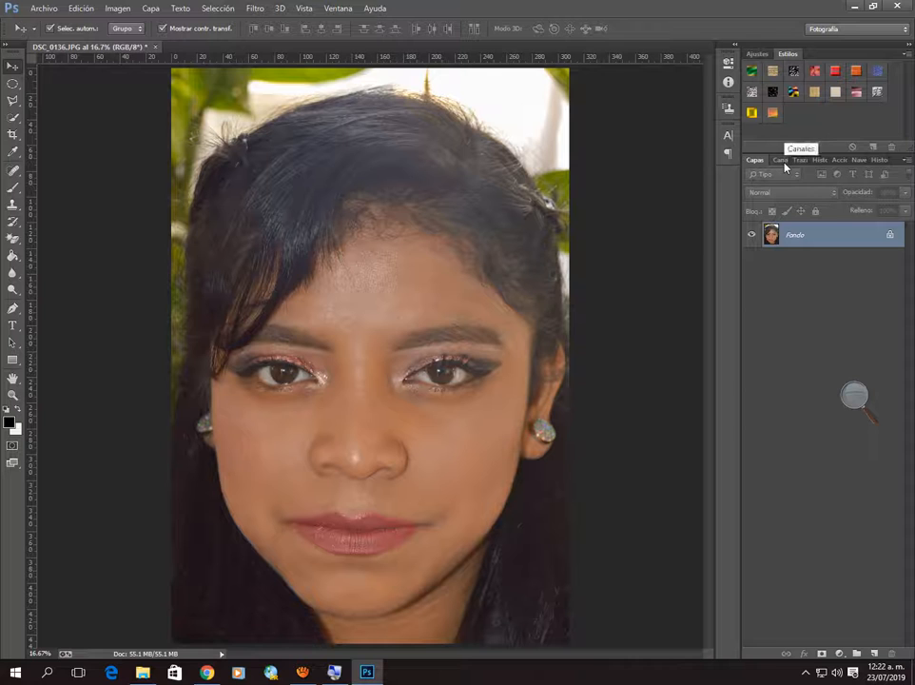
click(854, 393)
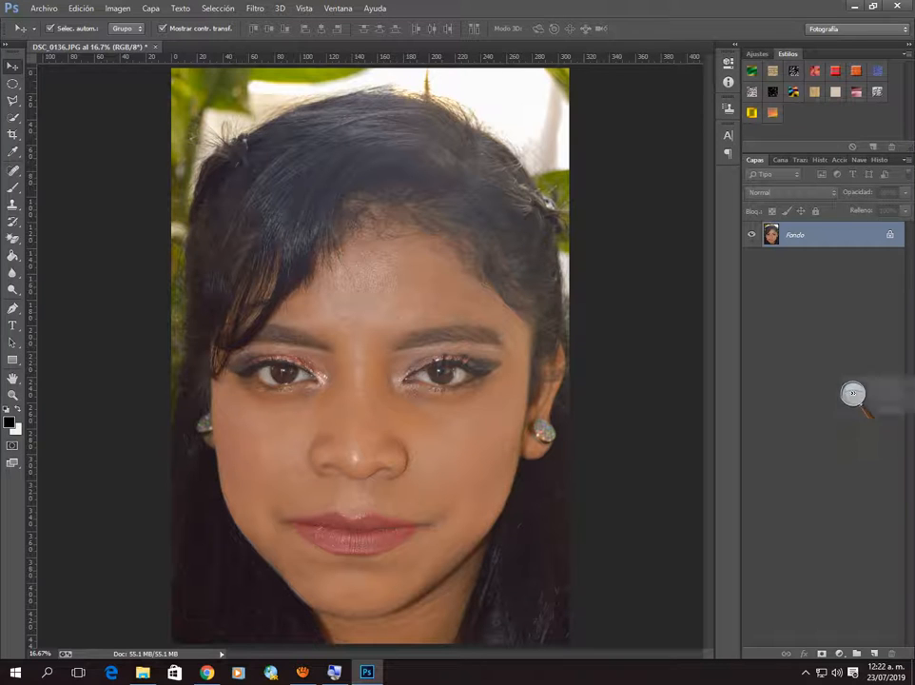
click(870, 402)
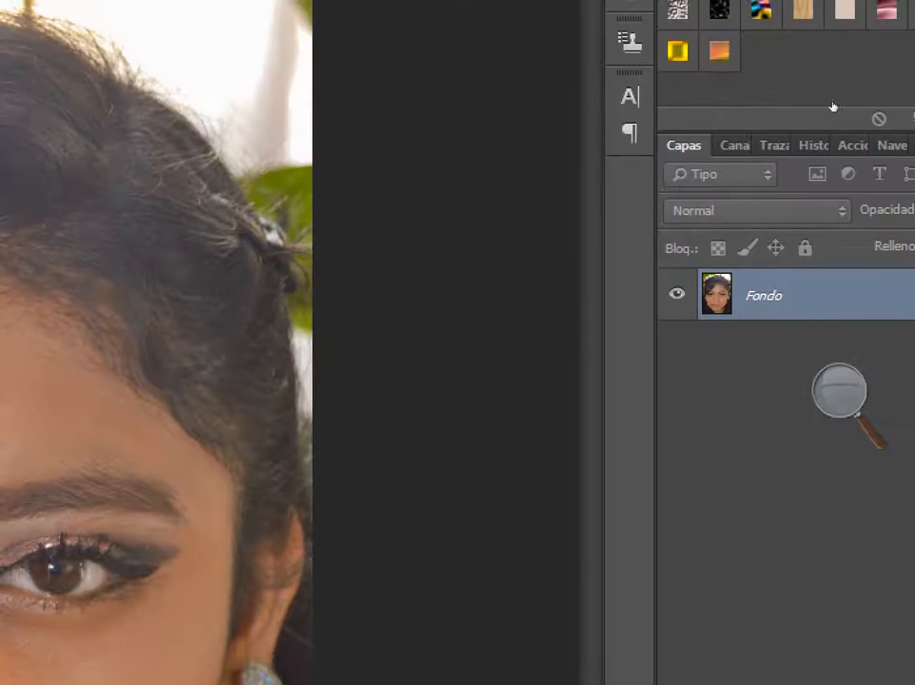
double_click(820, 157)
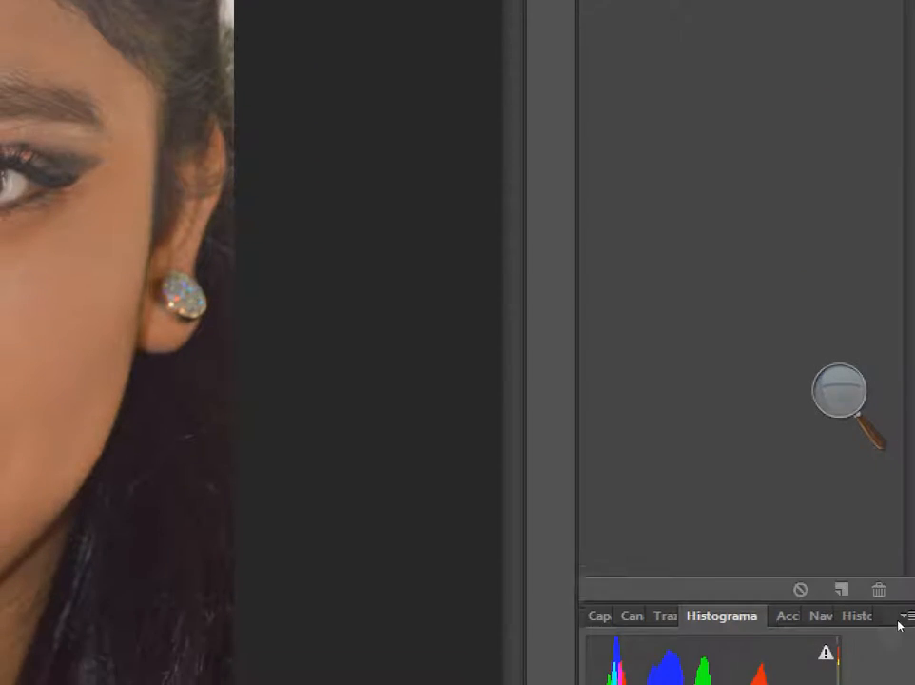
click(874, 612)
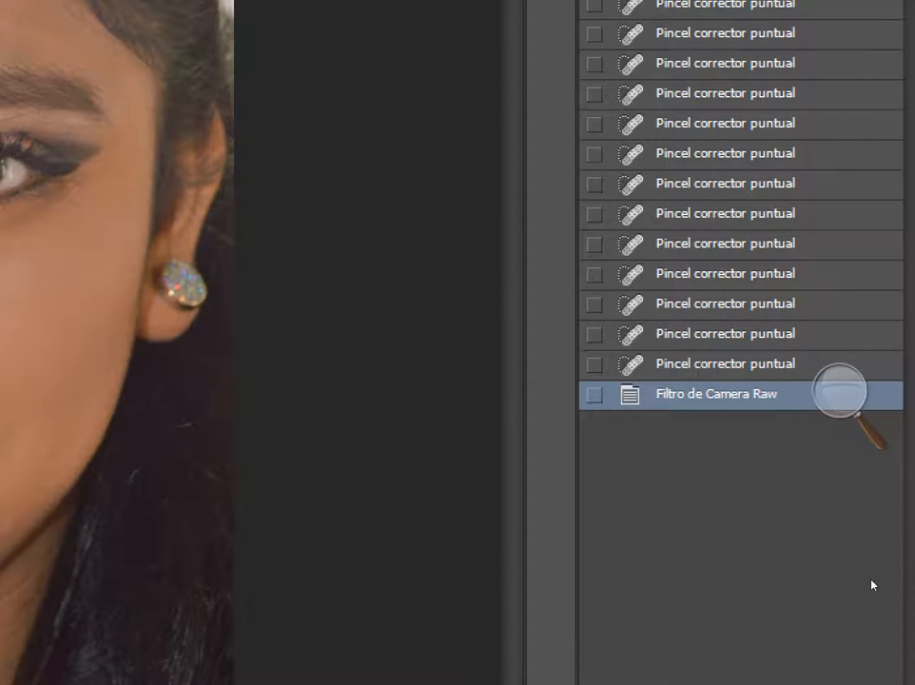
click(839, 389)
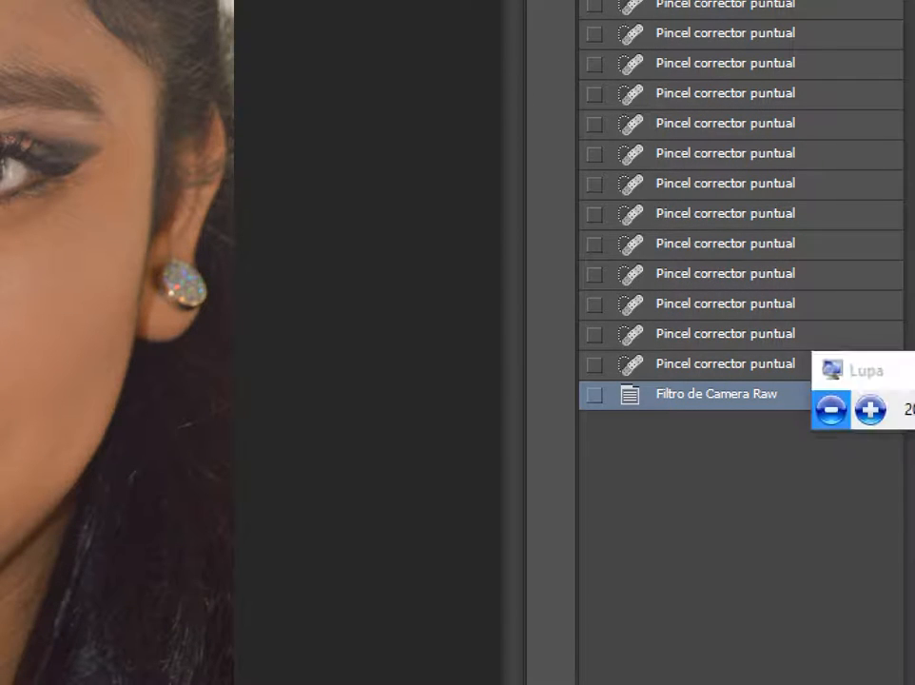
click(831, 409)
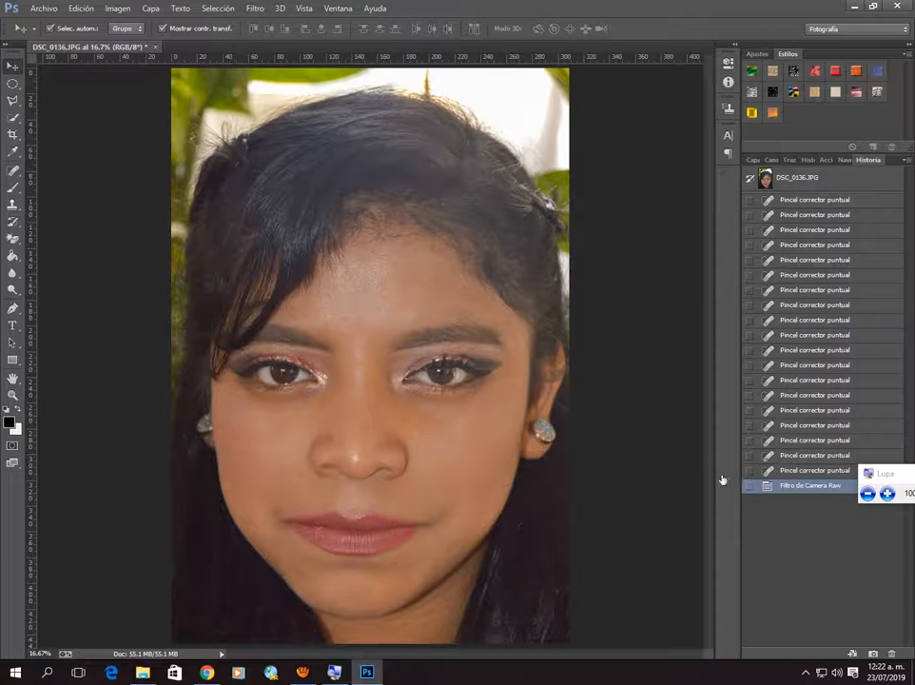
Compare the portrait before and after the Filtro de Camera Raw history state several times, returning to the filtered version.
click(769, 470)
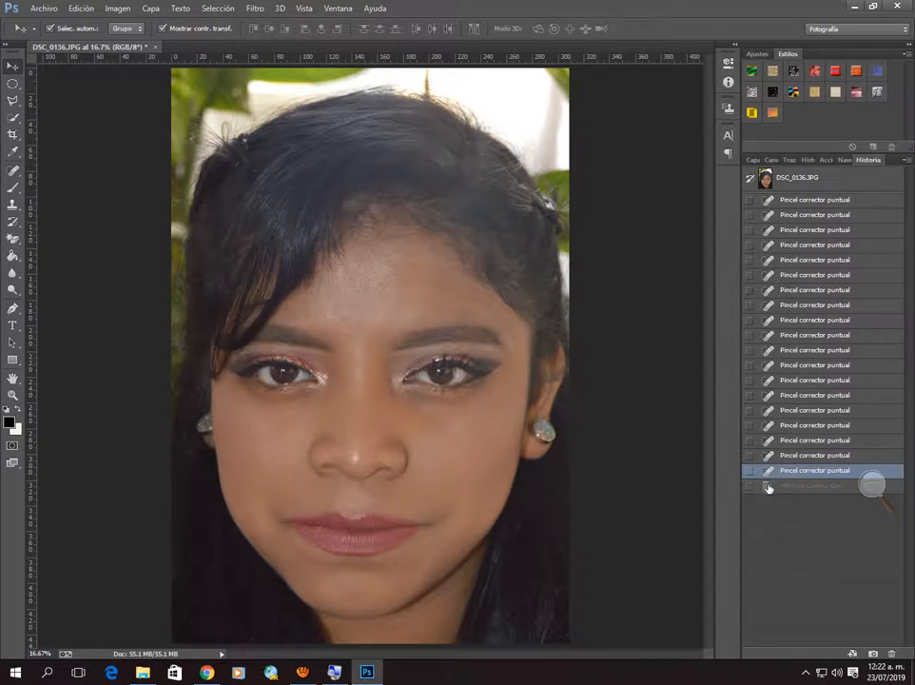
click(769, 486)
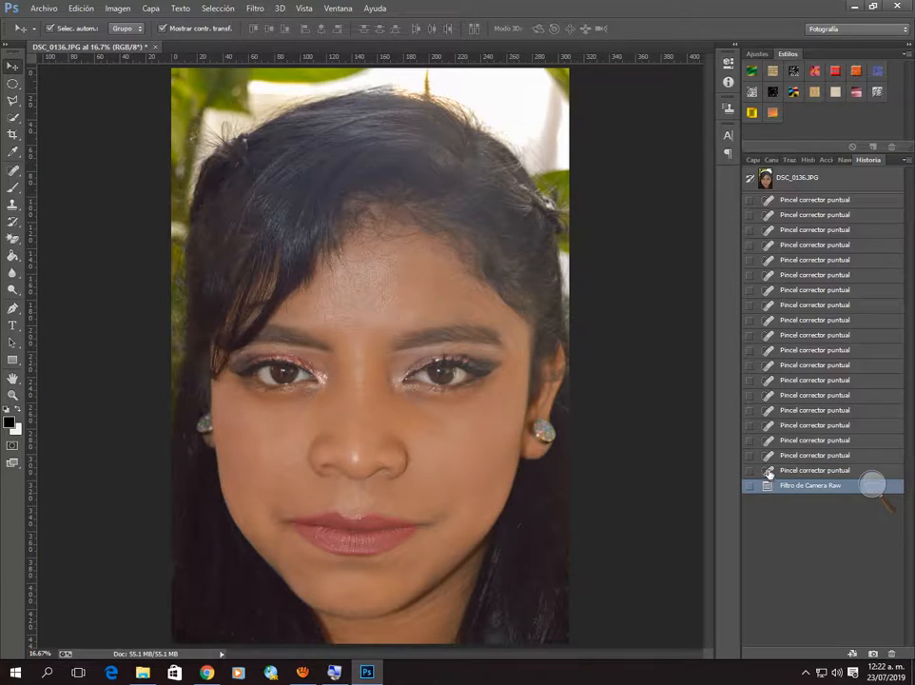
click(768, 471)
click(769, 486)
click(769, 471)
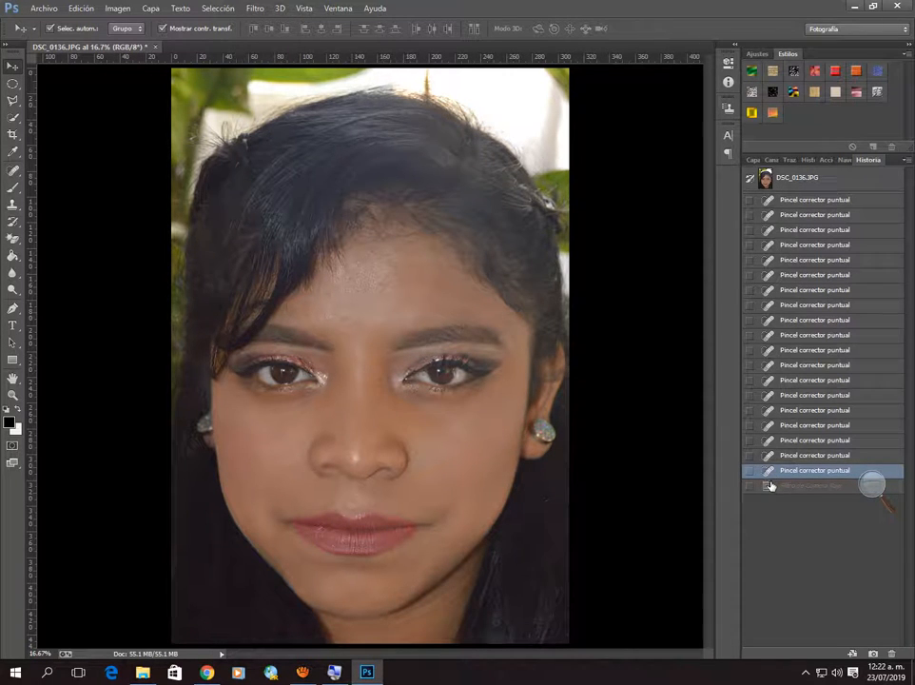
click(769, 486)
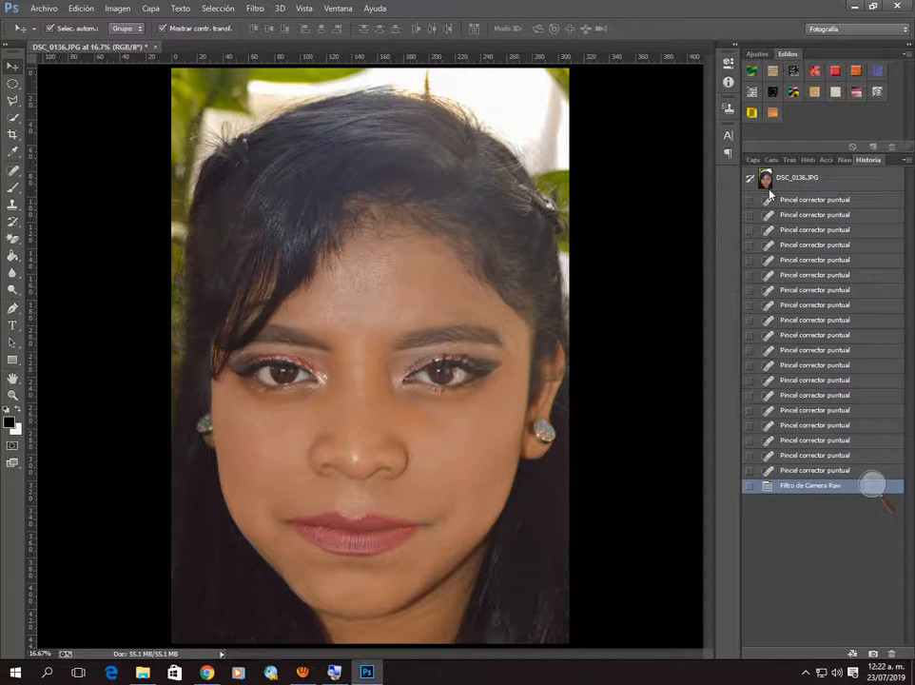
Show the whole portrait at 12.5% and start saving it under a new name.
click(843, 161)
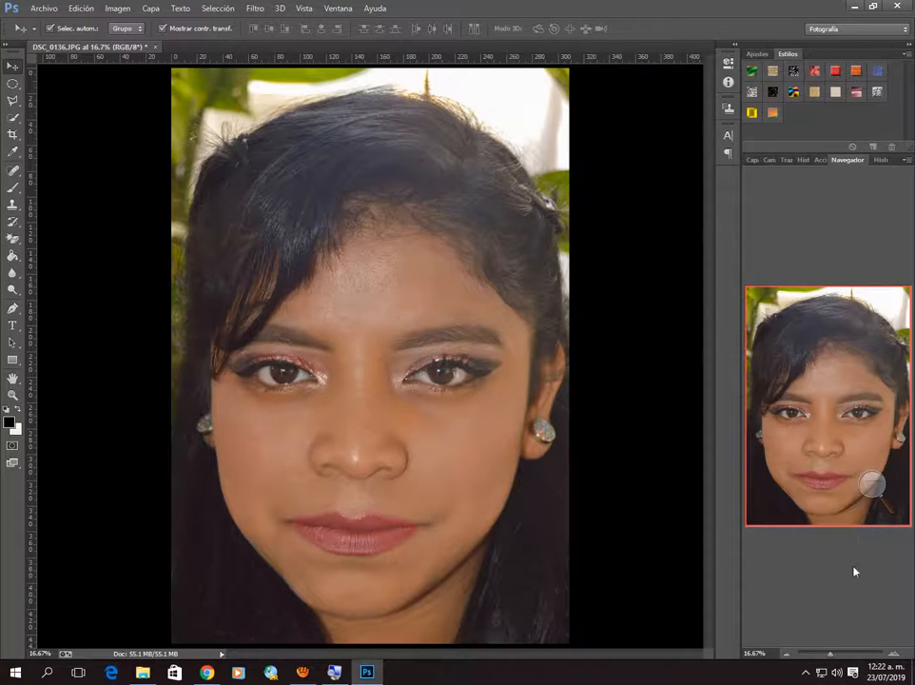
click(786, 655)
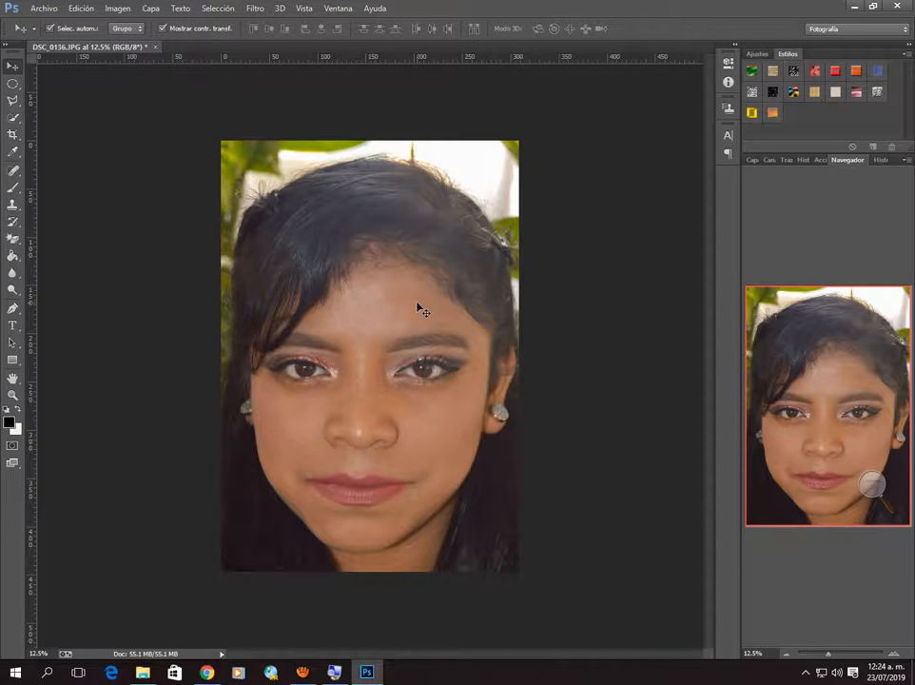
mouse_move(302, 670)
click(872, 484)
click(887, 493)
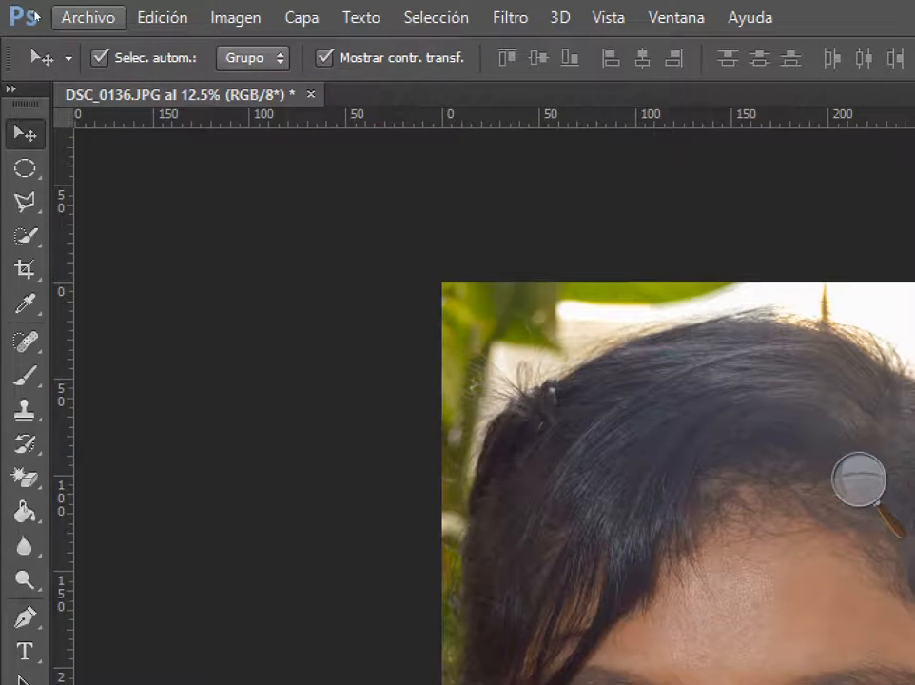
click(87, 17)
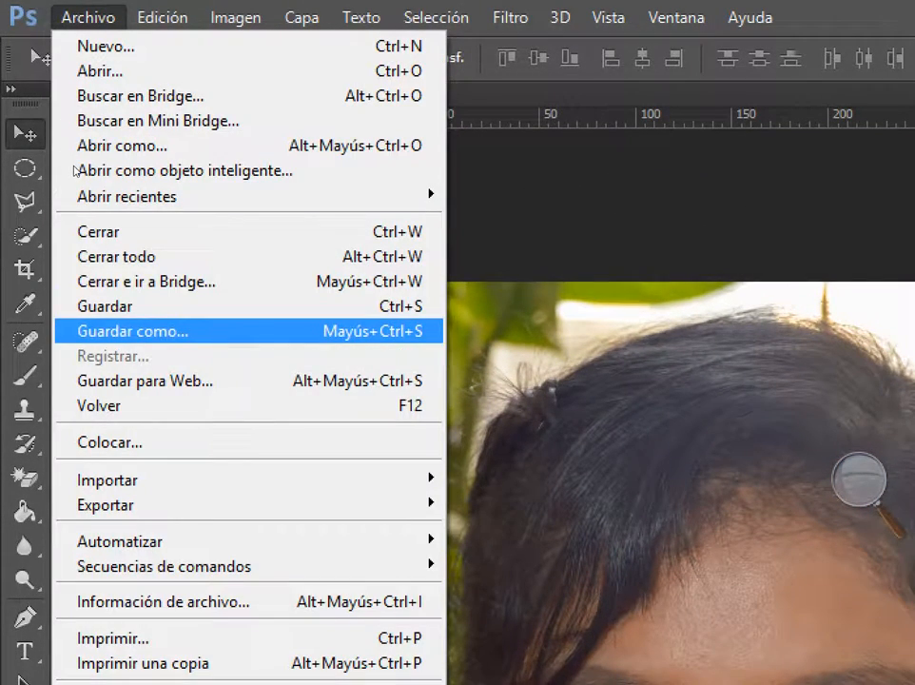
click(143, 331)
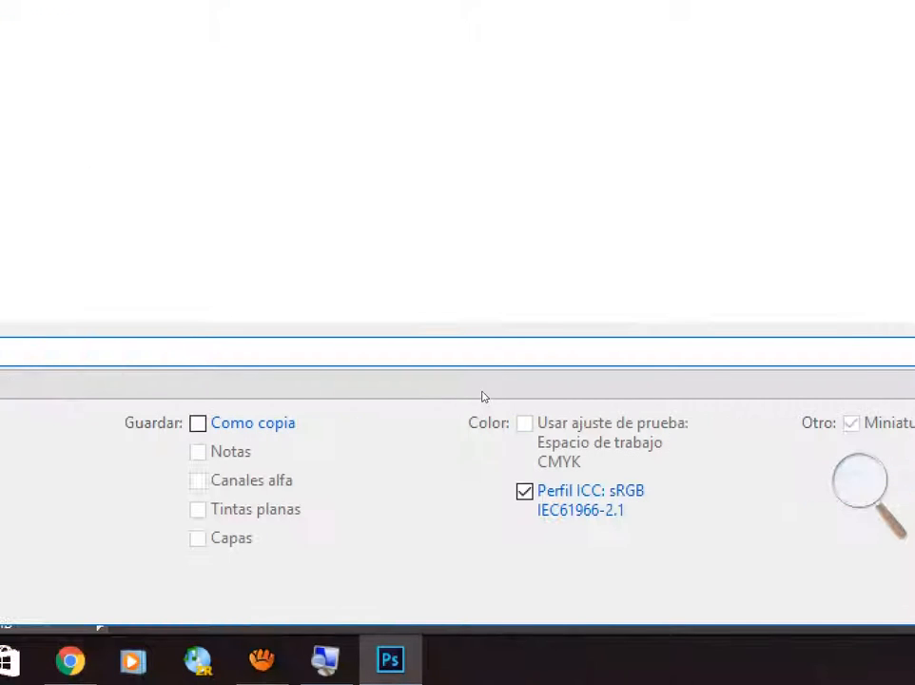
click(860, 490)
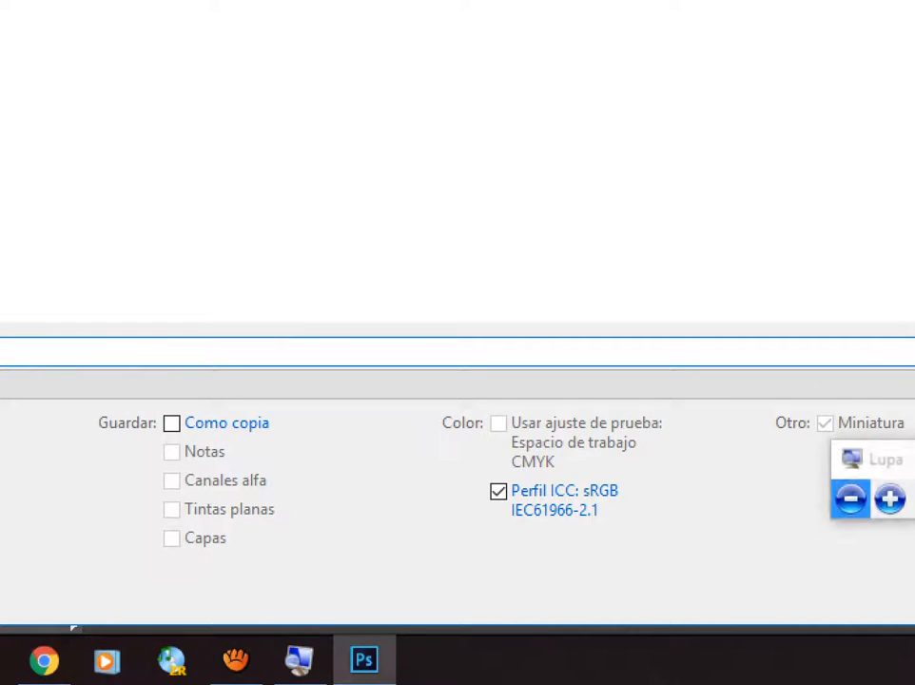
click(849, 496)
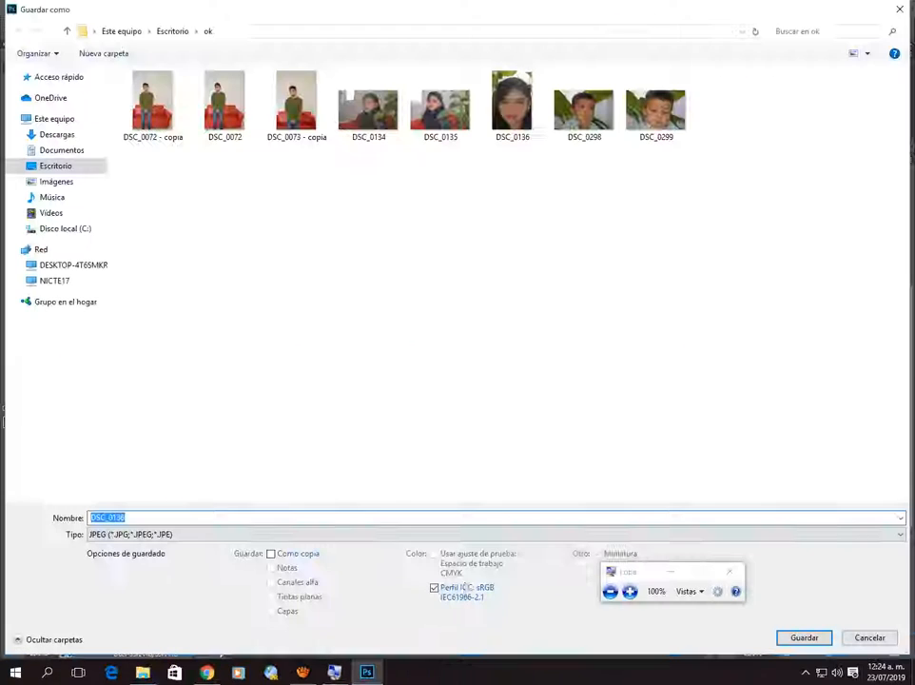
Replace the JPEG's file name with EDICION followed by the person's first name.
click(130, 517)
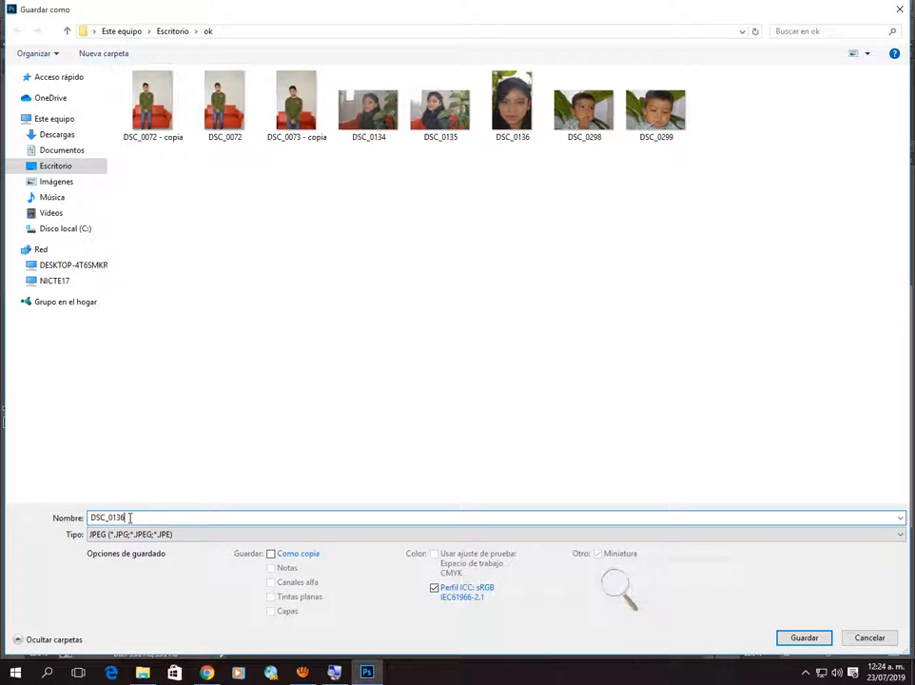
key(BackSpace)
key(BackSpace)
key(BackSpace)
key(BackSpace)
key(BackSpace)
key(BackSpace)
key(BackSpace)
key(BackSpace)
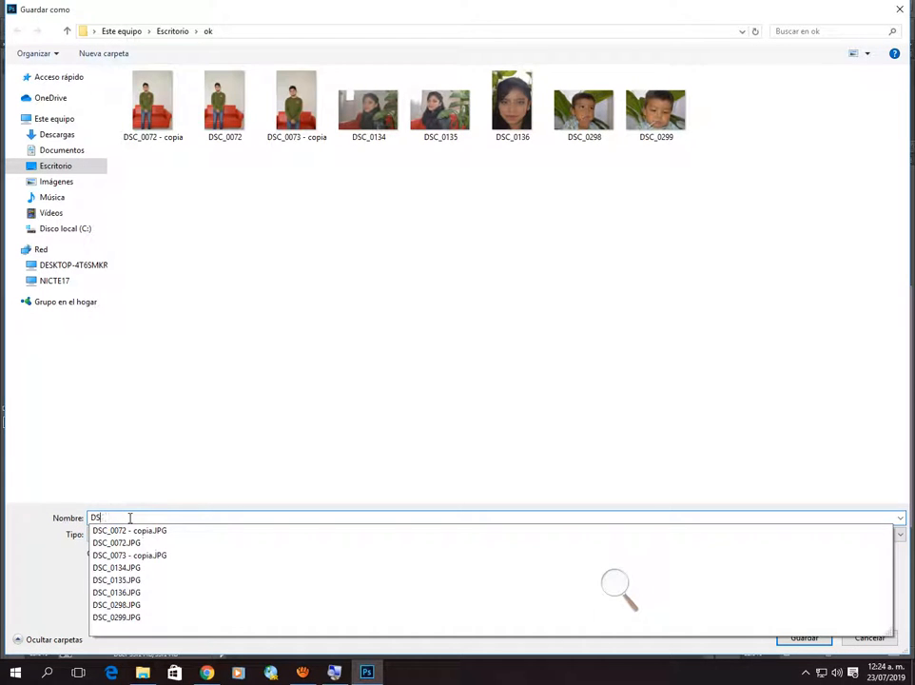
text(E)
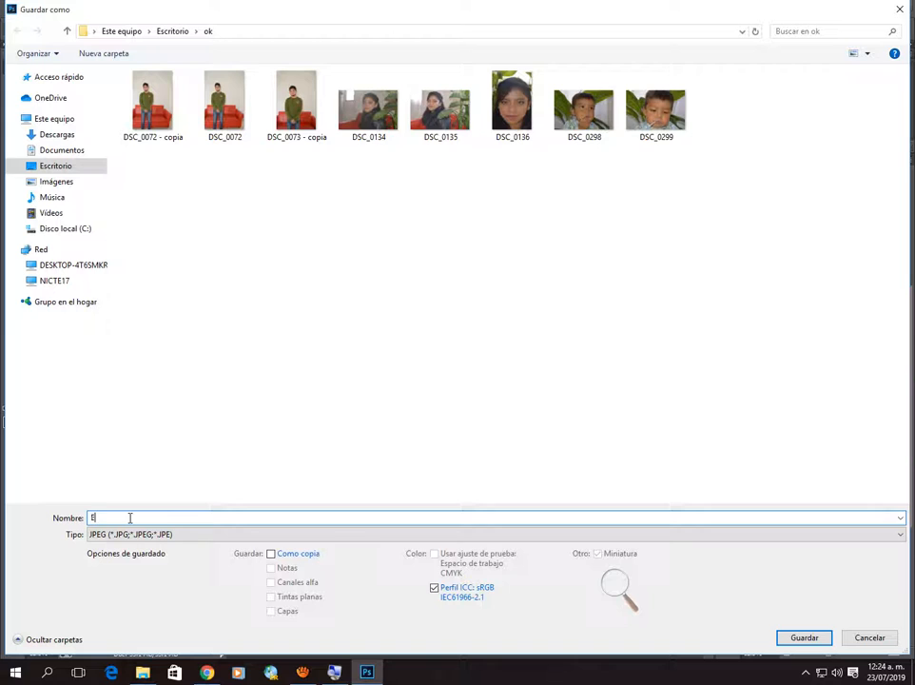
text(DICION HECTOR)
Change the file type to Photoshop (*.PSD;*.PDD) and save the portrait as a PSD in the ok folder.
click(613, 583)
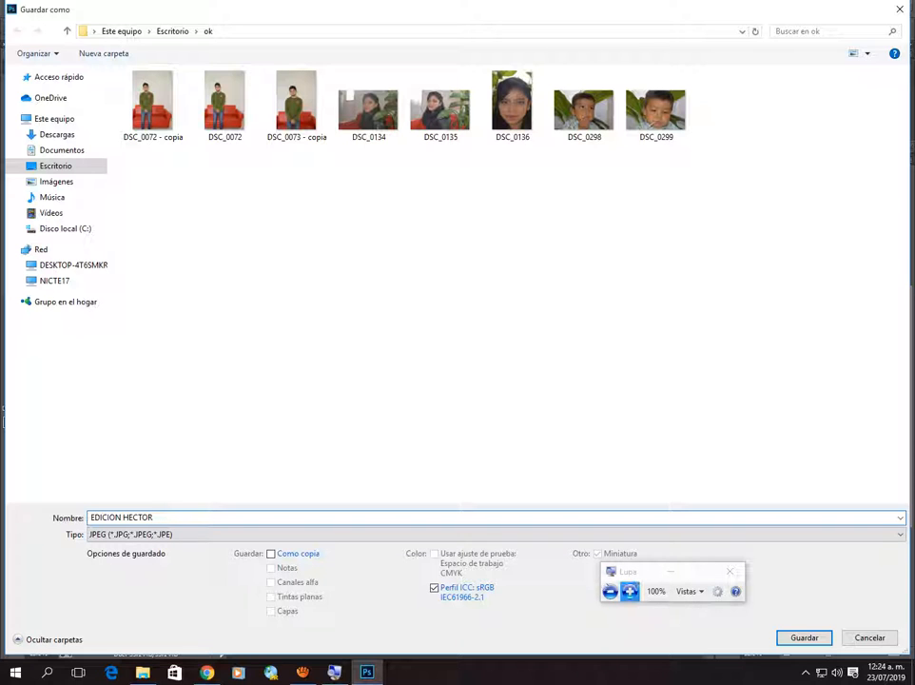
click(630, 591)
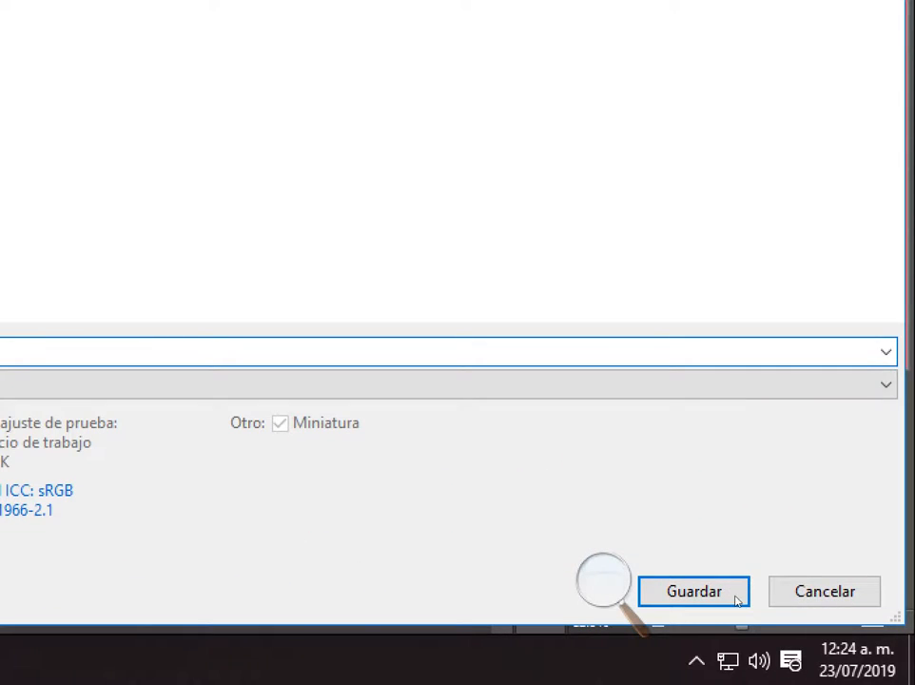
click(605, 582)
click(593, 597)
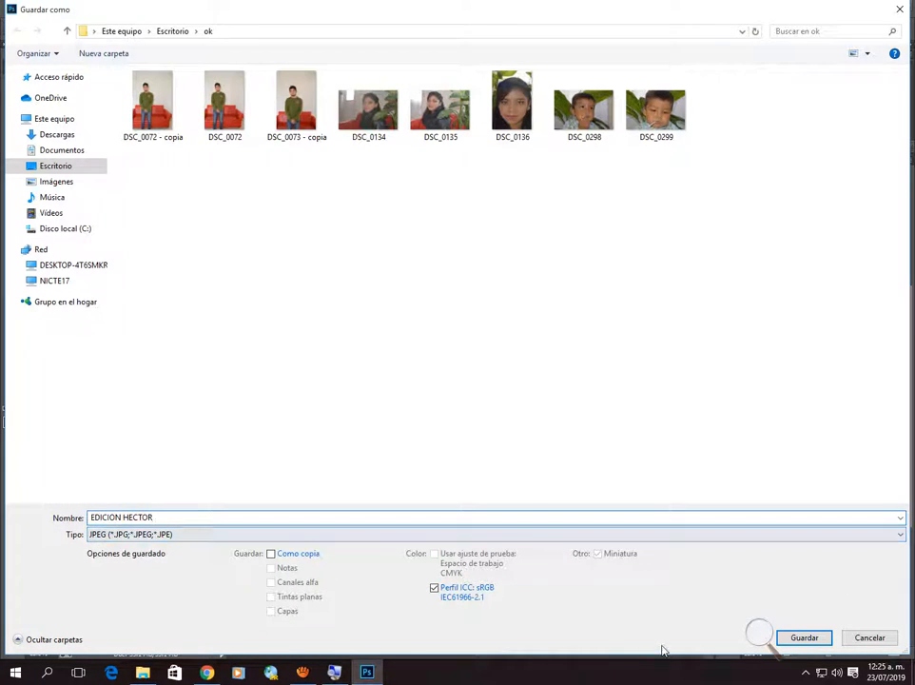
click(758, 631)
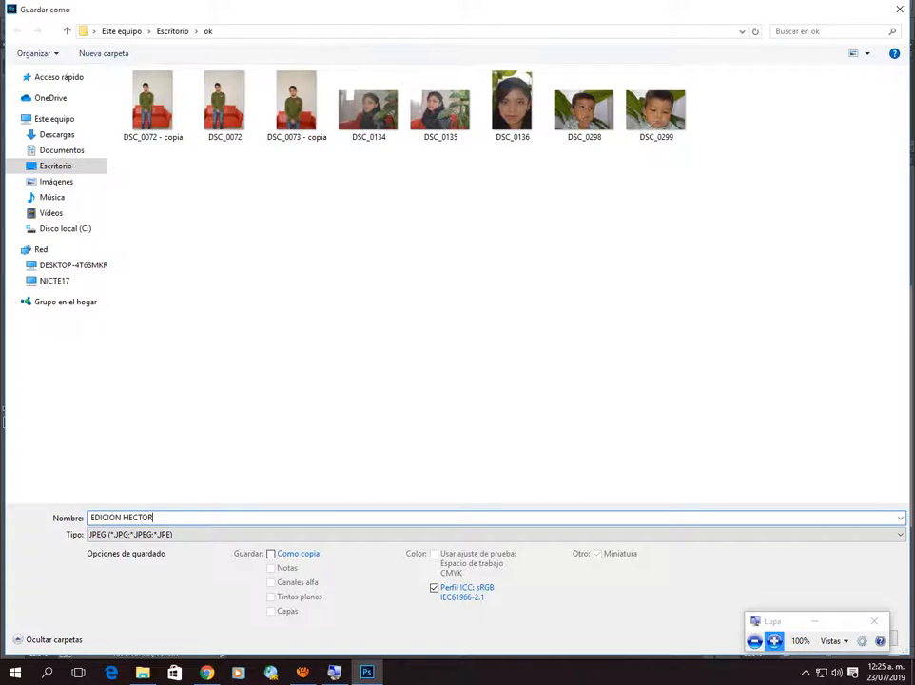
click(776, 639)
click(900, 520)
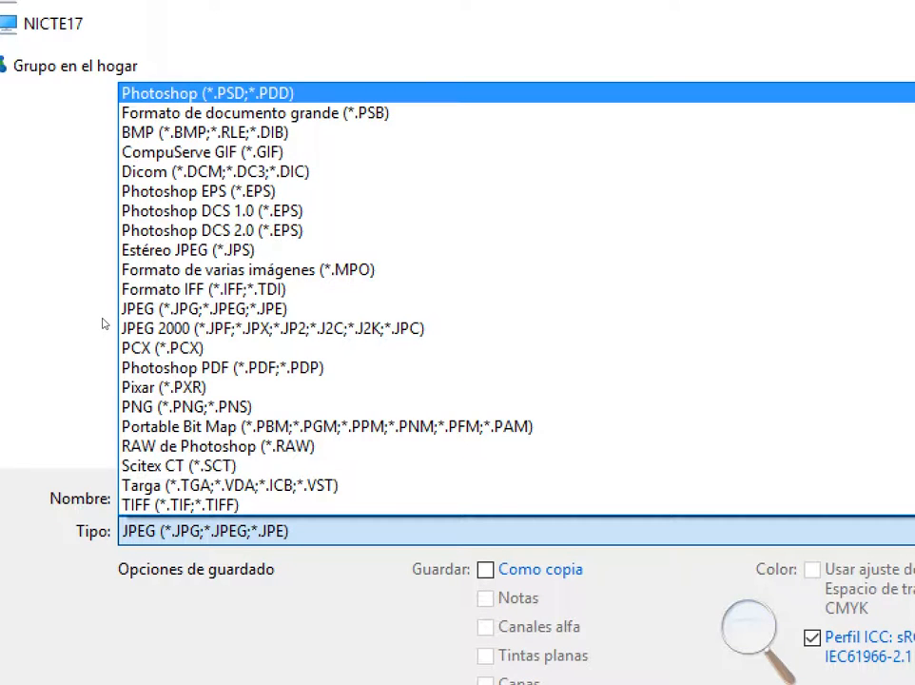
key(Return)
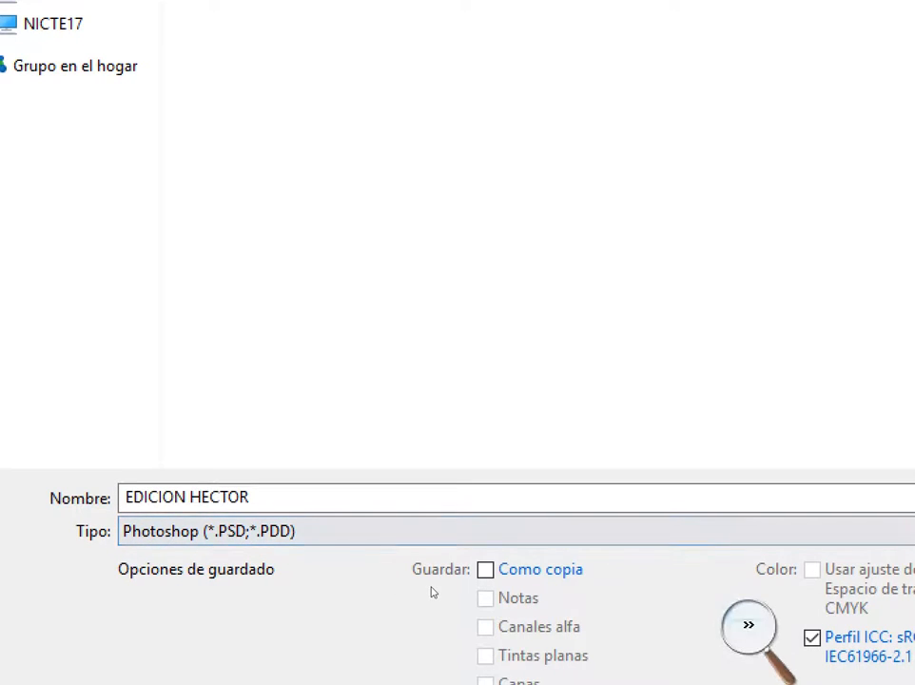
click(751, 635)
key(super+minus)
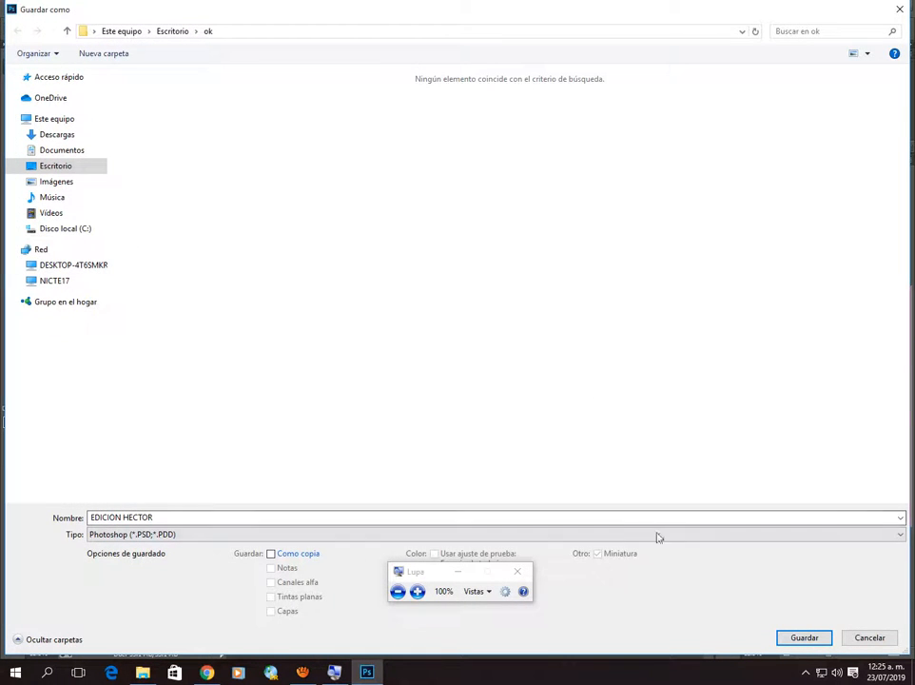
click(781, 640)
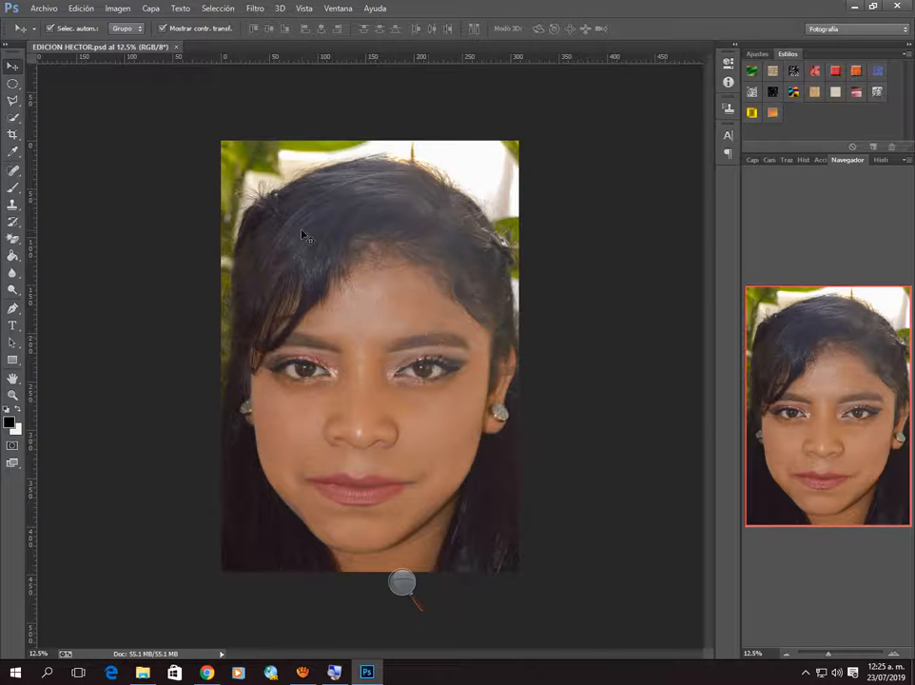
Save the portrait again under the same EDICION name with the file type JPEG (*.JPG;*.JPEG;*.JPE).
click(399, 577)
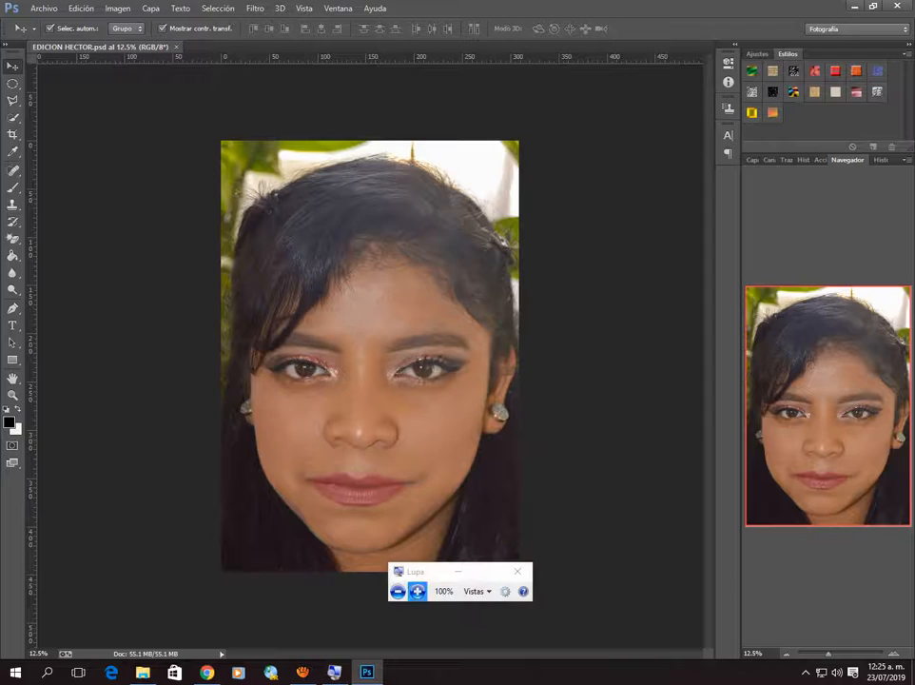
click(417, 590)
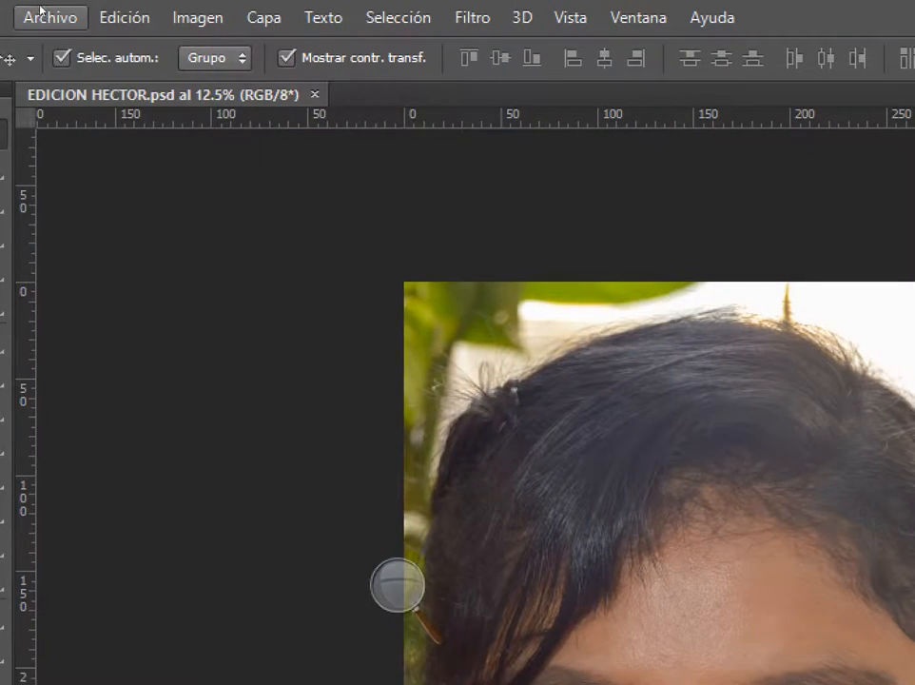
click(41, 11)
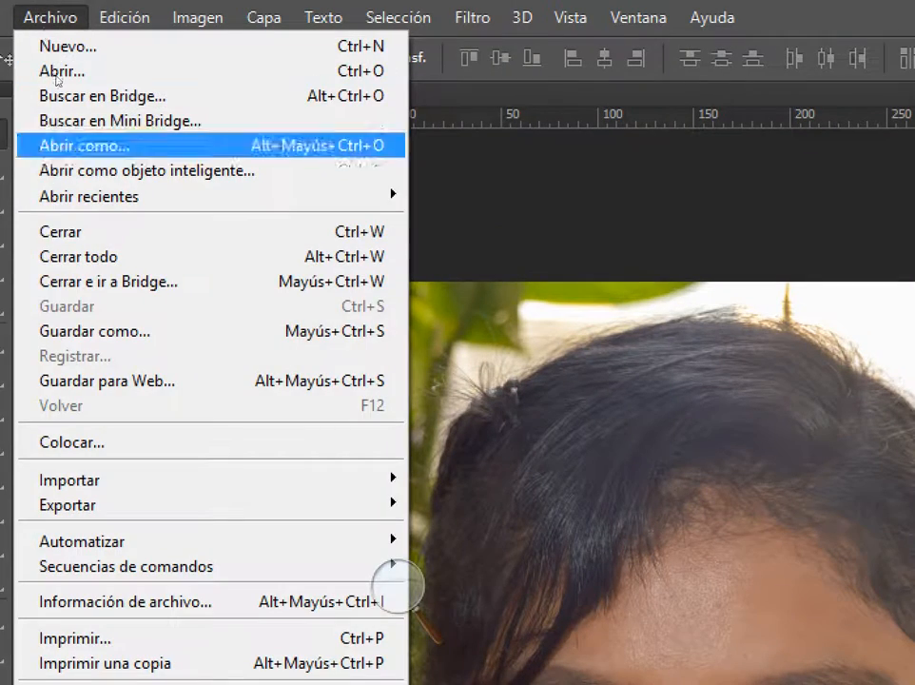
key(Return)
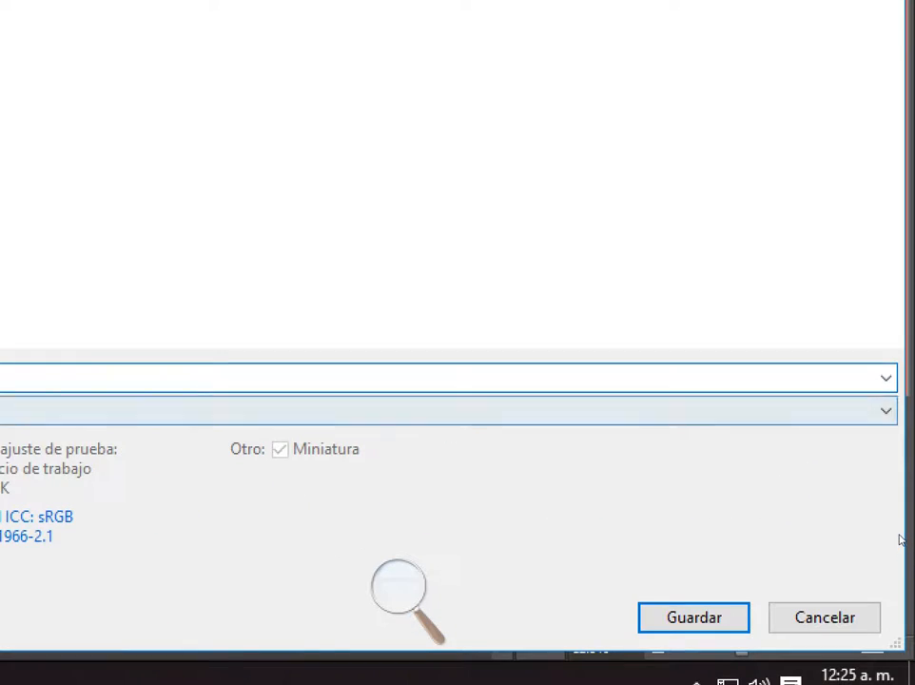
click(885, 410)
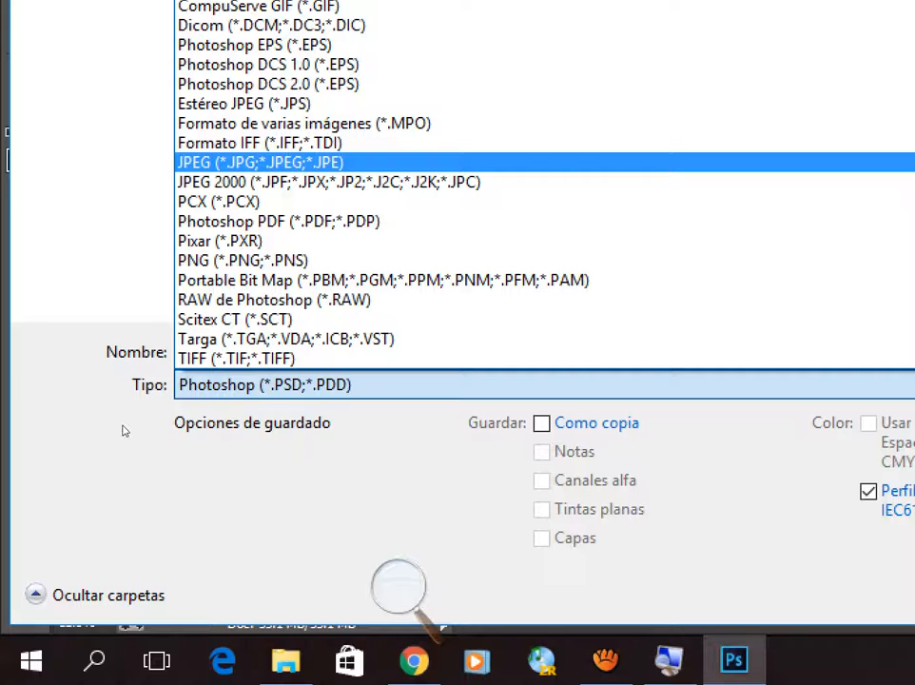
key(Return)
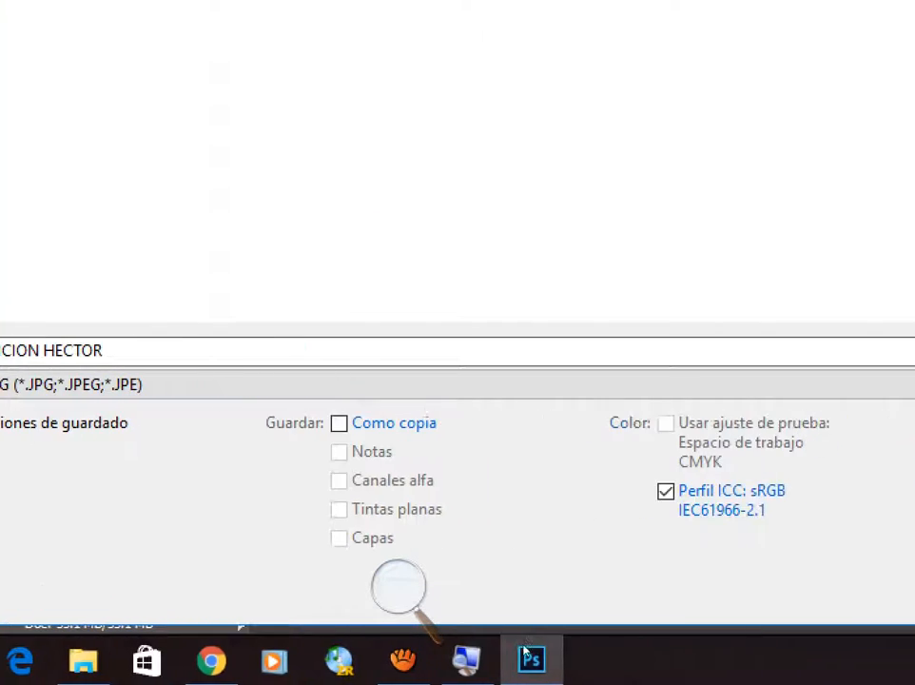
click(398, 587)
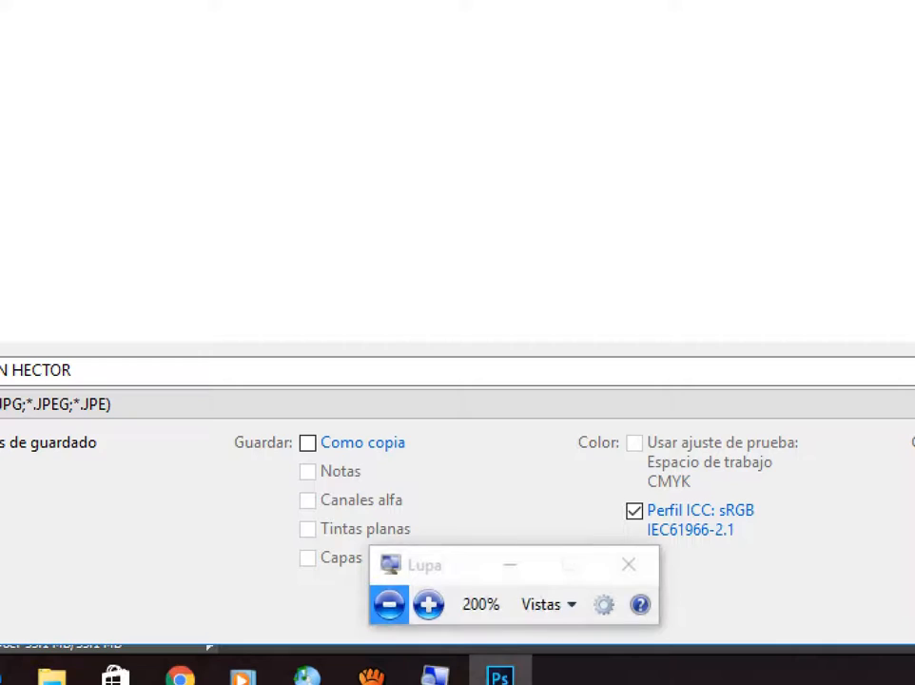
click(388, 603)
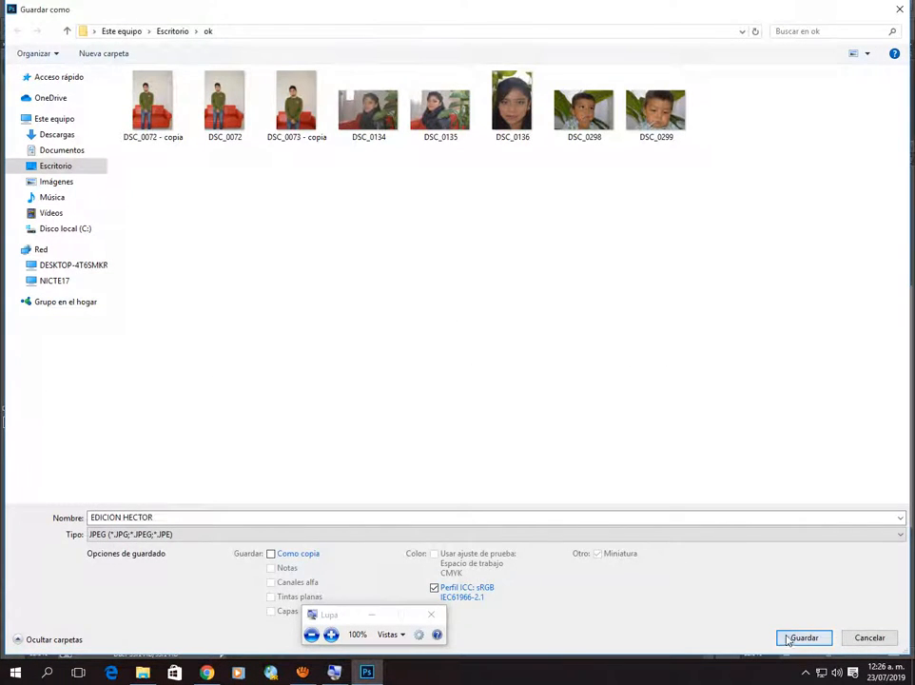
click(786, 637)
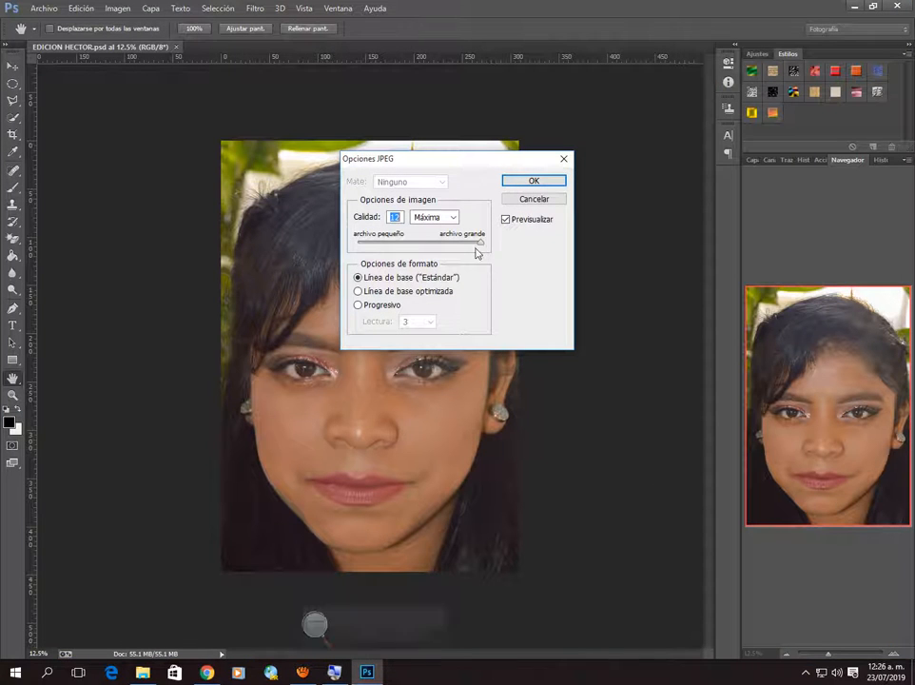
Try JPEG quality 9, return it to 12 (Máxima) and accept the JPEG options with the standard baseline format.
click(316, 625)
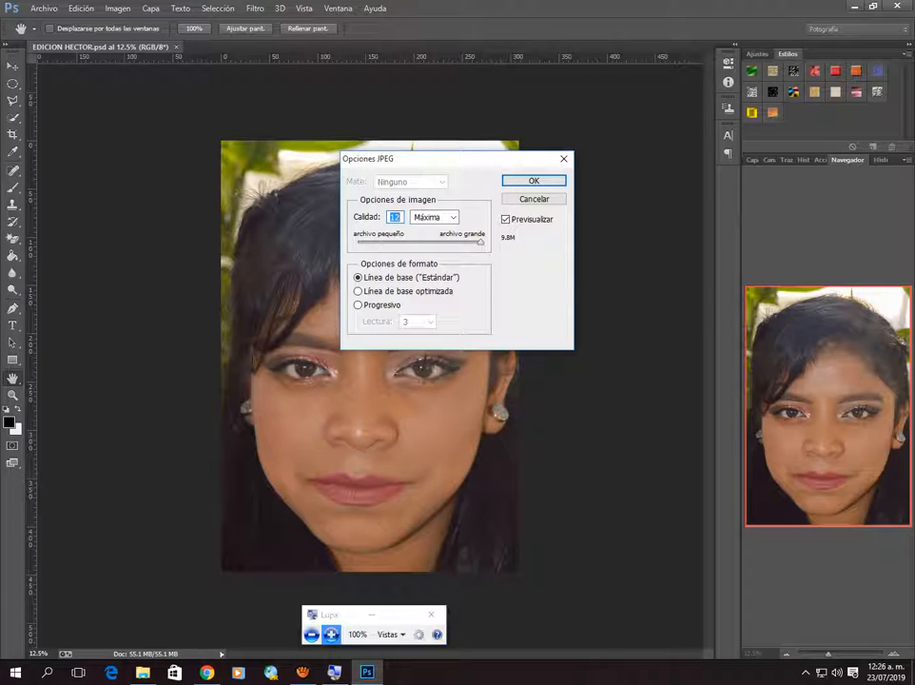
click(331, 634)
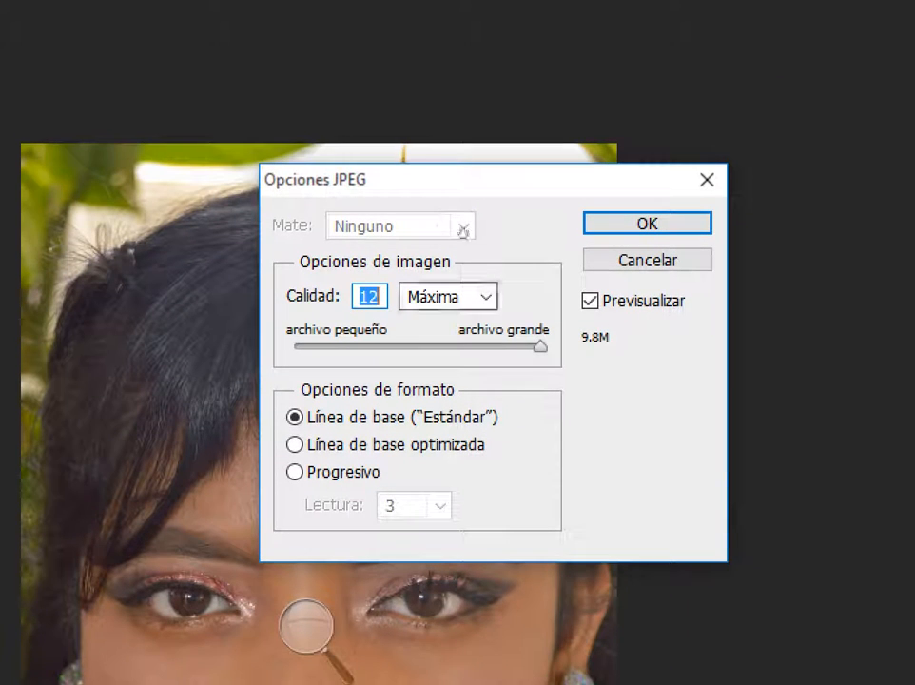
key(Down)
key(Down)
key(Down)
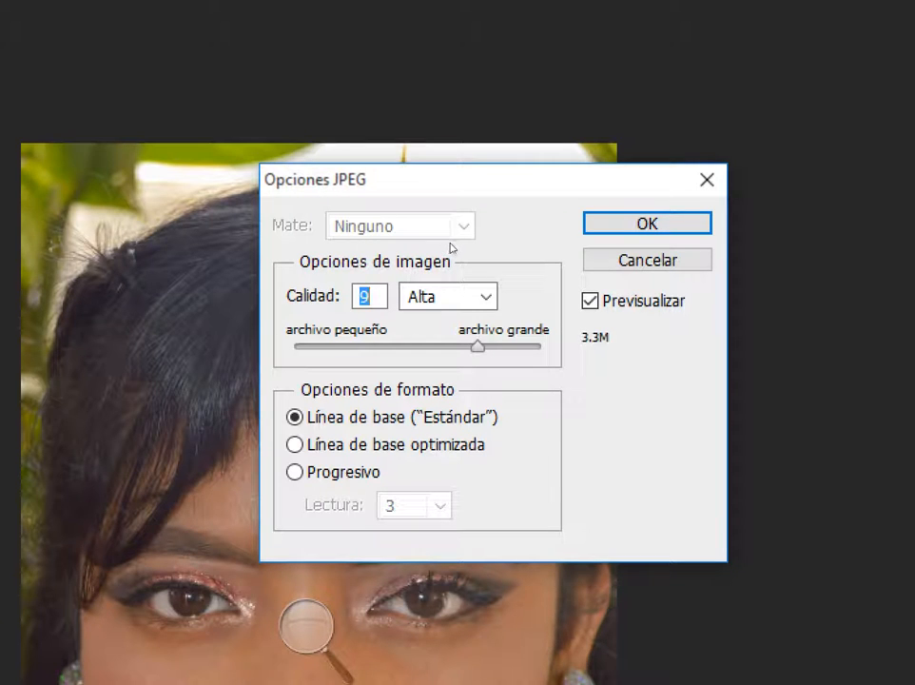
key(Up)
key(Up)
key(Up)
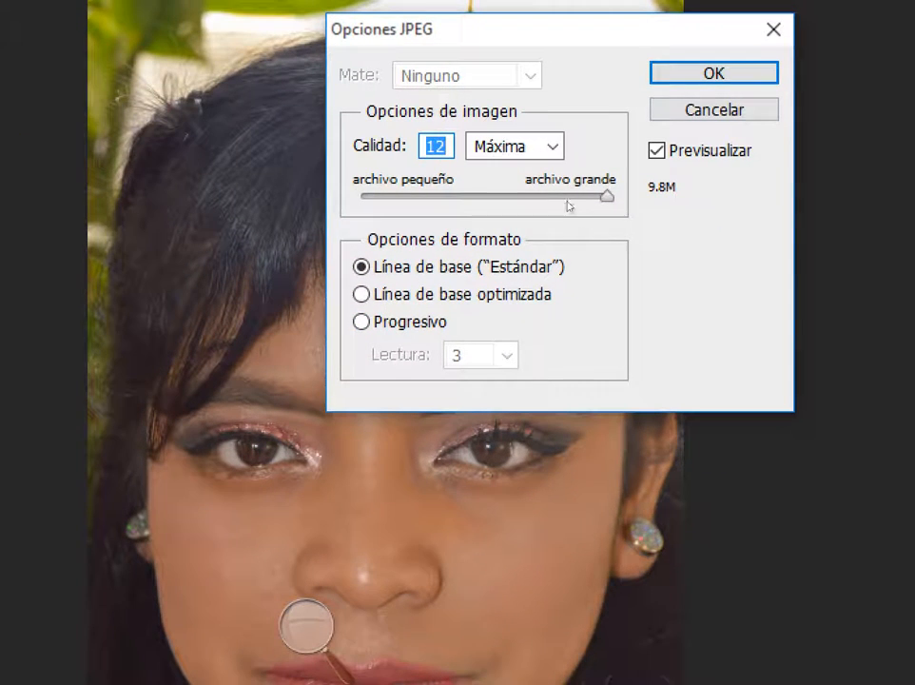
key(Return)
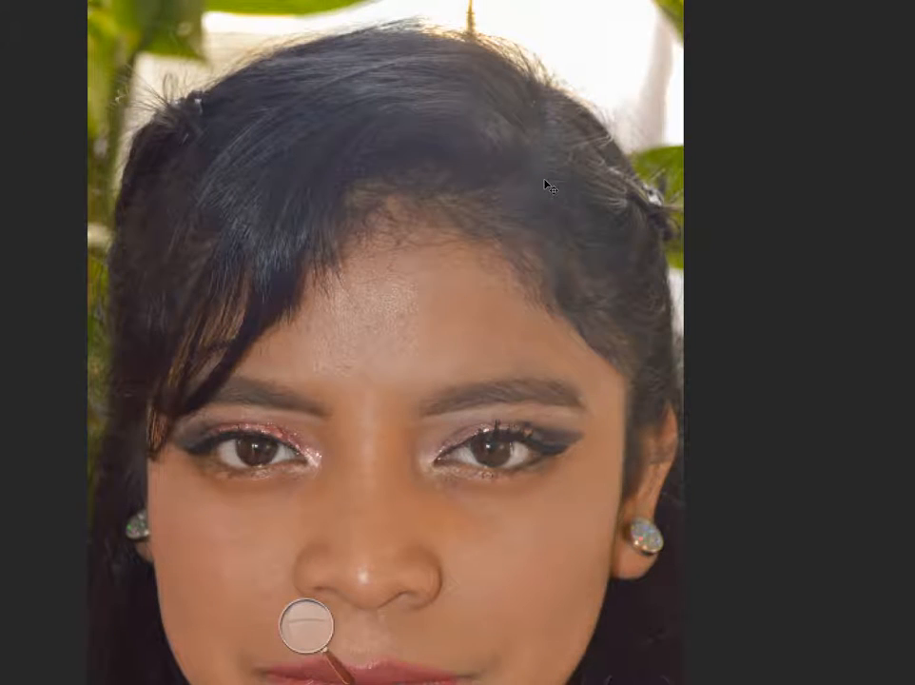
Switch to the ok folder in File Explorer, check the saved PSD and open the EDICION JPEG in Photos.
click(307, 626)
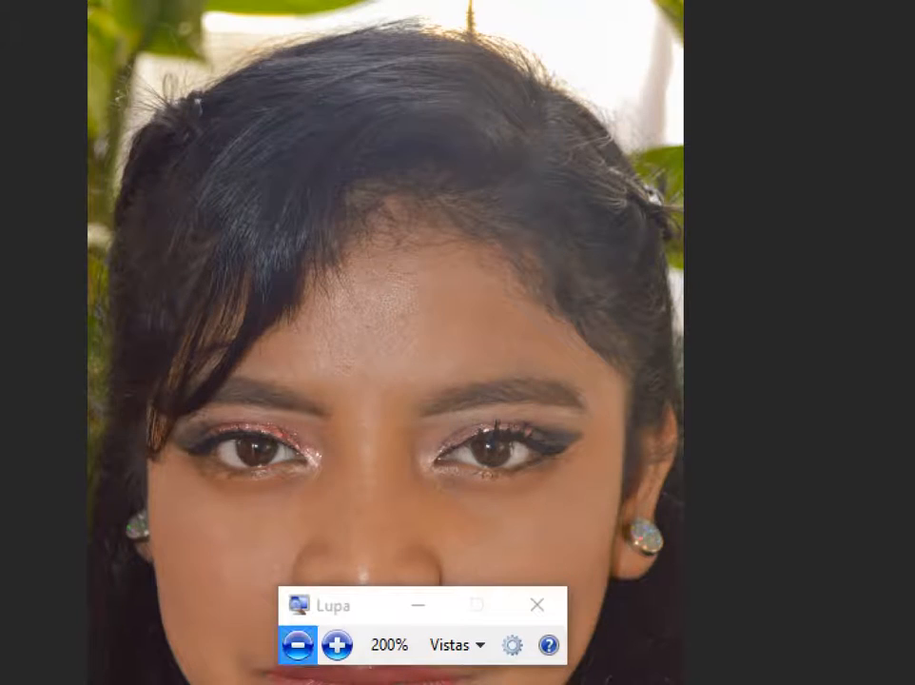
click(298, 643)
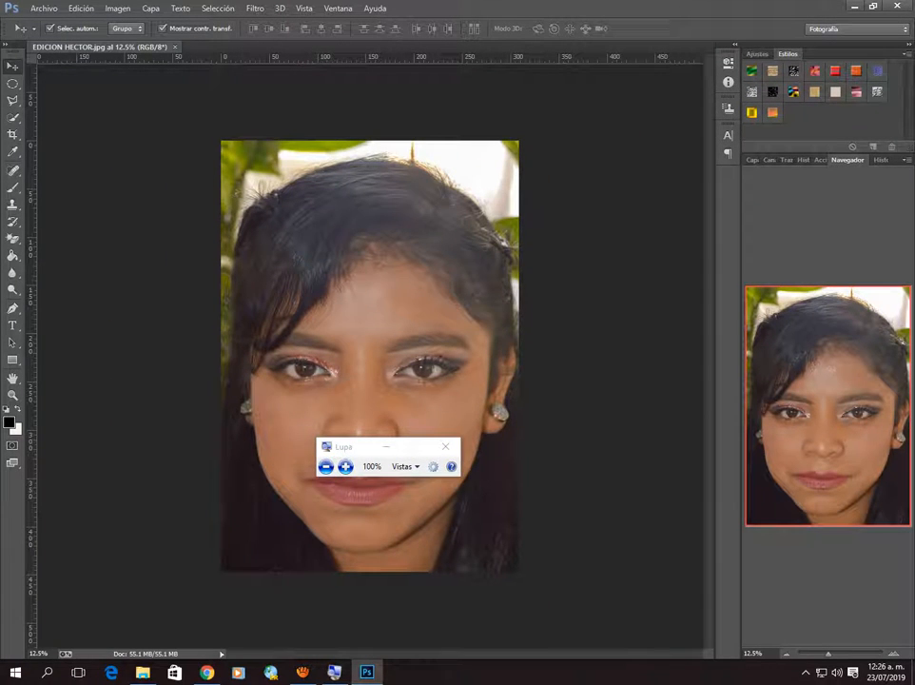
drag(361, 446, 632, 563)
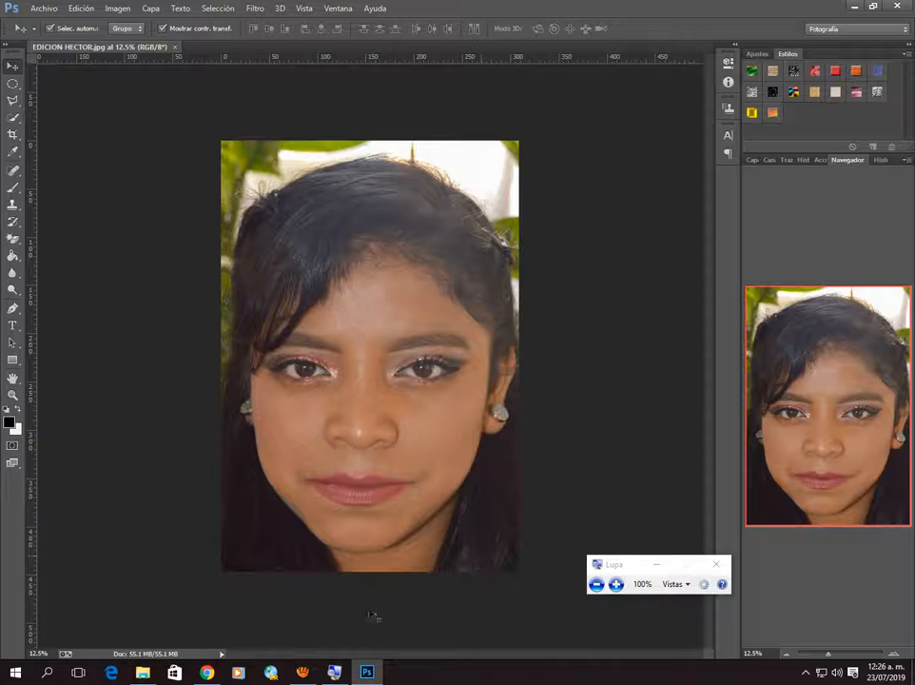
click(142, 672)
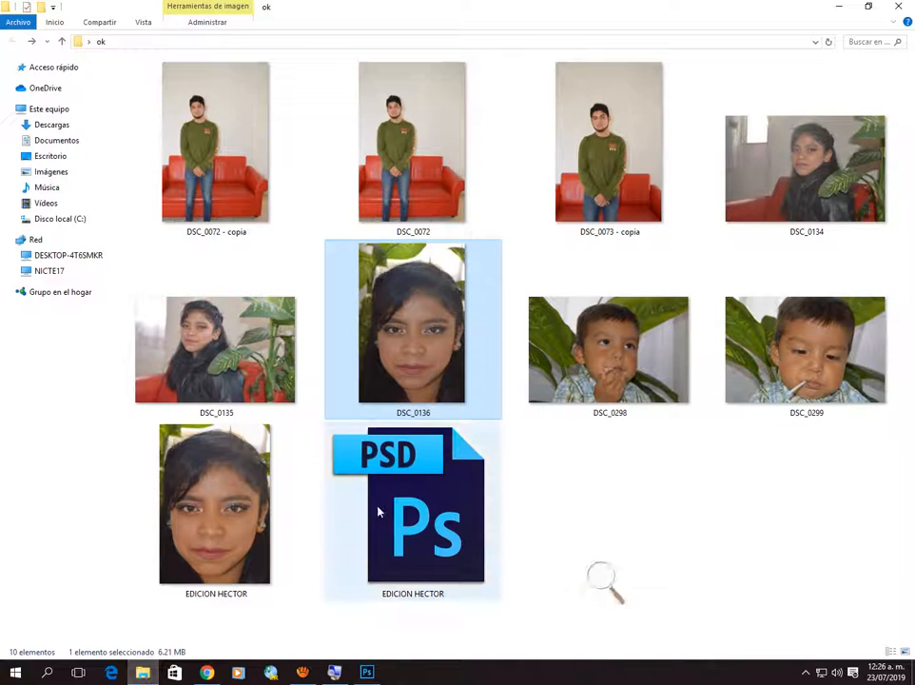
click(412, 494)
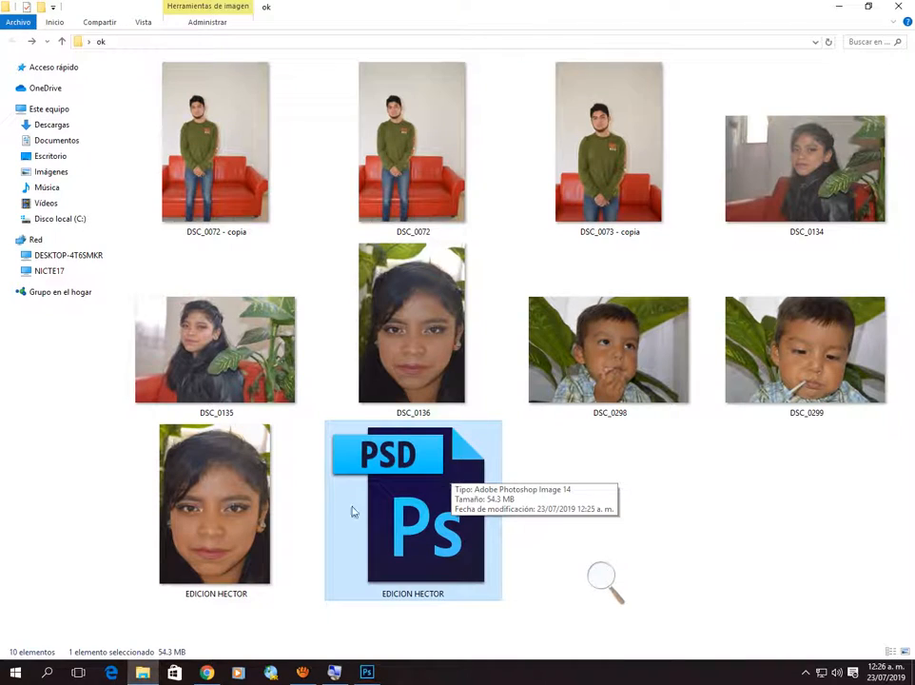
double_click(233, 534)
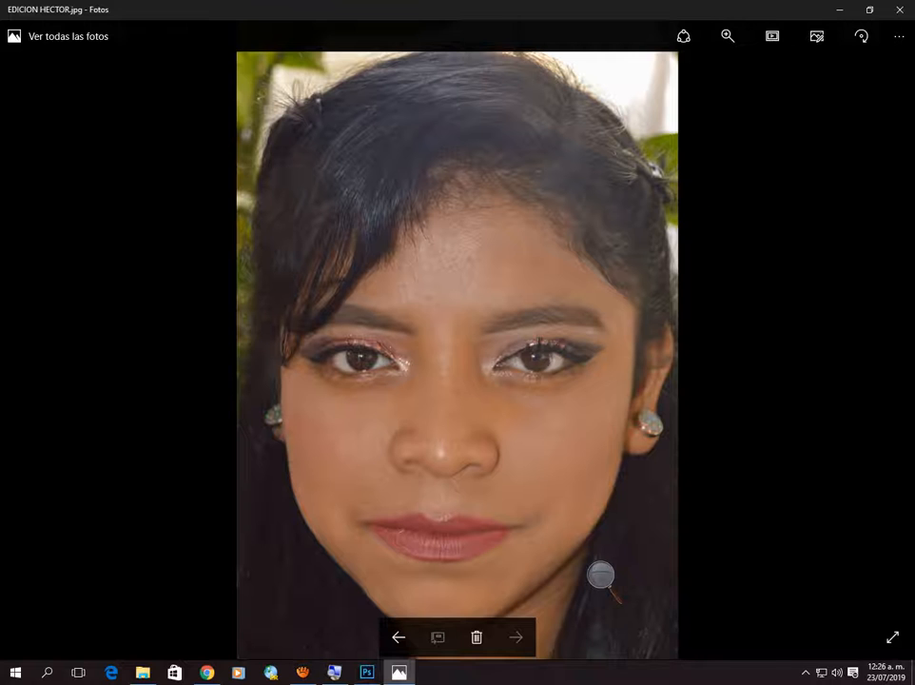
Inspect the saved JPEG enlarged from the eyes down to the lips, and return to the whole portrait.
click(727, 36)
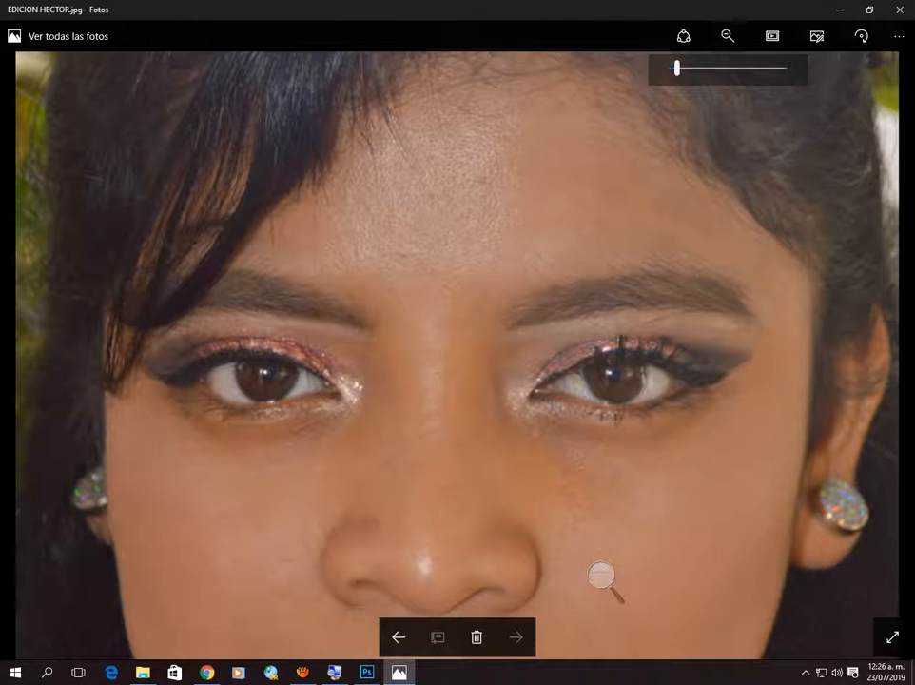
scroll(601, 577, down, 2)
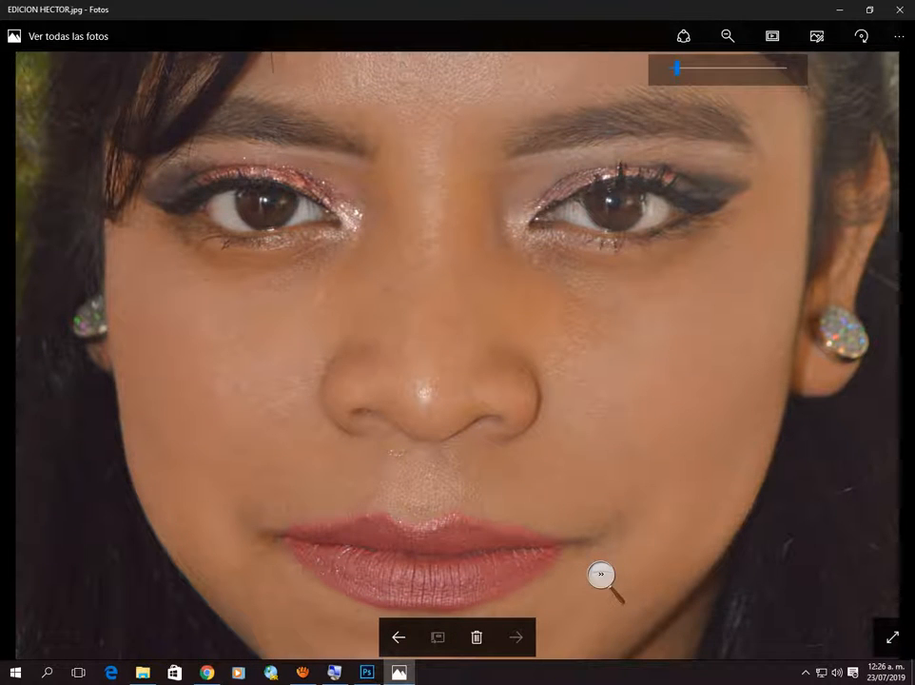
click(601, 576)
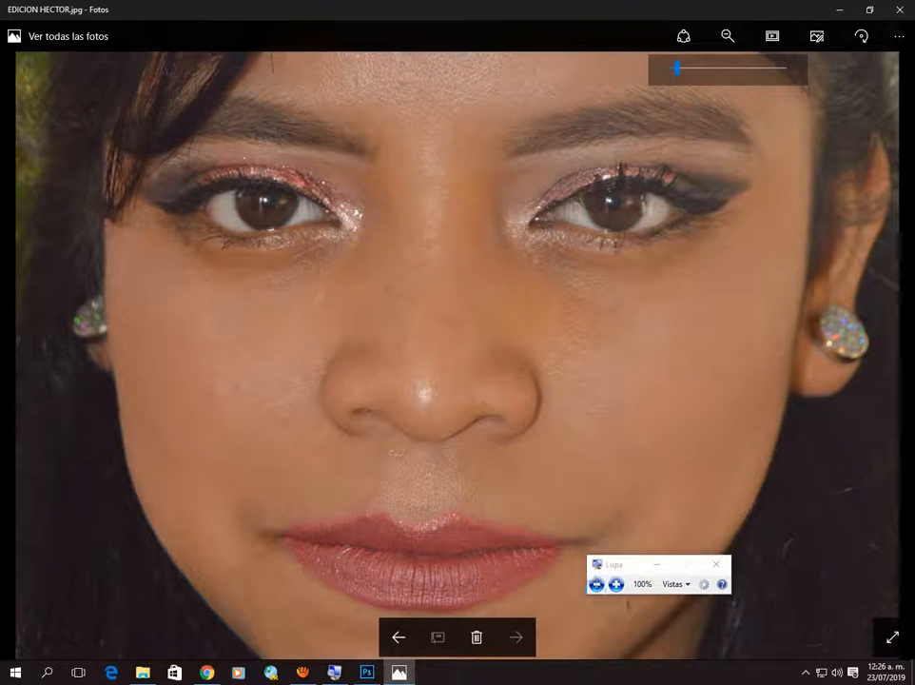
scroll(457, 355, down, 2)
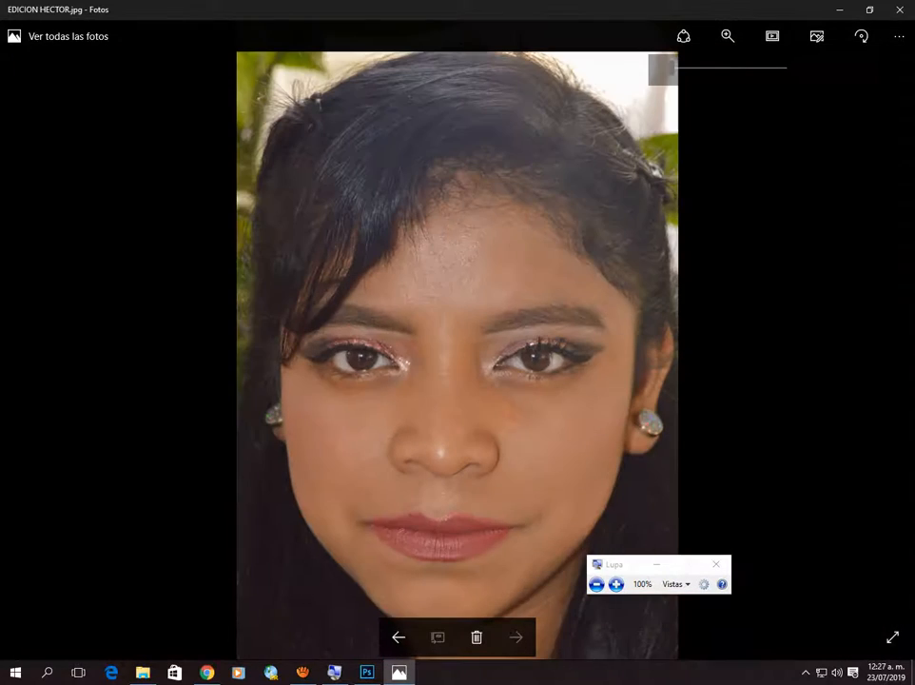
Restore the Photos window from full size, narrow it to about half the screen width and place it over the desktop's right half.
click(869, 10)
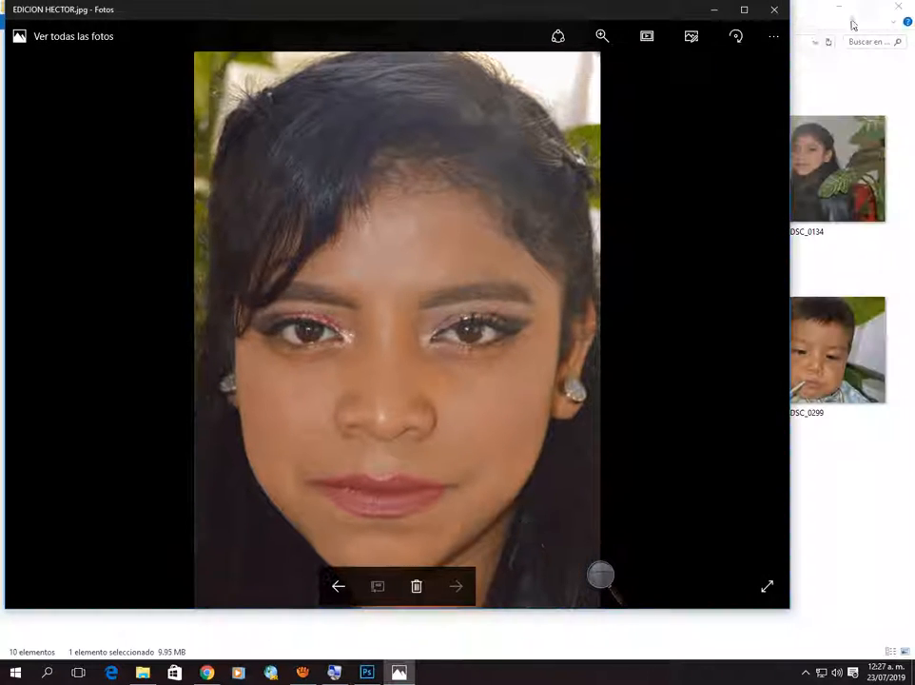
drag(789, 238, 439, 238)
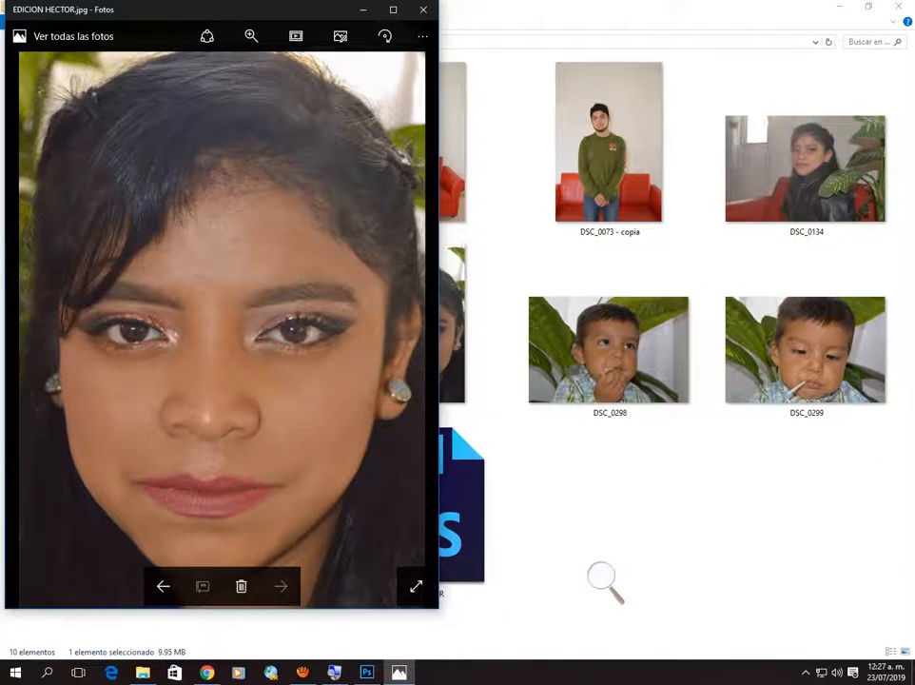
drag(238, 10, 704, 15)
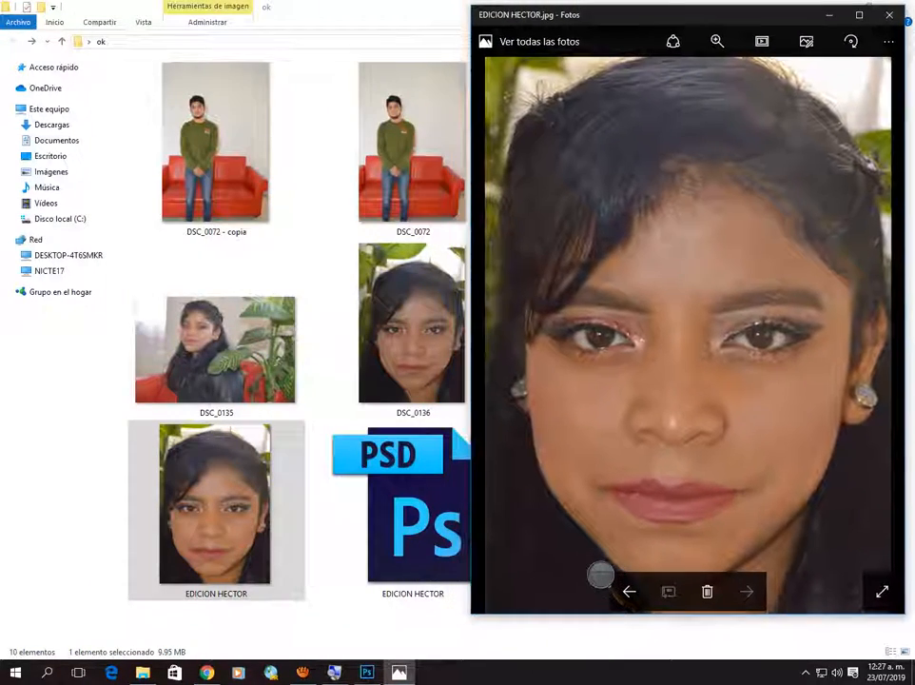
Open the original DSC_0136 in Photos, restore its window from full size and narrow it to about half the screen width.
click(374, 360)
double_click(373, 361)
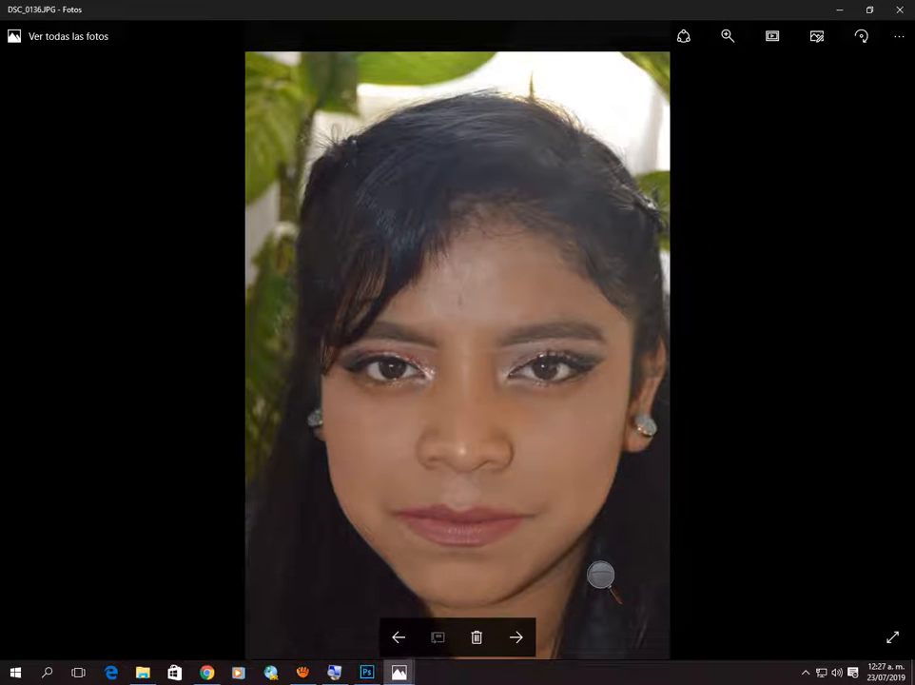
click(868, 10)
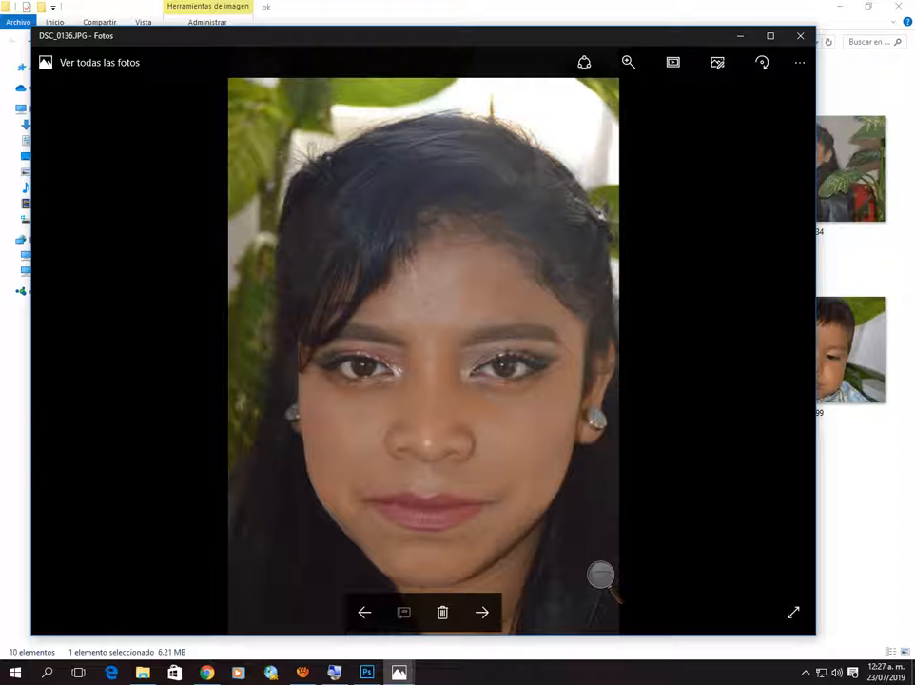
drag(816, 342, 490, 343)
Return to the ok folder, open the EDICION JPEG with Paint and zoom out to 12.5%.
click(541, 533)
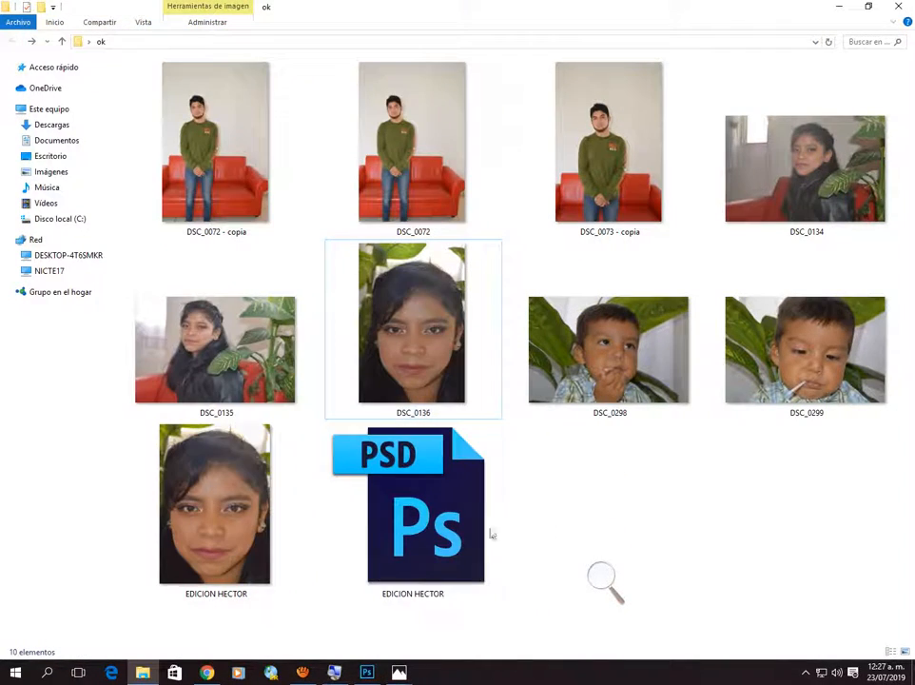
click(246, 535)
right_click(244, 533)
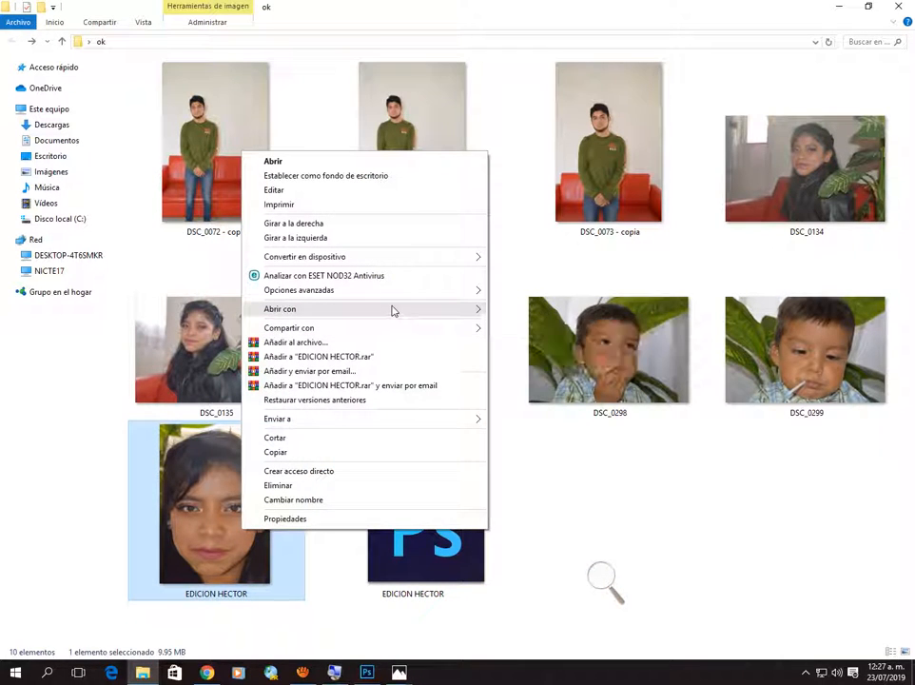
mouse_move(392, 310)
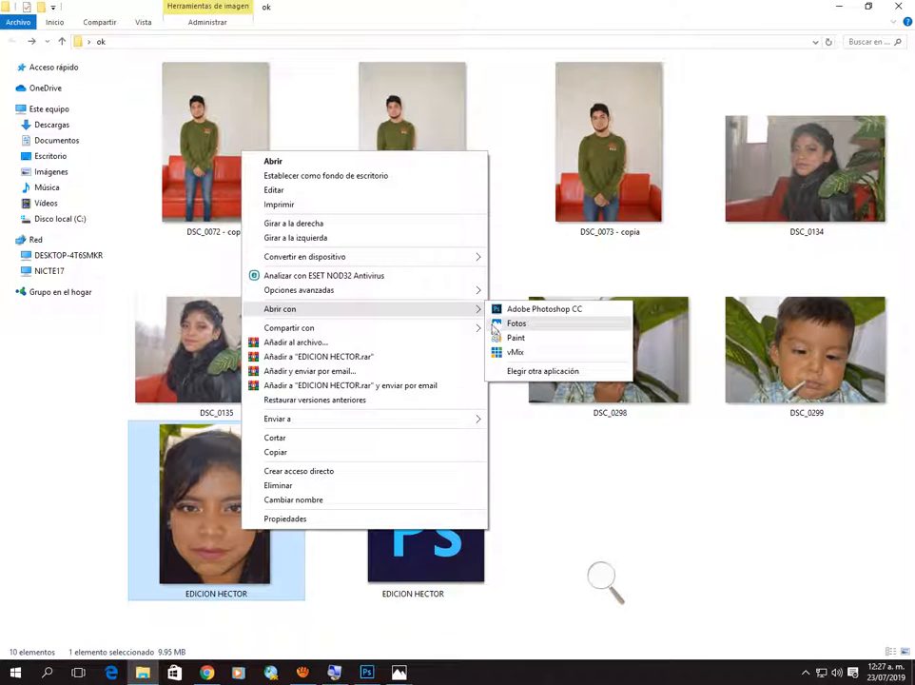
click(509, 338)
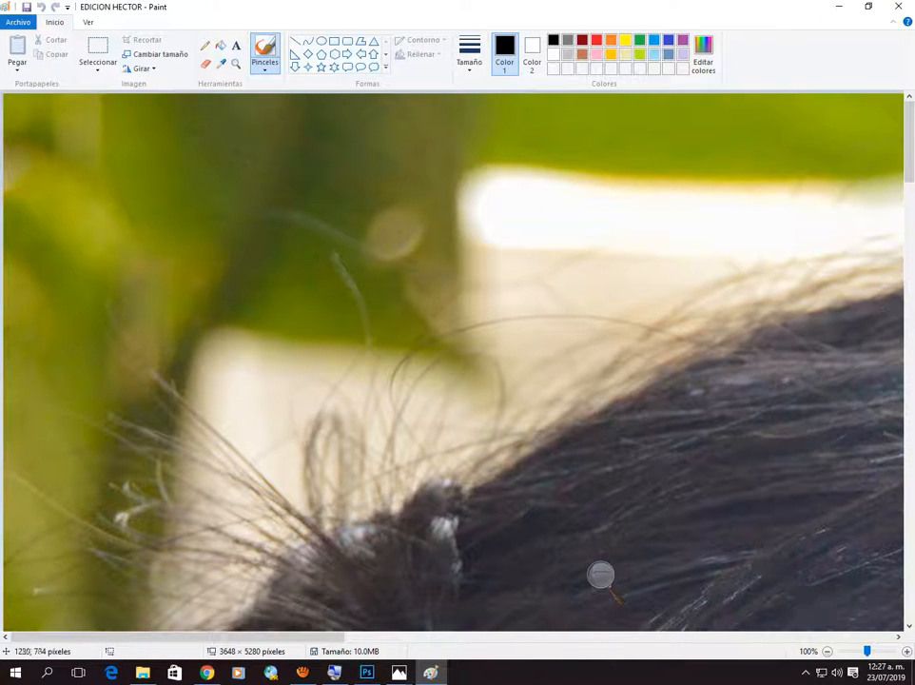
click(827, 651)
click(827, 651)
click(827, 652)
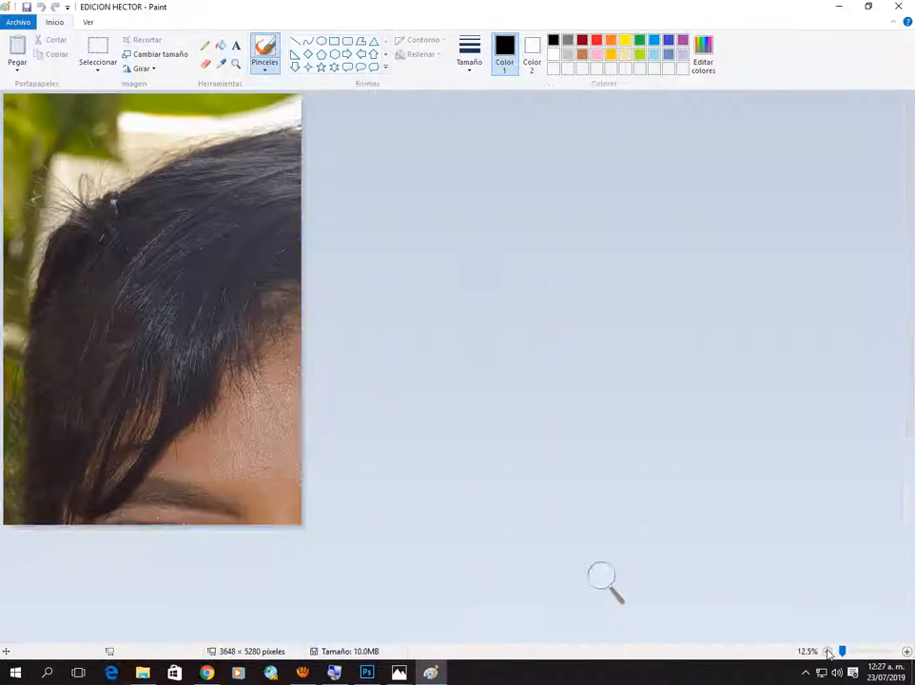
Restore the Paint window from full size, narrow it to fit the portrait and move it over the right part of the desktop.
click(868, 6)
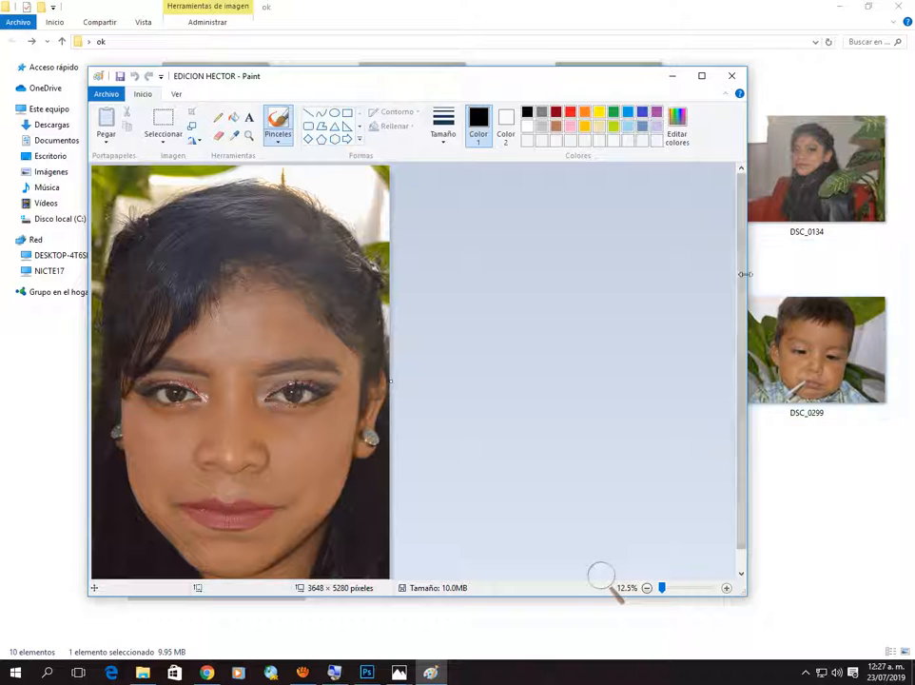
drag(744, 274, 414, 319)
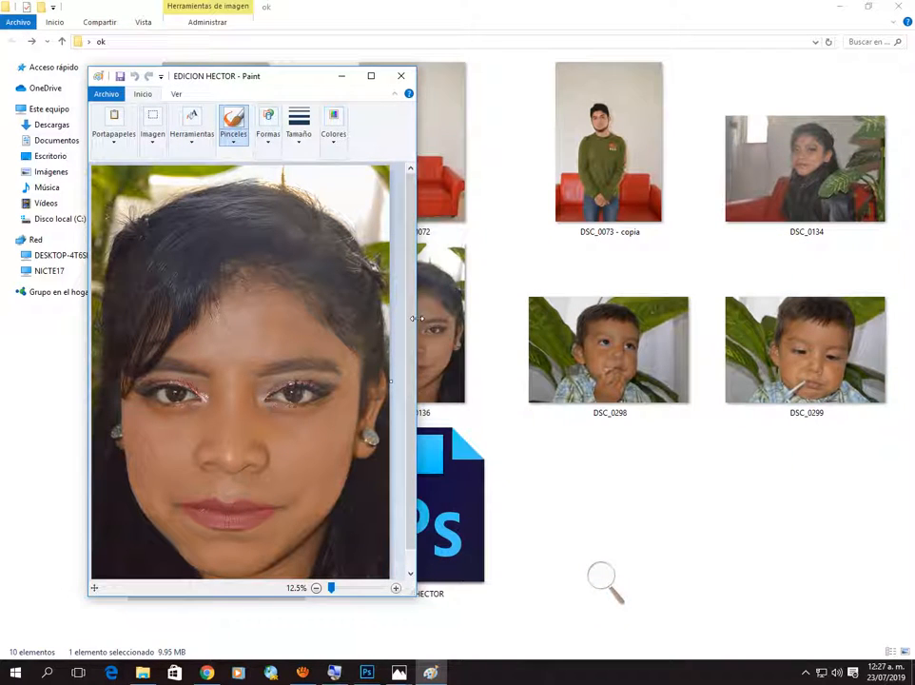
drag(251, 90, 620, 78)
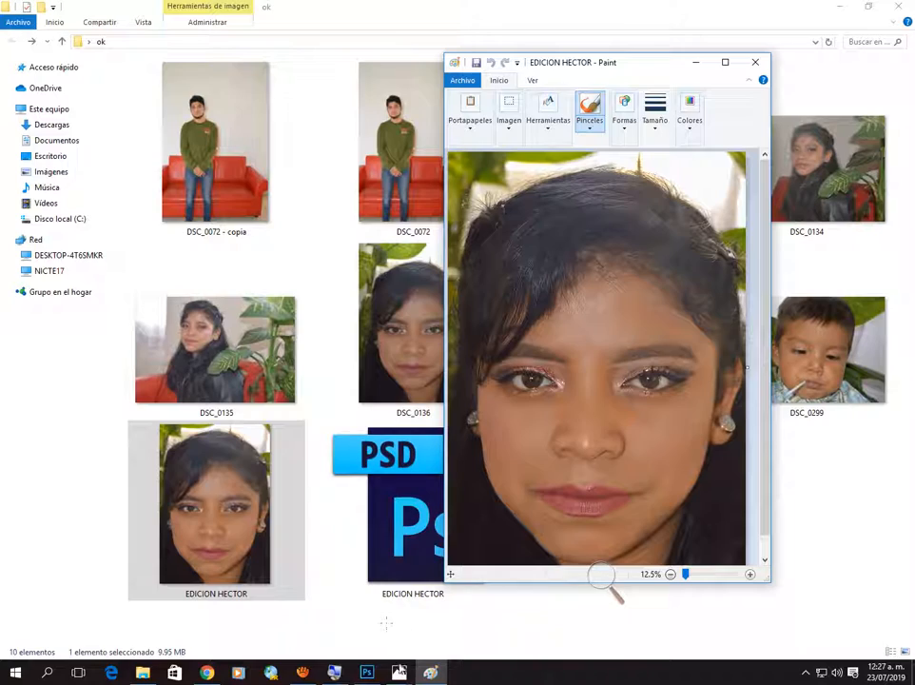
Bring the EDICION JPEG's Photos window forward and place it beside the Paint window to compare both renderings.
mouse_move(399, 671)
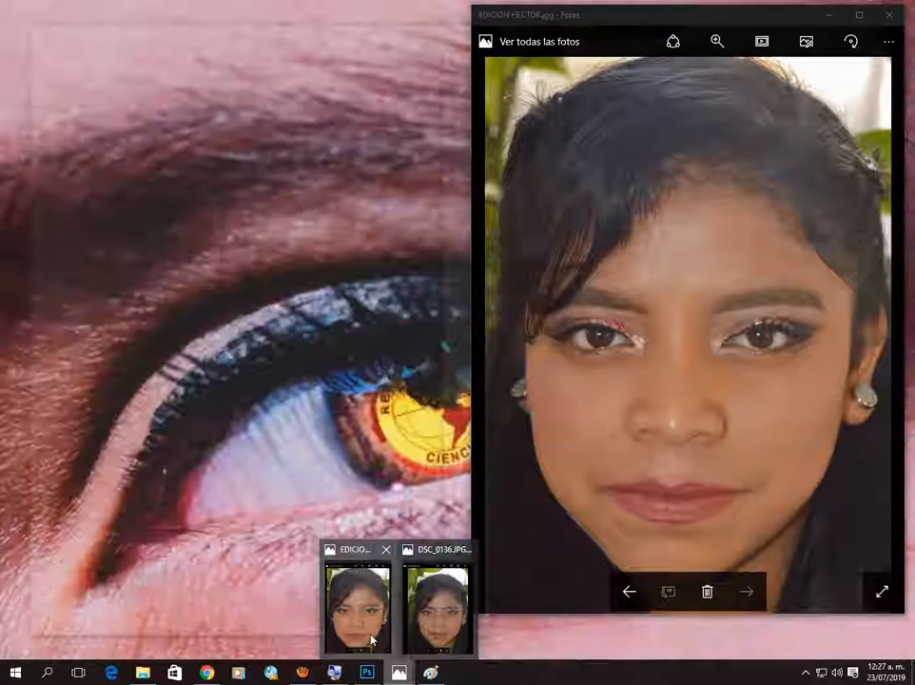
click(371, 640)
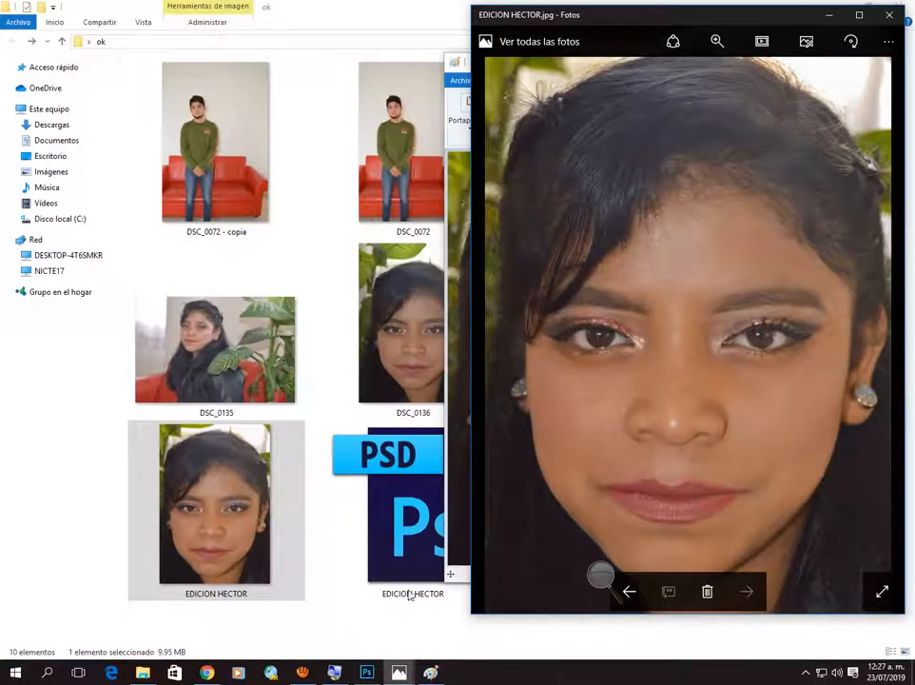
drag(581, 15, 129, 24)
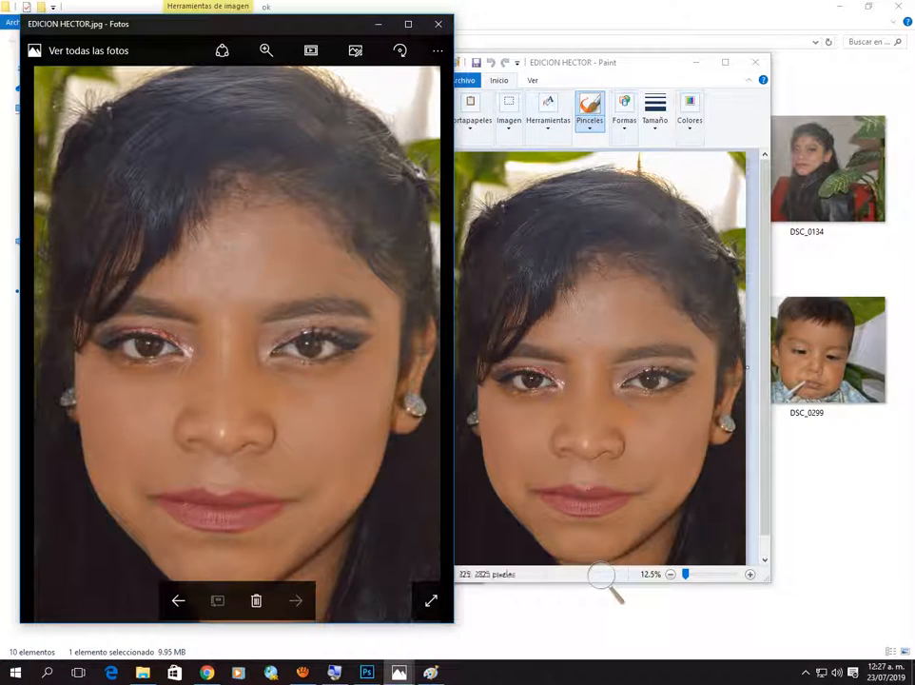